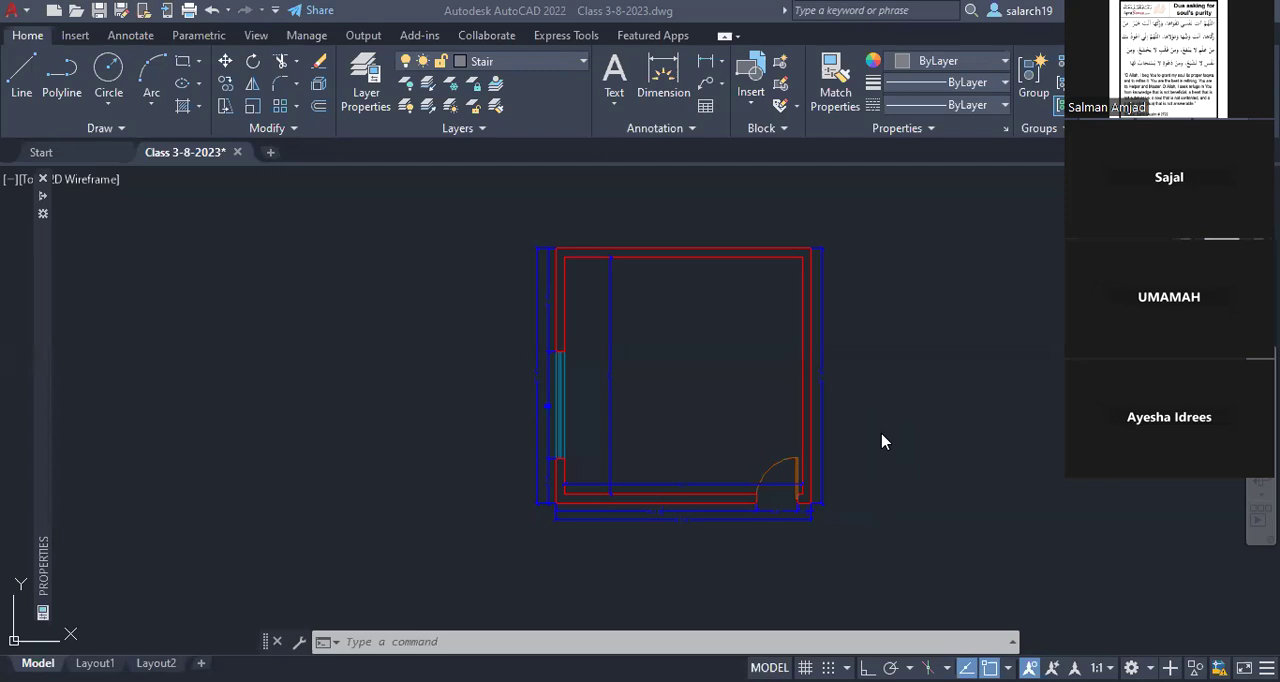
{"action": "left_click", "coordinate": [694, 385]}
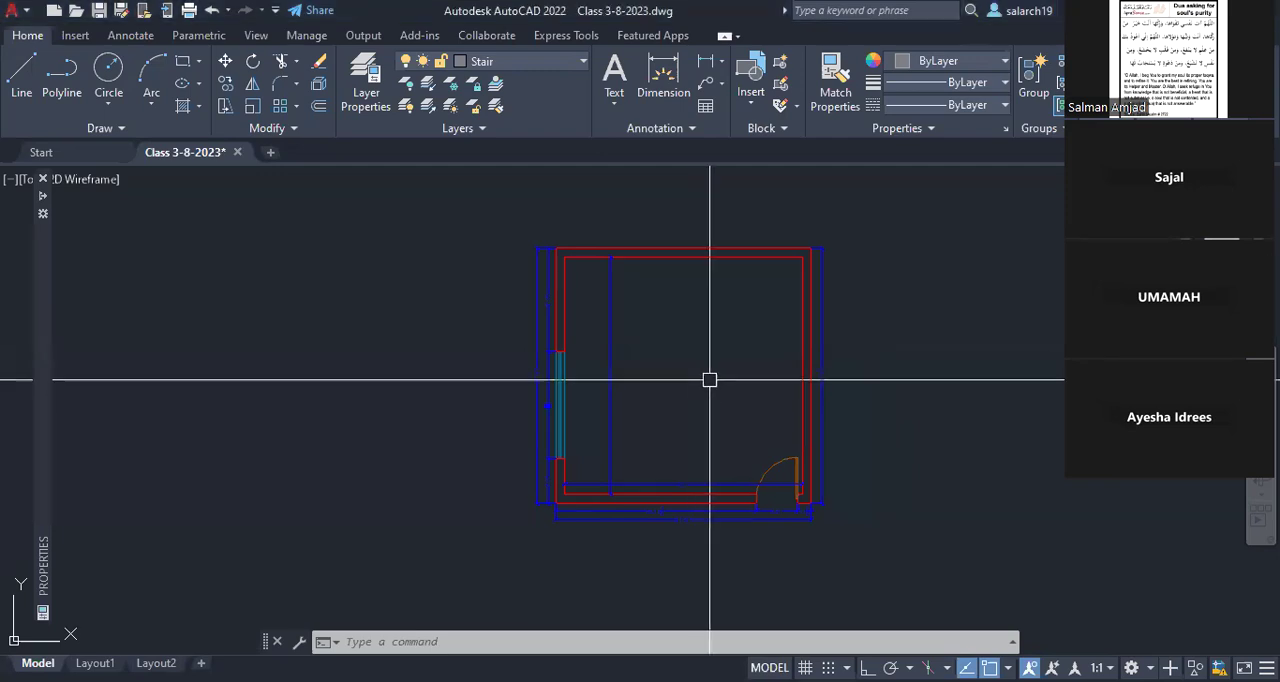
{"action": "middle_click_drag", "start_coordinate": [709, 380], "coordinate": [598, 386]}
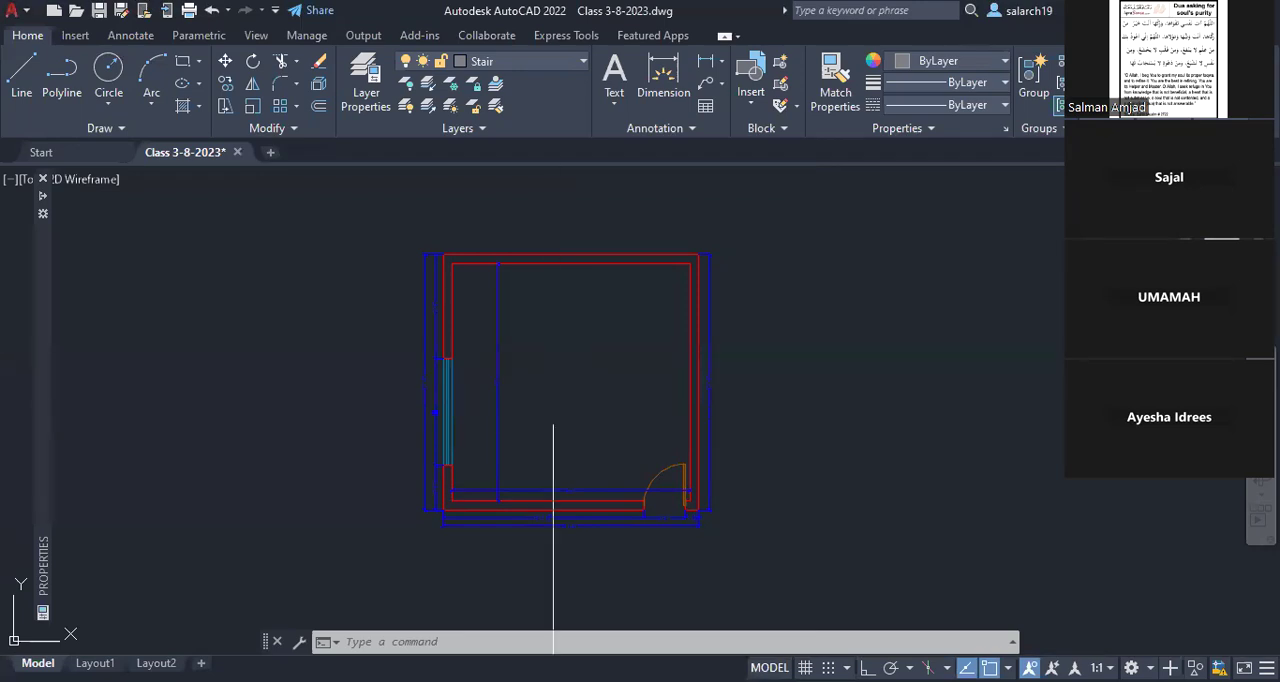
{"action": "scroll", "coordinate": [500, 449], "scroll_direction": "up", "scroll_amount": 3}
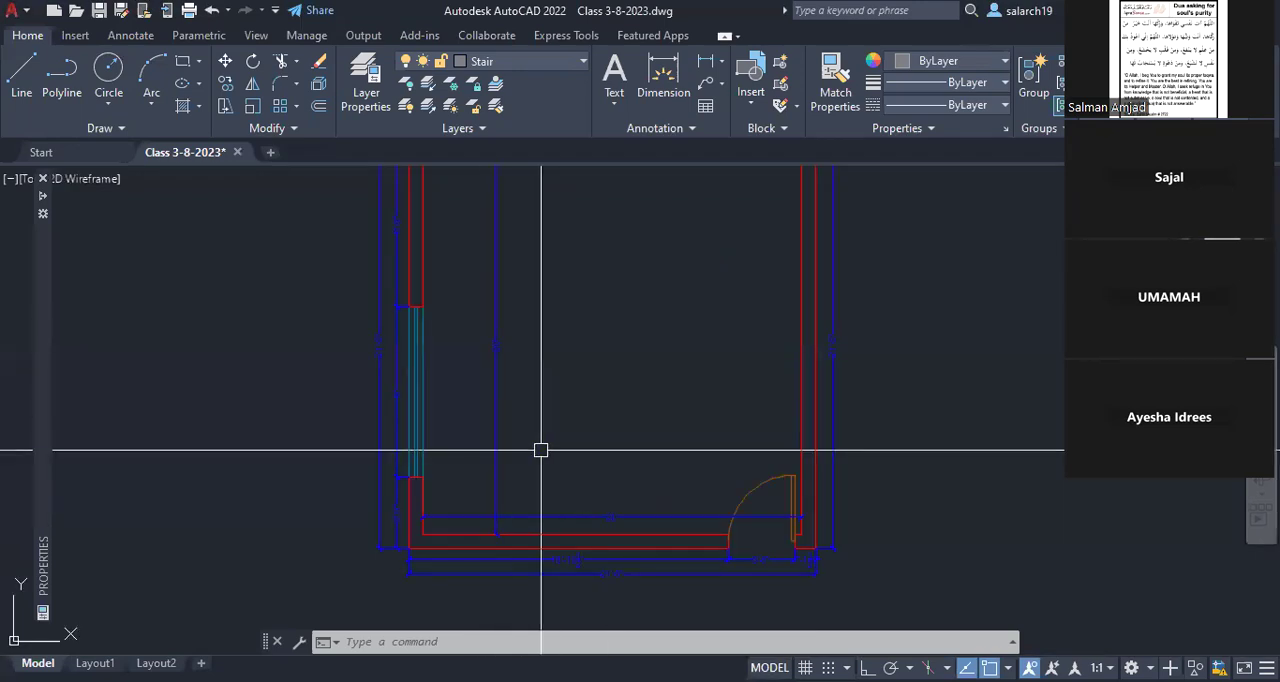
{"action": "scroll", "coordinate": [545, 440], "scroll_direction": "down", "scroll_amount": 2}
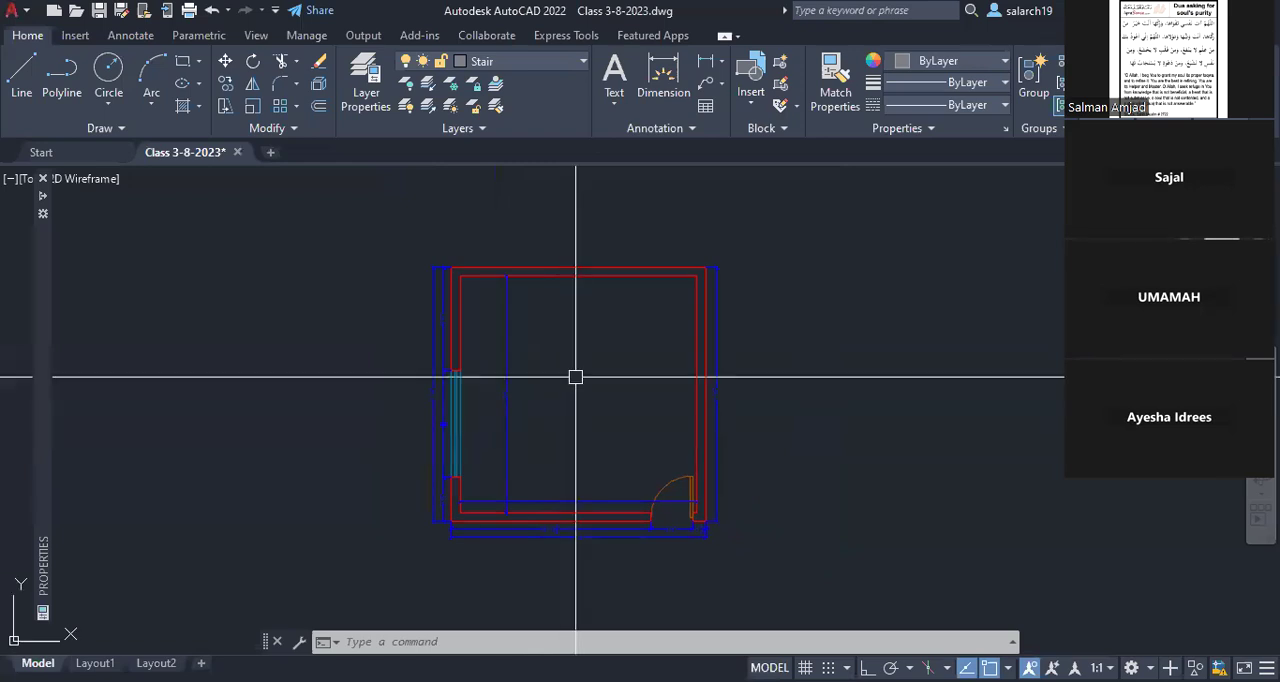
Step: Copy the 10'X10' text from the furnished drawing room plan to just below the dimensions of the empty 20' room plan
{"action": "scroll", "coordinate": [575, 377], "scroll_direction": "down", "scroll_amount": 3}
{"action": "type", "text": "co"}
{"action": "key", "text": "Return"}
{"action": "scroll", "coordinate": [338, 372], "scroll_direction": "up", "scroll_amount": 4}
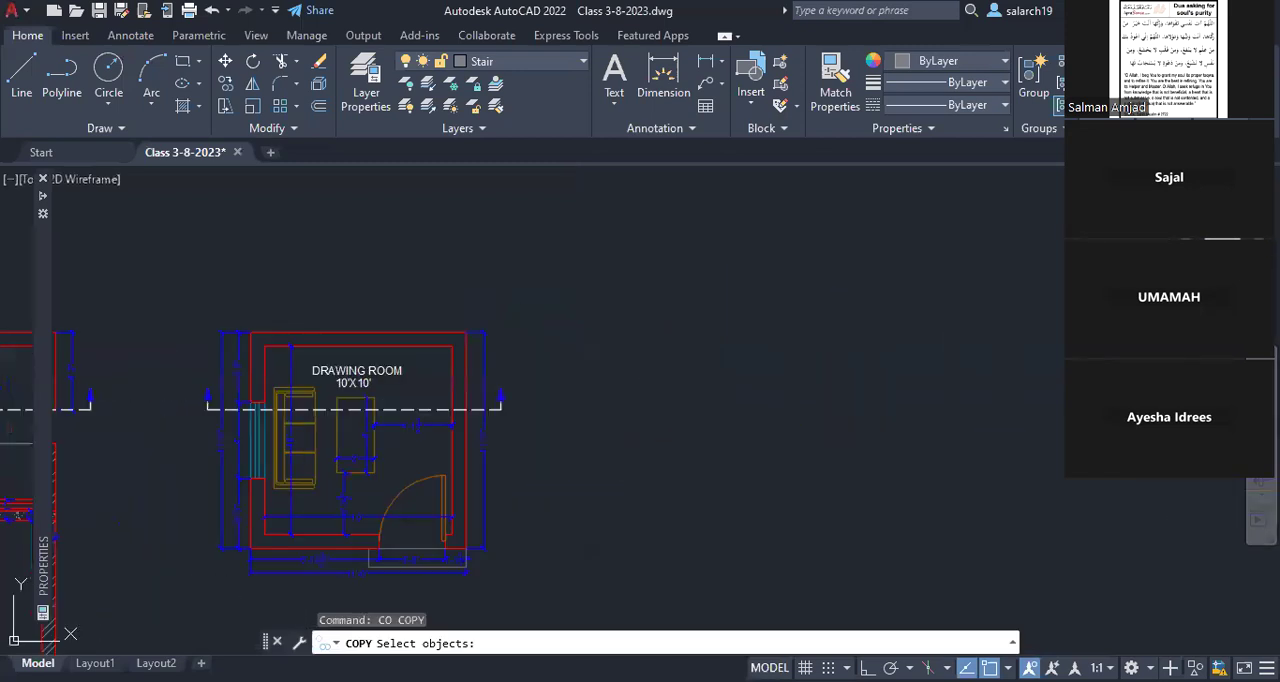
{"action": "left_click", "coordinate": [353, 384]}
{"action": "key", "text": "Return"}
{"action": "left_click", "coordinate": [336, 388]}
{"action": "scroll", "coordinate": [340, 388], "scroll_direction": "down", "scroll_amount": 4}
{"action": "middle_click_drag", "start_coordinate": [600, 420], "coordinate": [277, 397]}
{"action": "scroll", "coordinate": [590, 443], "scroll_direction": "up", "scroll_amount": 8}
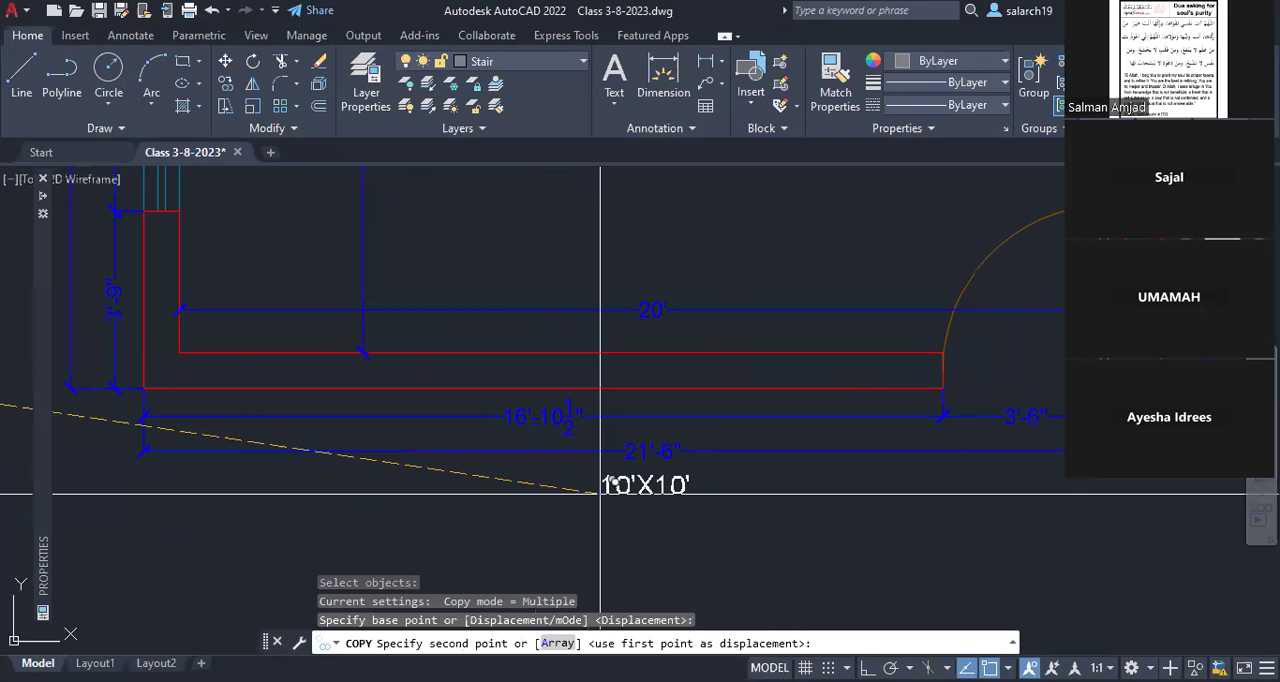
{"action": "key", "text": "Escape"}
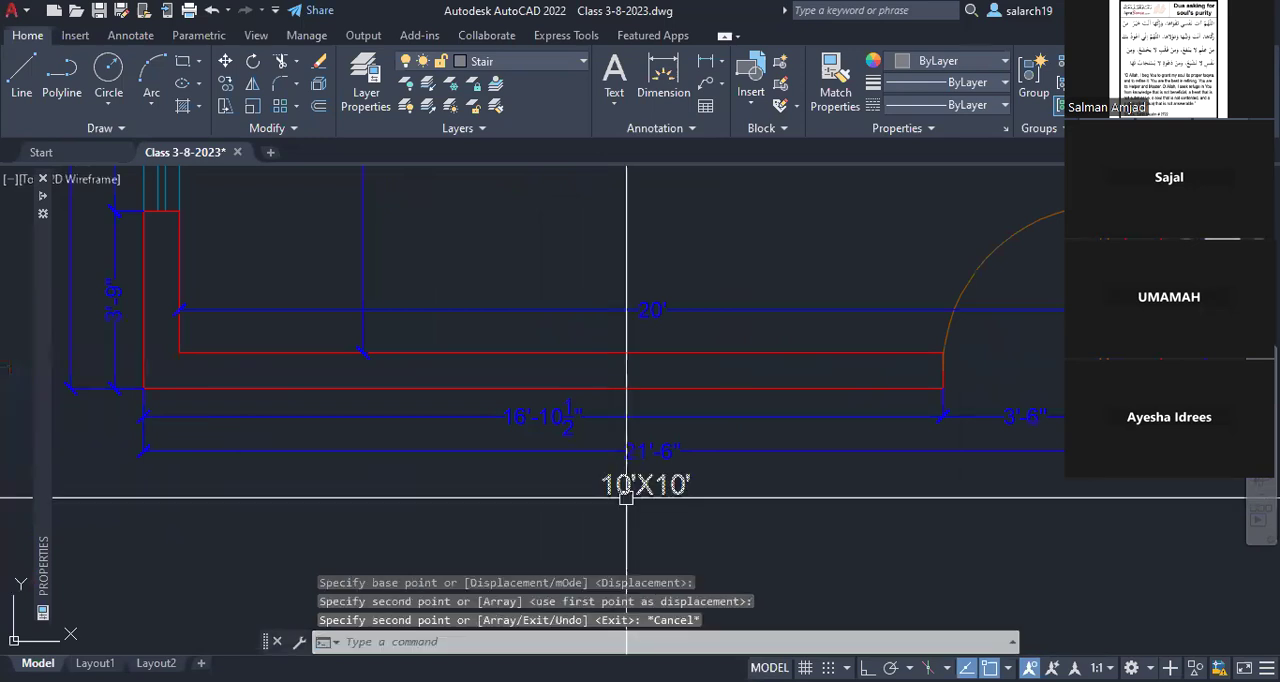
Step: Change the copied text below the 20' room plan to GROUND FLOOR
{"action": "type", "text": "ed"}
{"action": "key", "text": "Return"}
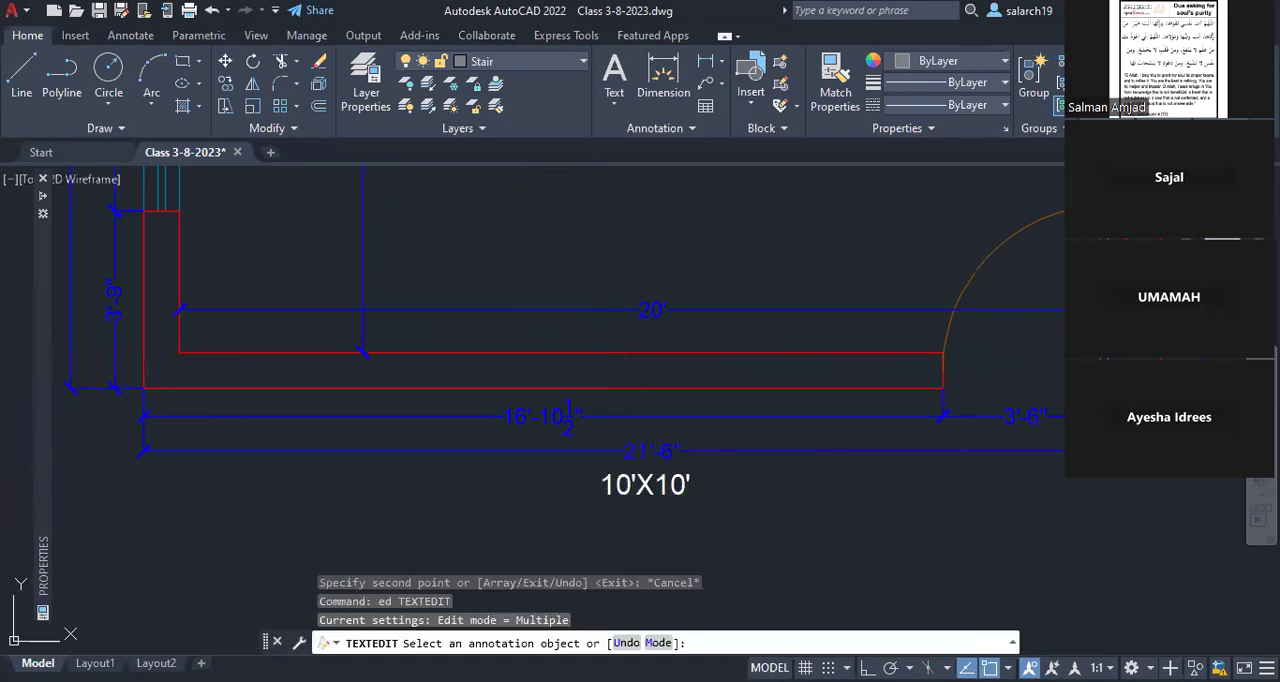
{"action": "left_click", "coordinate": [628, 487]}
{"action": "type", "text": "GROU"}
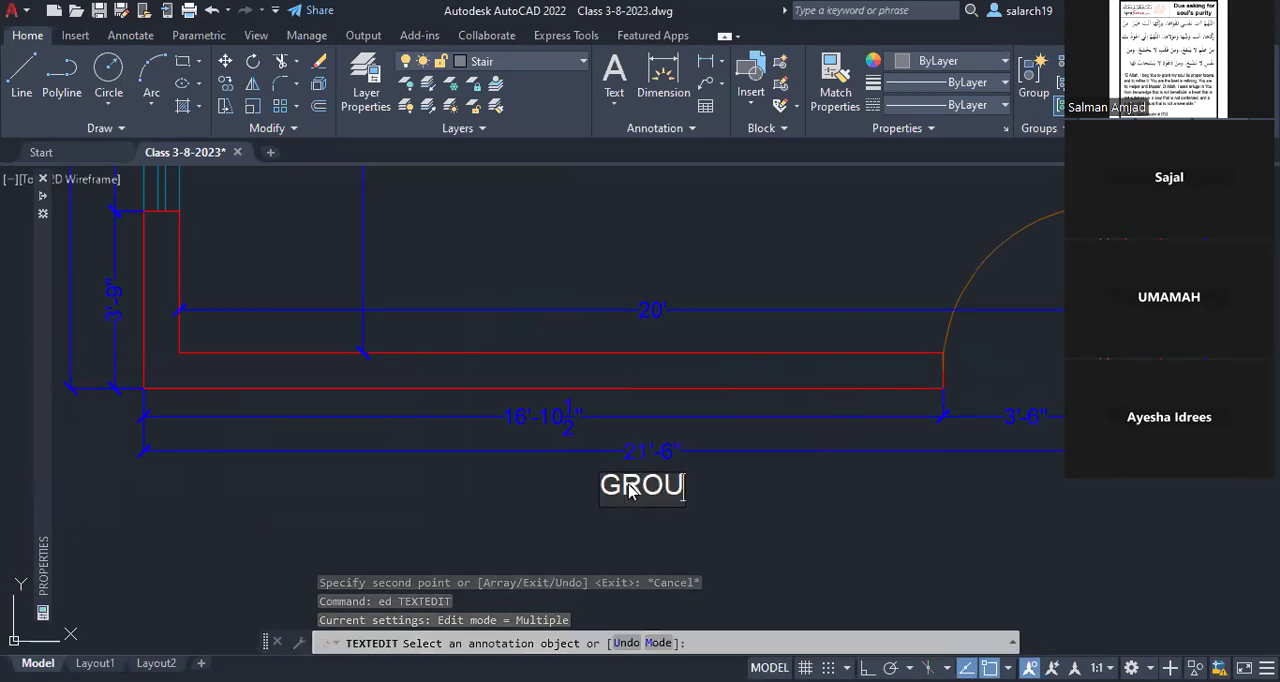
{"action": "type", "text": "ND FLOOR"}
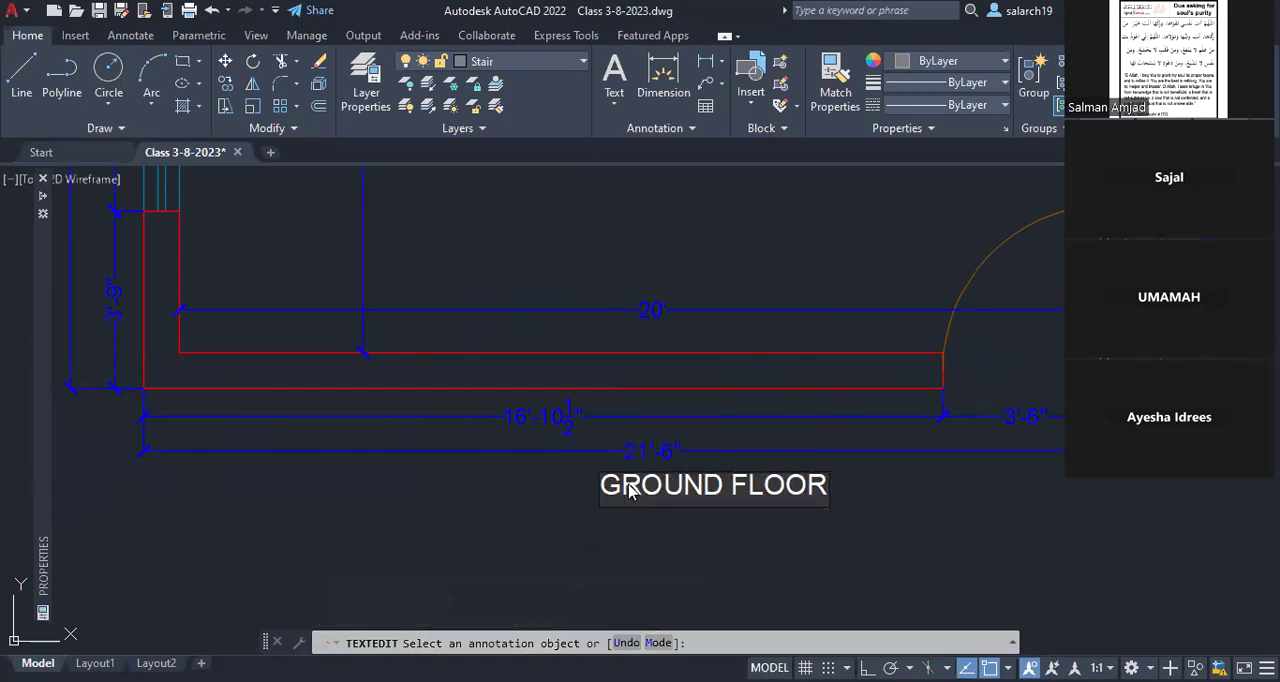
{"action": "key", "text": "Return"}
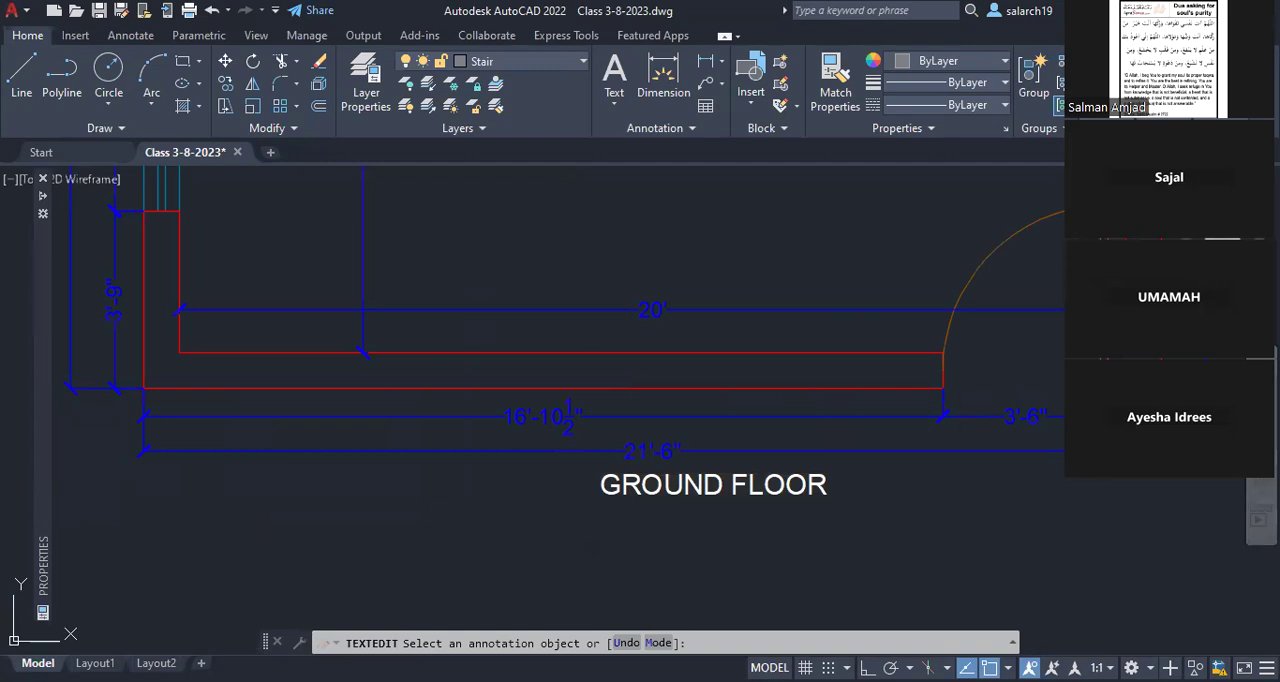
{"action": "key", "text": "space"}
Step: Move the GROUND FLOOR title slightly so it sits below the bottom dimension lines of the room plan
{"action": "scroll", "coordinate": [579, 457], "scroll_direction": "down", "scroll_amount": 5}
{"action": "type", "text": "m"}
{"action": "key", "text": "space"}
{"action": "left_click", "coordinate": [612, 467]}
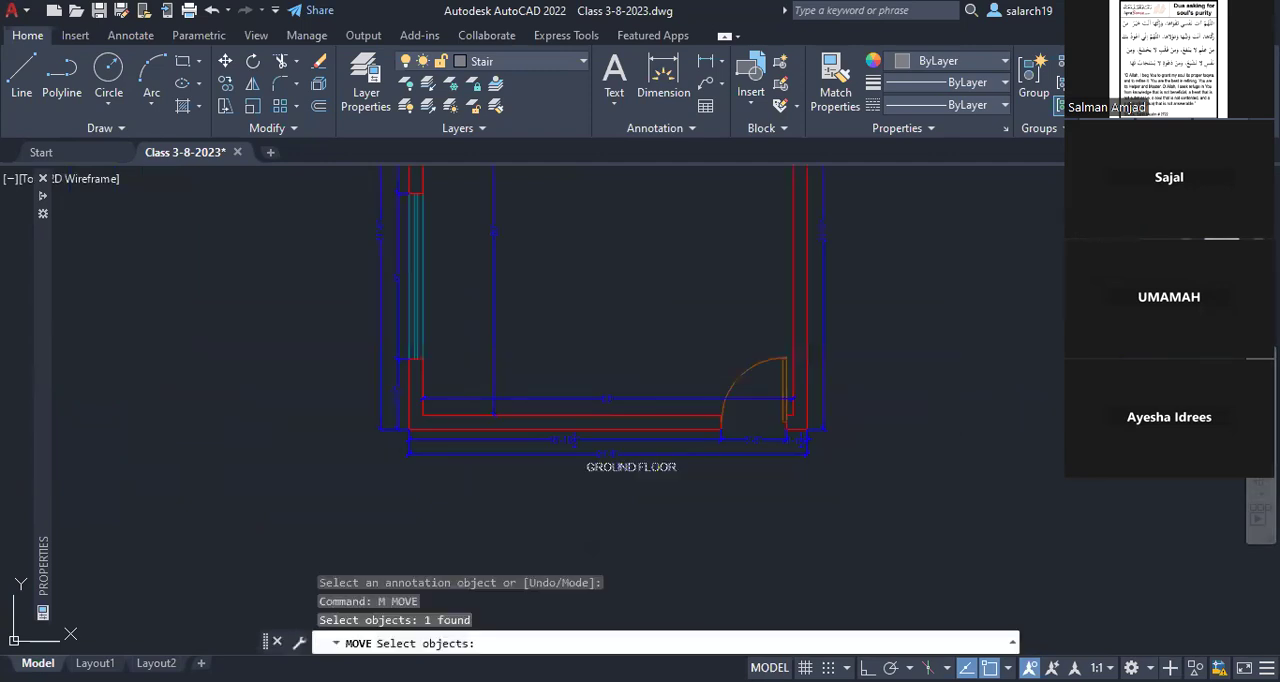
{"action": "key", "text": "space"}
{"action": "left_click", "coordinate": [612, 467]}
{"action": "left_click", "coordinate": [605, 472]}
{"action": "middle_click_drag", "start_coordinate": [605, 472], "coordinate": [607, 609]}
{"action": "middle_click_drag", "start_coordinate": [614, 321], "coordinate": [615, 337]}
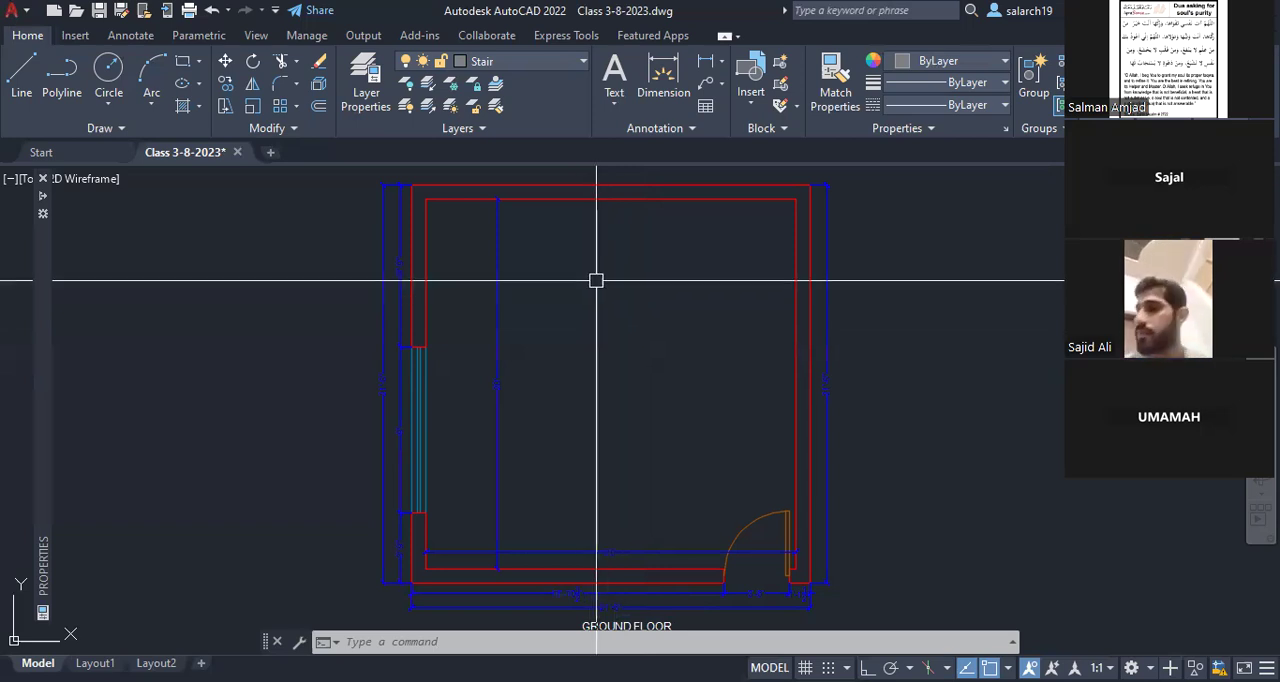
Step: Offset the top and left inner wall lines 3'6" into the room to mark the stair width
{"action": "scroll", "coordinate": [596, 280], "scroll_direction": "up", "scroll_amount": 2}
{"action": "middle_click_drag", "start_coordinate": [694, 265], "coordinate": [660, 303]}
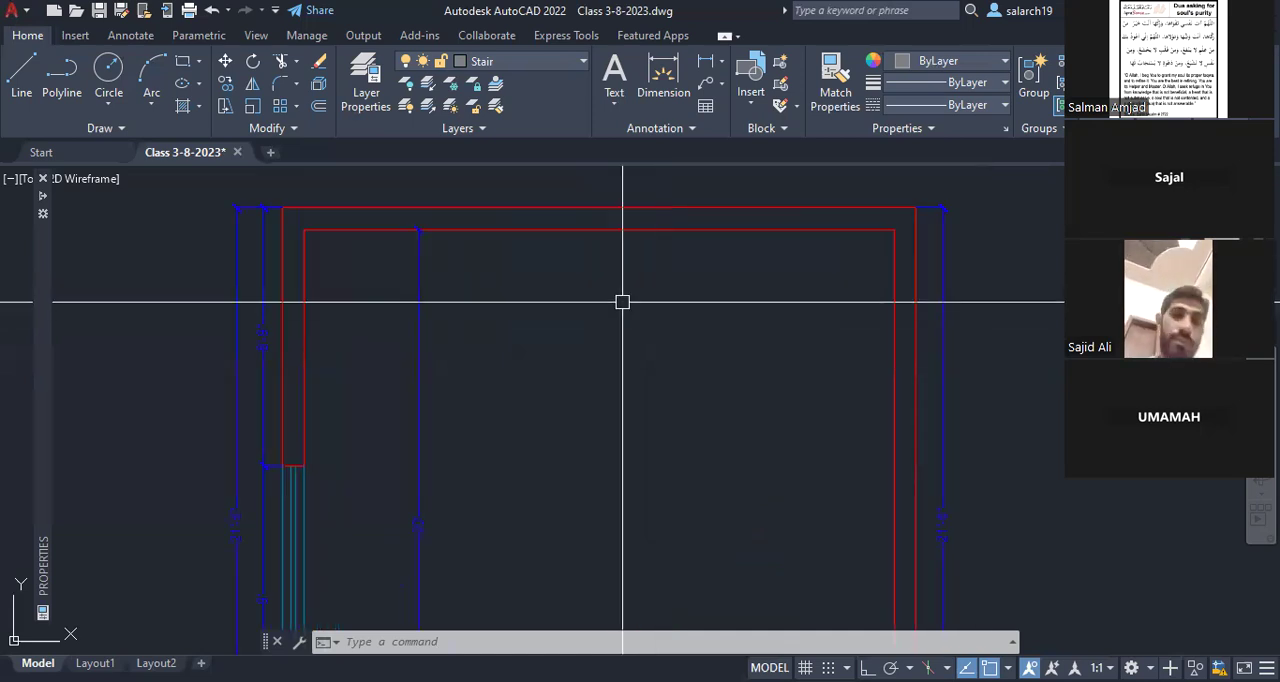
{"action": "type", "text": "o"}
{"action": "key", "text": "Return"}
{"action": "type", "text": "3'6"}
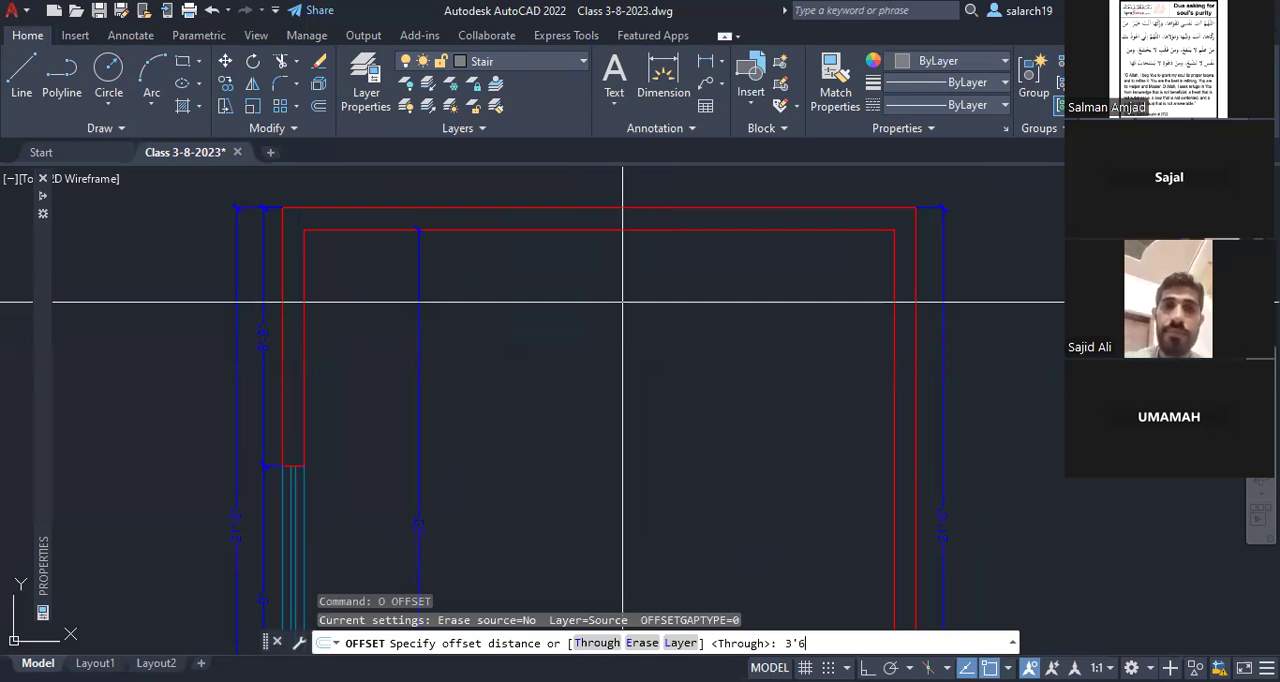
{"action": "key", "text": "Return"}
{"action": "left_click", "coordinate": [622, 230]}
{"action": "left_click", "coordinate": [622, 302]}
{"action": "left_click", "coordinate": [304, 379]}
{"action": "left_click", "coordinate": [513, 378]}
{"action": "key", "text": "Escape"}
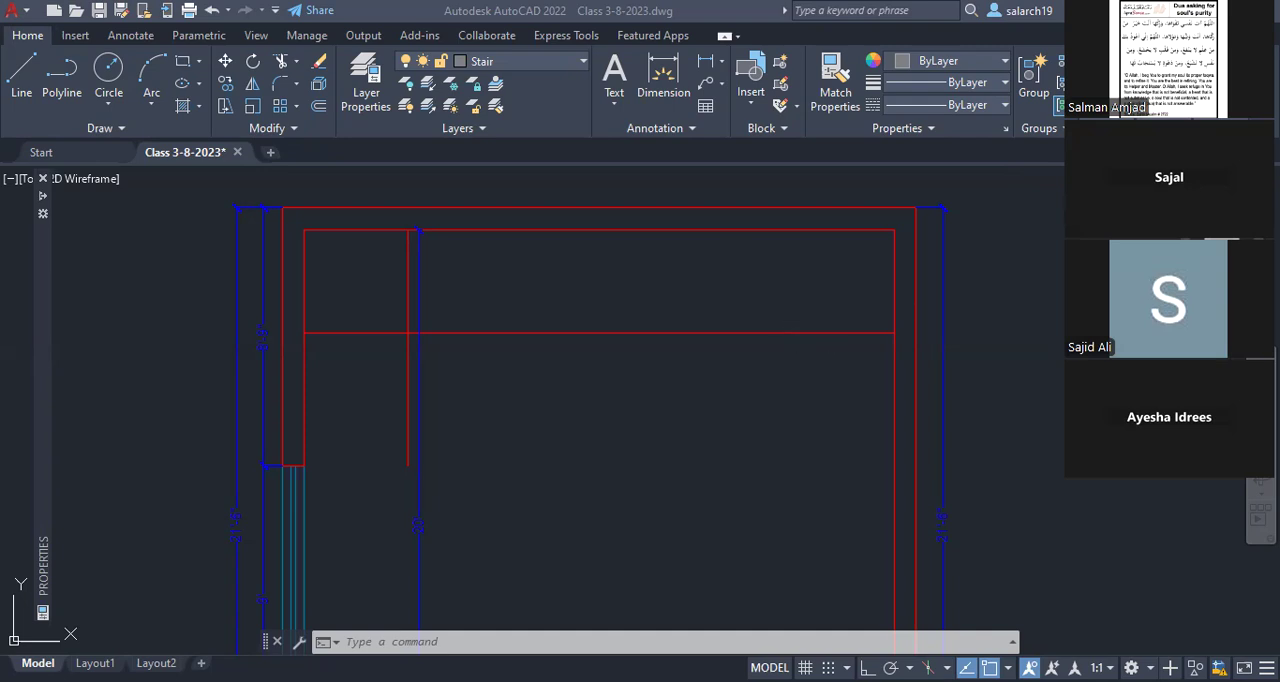
Step: Try to offset the right inner wall line 3' into the room
{"action": "middle_click_drag", "start_coordinate": [783, 264], "coordinate": [797, 274]}
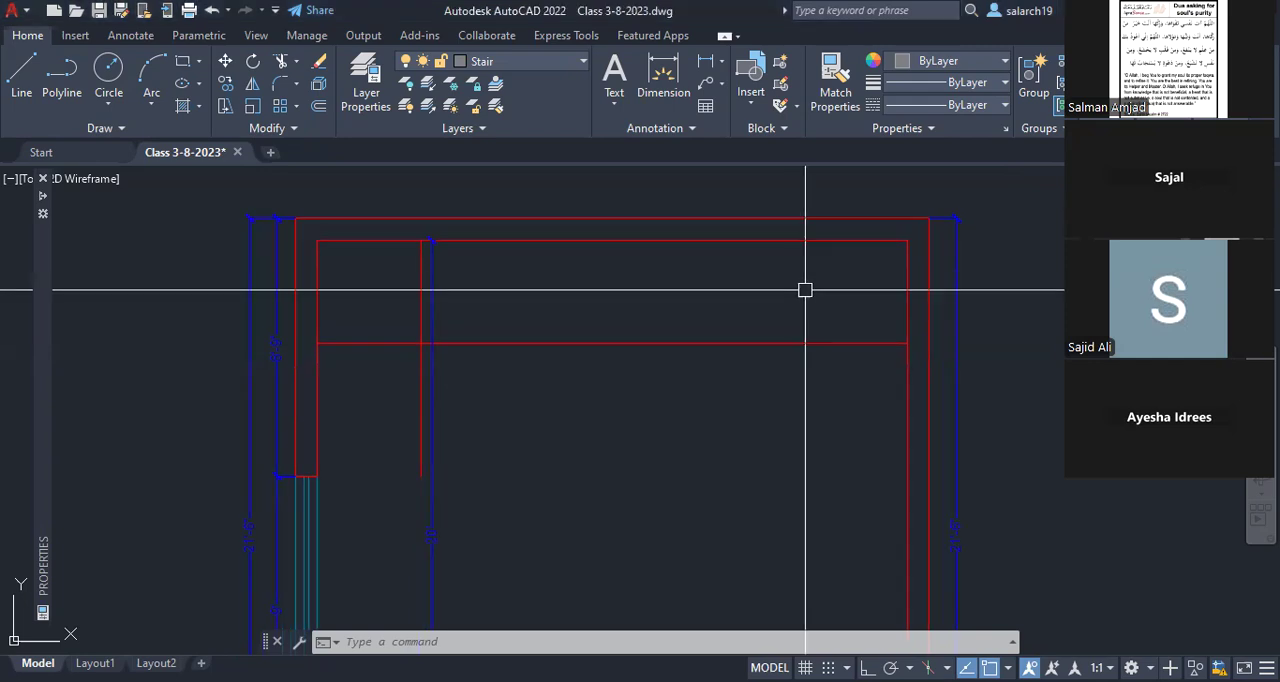
{"action": "scroll", "coordinate": [819, 288], "scroll_direction": "up", "scroll_amount": 2}
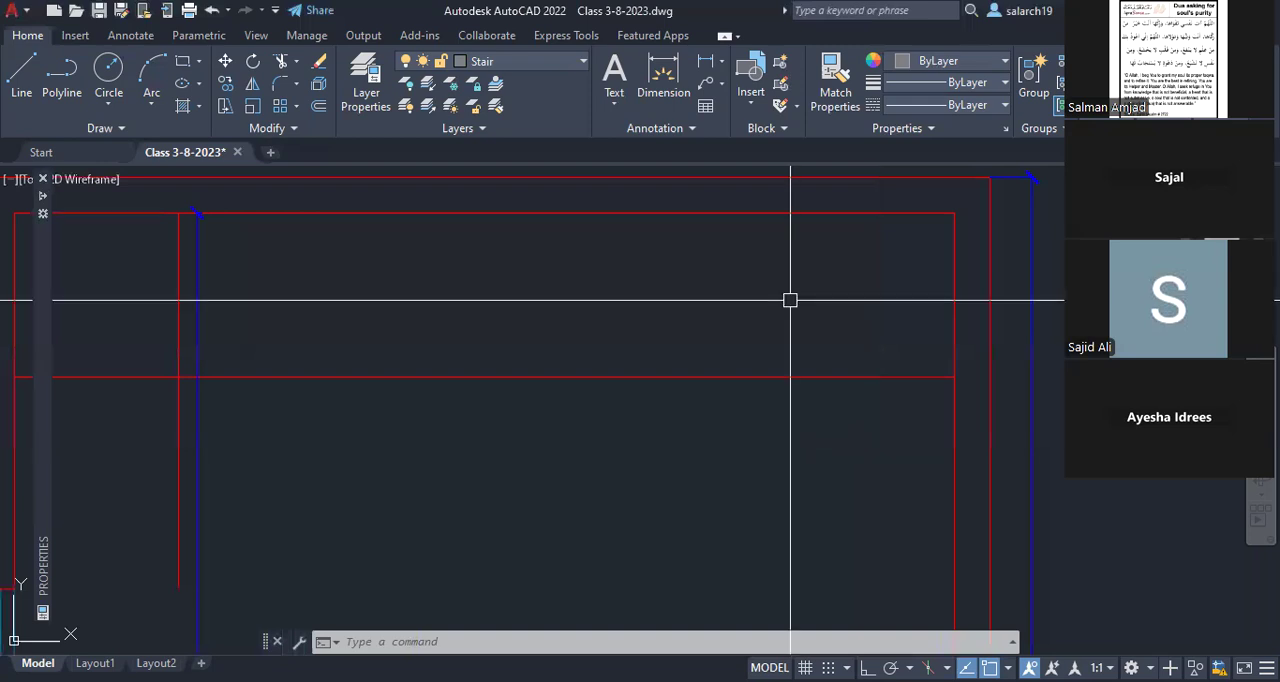
{"action": "type", "text": "o"}
{"action": "key", "text": "Return"}
{"action": "type", "text": "3'"}
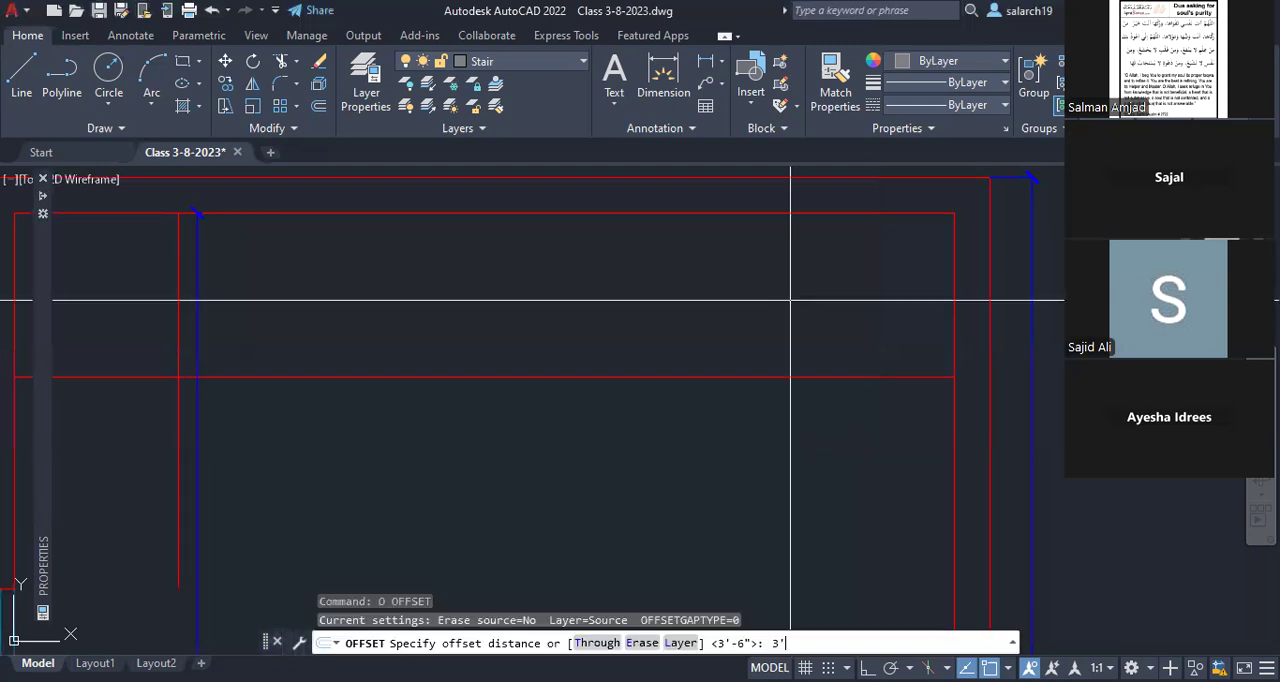
{"action": "key", "text": "Return"}
{"action": "type", "text": "6"}
{"action": "key", "text": "Return"}
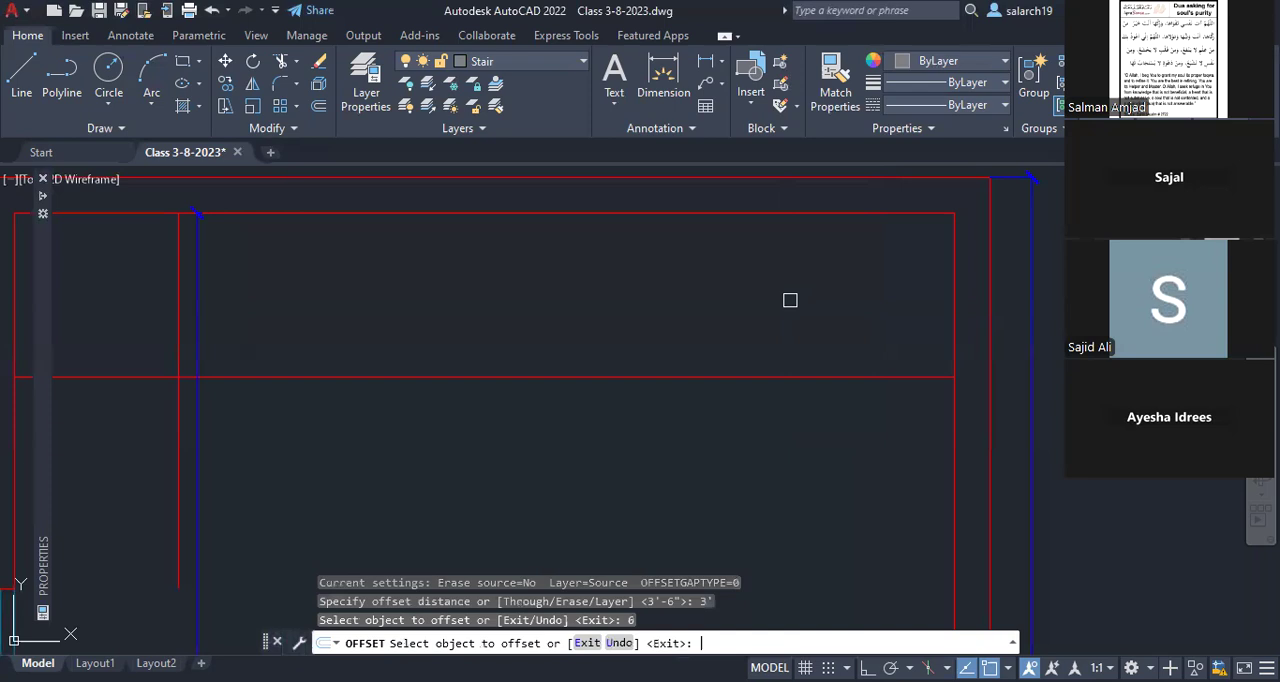
{"action": "left_click", "coordinate": [952, 330]}
{"action": "left_click", "coordinate": [863, 333]}
{"action": "key", "text": "Escape"}
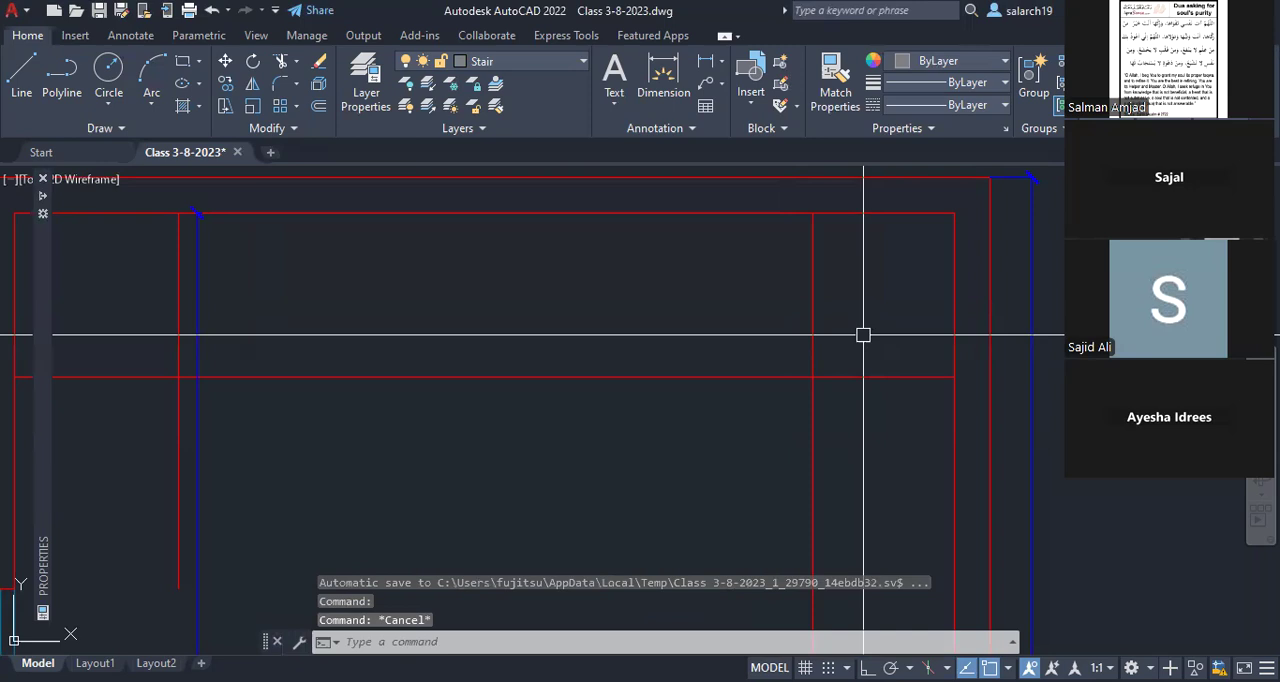
Step: Offset the right inner wall line 3'6" into the room to mark the corner landing
{"action": "type", "text": "o"}
{"action": "key", "text": "Return"}
{"action": "type", "text": "3'6"}
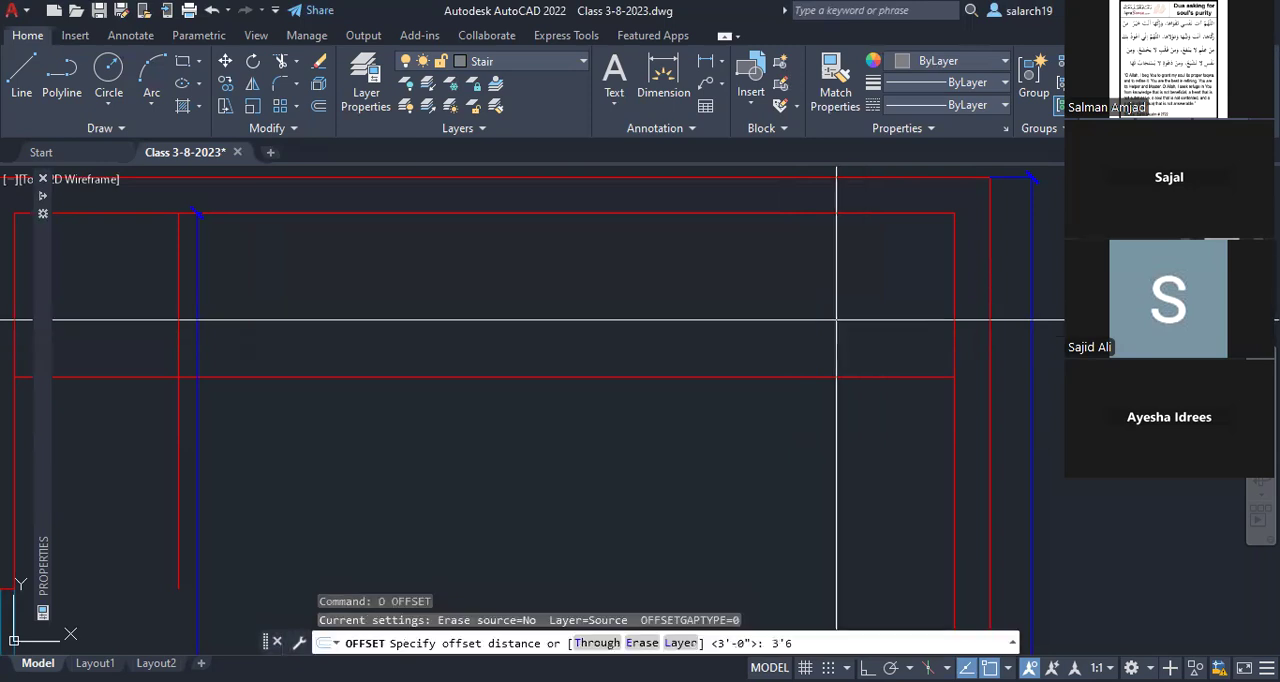
{"action": "key", "text": "Return"}
{"action": "left_click", "coordinate": [954, 322]}
{"action": "left_click", "coordinate": [797, 325]}
{"action": "key", "text": "Escape"}
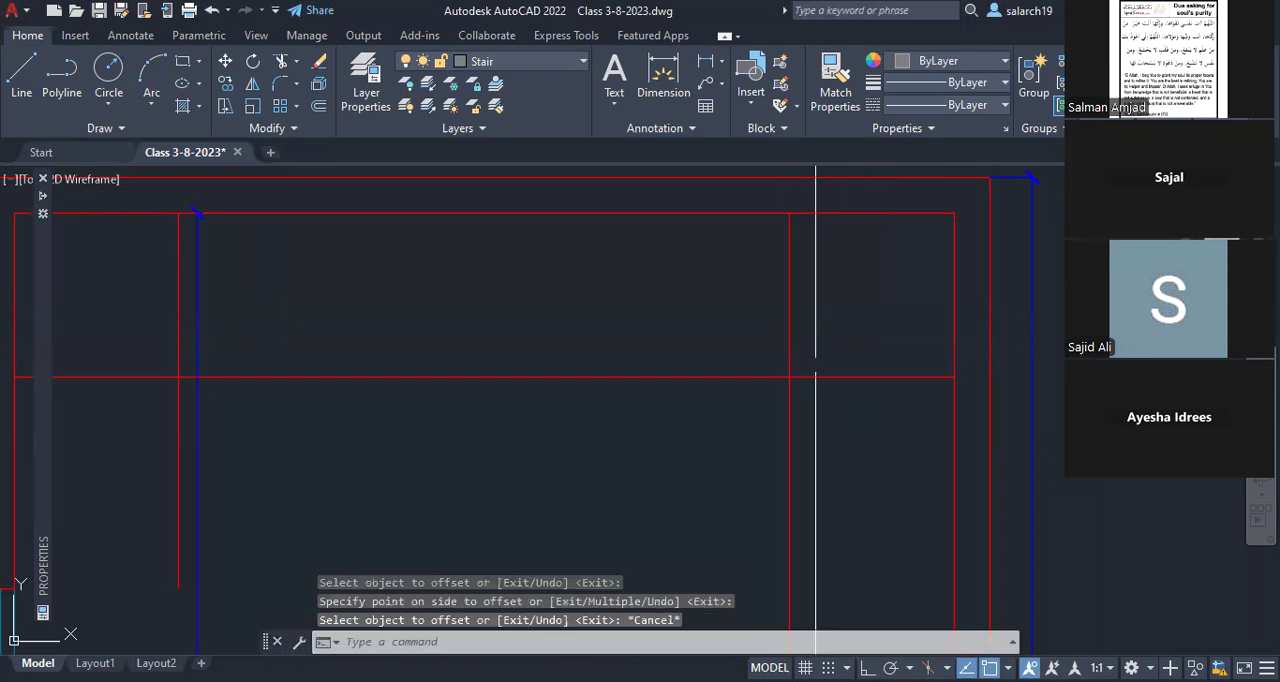
Step: Draw two diagonal winder lines from the corner landing's inner corner to the right and top inner wall lines
{"action": "type", "text": "L"}
{"action": "key", "text": "Return"}
{"action": "left_click", "coordinate": [790, 377]}
{"action": "middle_click_drag", "start_coordinate": [951, 290], "coordinate": [941, 330]}
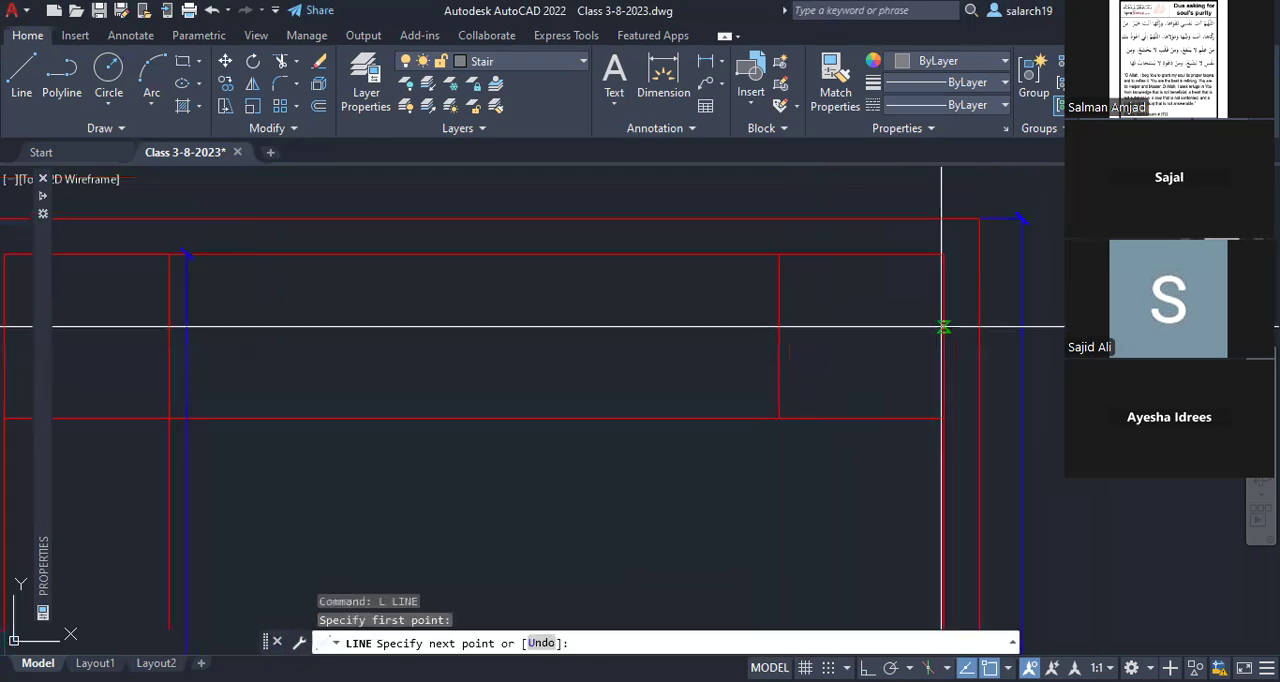
{"action": "left_click", "coordinate": [941, 326]}
{"action": "key", "text": "space"}
{"action": "key", "text": "space"}
{"action": "left_click", "coordinate": [780, 418]}
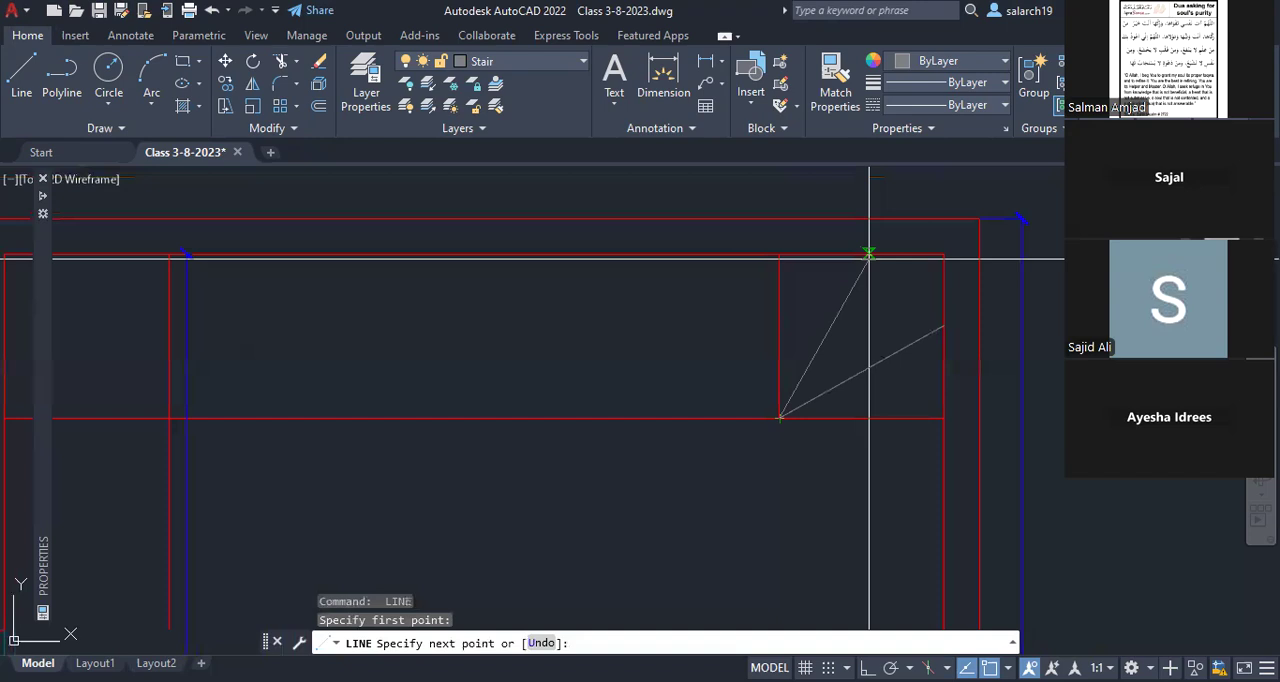
{"action": "left_click", "coordinate": [869, 255]}
{"action": "key", "text": "Escape"}
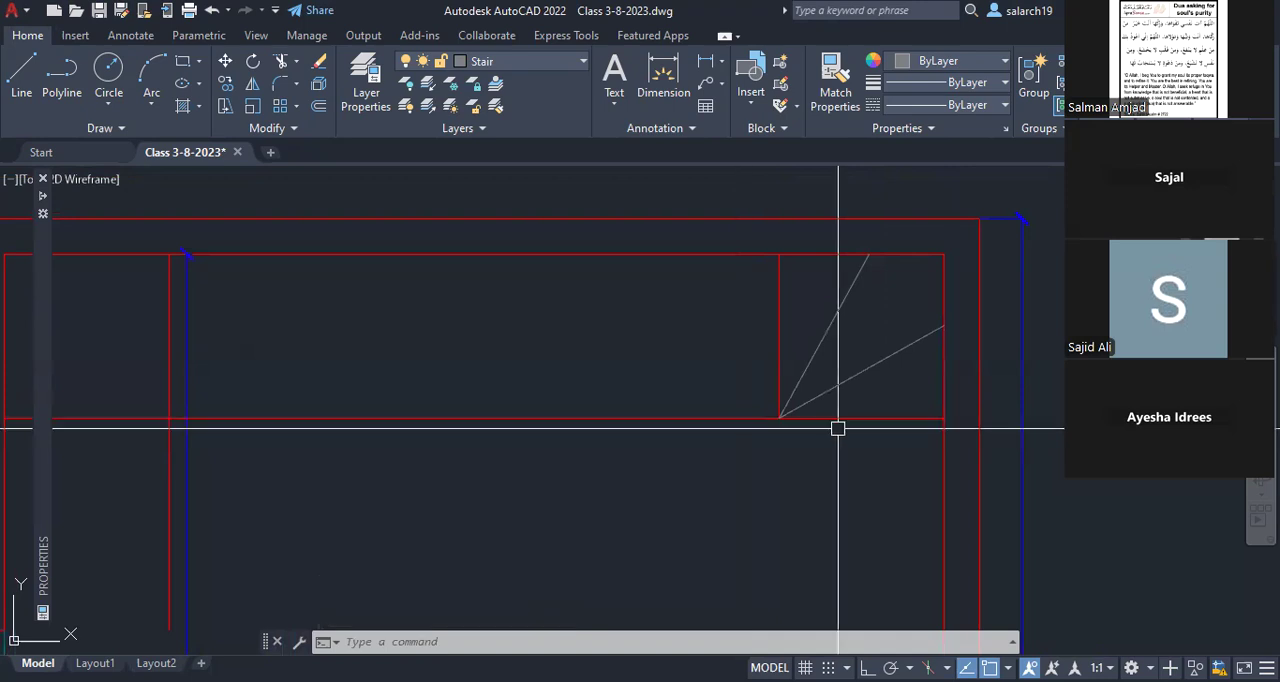
Step: Regenerate the drawing display
{"action": "type", "text": "re"}
{"action": "key", "text": "Return"}
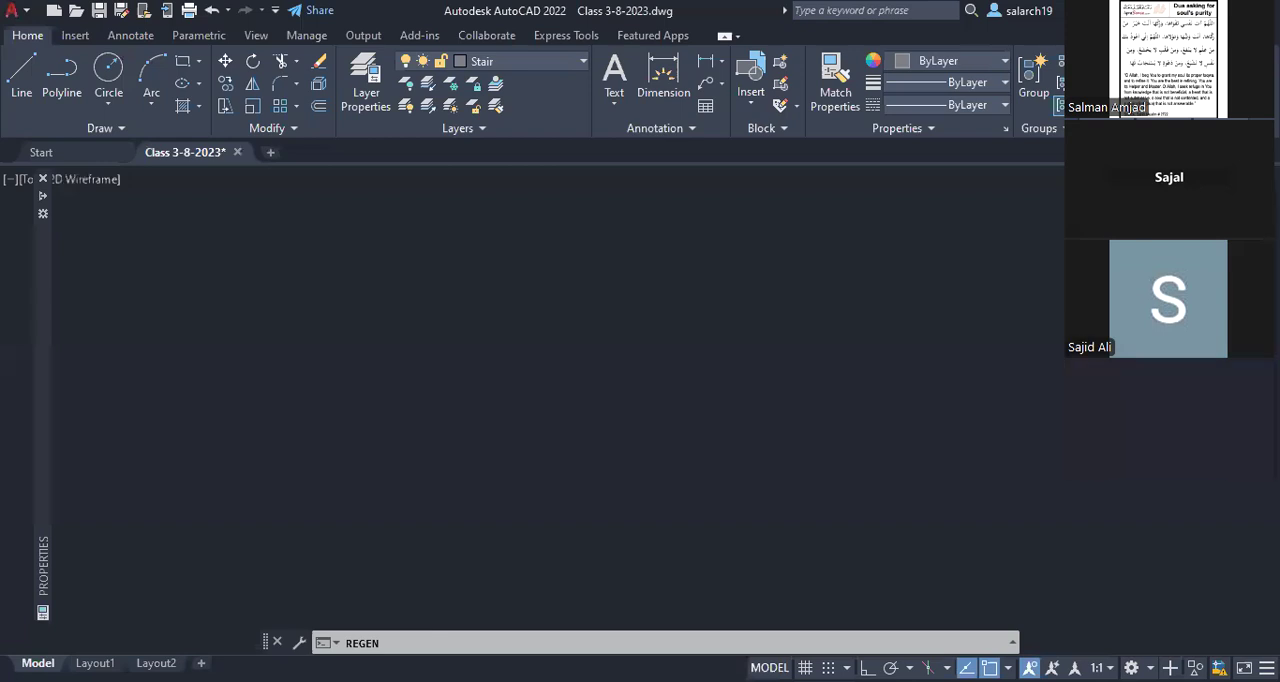
{"action": "mouse_move", "coordinate": [709, 321]}
{"action": "middle_mouse_down"}
{"action": "mouse_move", "coordinate": [794, 334]}
{"action": "mouse_move", "coordinate": [564, 341]}
{"action": "middle_mouse_up"}
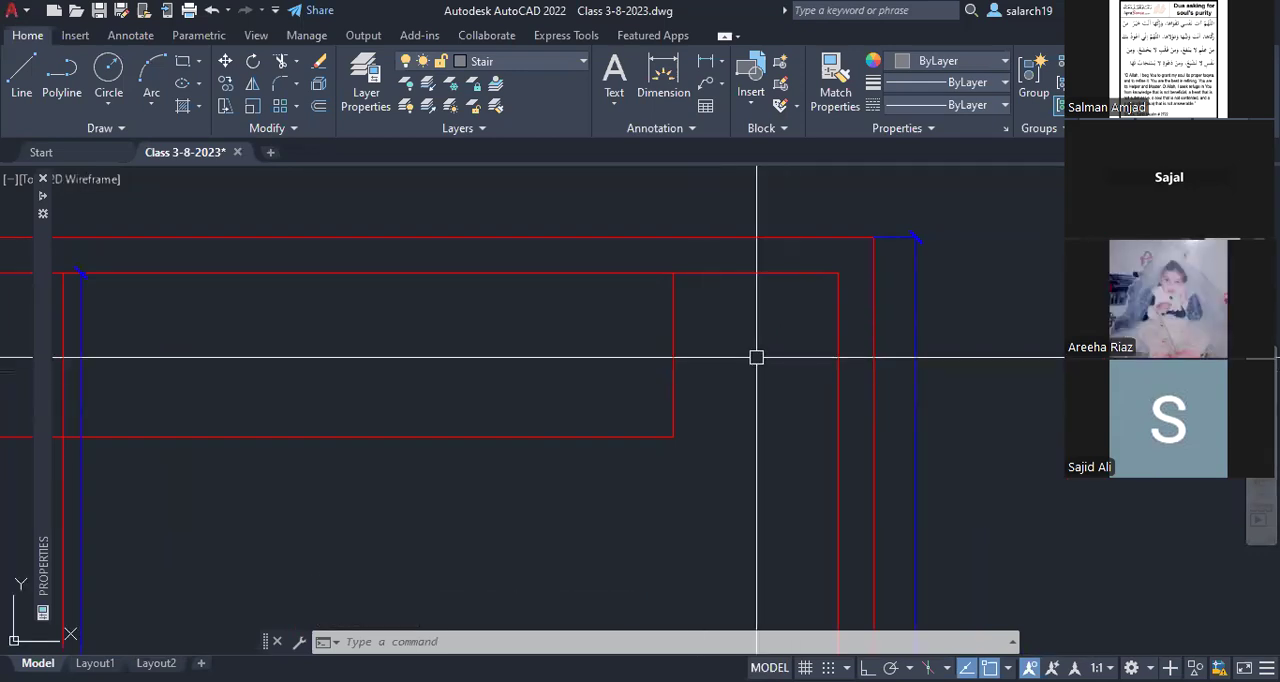
{"action": "middle_click_drag", "start_coordinate": [754, 401], "coordinate": [859, 386]}
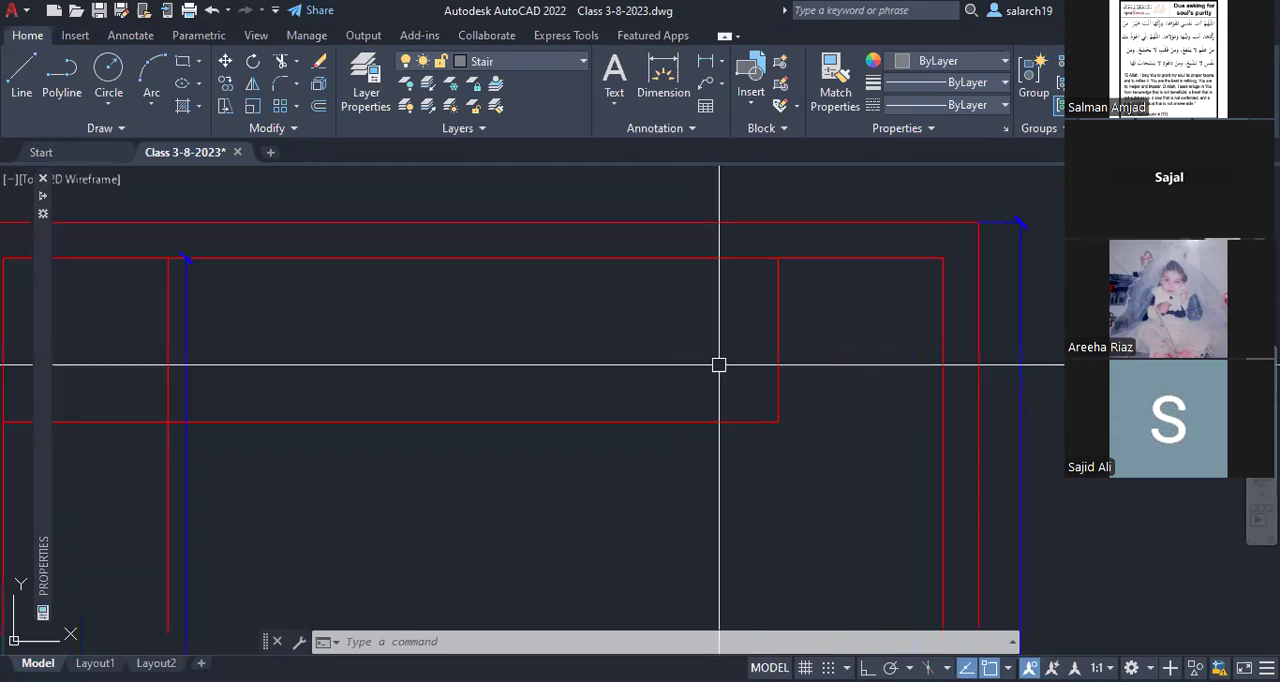
Step: Offset the landing's vertical edge 10" leftward repeatedly to create fifteen tread lines along the top stair flight
{"action": "type", "text": "O"}
{"action": "key", "text": "Return"}
{"action": "type", "text": "10"}
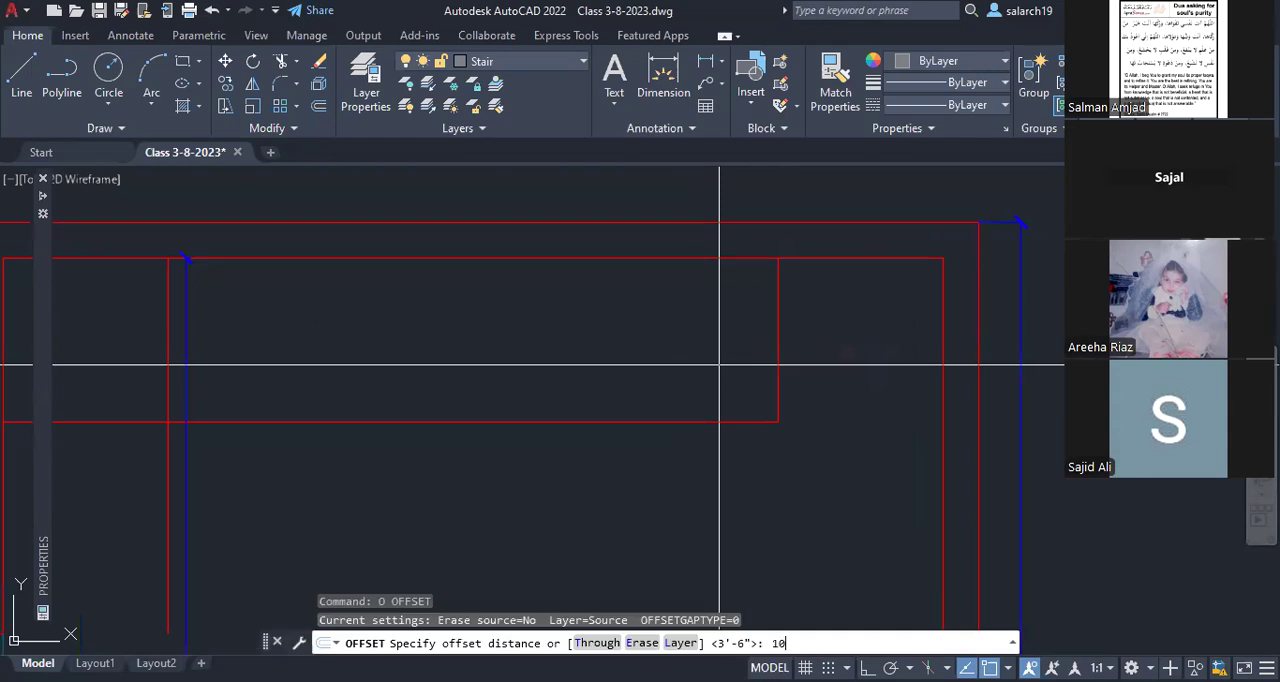
{"action": "key", "text": "Return"}
{"action": "left_click", "coordinate": [777, 367]}
{"action": "left_click", "coordinate": [733, 367]}
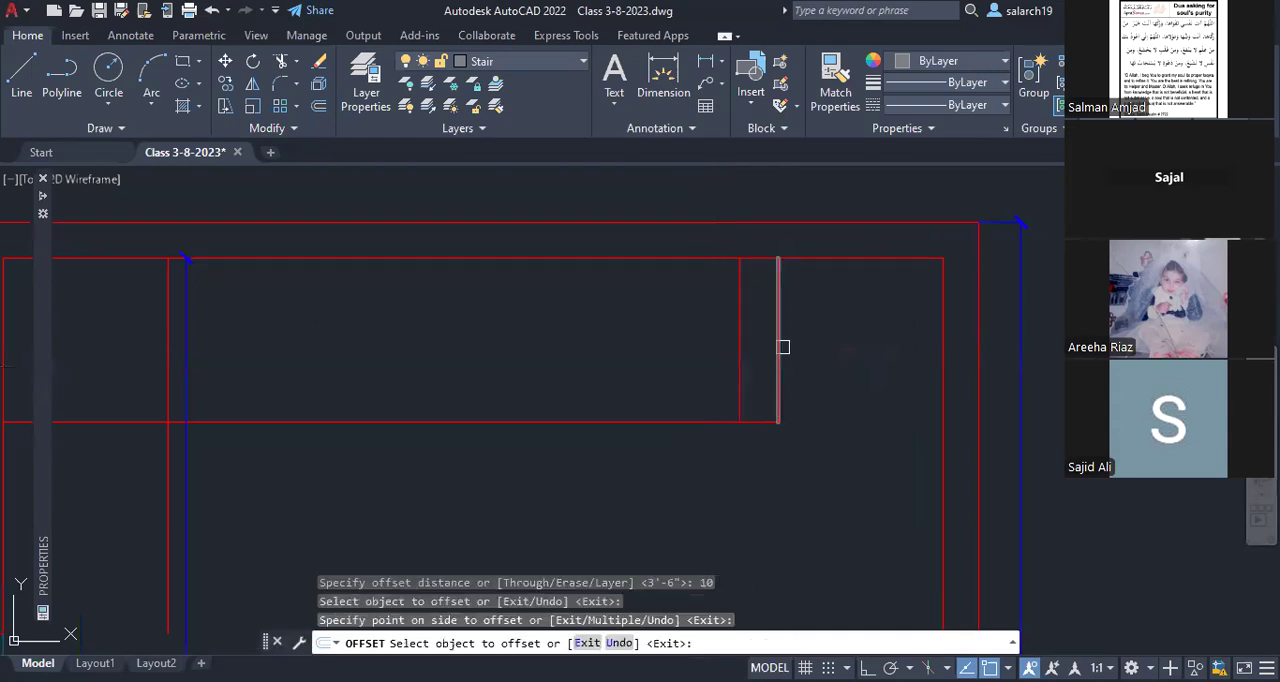
{"action": "left_click", "coordinate": [740, 360]}
{"action": "left_click", "coordinate": [693, 355]}
{"action": "left_click", "coordinate": [695, 355]}
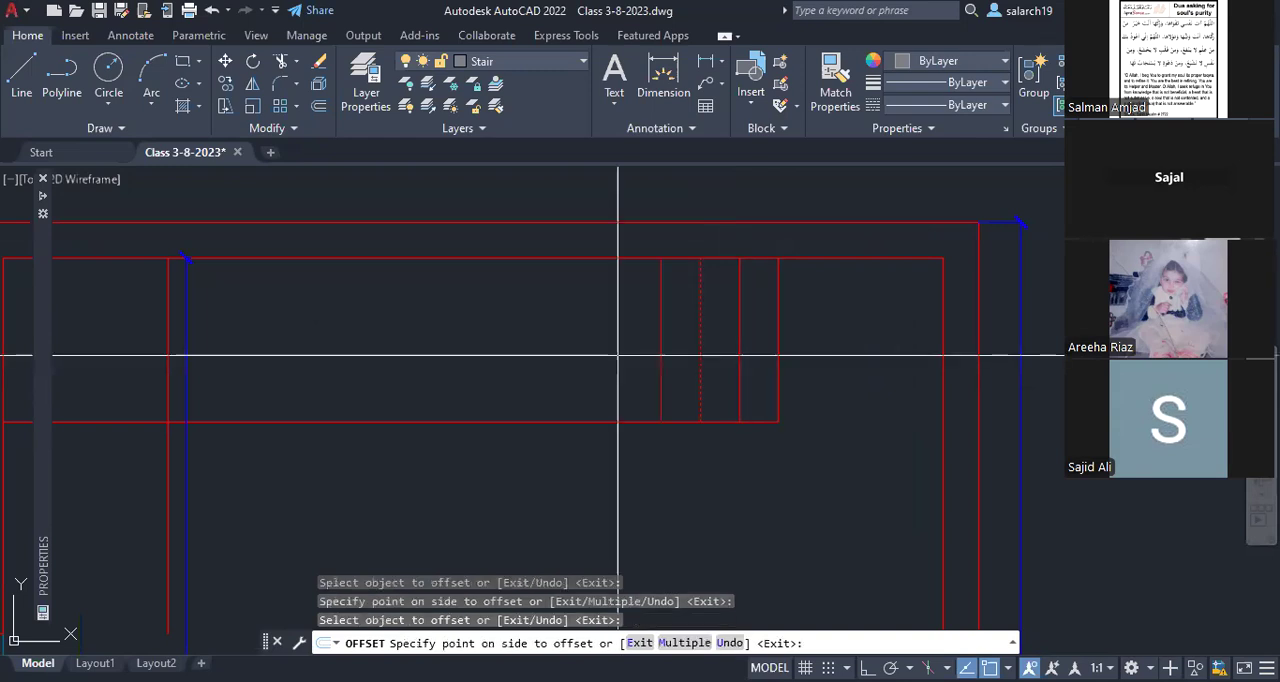
{"action": "left_click", "coordinate": [618, 355]}
{"action": "left_click", "coordinate": [615, 342]}
{"action": "left_click", "coordinate": [572, 343]}
{"action": "left_click", "coordinate": [582, 343]}
{"action": "left_click", "coordinate": [531, 343]}
{"action": "left_click", "coordinate": [544, 343]}
{"action": "left_click", "coordinate": [493, 331]}
{"action": "left_click", "coordinate": [505, 331]}
{"action": "left_click", "coordinate": [437, 332]}
{"action": "left_click", "coordinate": [464, 336]}
{"action": "left_click", "coordinate": [443, 328]}
{"action": "left_click", "coordinate": [425, 320]}
{"action": "left_click", "coordinate": [400, 318]}
{"action": "left_click", "coordinate": [385, 316]}
{"action": "left_click", "coordinate": [365, 318]}
{"action": "left_click", "coordinate": [346, 319]}
{"action": "left_click", "coordinate": [297, 321]}
{"action": "left_click", "coordinate": [308, 320]}
{"action": "left_click", "coordinate": [276, 327]}
{"action": "left_click", "coordinate": [269, 326]}
{"action": "left_click", "coordinate": [211, 324]}
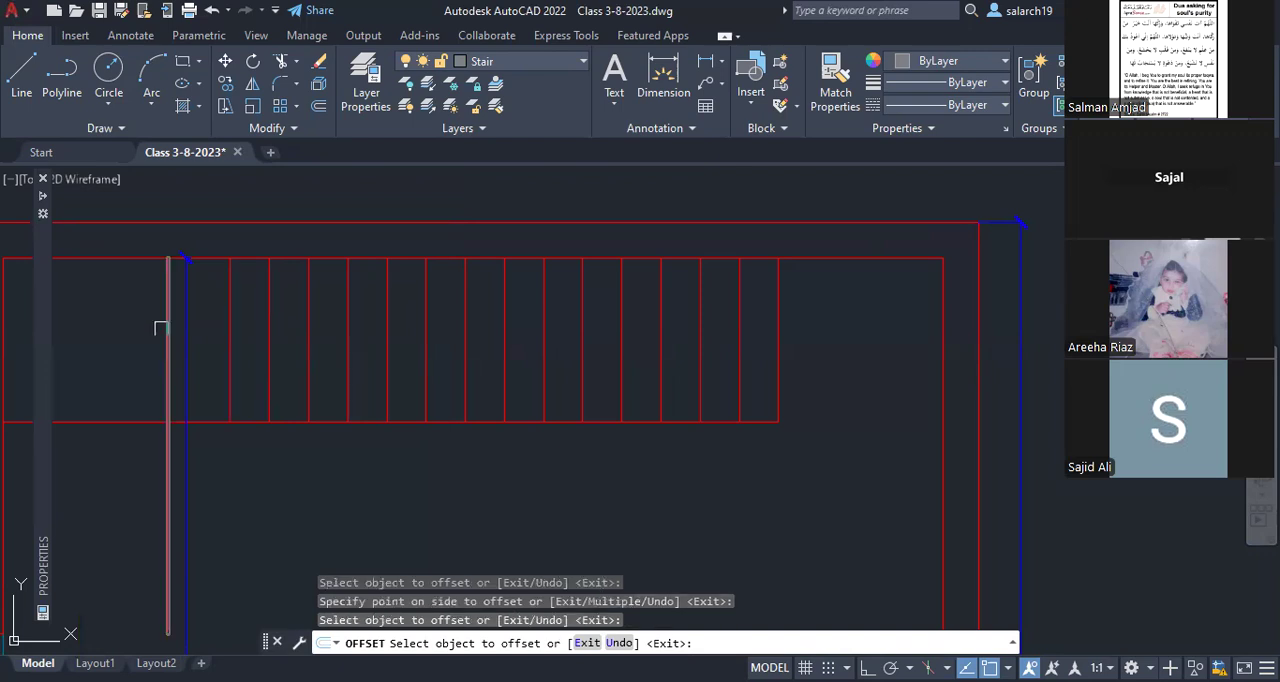
{"action": "left_click", "coordinate": [227, 326]}
{"action": "left_click", "coordinate": [184, 342]}
Step: Measure the gap between the leftmost tread line and the left landing's vertical line
{"action": "middle_click_drag", "start_coordinate": [170, 378], "coordinate": [446, 414]}
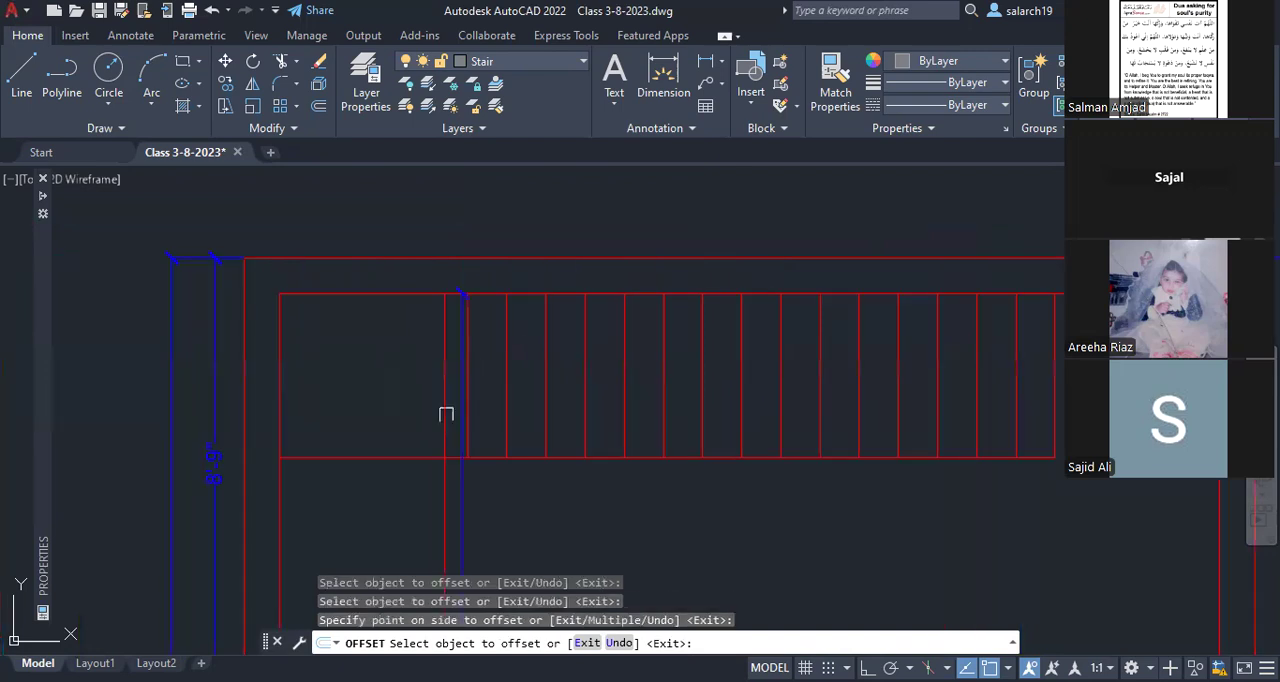
{"action": "scroll", "coordinate": [446, 414], "scroll_direction": "up", "scroll_amount": 3}
{"action": "key", "text": "Escape"}
{"action": "scroll", "coordinate": [459, 455], "scroll_direction": "up", "scroll_amount": 2}
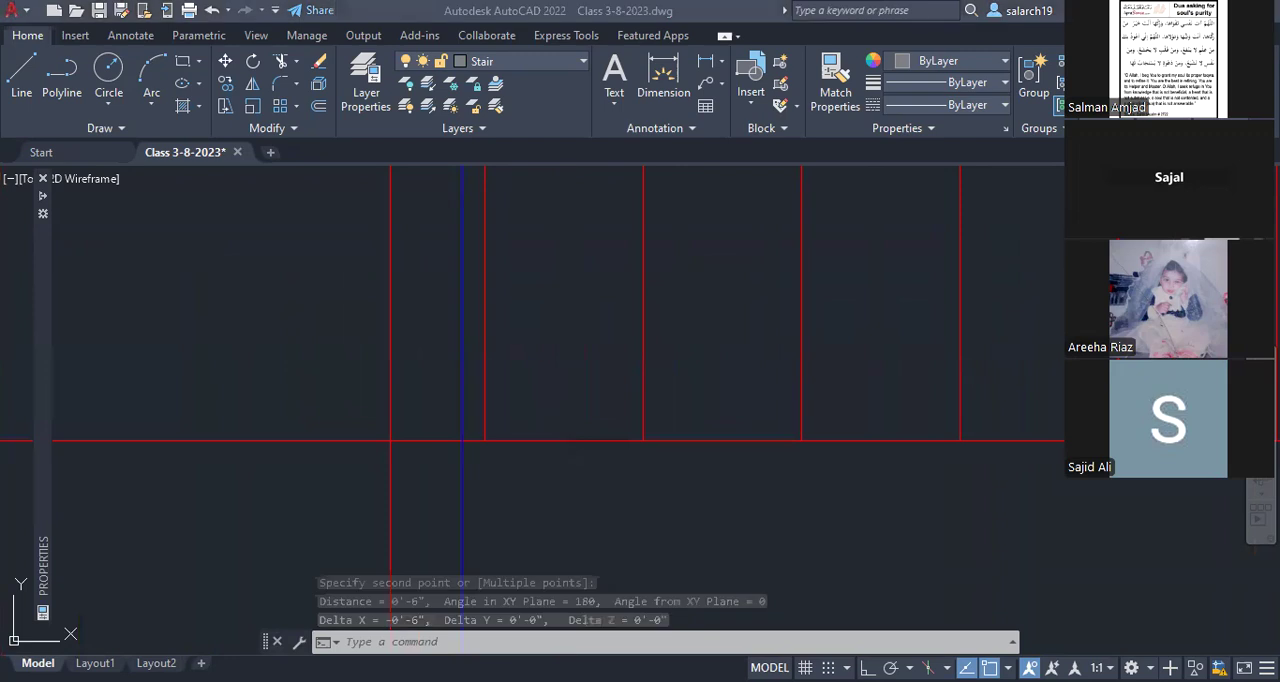
Step: Try to trim the left landing's vertical line inside the top flight, and undo that trim
{"action": "scroll", "coordinate": [553, 412], "scroll_direction": "down", "scroll_amount": 5}
{"action": "scroll", "coordinate": [501, 430], "scroll_direction": "up", "scroll_amount": 2}
{"action": "middle_click_drag", "start_coordinate": [501, 430], "coordinate": [518, 462]}
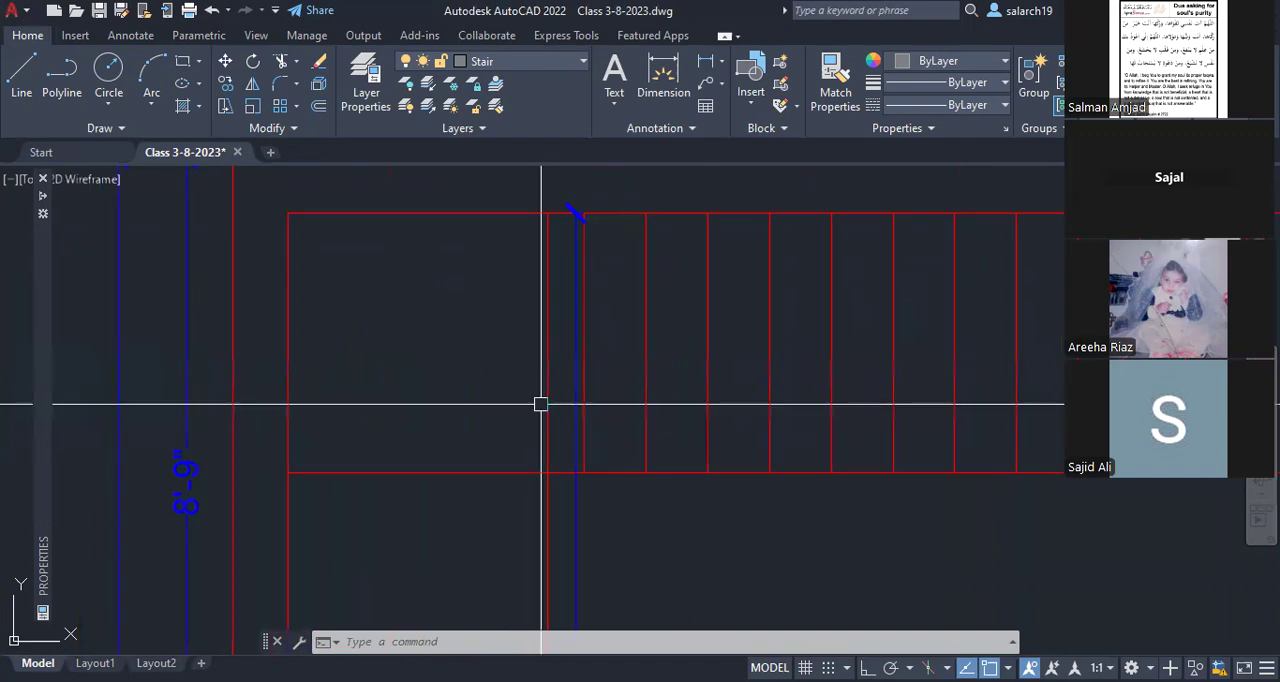
{"action": "left_click", "coordinate": [540, 404]}
{"action": "key", "text": "Escape"}
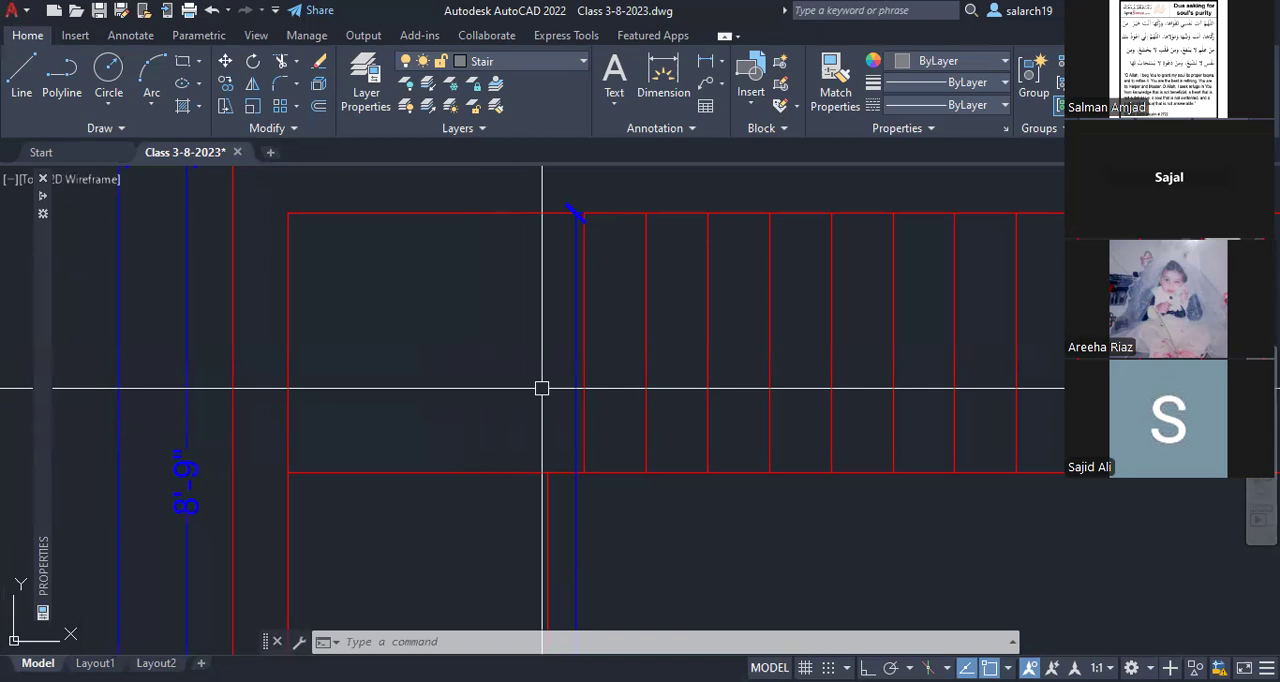
{"action": "type", "text": "u"}
{"action": "key", "text": "Return"}
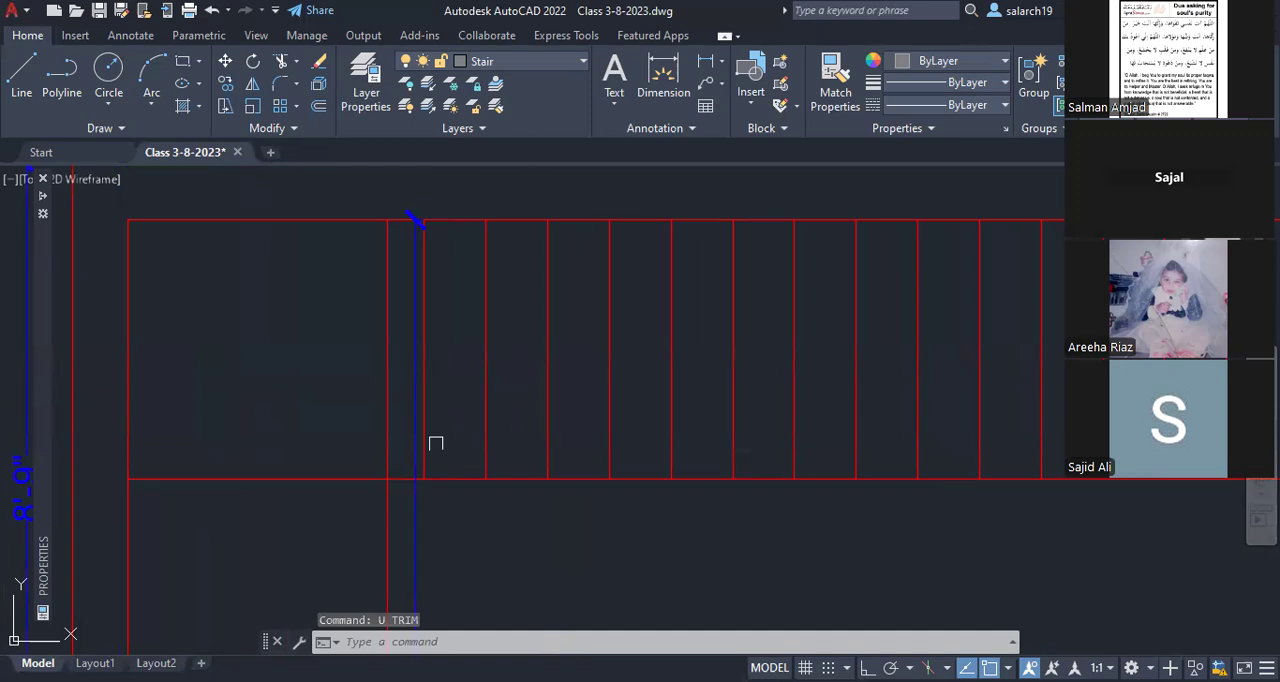
Step: Erase the 10" tread lines in the half of the top flight nearest the left landing
{"action": "type", "text": "e"}
{"action": "key", "text": "Return"}
{"action": "left_click", "coordinate": [881, 416]}
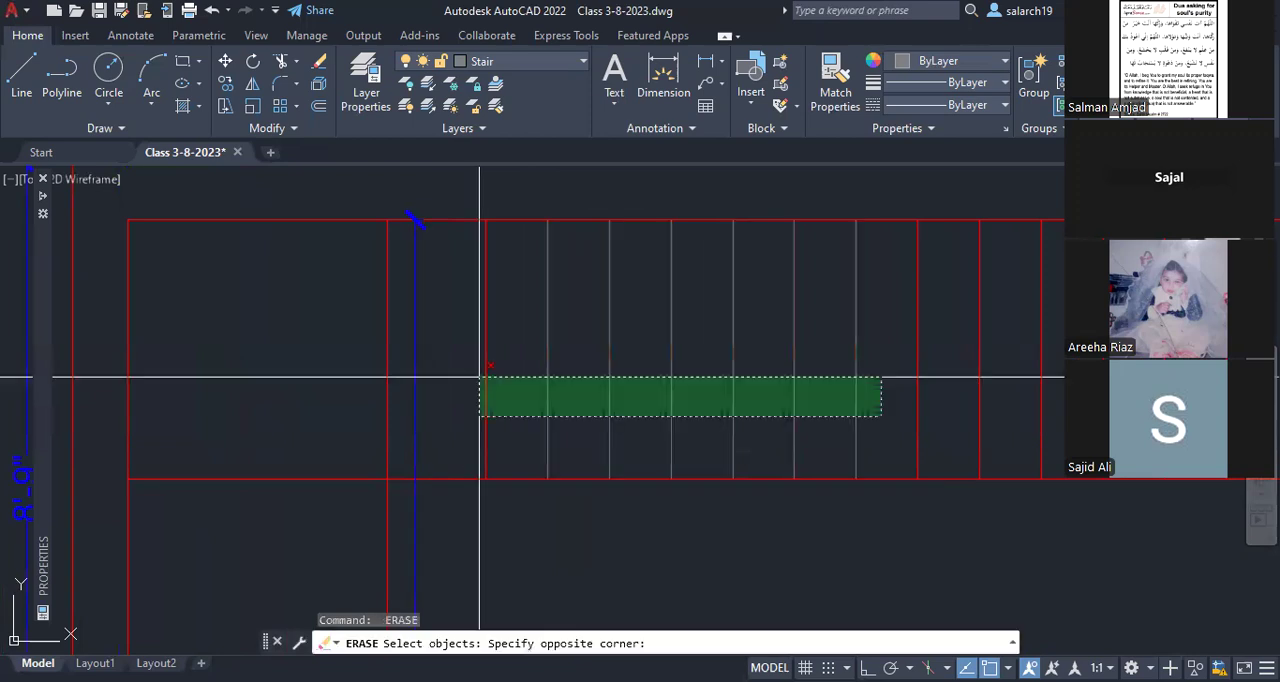
{"action": "left_click", "coordinate": [480, 377]}
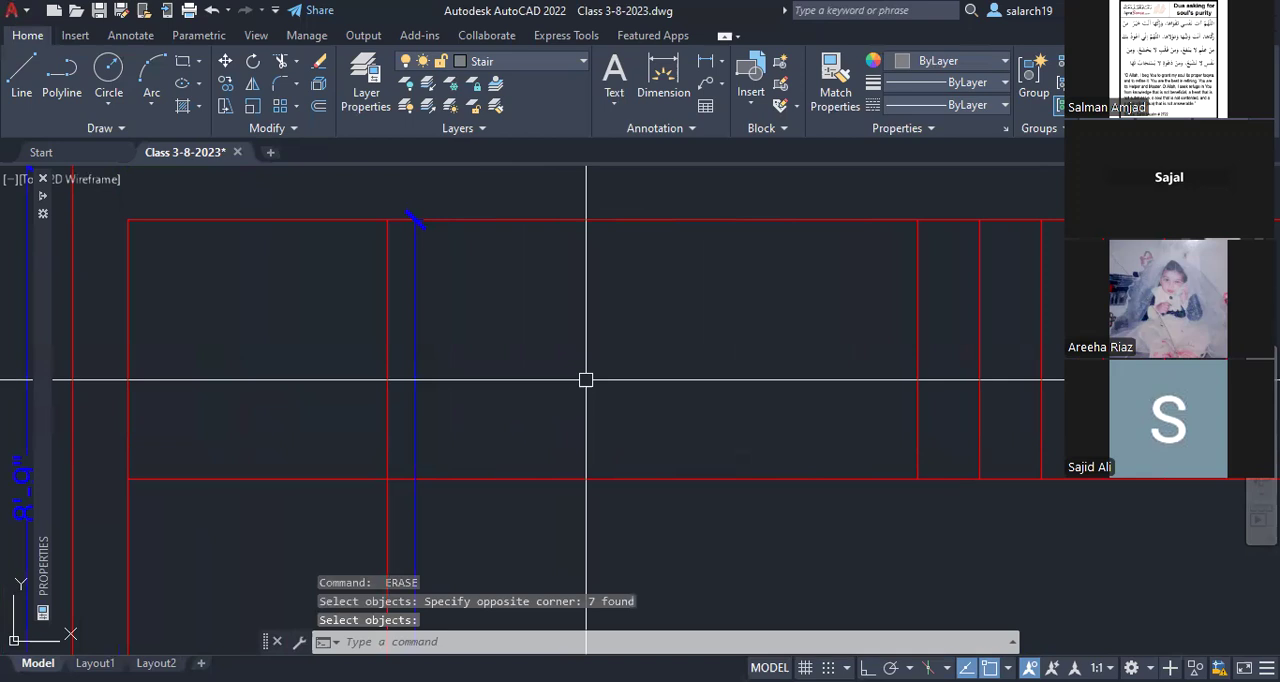
{"action": "key", "text": "Return"}
Step: Offset the left landing's vertical line 11" to the right six times in succession to form new tread lines
{"action": "type", "text": "o"}
{"action": "key", "text": "Return"}
{"action": "type", "text": "11"}
{"action": "key", "text": "Return"}
{"action": "left_click", "coordinate": [388, 400]}
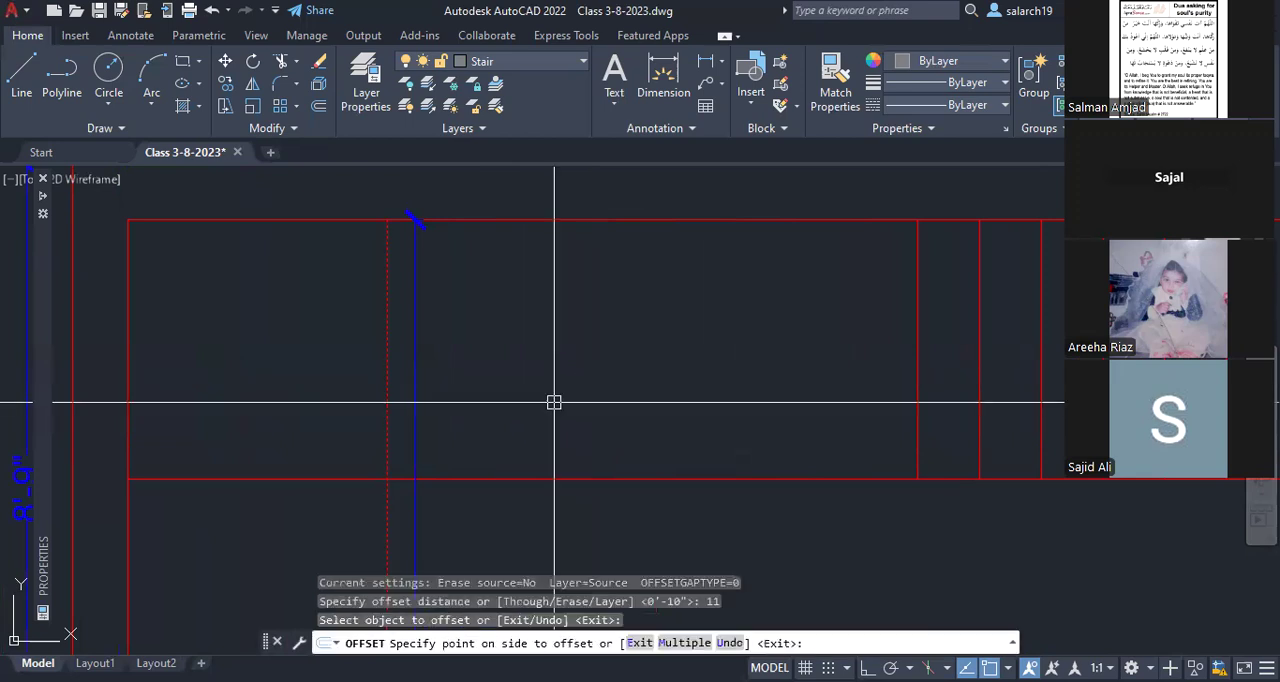
{"action": "left_click", "coordinate": [554, 402]}
{"action": "left_click", "coordinate": [457, 406]}
{"action": "left_click", "coordinate": [529, 404]}
{"action": "left_click", "coordinate": [527, 404]}
{"action": "left_click", "coordinate": [595, 409]}
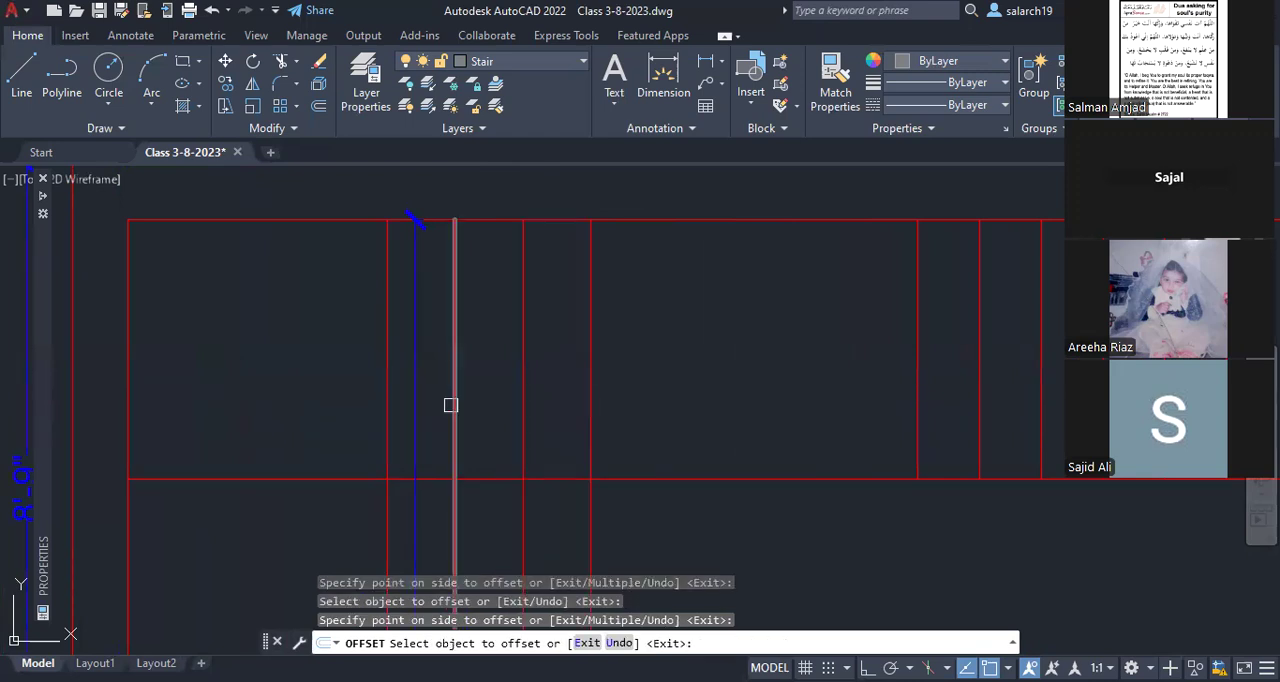
{"action": "left_click", "coordinate": [596, 402]}
{"action": "left_click", "coordinate": [655, 405]}
{"action": "left_click", "coordinate": [655, 405]}
{"action": "left_click", "coordinate": [728, 403]}
{"action": "left_click", "coordinate": [728, 403]}
{"action": "left_click", "coordinate": [879, 399]}
{"action": "key", "text": "Escape"}
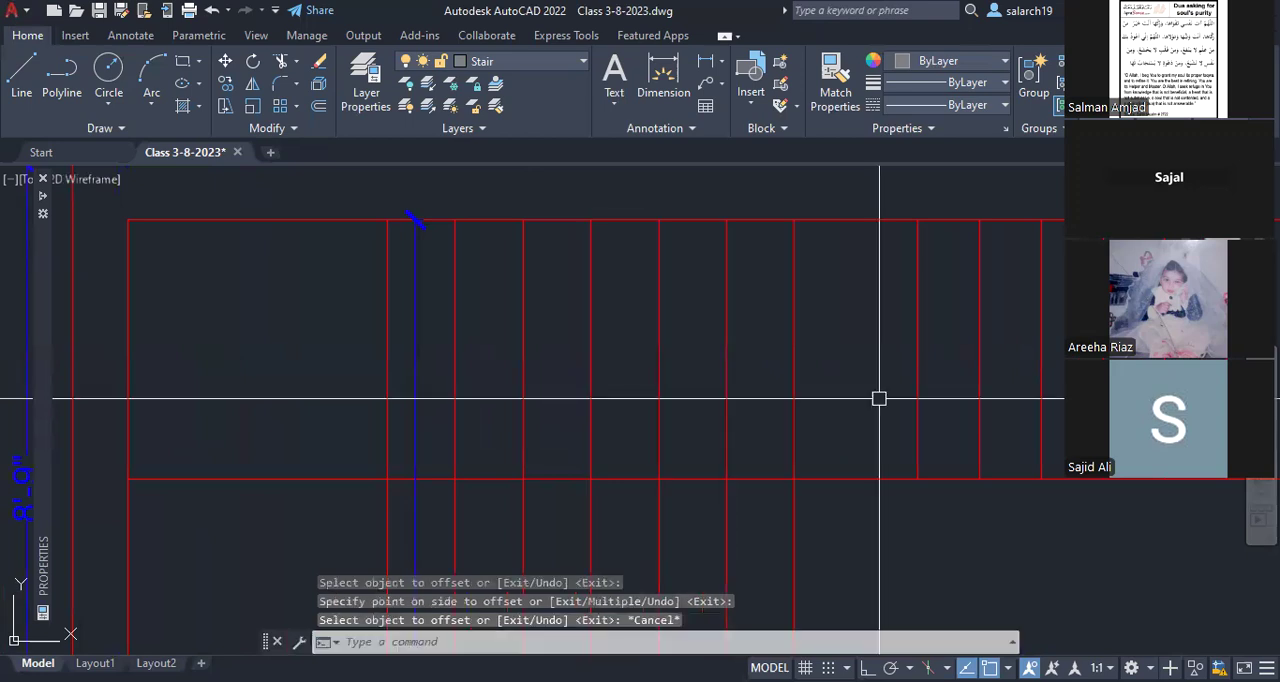
Step: Trim the six new tread lines below the flight's lower edge, keeping the landing's vertical line
{"action": "middle_click_drag", "start_coordinate": [809, 487], "coordinate": [794, 436]}
{"action": "scroll", "coordinate": [767, 362], "scroll_direction": "down", "scroll_amount": 3}
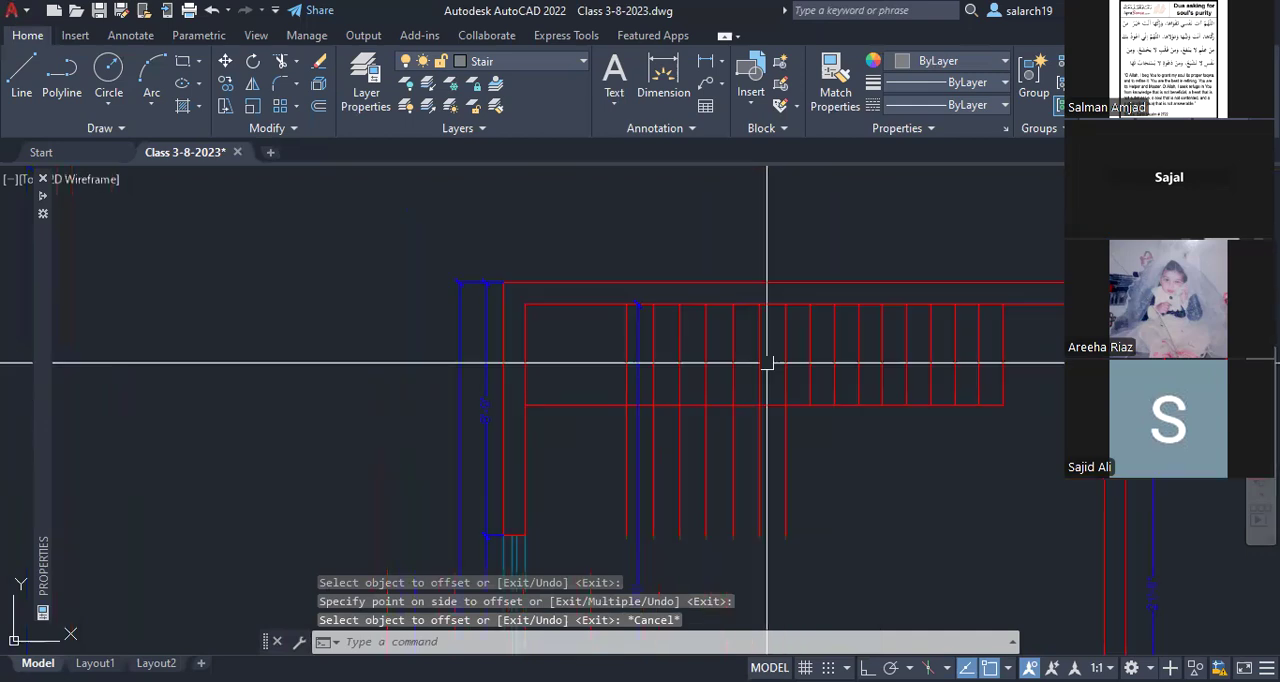
{"action": "middle_click_drag", "start_coordinate": [737, 440], "coordinate": [718, 401]}
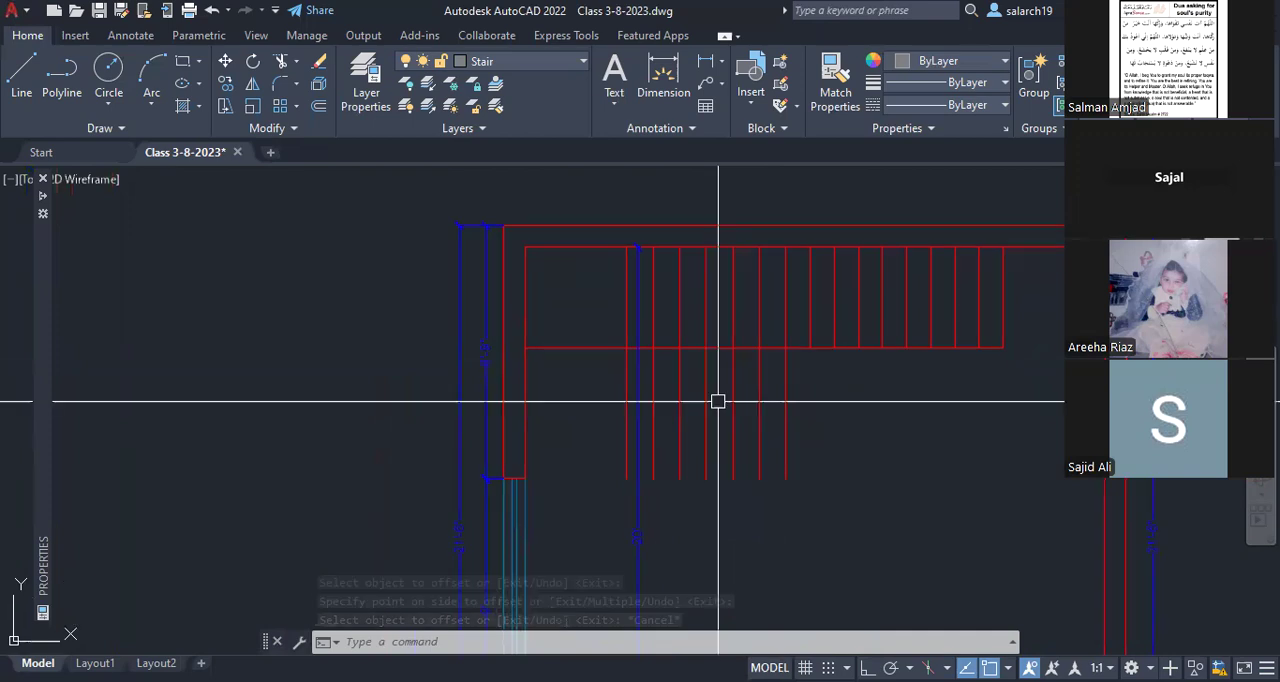
{"action": "type", "text": "tr"}
{"action": "key", "text": "Return"}
{"action": "scroll", "coordinate": [790, 380], "scroll_direction": "up", "scroll_amount": 2}
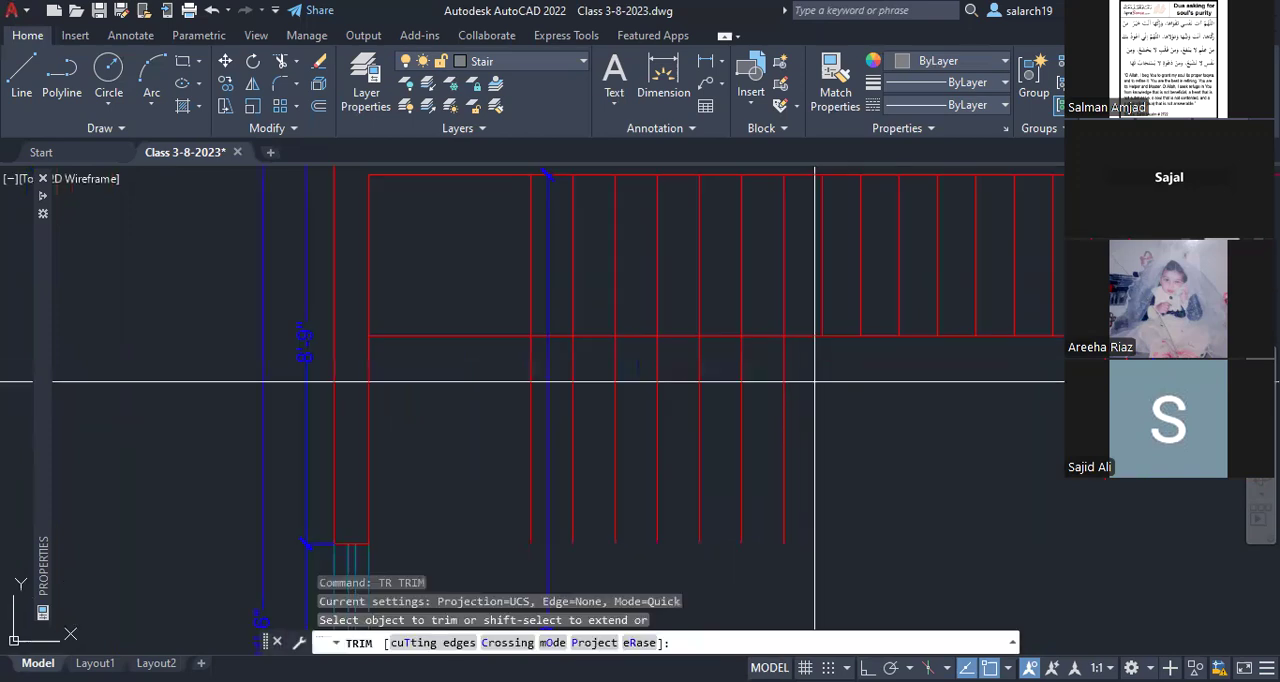
{"action": "left_click_drag", "start_coordinate": [815, 380], "coordinate": [558, 410]}
{"action": "key", "text": "Return"}
{"action": "key", "text": "Escape"}
{"action": "scroll", "coordinate": [558, 410], "scroll_direction": "down", "scroll_amount": 4}
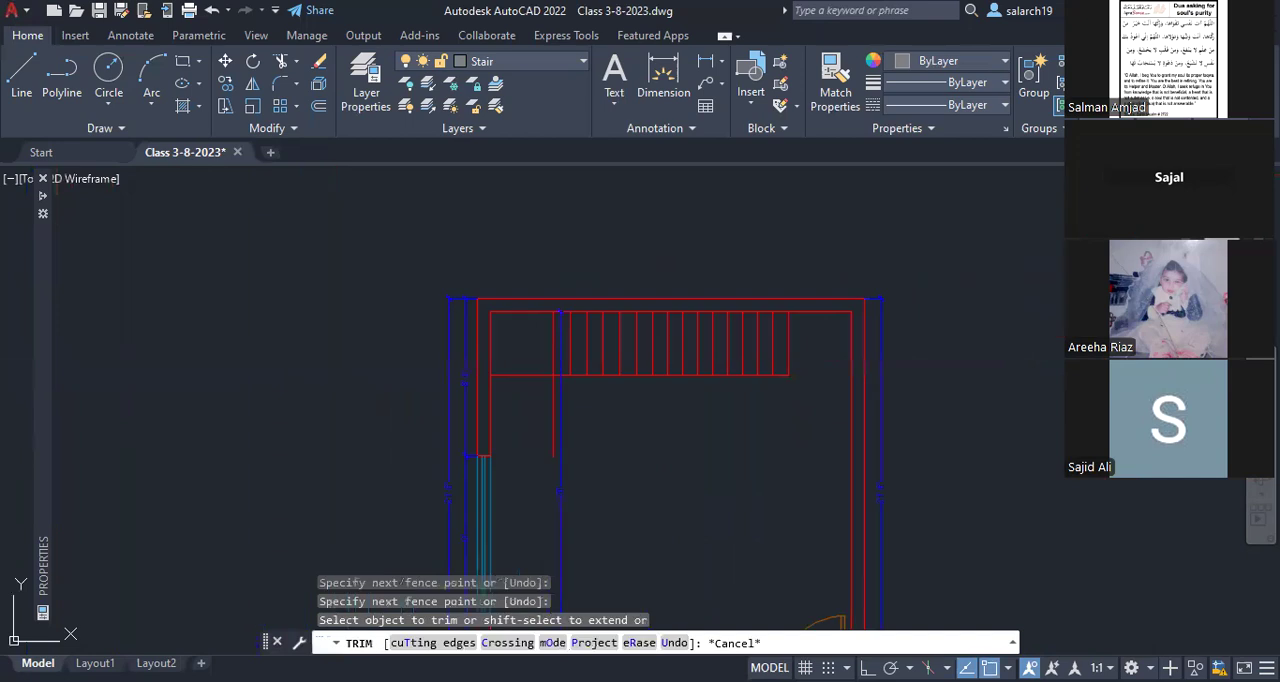
{"action": "scroll", "coordinate": [690, 347], "scroll_direction": "up", "scroll_amount": 4}
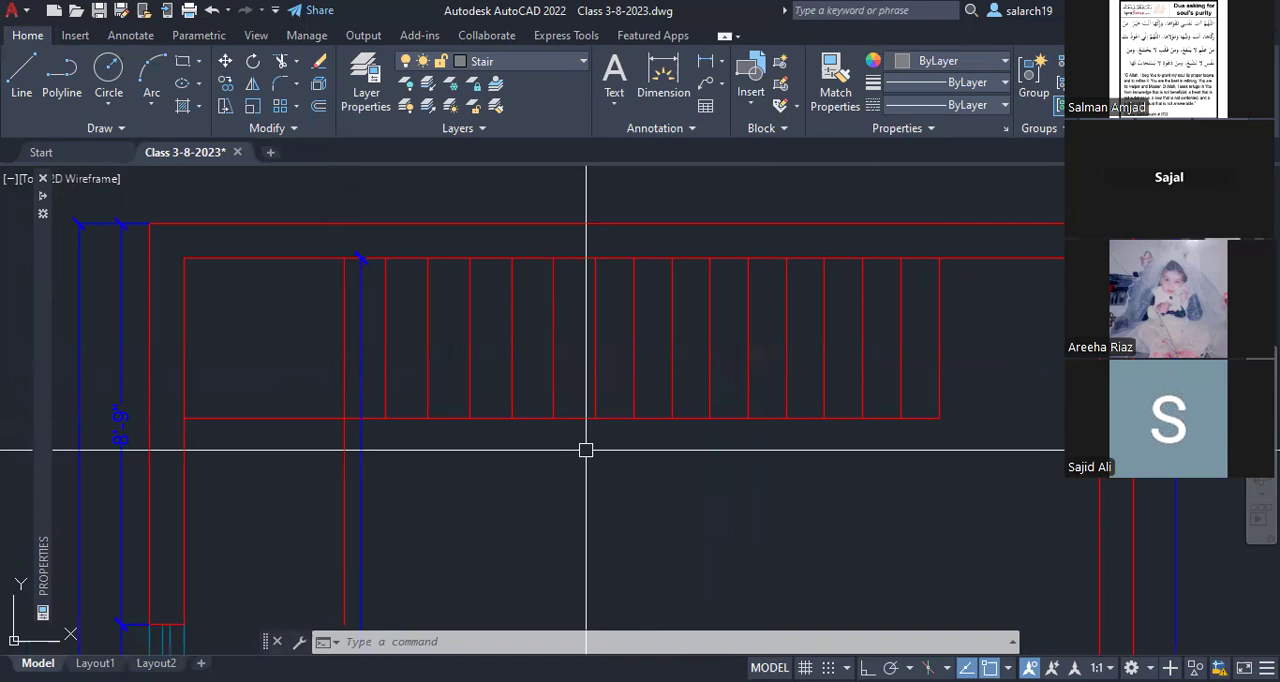
{"action": "middle_click_drag", "start_coordinate": [227, 266], "coordinate": [391, 262]}
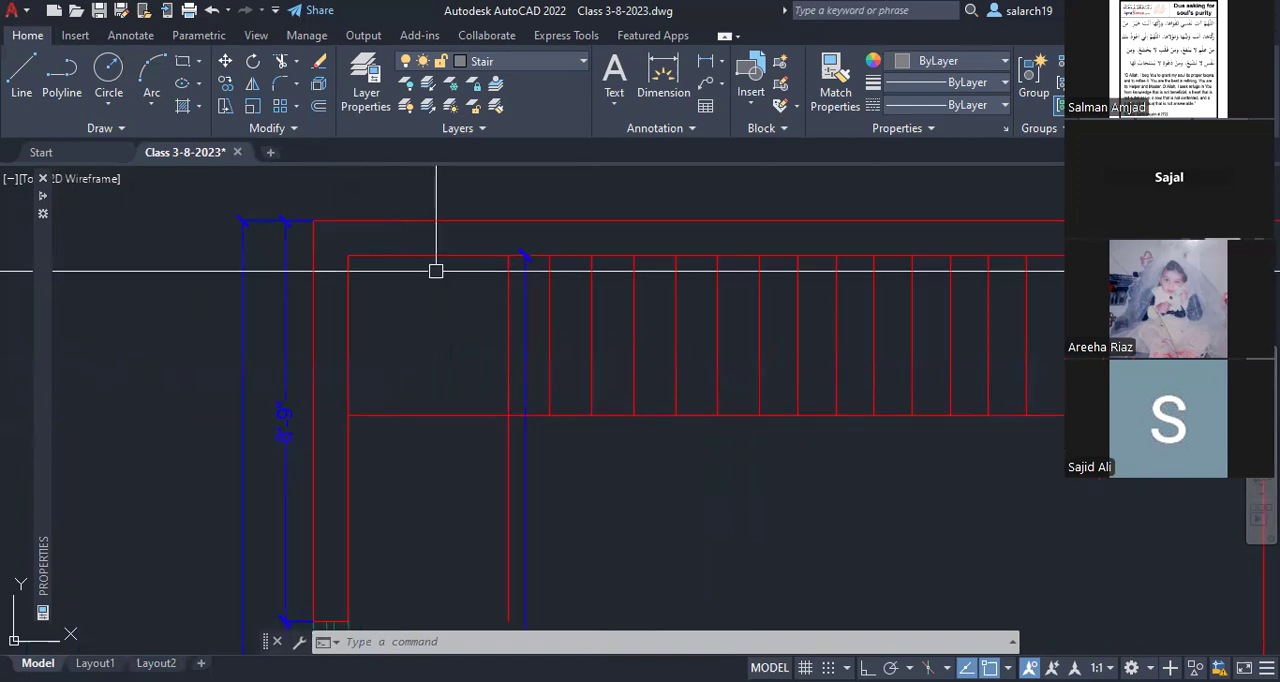
{"action": "middle_click_drag", "start_coordinate": [467, 347], "coordinate": [526, 268]}
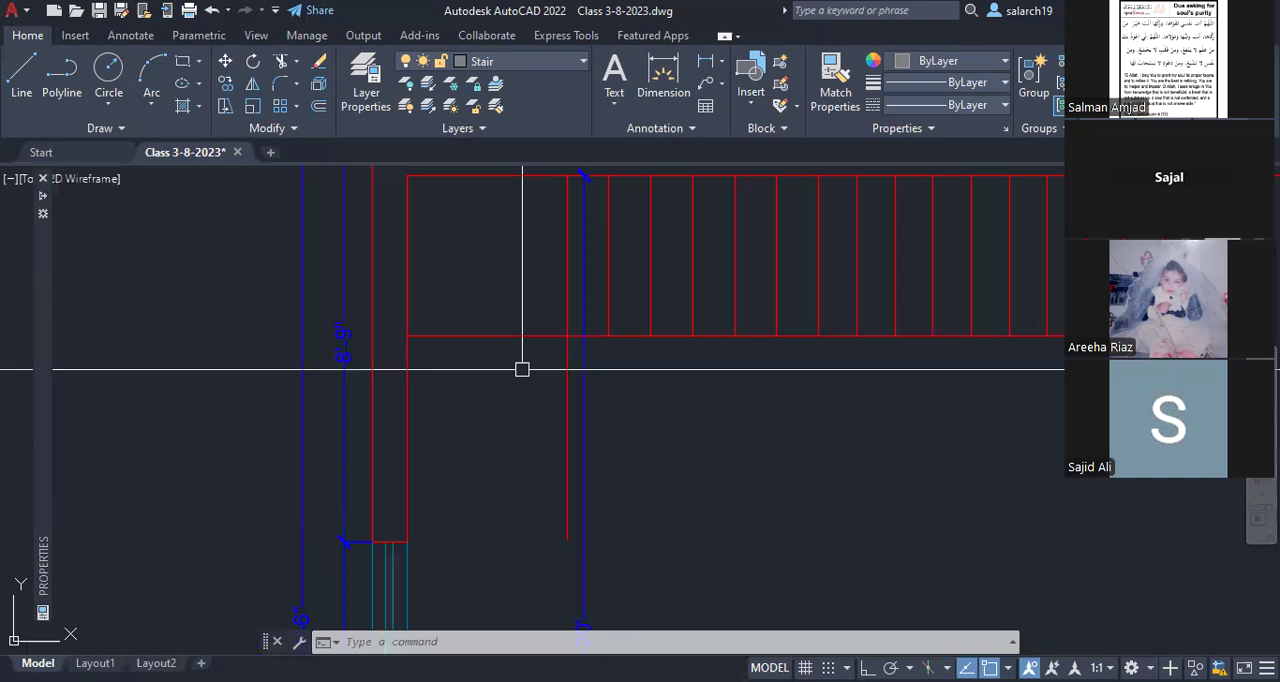
{"action": "middle_click_drag", "start_coordinate": [514, 195], "coordinate": [515, 267]}
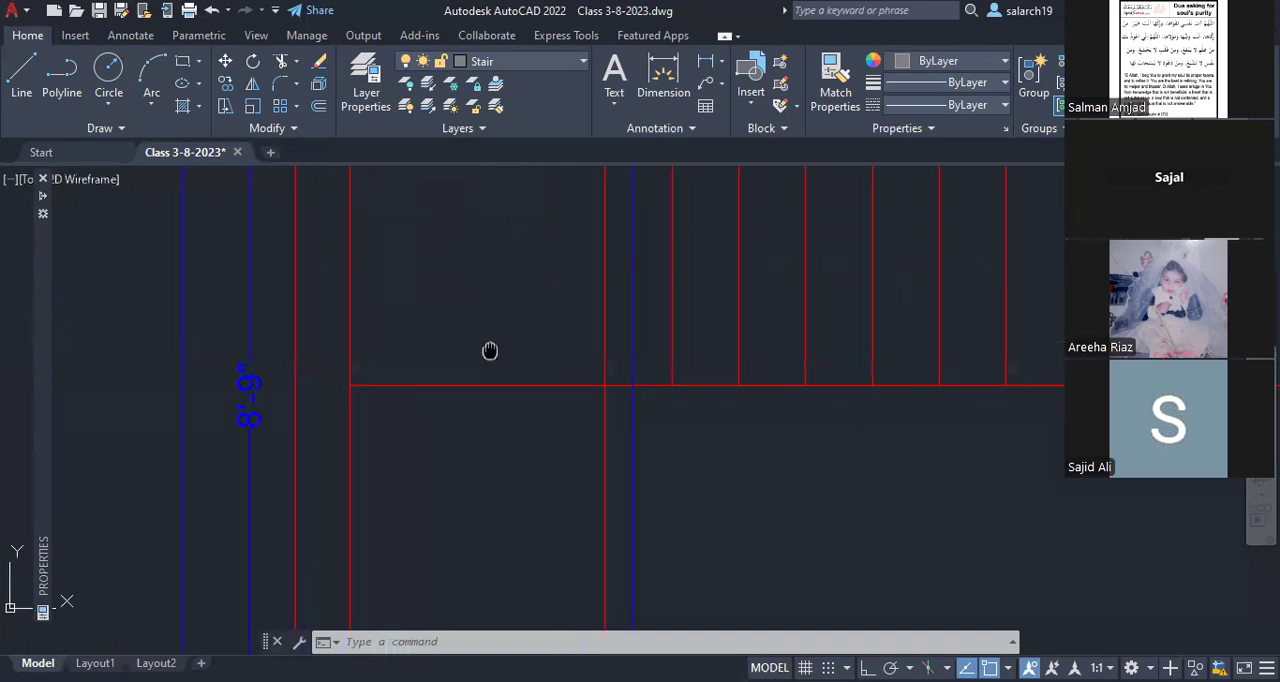
{"action": "scroll", "coordinate": [490, 350], "scroll_direction": "down", "scroll_amount": 2}
{"action": "middle_click_drag", "start_coordinate": [515, 322], "coordinate": [518, 313]}
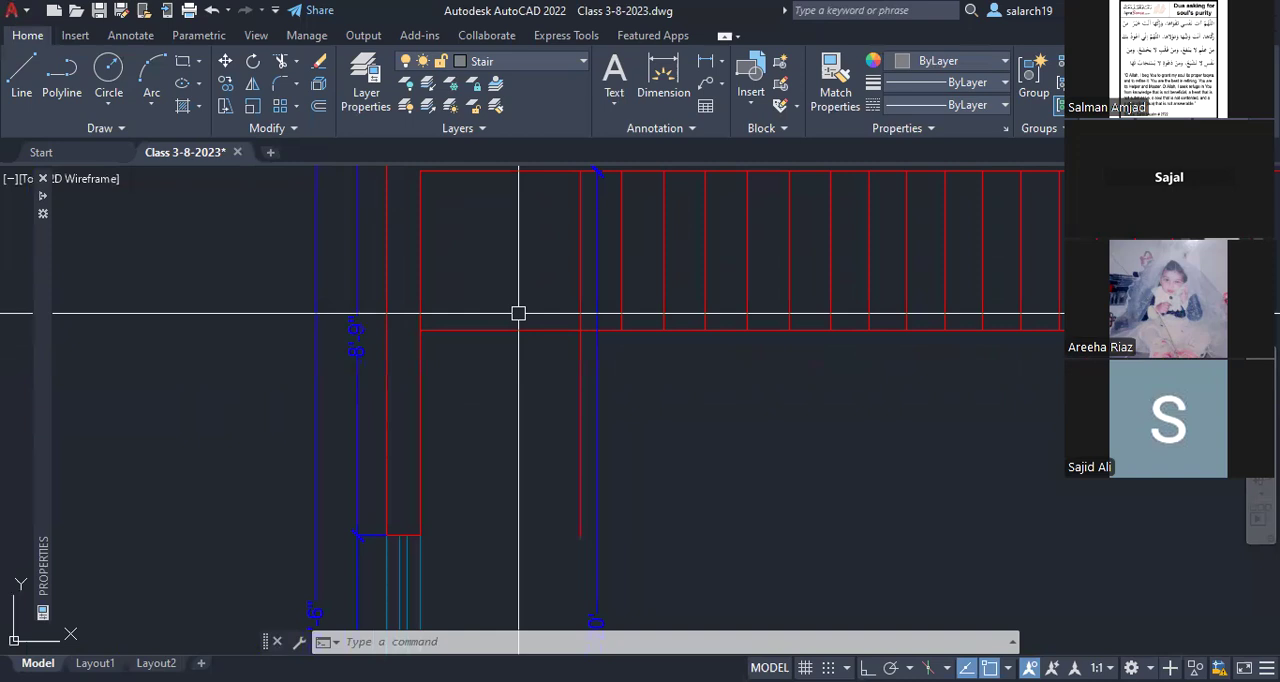
Step: Offset the top flight's lower horizontal edge 10" downward to add a tread below the left landing
{"action": "type", "text": "o"}
{"action": "key", "text": "Return"}
{"action": "type", "text": "10"}
{"action": "key", "text": "Return"}
{"action": "scroll", "coordinate": [836, 330], "scroll_direction": "down", "scroll_amount": 2}
{"action": "middle_click_drag", "start_coordinate": [836, 330], "coordinate": [705, 343]}
{"action": "scroll", "coordinate": [765, 323], "scroll_direction": "up", "scroll_amount": 2}
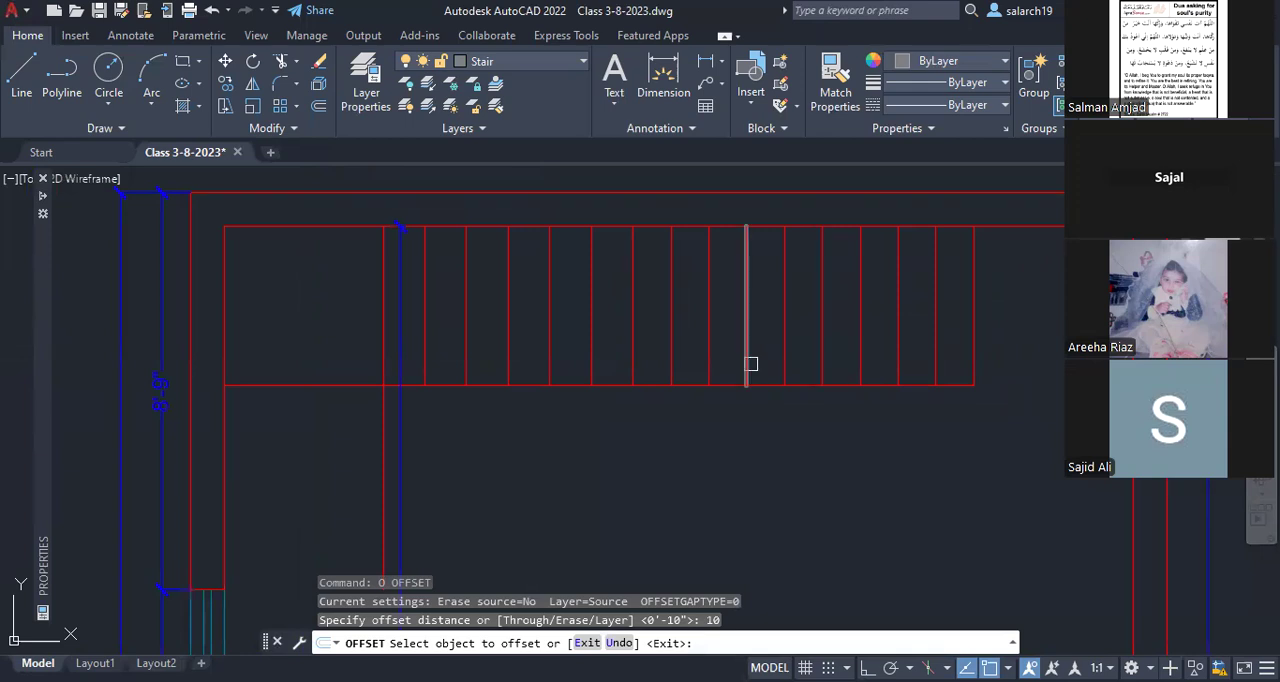
{"action": "left_click", "coordinate": [549, 356]}
{"action": "mouse_move", "coordinate": [421, 359]}
{"action": "middle_mouse_down"}
{"action": "mouse_move", "coordinate": [615, 323]}
{"action": "mouse_move", "coordinate": [641, 291]}
{"action": "middle_mouse_up"}
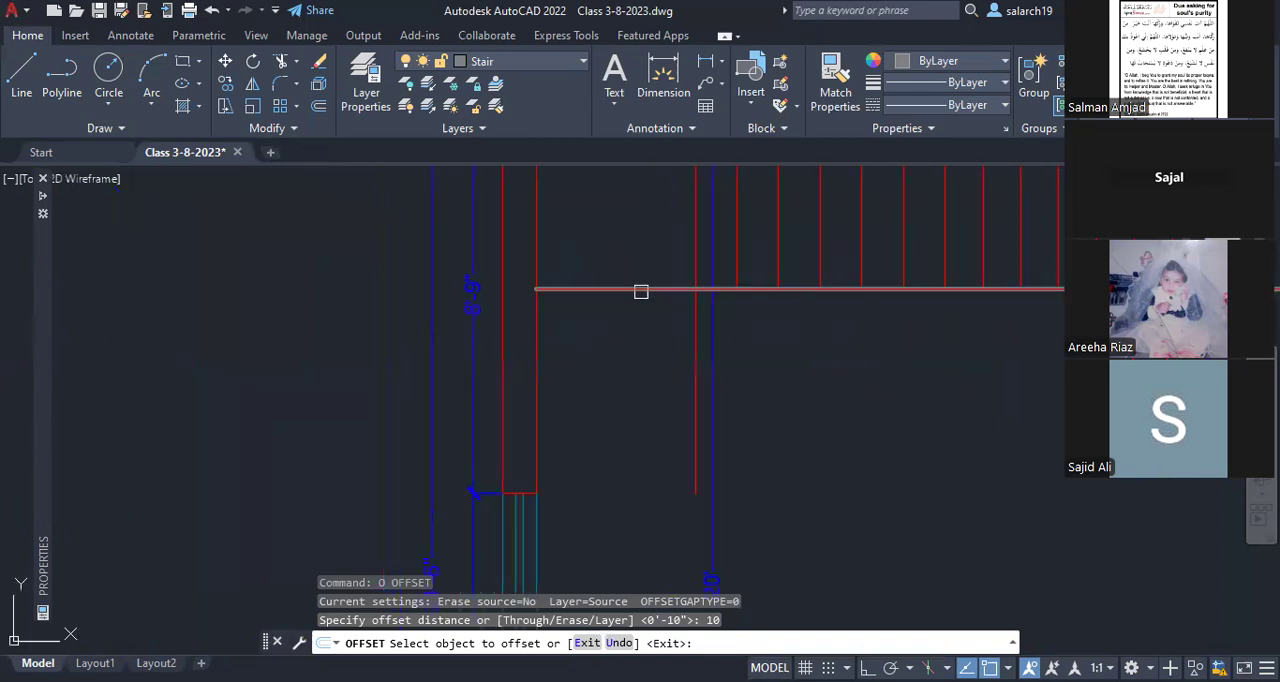
{"action": "left_click", "coordinate": [612, 289]}
{"action": "left_click", "coordinate": [604, 327]}
{"action": "key", "text": "Escape"}
{"action": "middle_click_drag", "start_coordinate": [653, 362], "coordinate": [608, 388]}
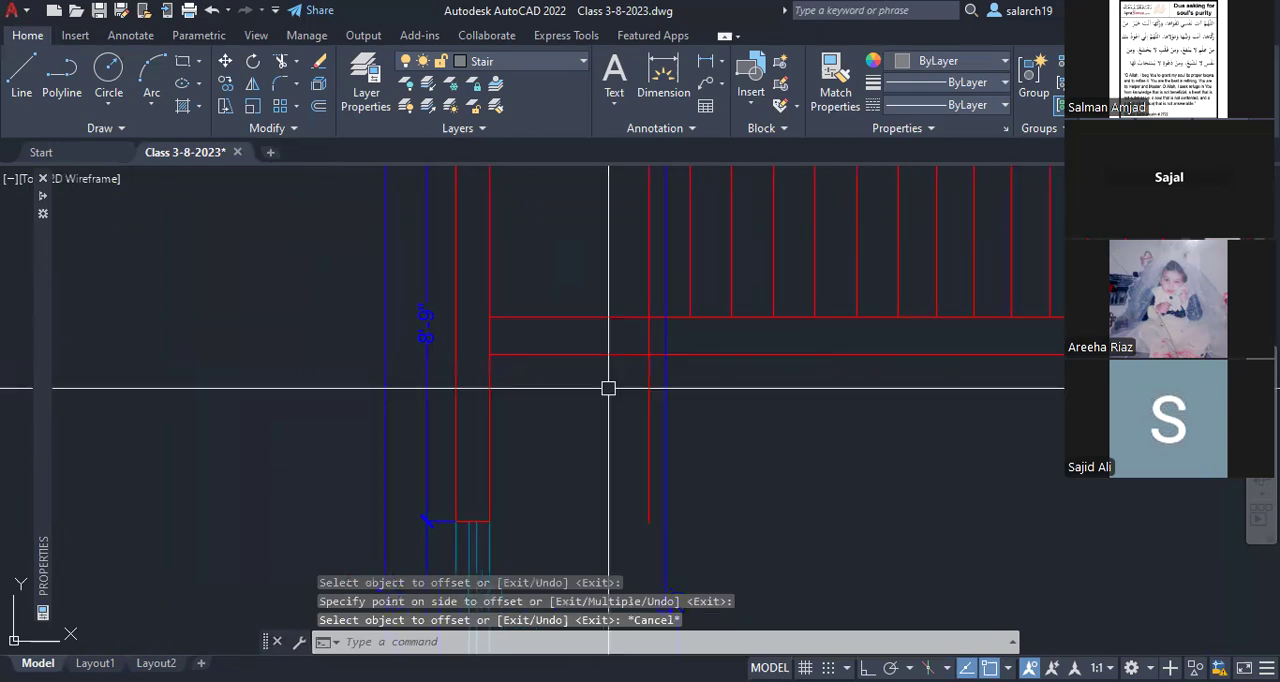
Step: Fillet the new horizontal tread line with the landing's vertical line to form a sharp corner
{"action": "type", "text": "f"}
{"action": "key", "text": "Return"}
{"action": "left_click", "coordinate": [606, 354]}
{"action": "left_click", "coordinate": [649, 335]}
Step: Select all tread, landing and flight edge lines and assign them to the Stair layer
{"action": "scroll", "coordinate": [826, 344], "scroll_direction": "down", "scroll_amount": 2}
{"action": "middle_click_drag", "start_coordinate": [826, 344], "coordinate": [633, 398]}
{"action": "middle_click_drag", "start_coordinate": [882, 412], "coordinate": [858, 418]}
{"action": "left_click", "coordinate": [893, 415]}
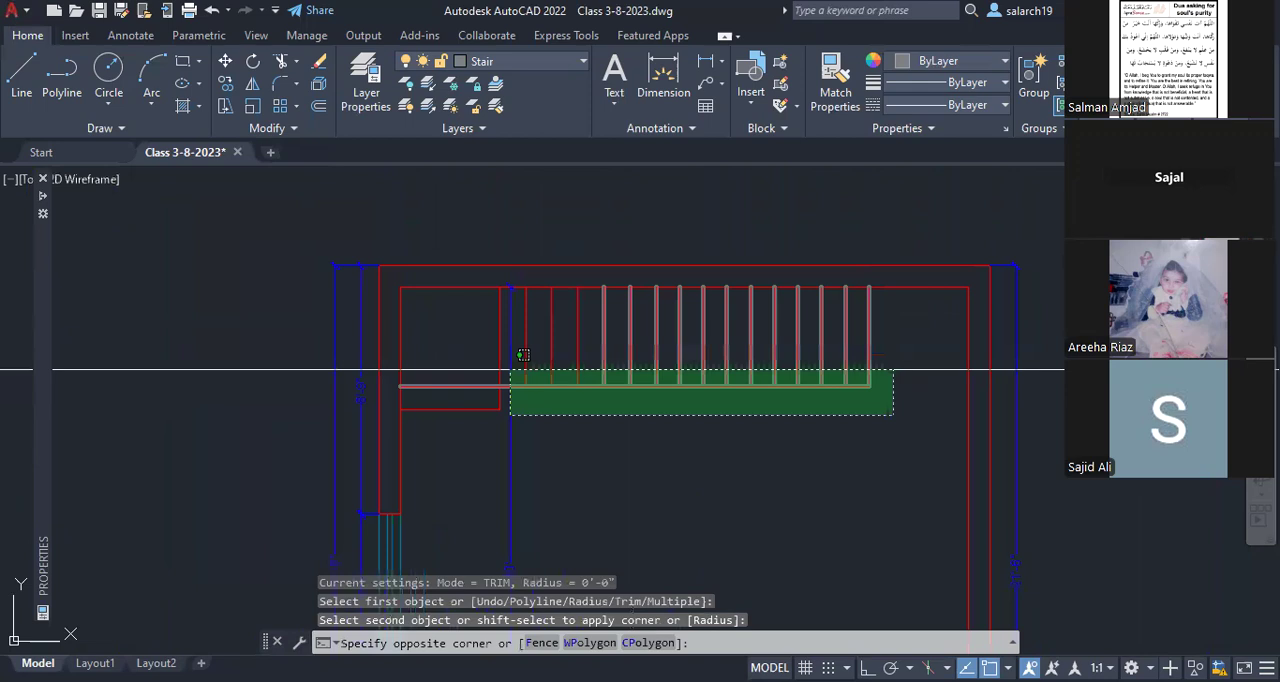
{"action": "left_click", "coordinate": [522, 355]}
{"action": "left_click", "coordinate": [562, 485], "text": "shift"}
{"action": "left_click", "coordinate": [466, 483], "text": "shift"}
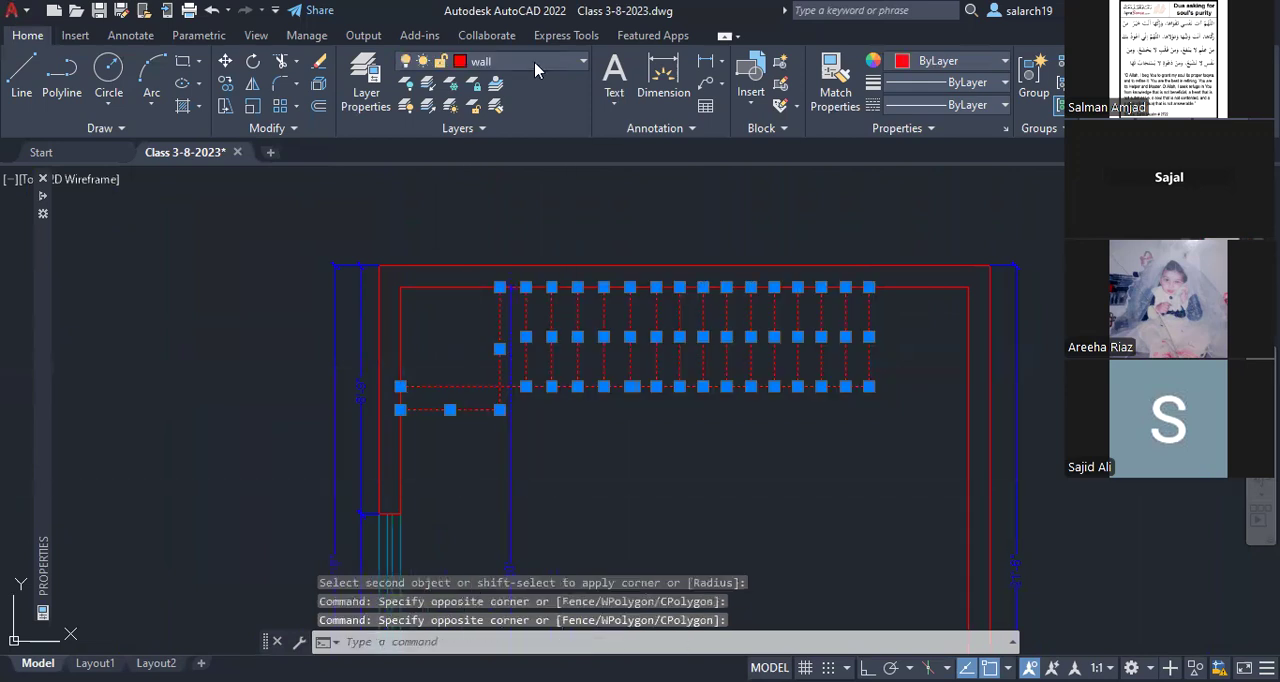
{"action": "left_click", "coordinate": [535, 62]}
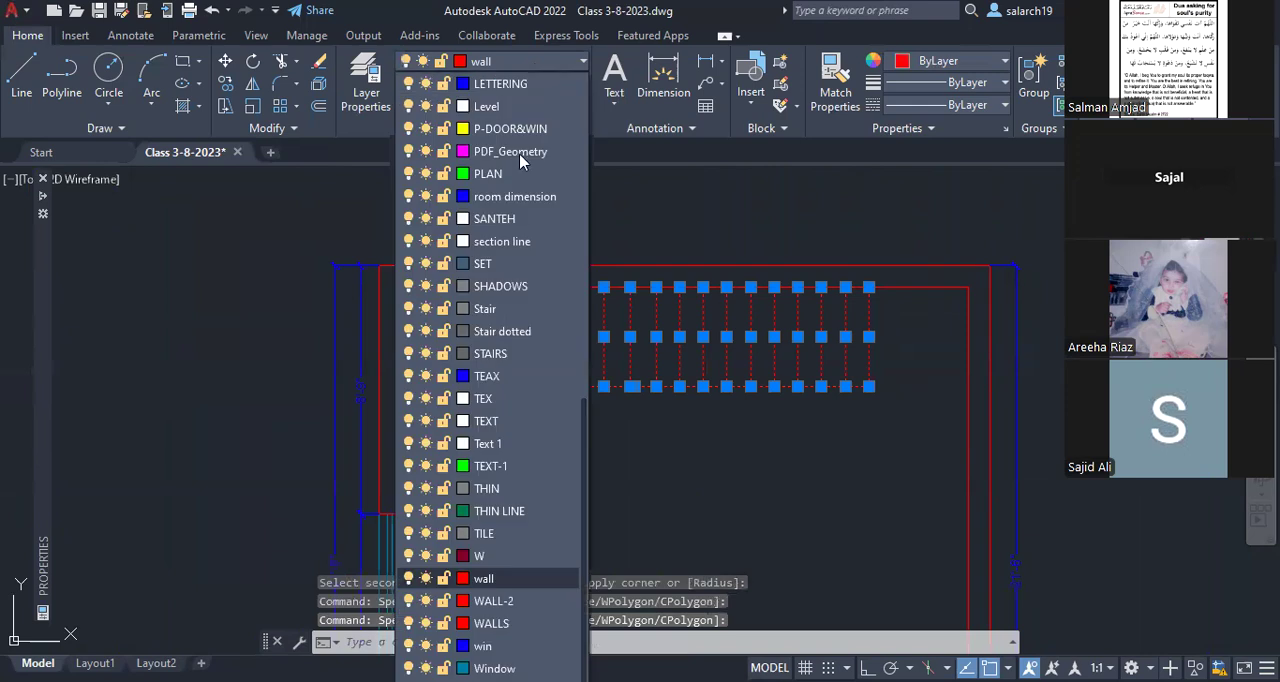
{"action": "left_click", "coordinate": [485, 309]}
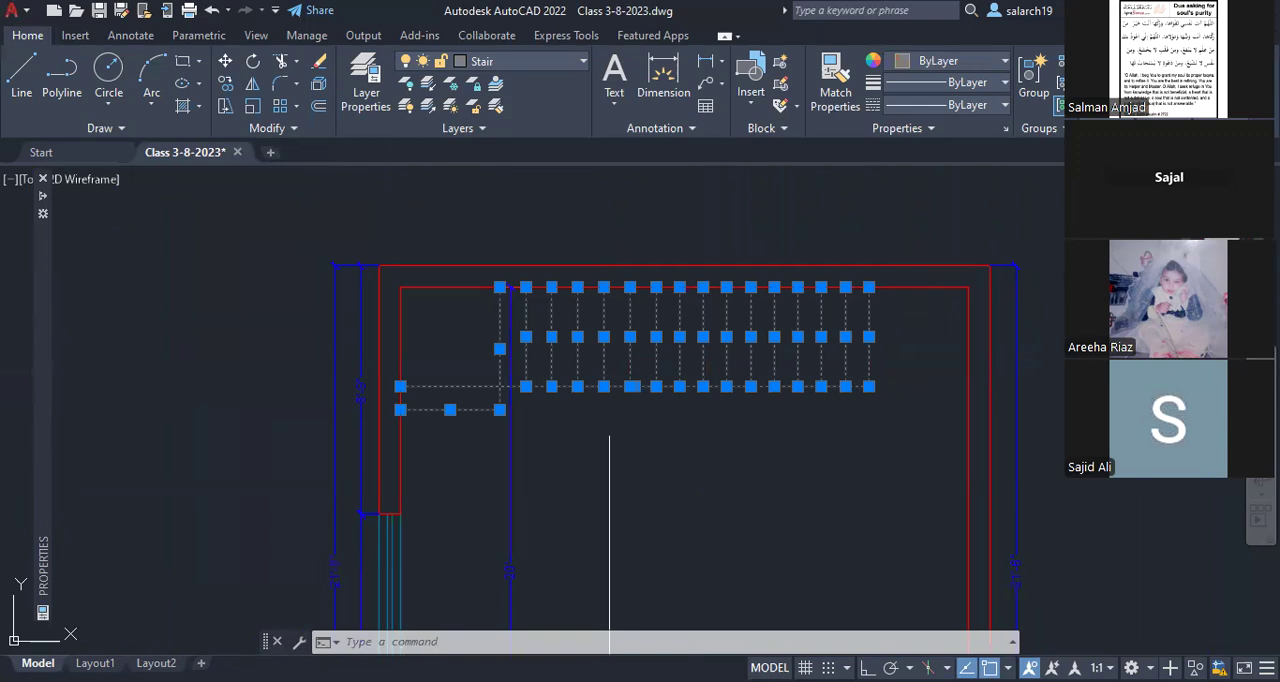
Step: Copy the GROUND FLOOR text to just right of the flight's first tread line, near the upper right corner landing
{"action": "key", "text": "Escape"}
{"action": "scroll", "coordinate": [880, 337], "scroll_direction": "up", "scroll_amount": 2}
{"action": "type", "text": "co"}
{"action": "key", "text": "Return"}
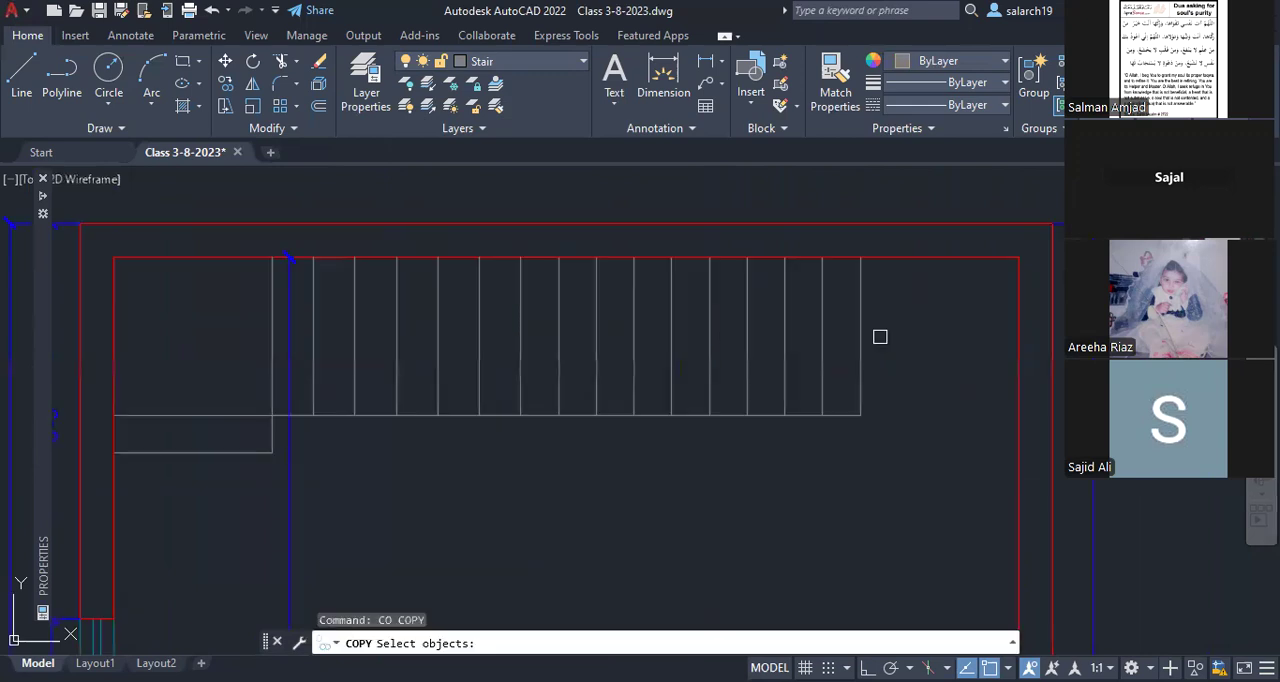
{"action": "scroll", "coordinate": [880, 337], "scroll_direction": "down", "scroll_amount": 2}
{"action": "scroll", "coordinate": [880, 337], "scroll_direction": "down", "scroll_amount": 3}
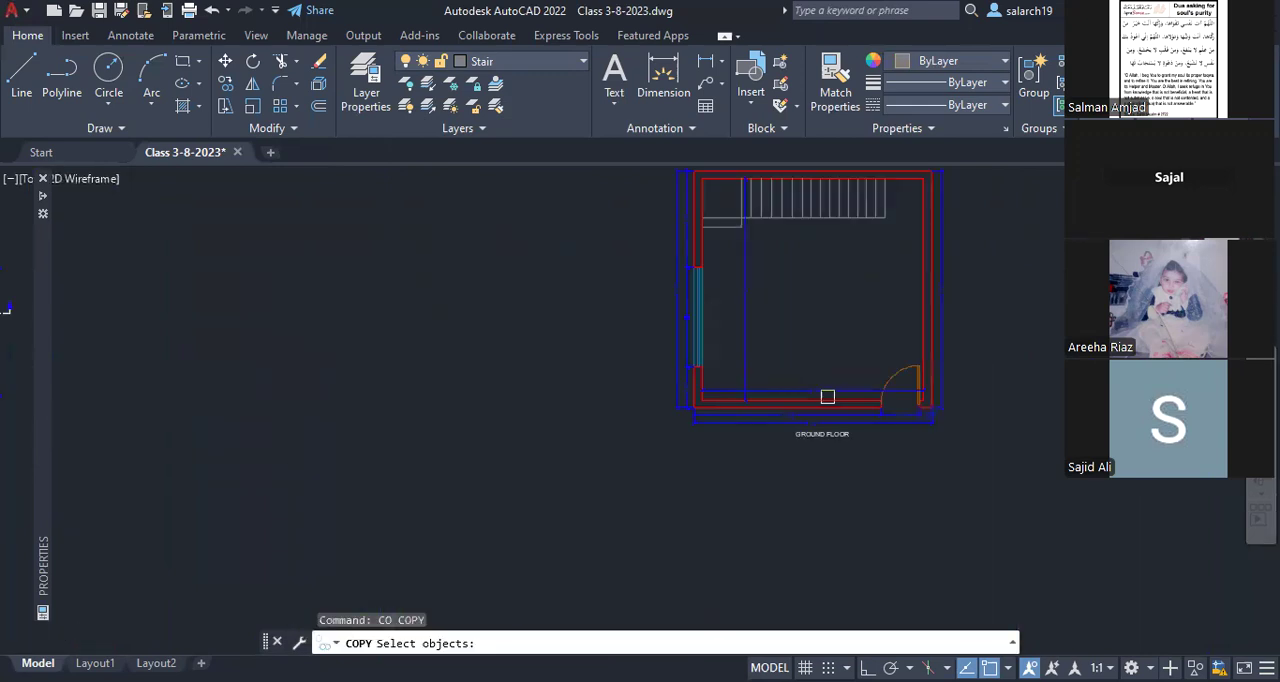
{"action": "scroll", "coordinate": [827, 397], "scroll_direction": "up", "scroll_amount": 4}
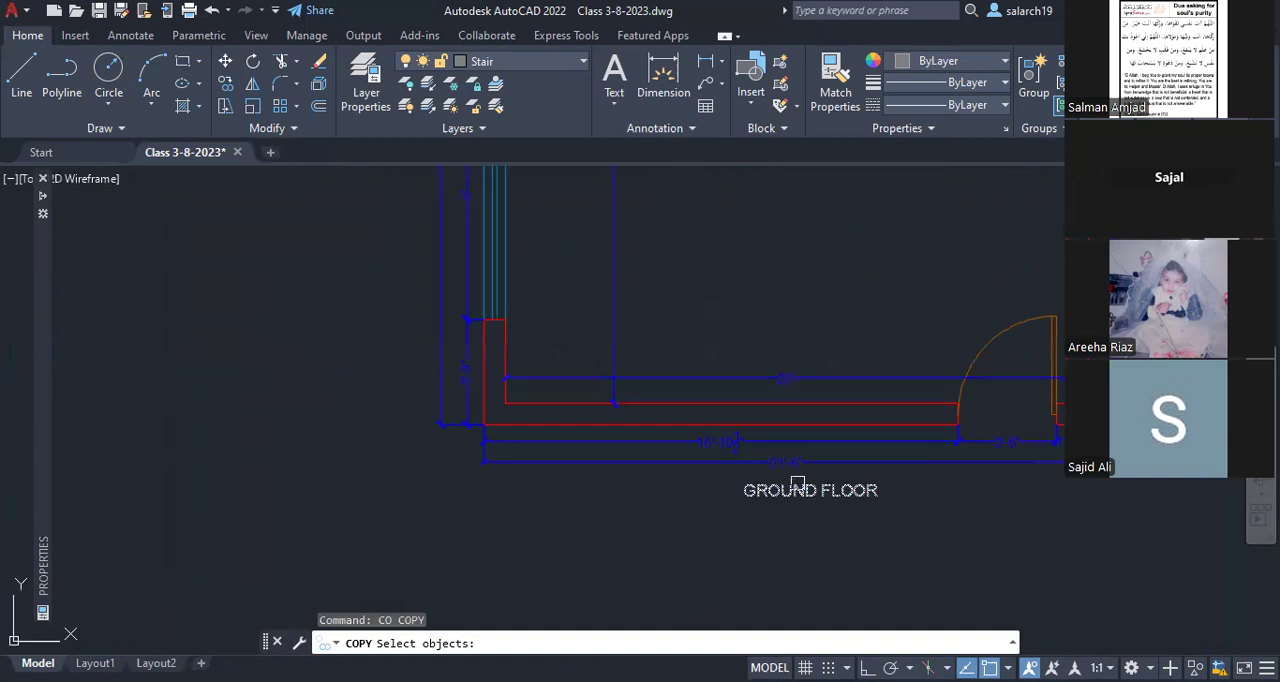
{"action": "left_click", "coordinate": [798, 484]}
{"action": "key", "text": "Return"}
{"action": "left_click", "coordinate": [743, 496]}
{"action": "scroll", "coordinate": [745, 490], "scroll_direction": "down", "scroll_amount": 4}
{"action": "scroll", "coordinate": [860, 285], "scroll_direction": "up", "scroll_amount": 4}
{"action": "scroll", "coordinate": [716, 398], "scroll_direction": "up", "scroll_amount": 2}
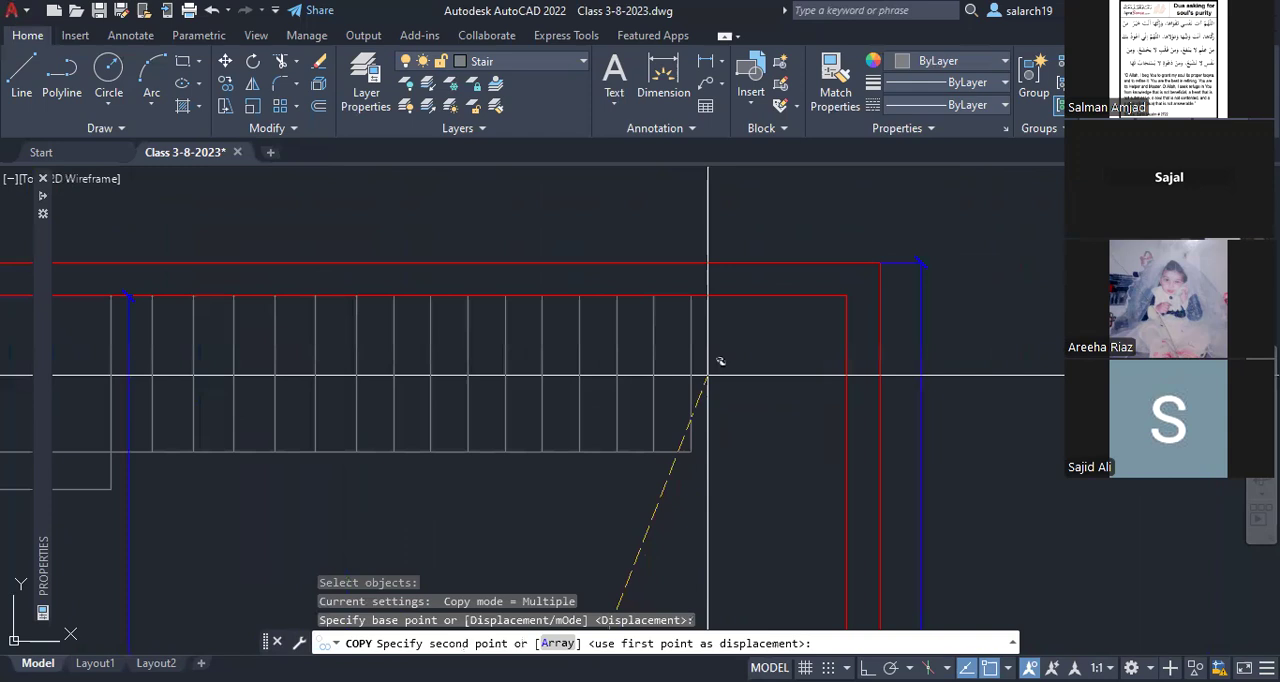
{"action": "left_click", "coordinate": [708, 376]}
{"action": "key", "text": "Escape"}
Step: Change the copied text beside the stair flight to UP
{"action": "type", "text": "ed"}
{"action": "key", "text": "Return"}
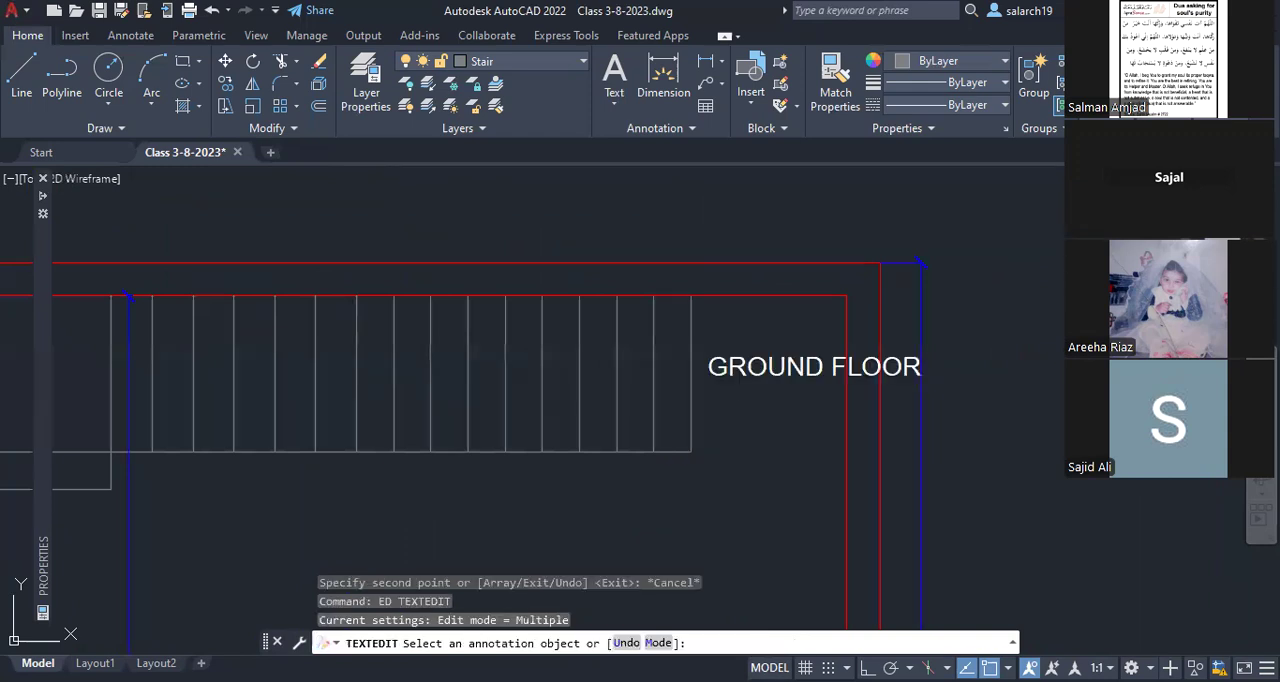
{"action": "left_click", "coordinate": [730, 389]}
{"action": "type", "text": "UP"}
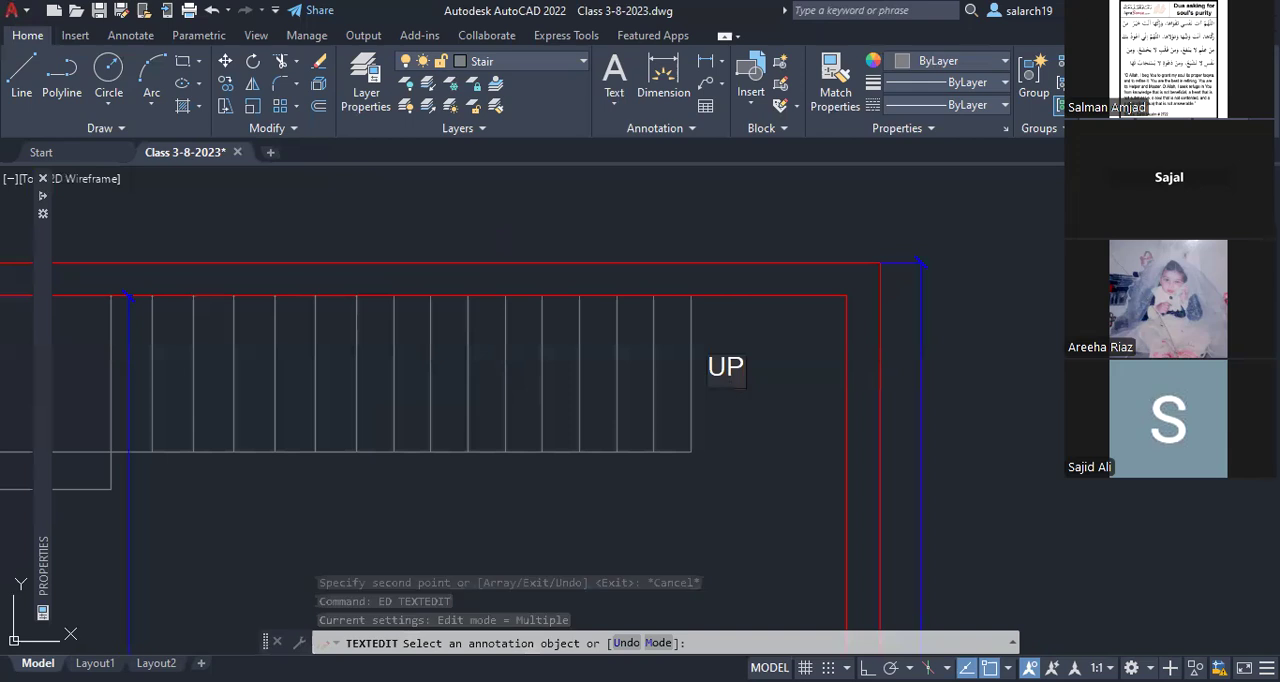
{"action": "key", "text": "Escape"}
{"action": "middle_click_drag", "start_coordinate": [242, 461], "coordinate": [461, 404]}
{"action": "middle_click_drag", "start_coordinate": [948, 324], "coordinate": [843, 355]}
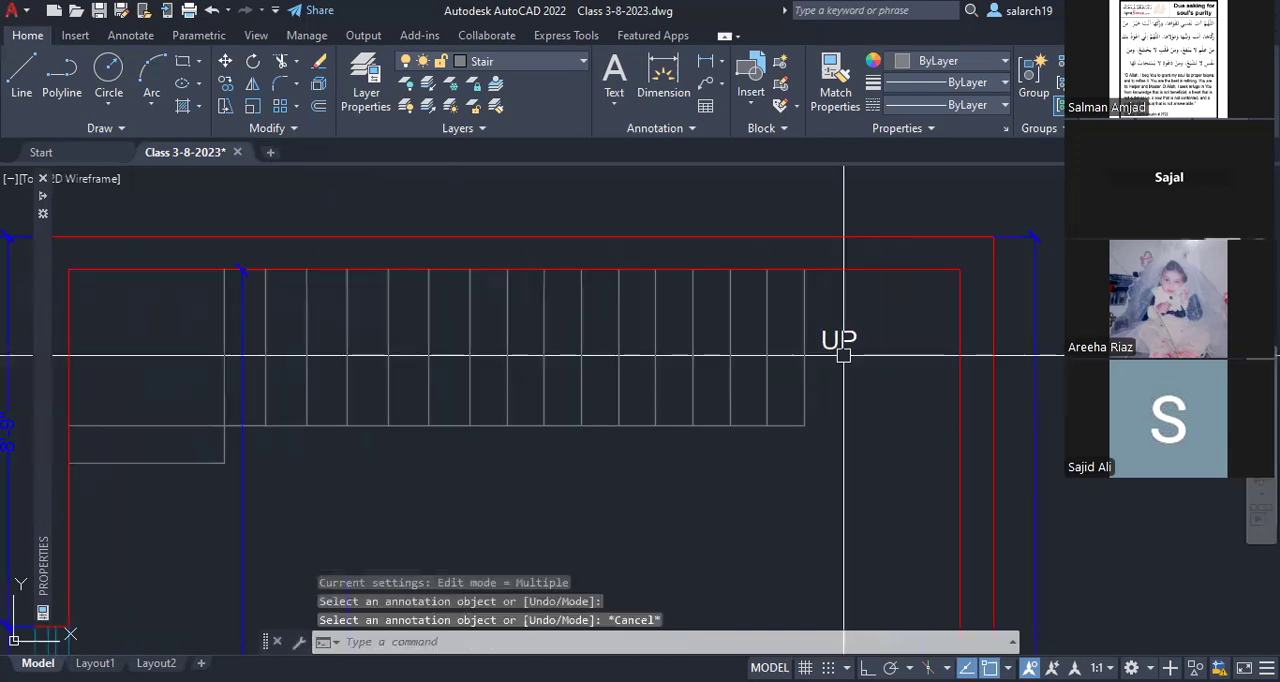
{"action": "scroll", "coordinate": [843, 355], "scroll_direction": "up", "scroll_amount": 3}
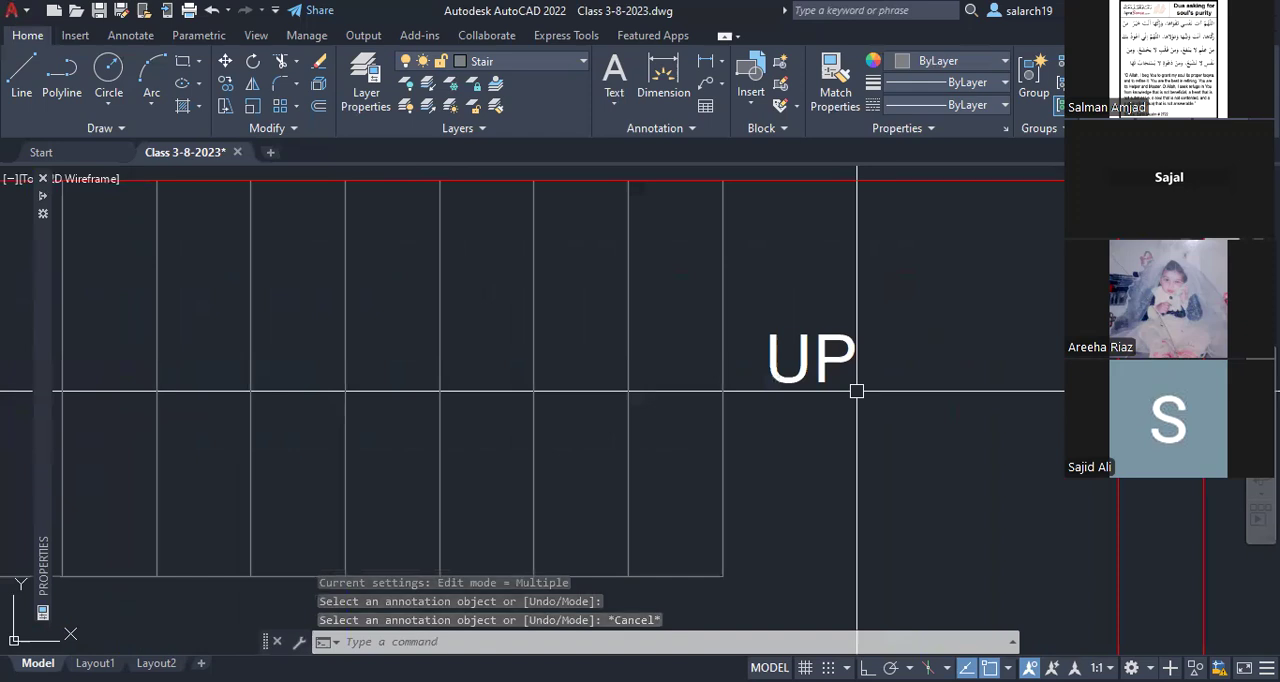
{"action": "type", "text": "l"}
{"action": "key", "text": "Return"}
{"action": "left_click", "coordinate": [628, 396]}
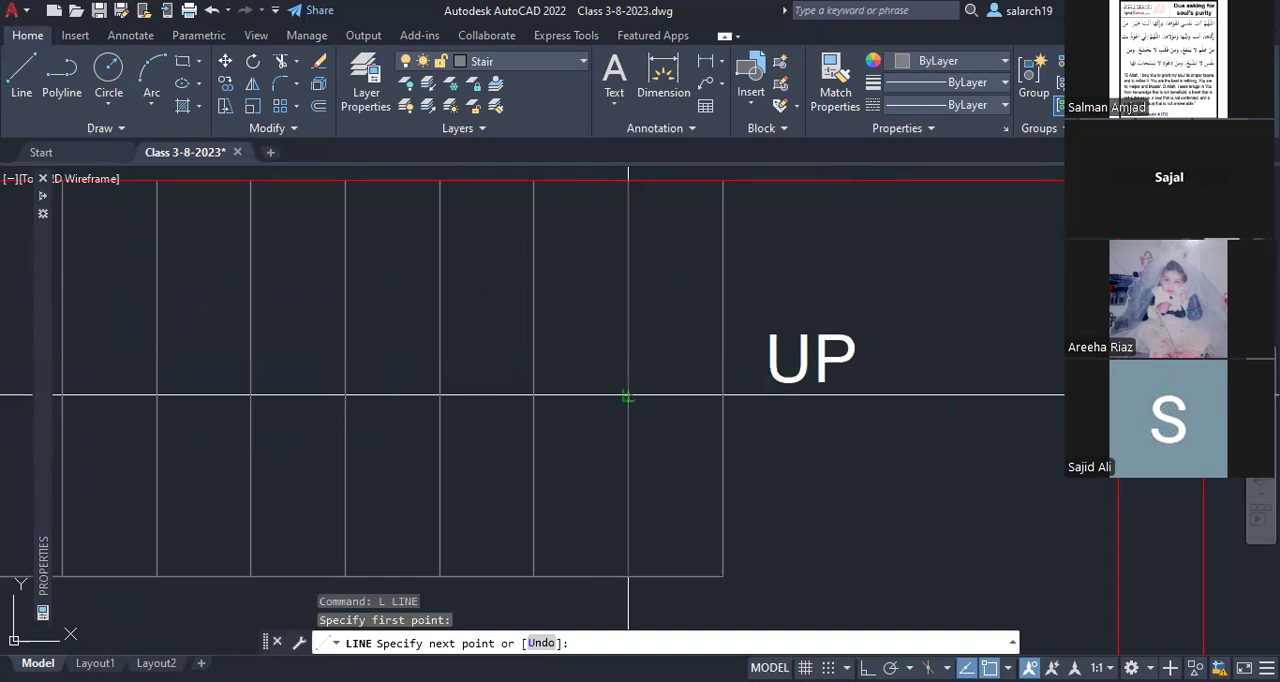
{"action": "key", "text": "Escape"}
Step: Draw a polyline arrowhead about 7 1/2" long from the second tread line toward UP, with starting width 0 and ending width 4
{"action": "type", "text": "pl"}
{"action": "key", "text": "Return"}
{"action": "left_click", "coordinate": [628, 396]}
{"action": "key", "text": "F8"}
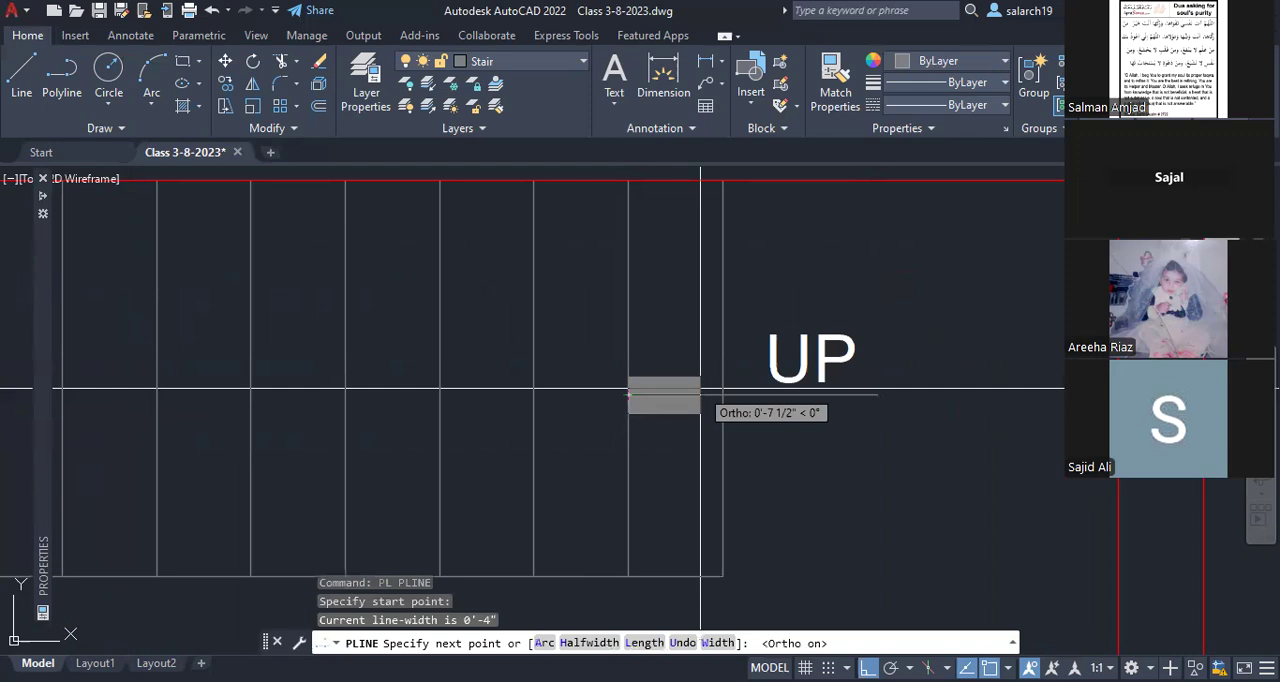
{"action": "type", "text": "w"}
{"action": "key", "text": "Return"}
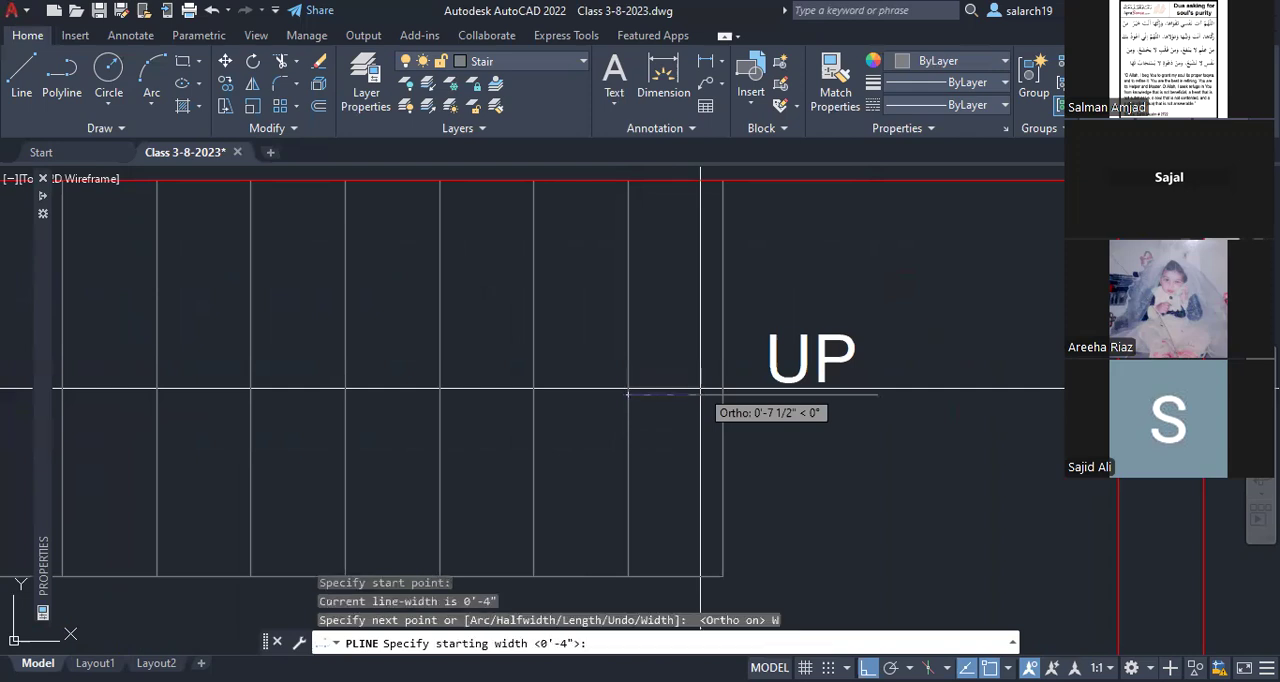
{"action": "type", "text": "0"}
{"action": "key", "text": "Return"}
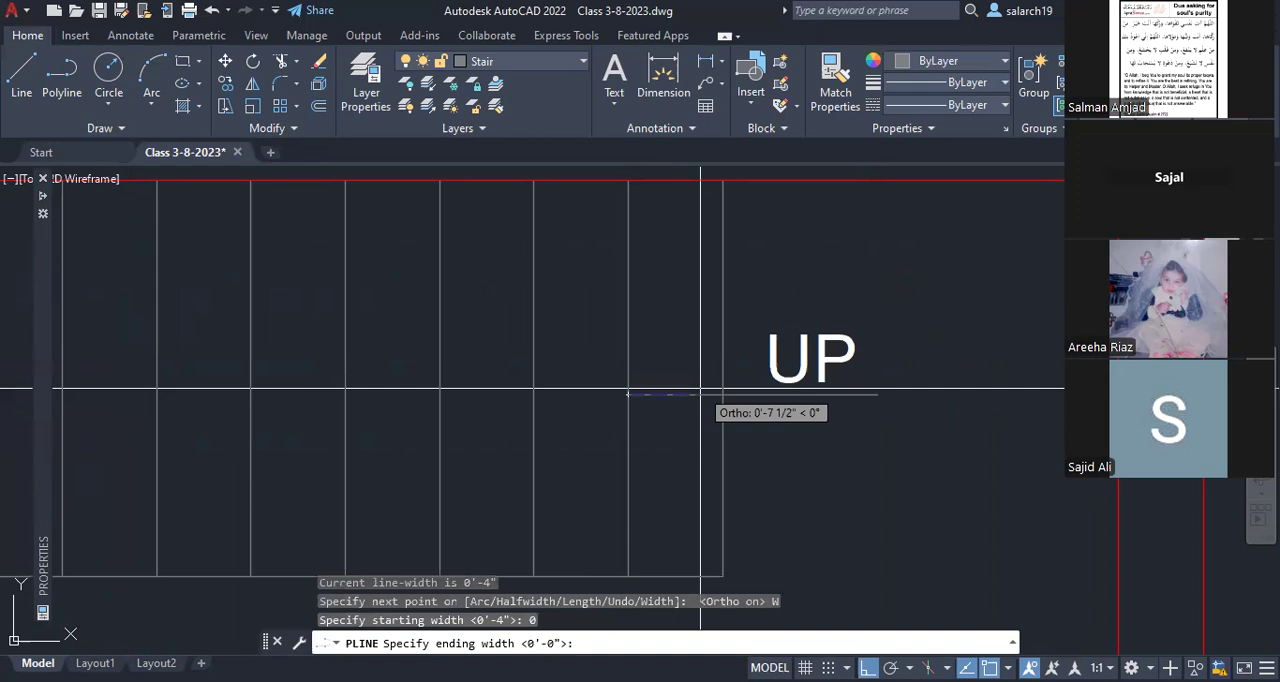
{"action": "type", "text": "4"}
{"action": "key", "text": "Return"}
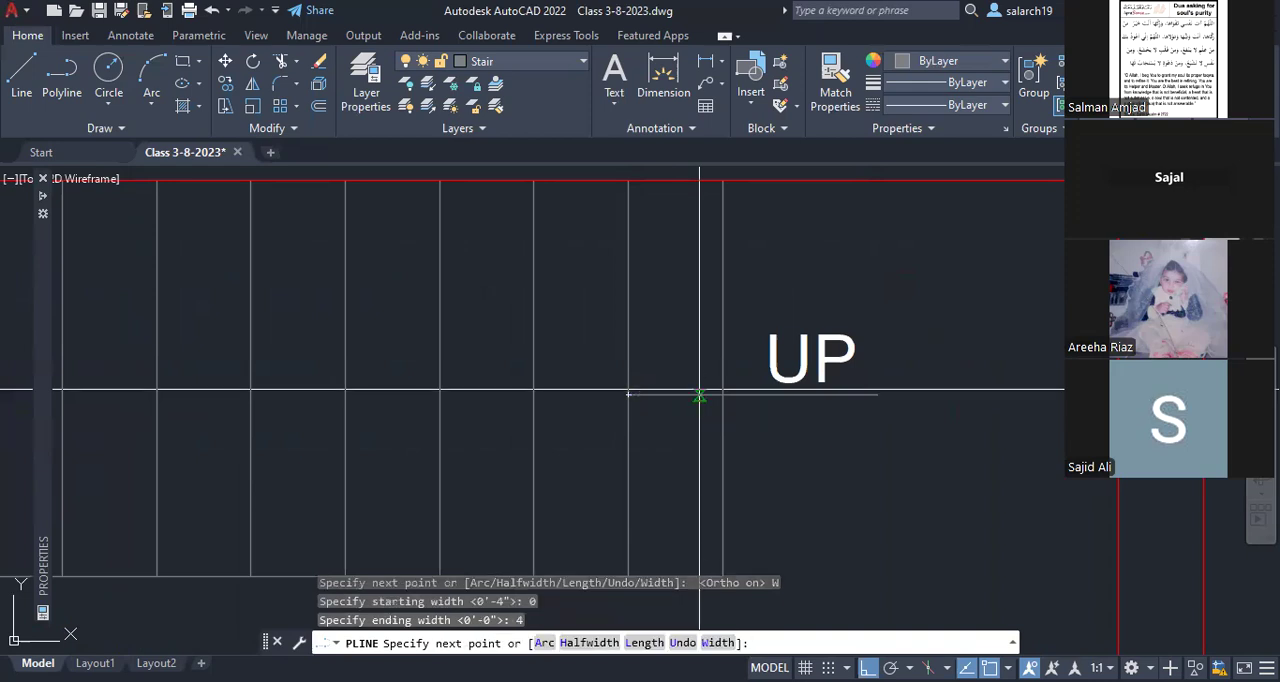
{"action": "left_click", "coordinate": [699, 395]}
{"action": "key", "text": "Escape"}
{"action": "scroll", "coordinate": [890, 395], "scroll_direction": "down", "scroll_amount": 4}
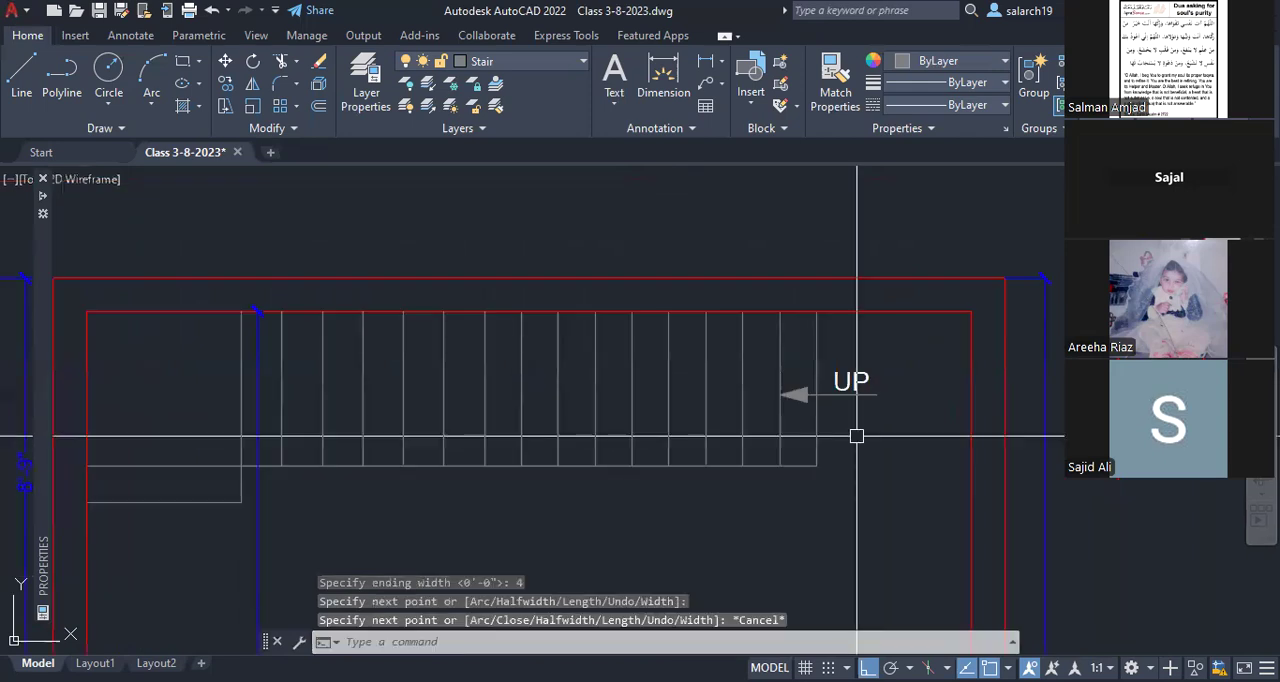
Step: Match the arrowhead and its line to the properties of the UP text
{"action": "scroll", "coordinate": [862, 395], "scroll_direction": "up", "scroll_amount": 2}
{"action": "type", "text": "ma"}
{"action": "key", "text": "Return"}
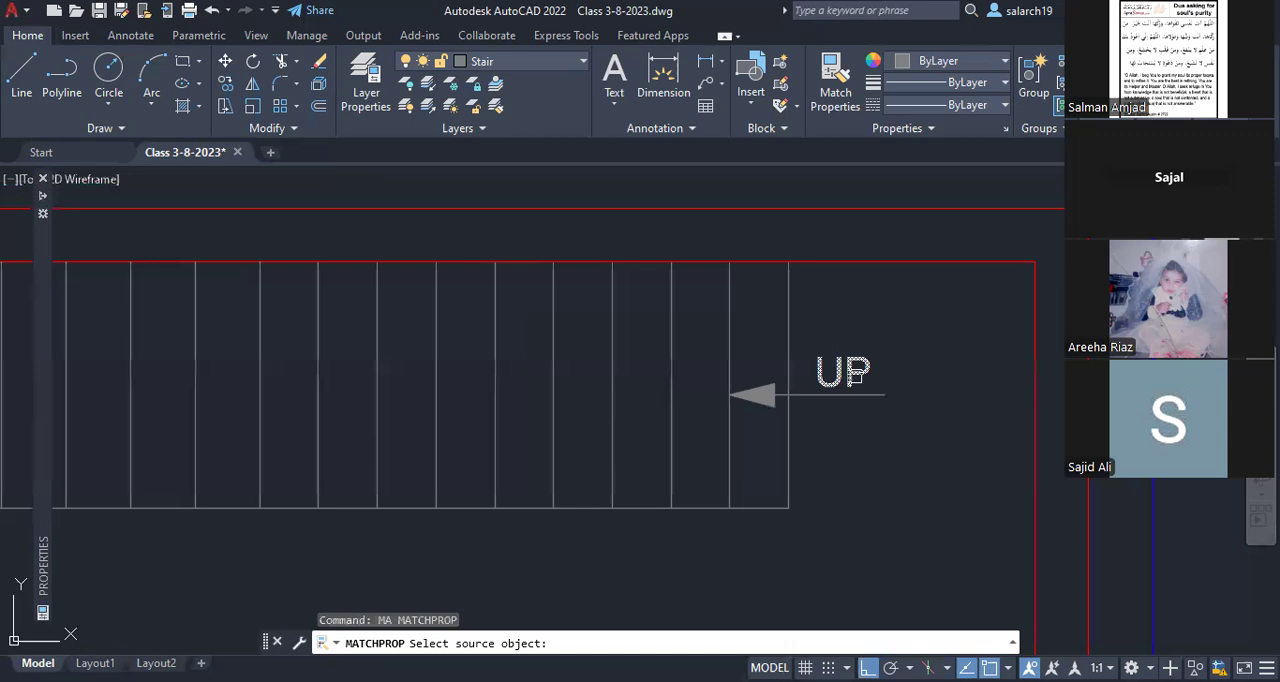
{"action": "left_click", "coordinate": [852, 374]}
{"action": "left_click", "coordinate": [771, 410]}
{"action": "left_click", "coordinate": [766, 370]}
{"action": "scroll", "coordinate": [766, 370], "scroll_direction": "down", "scroll_amount": 2}
{"action": "key", "text": "Escape"}
Step: Split the flight's lower edge at the tenth tread line from UP by trimming one segment and extending the landing-side piece back to that tread
{"action": "middle_click_drag", "start_coordinate": [681, 411], "coordinate": [717, 390]}
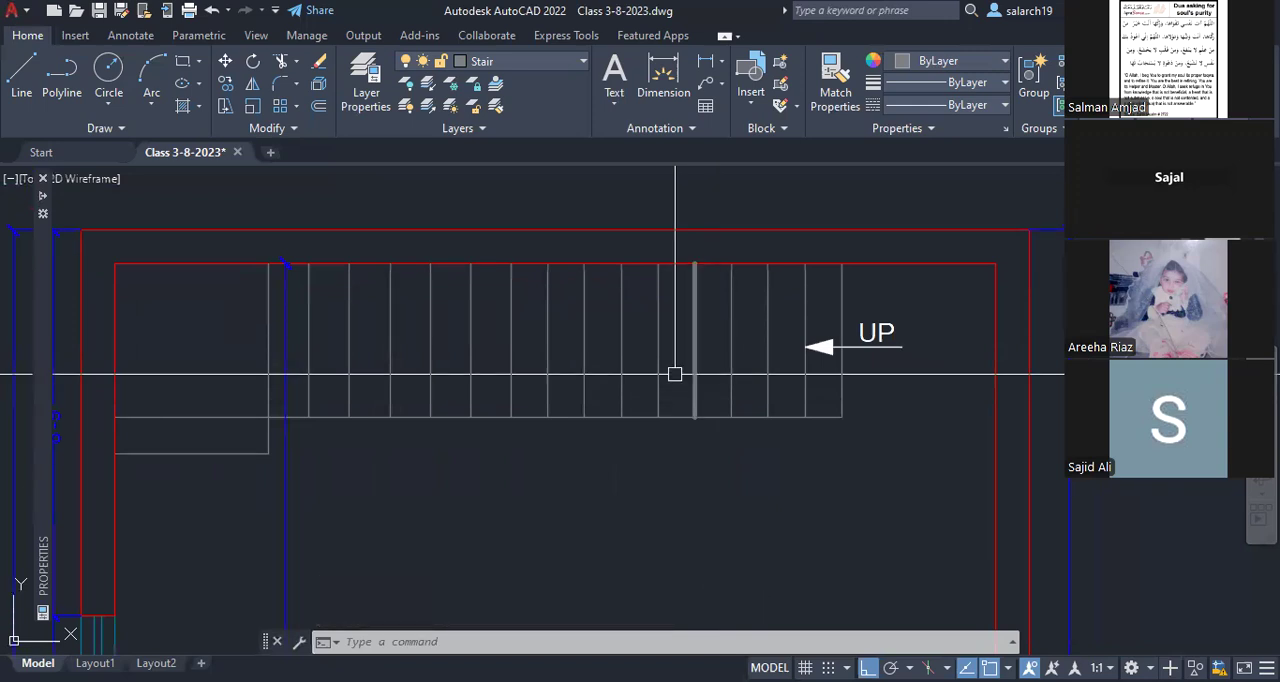
{"action": "scroll", "coordinate": [675, 374], "scroll_direction": "down", "scroll_amount": 2}
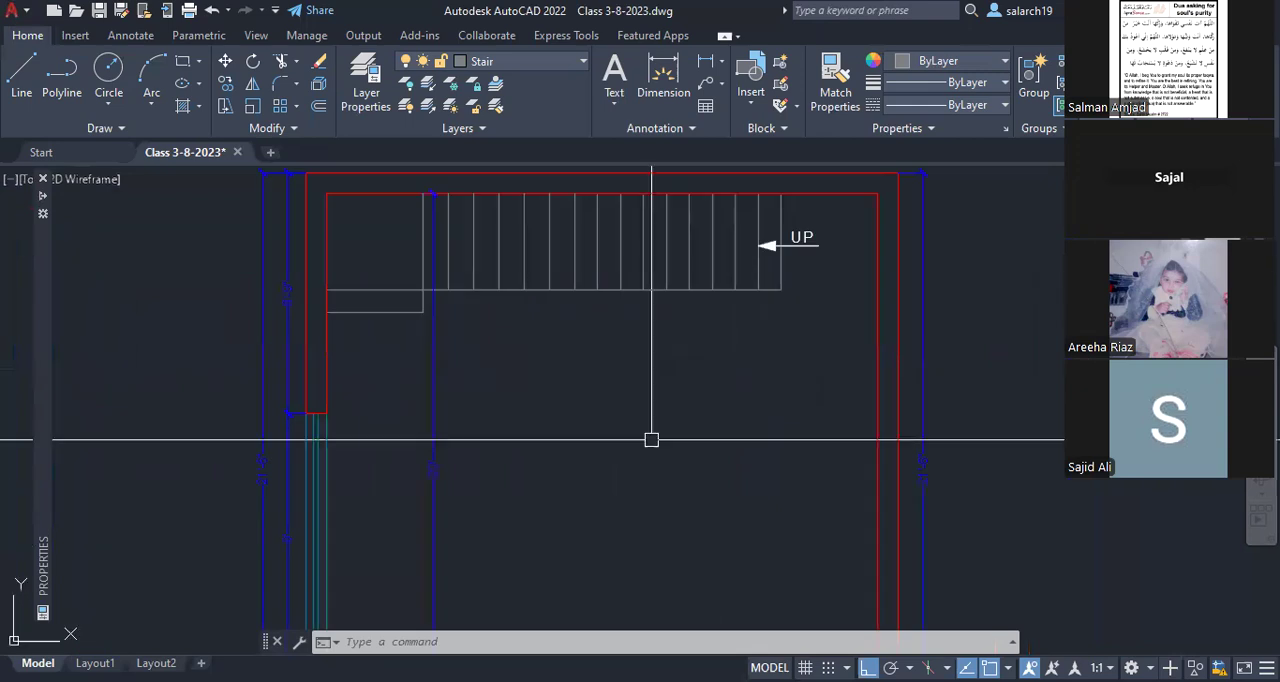
{"action": "scroll", "coordinate": [651, 439], "scroll_direction": "up", "scroll_amount": 2}
{"action": "middle_click_drag", "start_coordinate": [664, 398], "coordinate": [648, 429]}
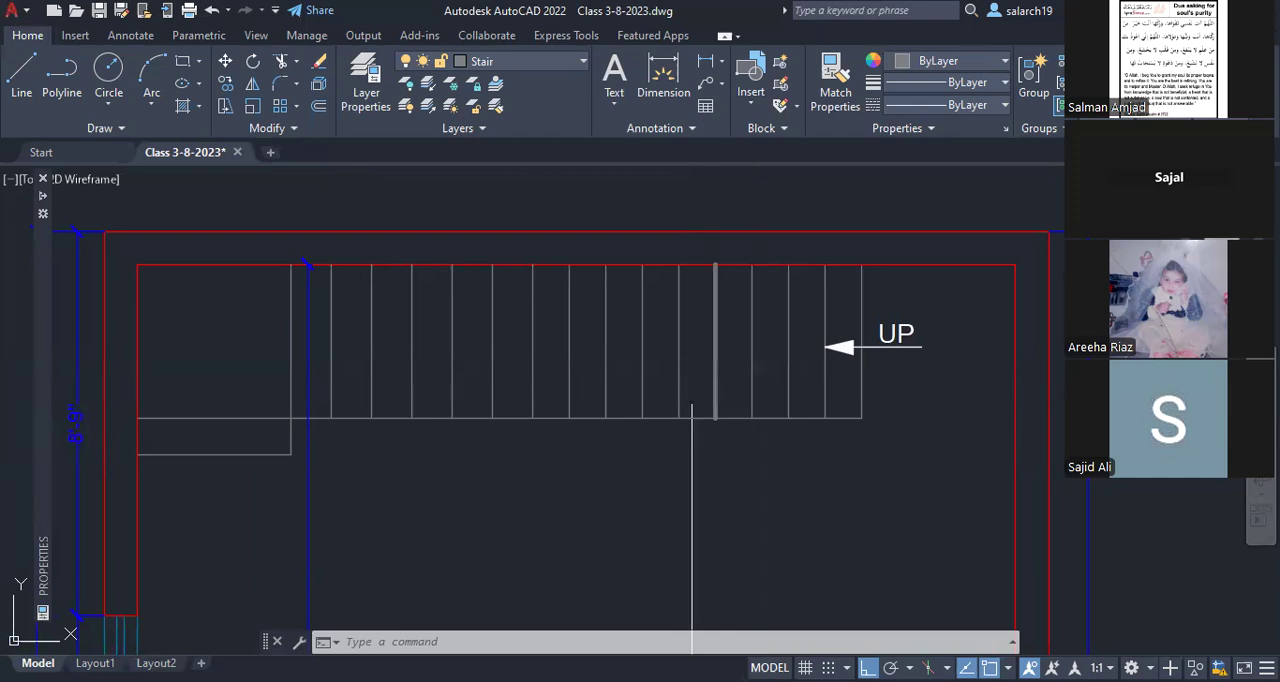
{"action": "left_click", "coordinate": [515, 417]}
{"action": "key", "text": "Escape"}
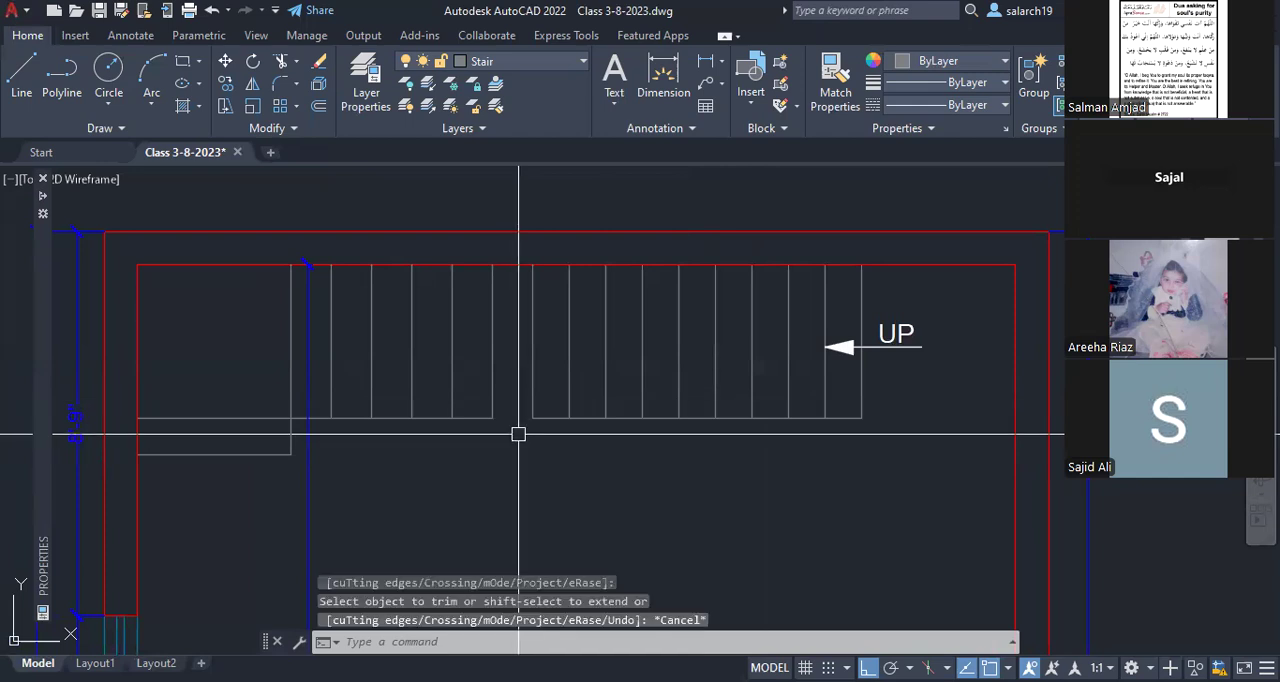
{"action": "type", "text": "ex"}
{"action": "key", "text": "Return"}
{"action": "left_click", "coordinate": [488, 418]}
{"action": "key", "text": "Escape"}
Step: Assign the five treads nearest the landing, their flight edge and the landing lines to the Stair dotted layer
{"action": "left_click", "coordinate": [499, 434]}
{"action": "left_click", "coordinate": [322, 384]}
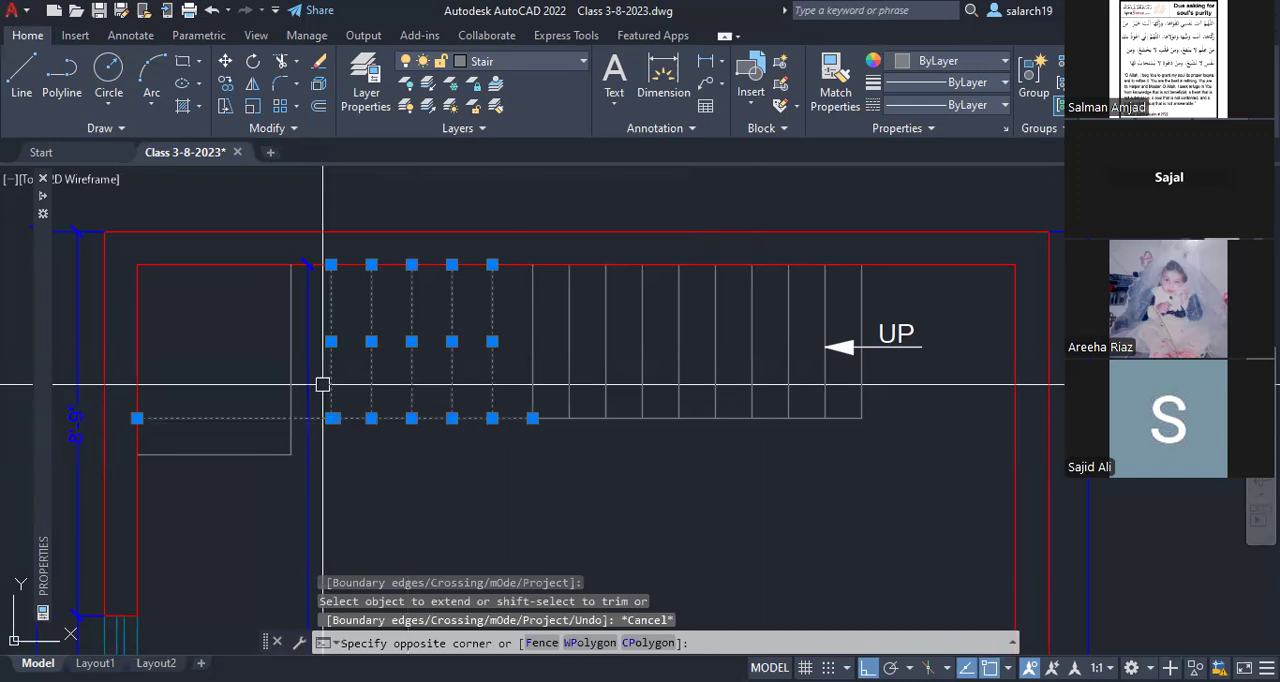
{"action": "left_click", "coordinate": [264, 395]}
{"action": "left_click", "coordinate": [509, 62]}
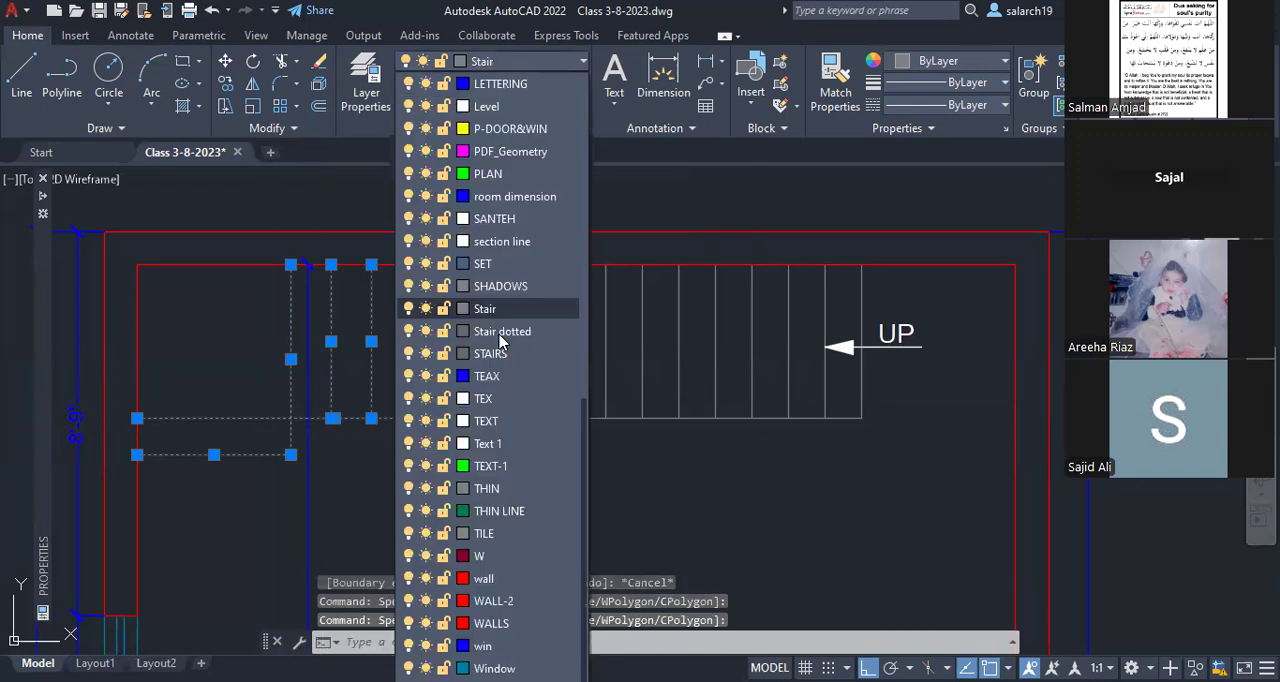
{"action": "left_click", "coordinate": [501, 332]}
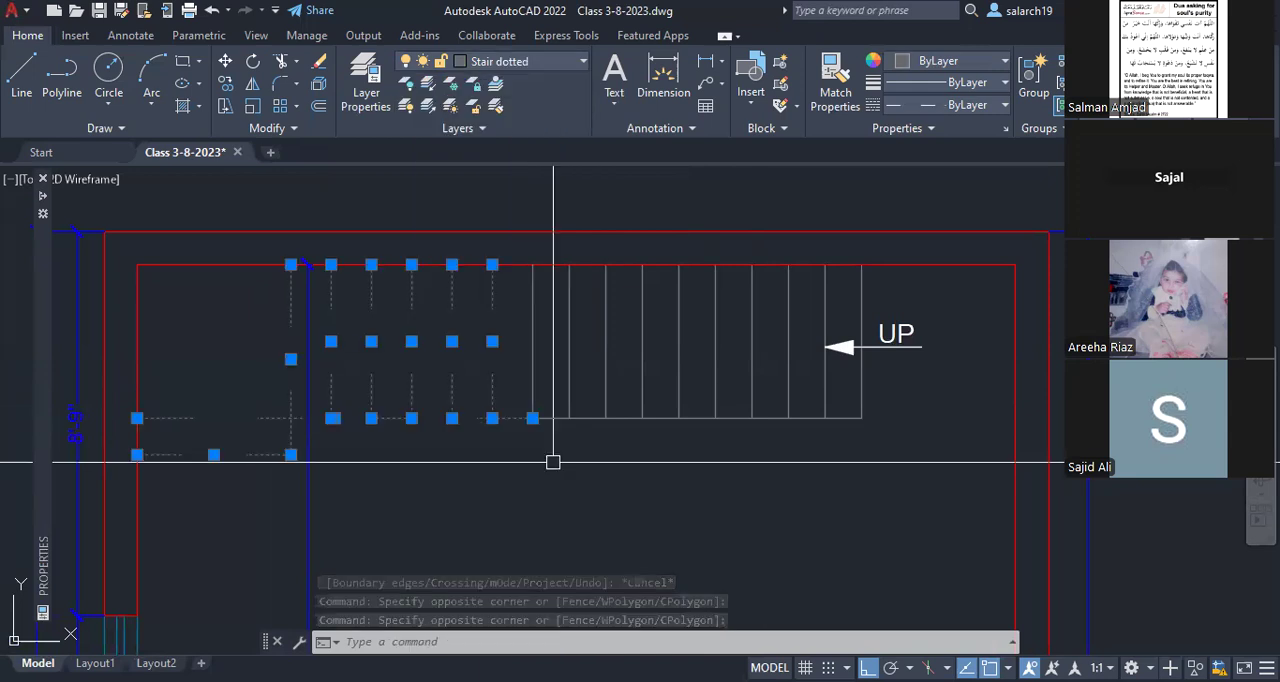
{"action": "key", "text": "Escape"}
Step: Try linetype scale 2 on the dotted tread next to the solid flight, and settle on 0.5
{"action": "middle_click_drag", "start_coordinate": [352, 462], "coordinate": [658, 456]}
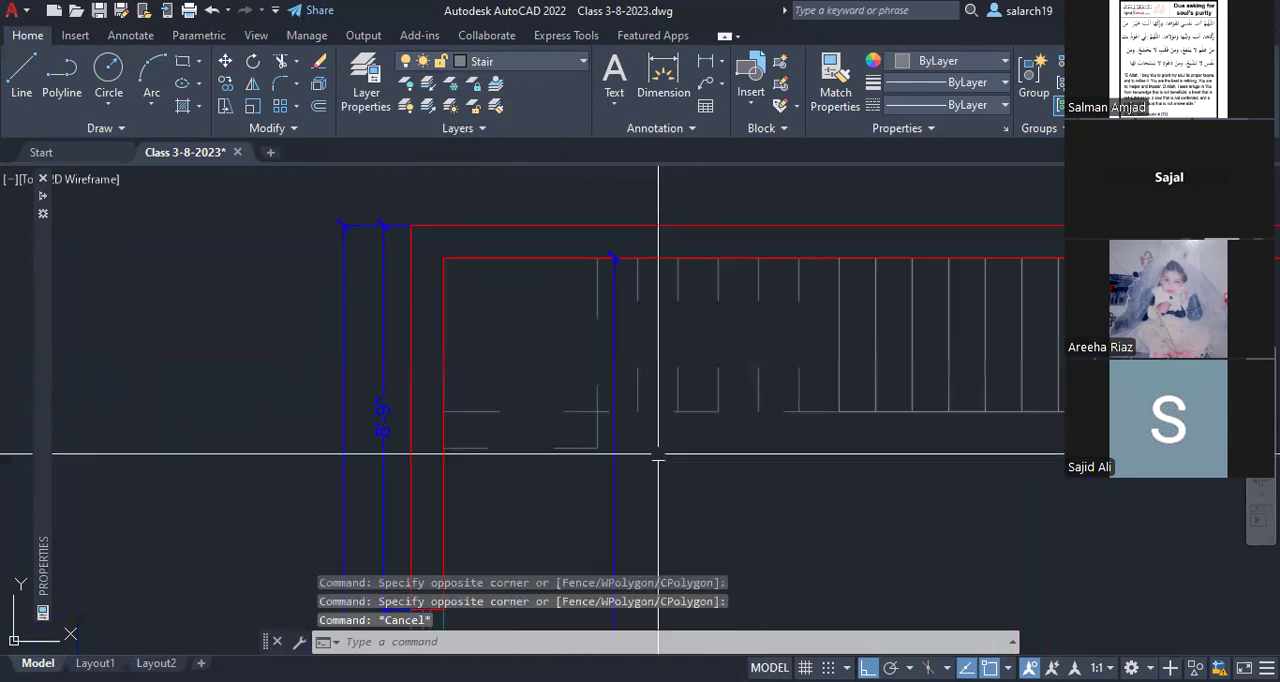
{"action": "middle_click_drag", "start_coordinate": [753, 407], "coordinate": [697, 415]}
{"action": "left_click", "coordinate": [743, 377]}
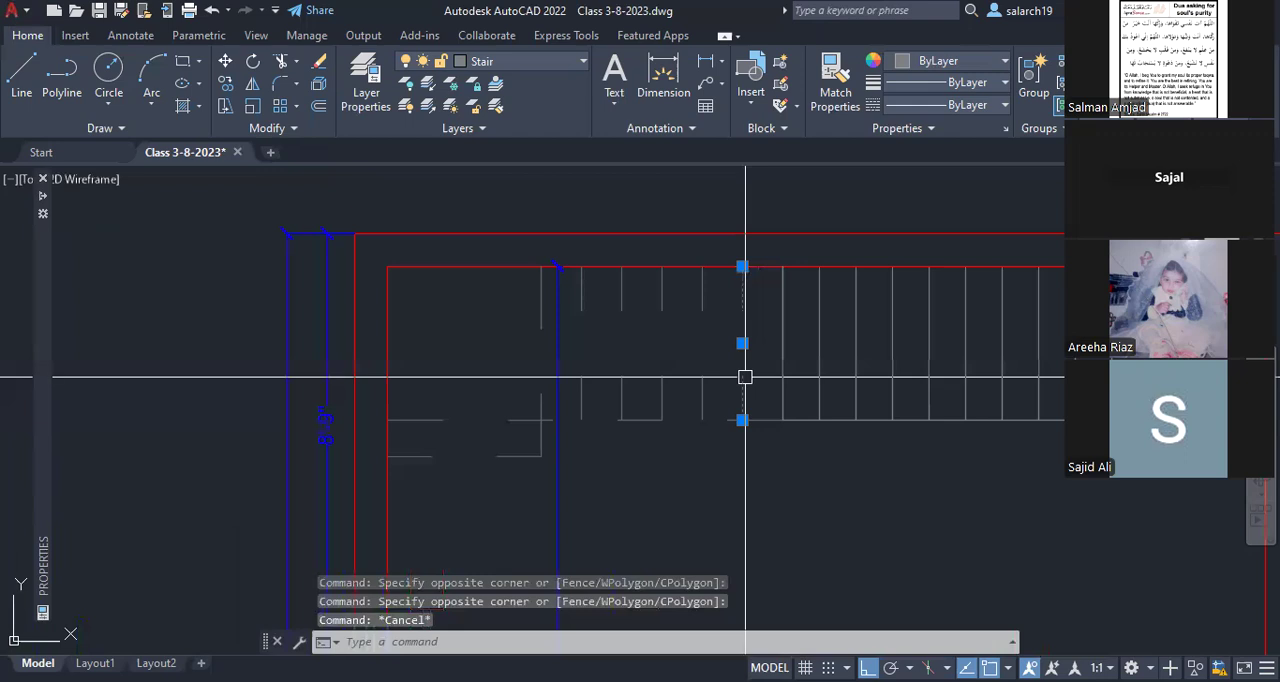
{"action": "mouse_move", "coordinate": [49, 362]}
{"action": "left_click", "coordinate": [225, 288]}
{"action": "type", "text": "5"}
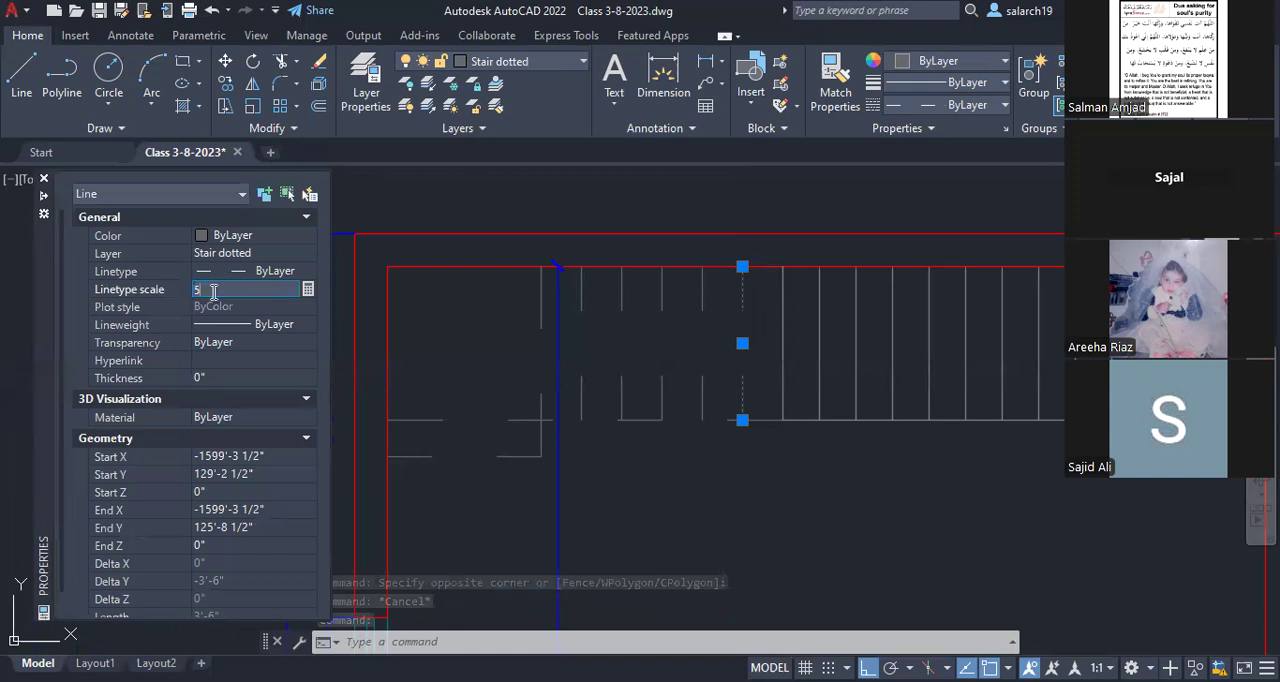
{"action": "key", "text": "BackSpace"}
{"action": "type", "text": "2"}
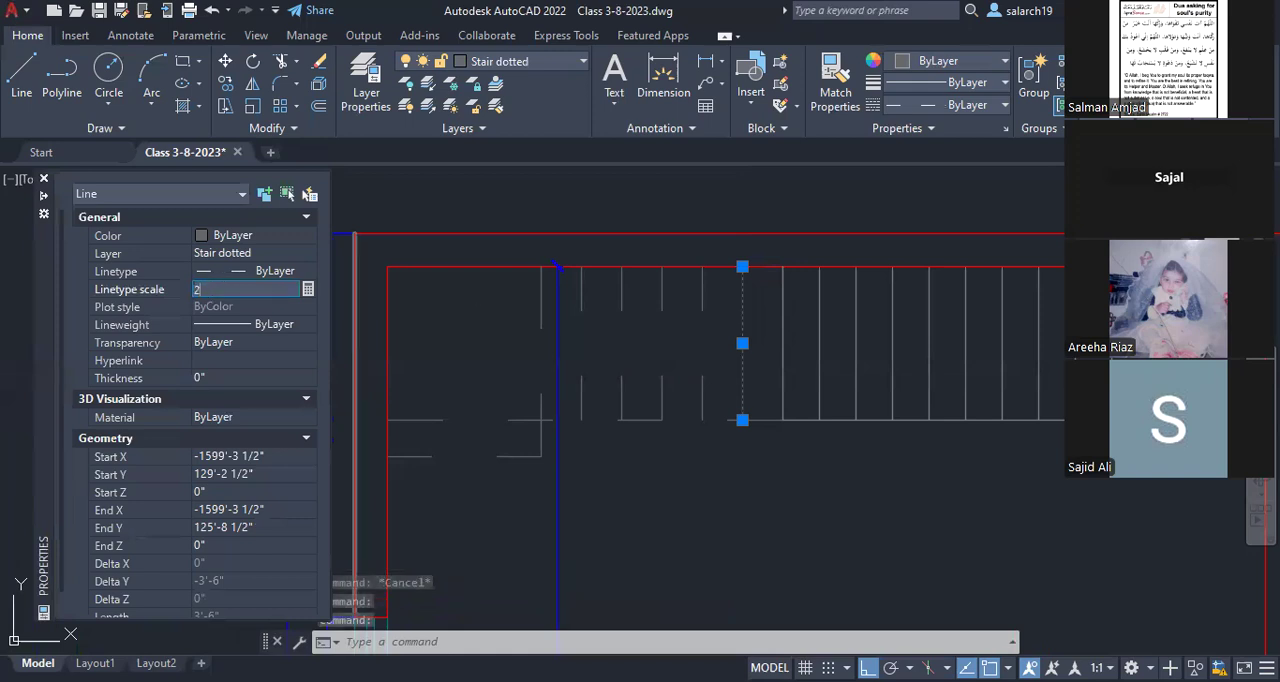
{"action": "key", "text": "Return"}
{"action": "type", "text": "0.5"}
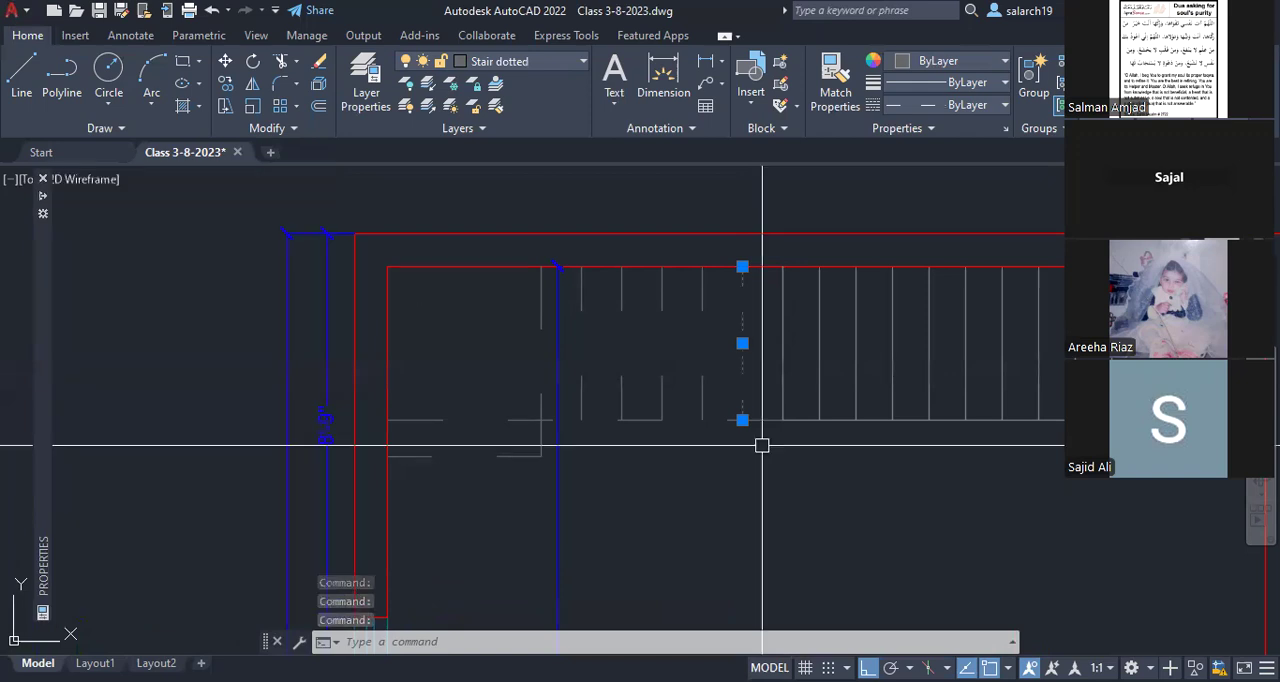
{"action": "key", "text": "Escape"}
Step: Match the remaining dotted treads, flight edge and landing lines to the properties of the rescaled dotted tread
{"action": "scroll", "coordinate": [720, 379], "scroll_direction": "up", "scroll_amount": 4}
{"action": "middle_click_drag", "start_coordinate": [720, 379], "coordinate": [720, 394]}
{"action": "scroll", "coordinate": [720, 398], "scroll_direction": "down", "scroll_amount": 2}
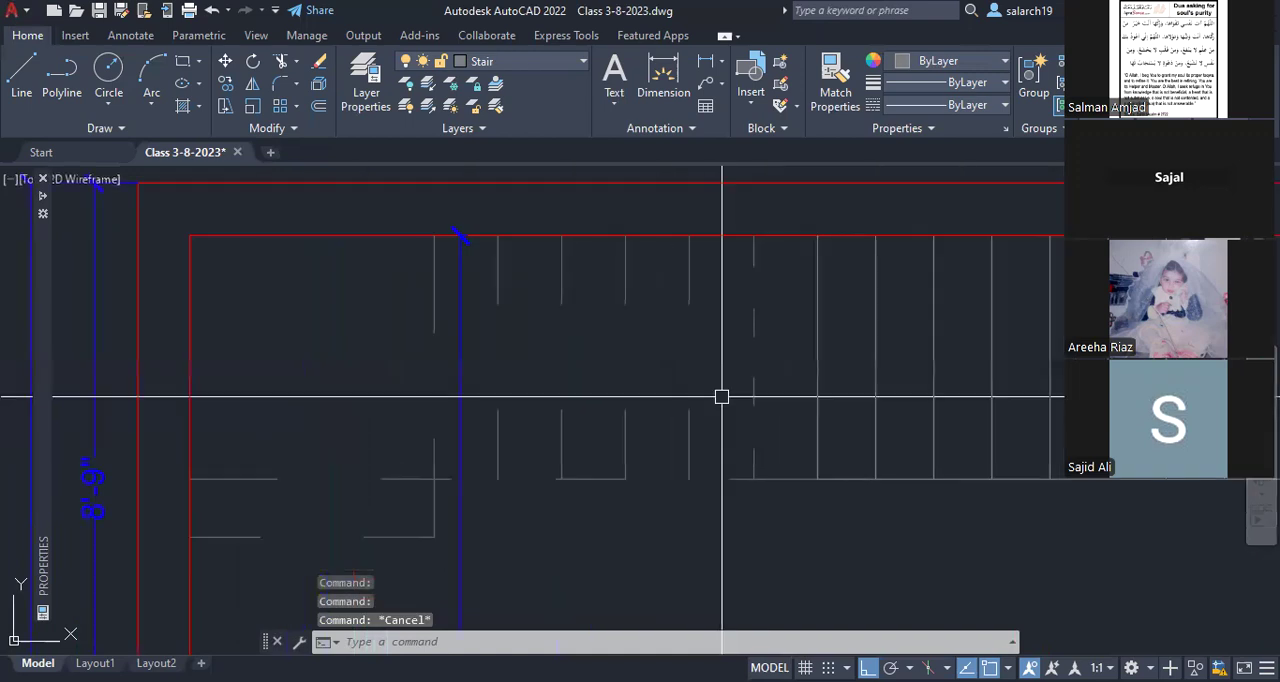
{"action": "type", "text": "ma"}
{"action": "key", "text": "Return"}
{"action": "left_click", "coordinate": [737, 477]}
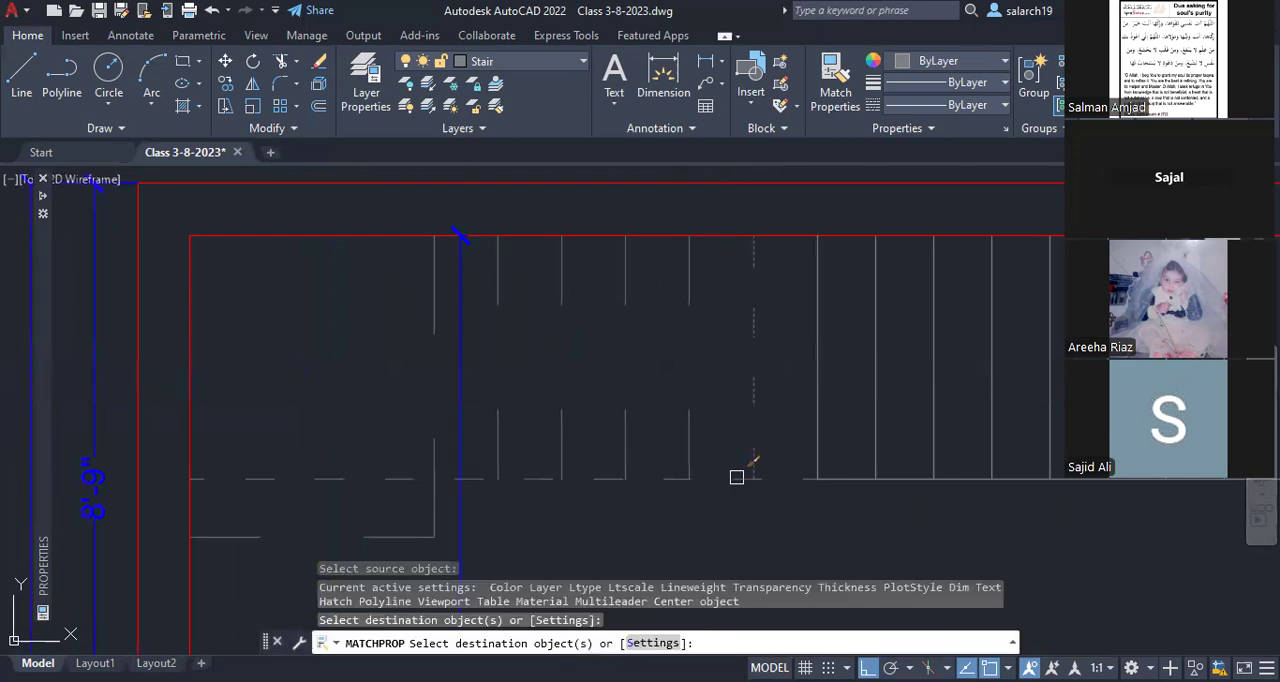
{"action": "left_click", "coordinate": [723, 451]}
{"action": "left_click", "coordinate": [525, 418]}
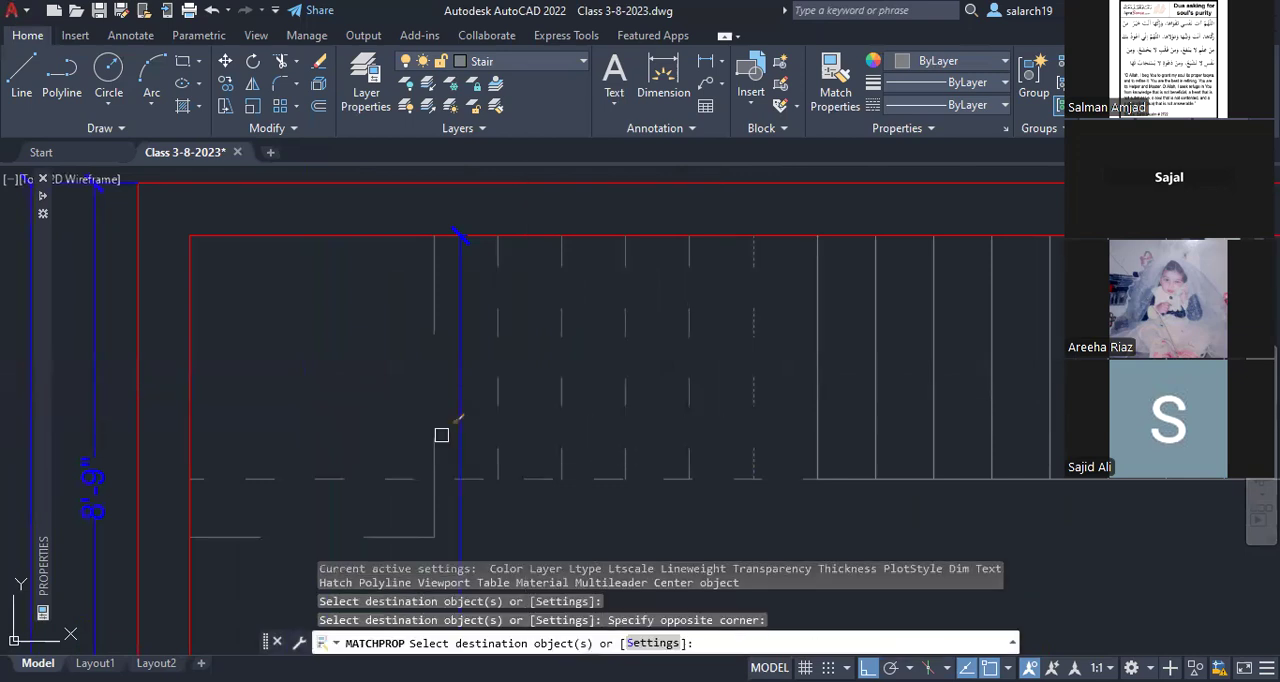
{"action": "scroll", "coordinate": [431, 443], "scroll_direction": "down", "scroll_amount": 4}
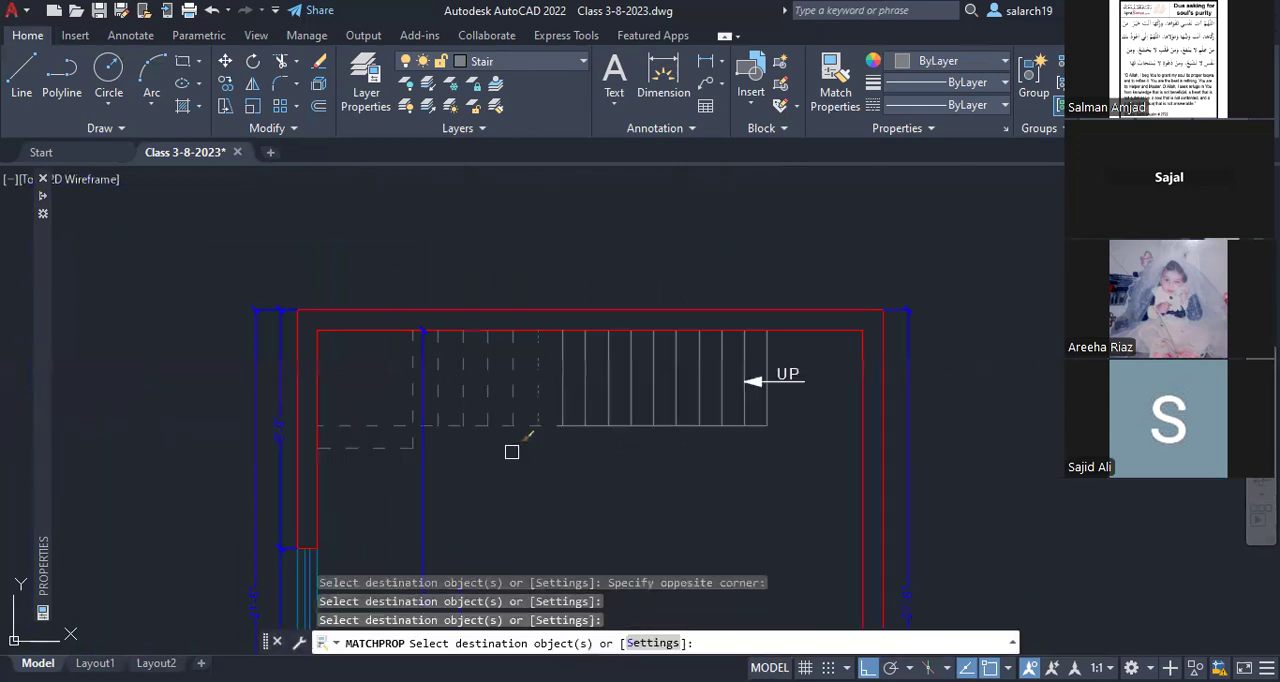
{"action": "key", "text": "Escape"}
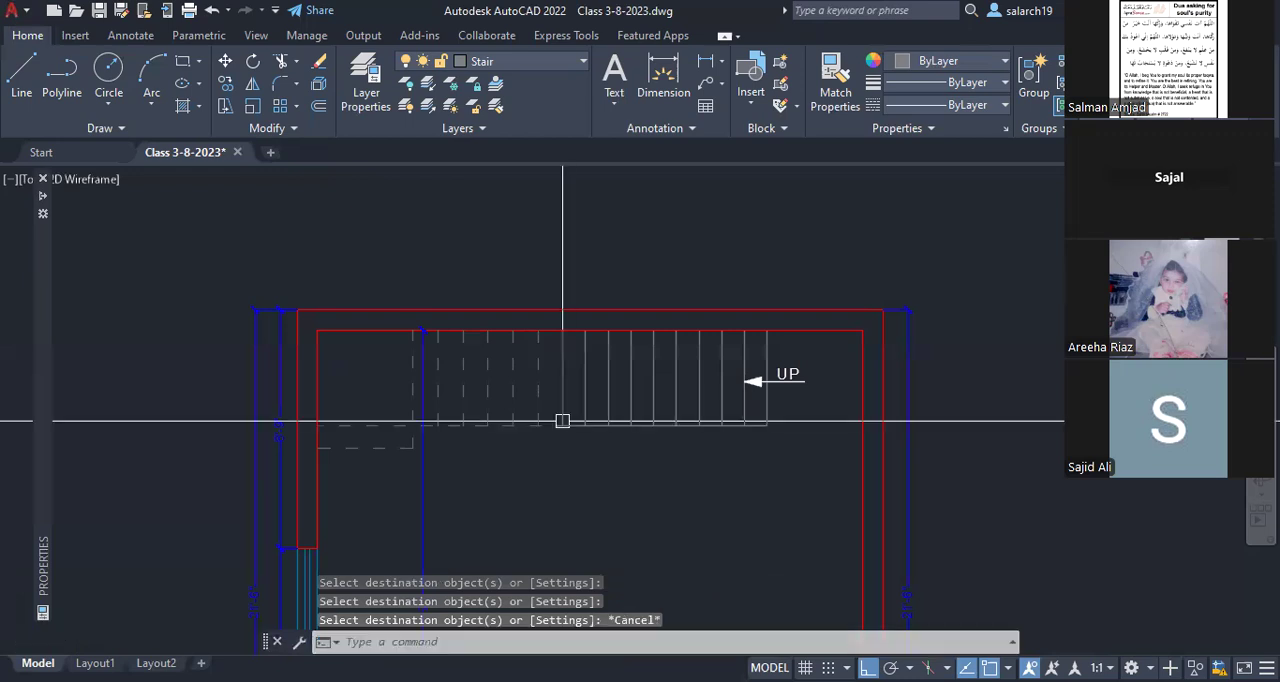
Step: Copy the whole ground floor plan, with its stair, dimensions and title, to the right of the original
{"action": "scroll", "coordinate": [562, 421], "scroll_direction": "down", "scroll_amount": 4}
{"action": "middle_click_drag", "start_coordinate": [571, 381], "coordinate": [557, 316]}
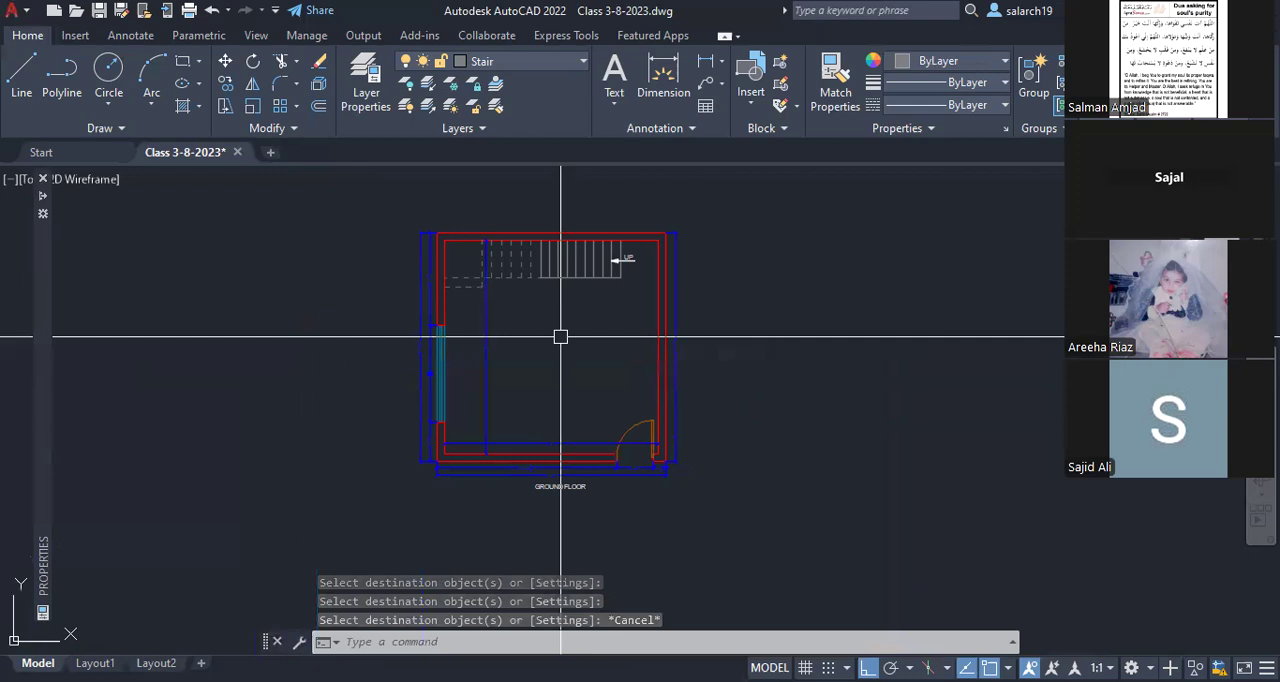
{"action": "type", "text": "co"}
{"action": "key", "text": "Return"}
{"action": "left_click", "coordinate": [723, 495]}
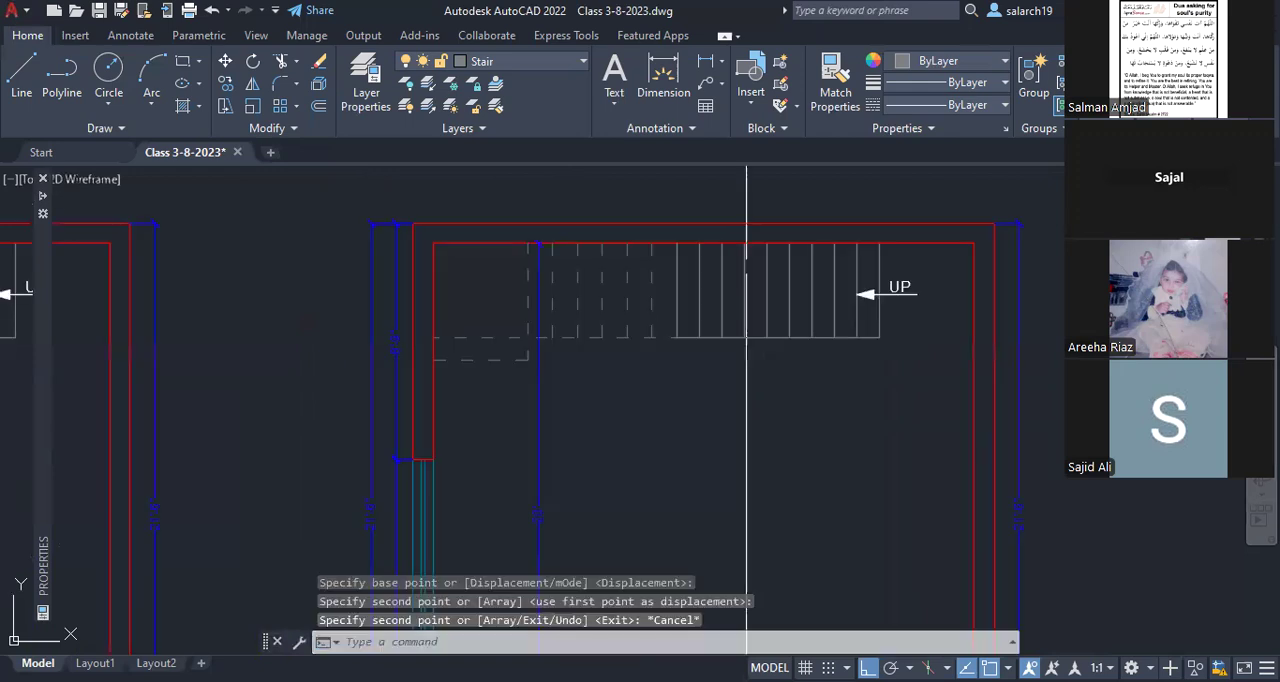
Step: Change the copied plan's title from GROUND FLOOR to FIRST FLOOR
{"action": "middle_click_drag", "start_coordinate": [720, 405], "coordinate": [770, 162]}
{"action": "middle_click_drag", "start_coordinate": [744, 551], "coordinate": [742, 448]}
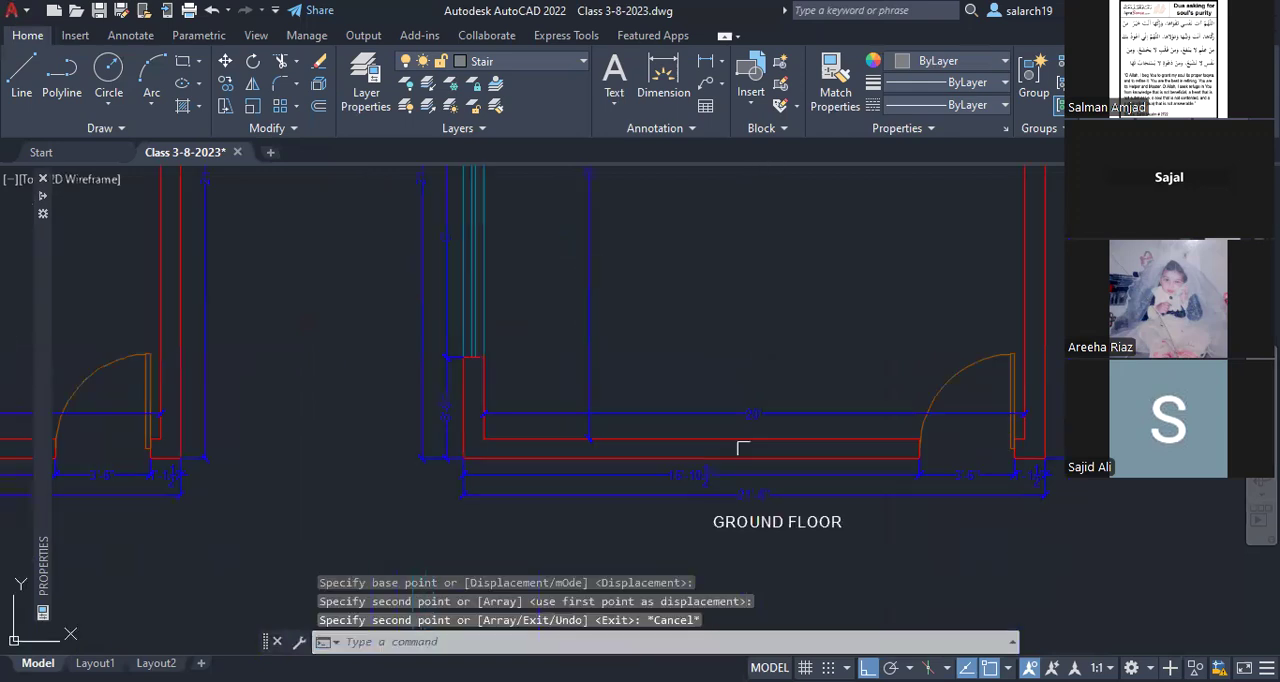
{"action": "scroll", "coordinate": [764, 556], "scroll_direction": "up", "scroll_amount": 4}
{"action": "type", "text": "ed"}
{"action": "key", "text": "Return"}
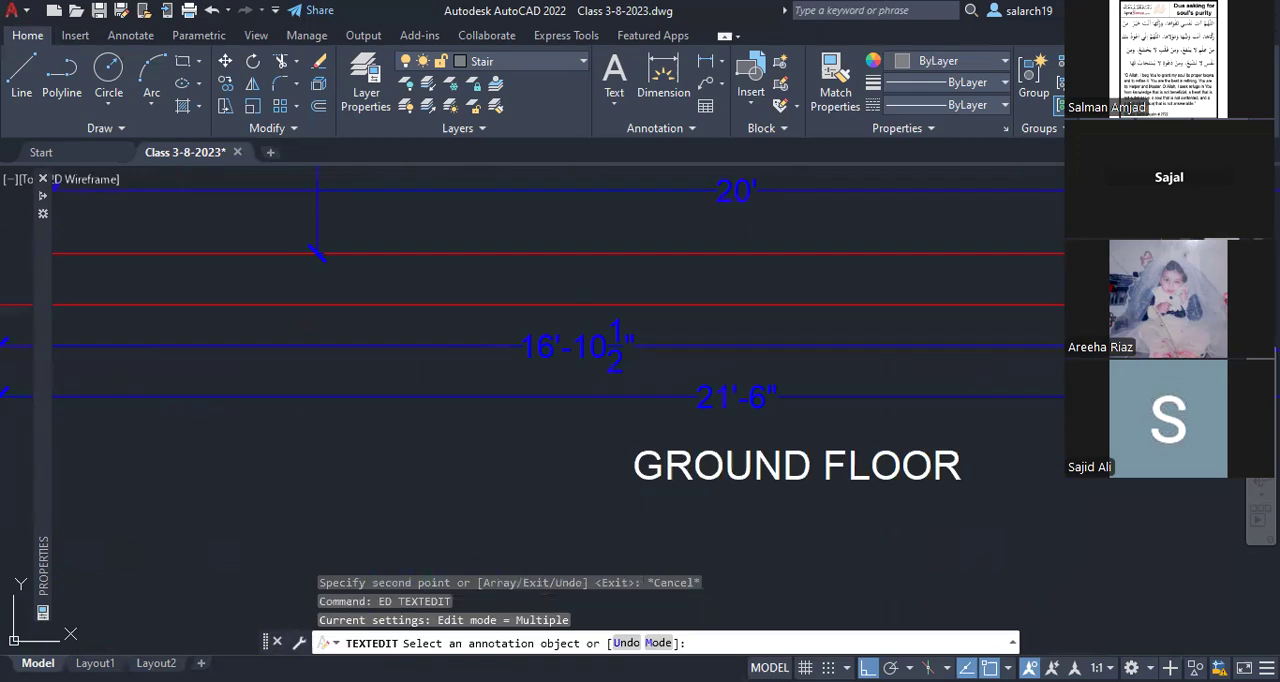
{"action": "left_click", "coordinate": [632, 468]}
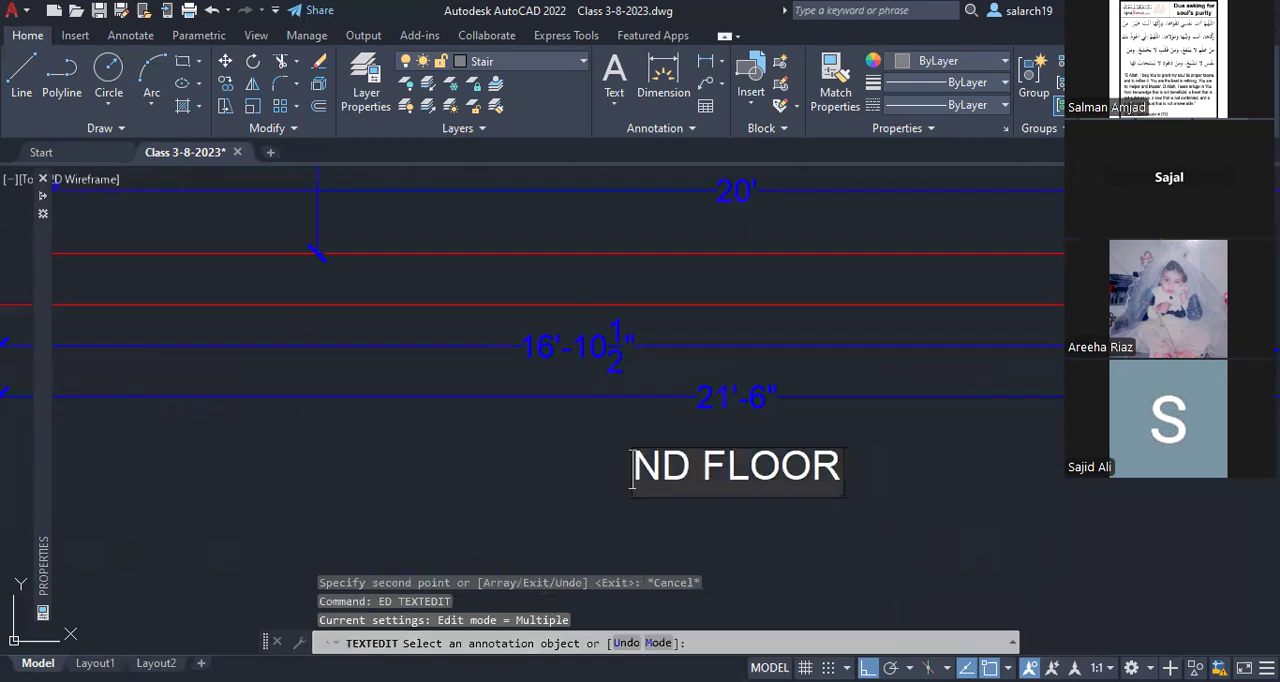
{"action": "key", "text": "Delete"}
{"action": "key", "text": "Delete"}
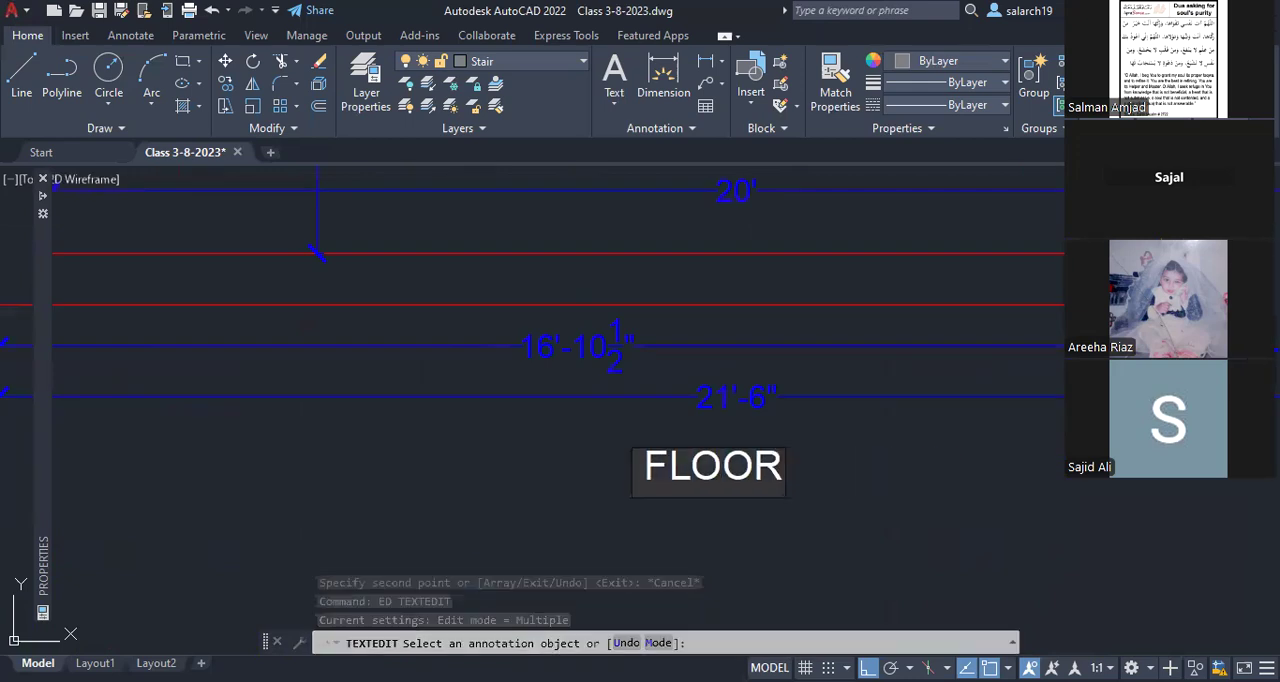
{"action": "type", "text": "FIRST"}
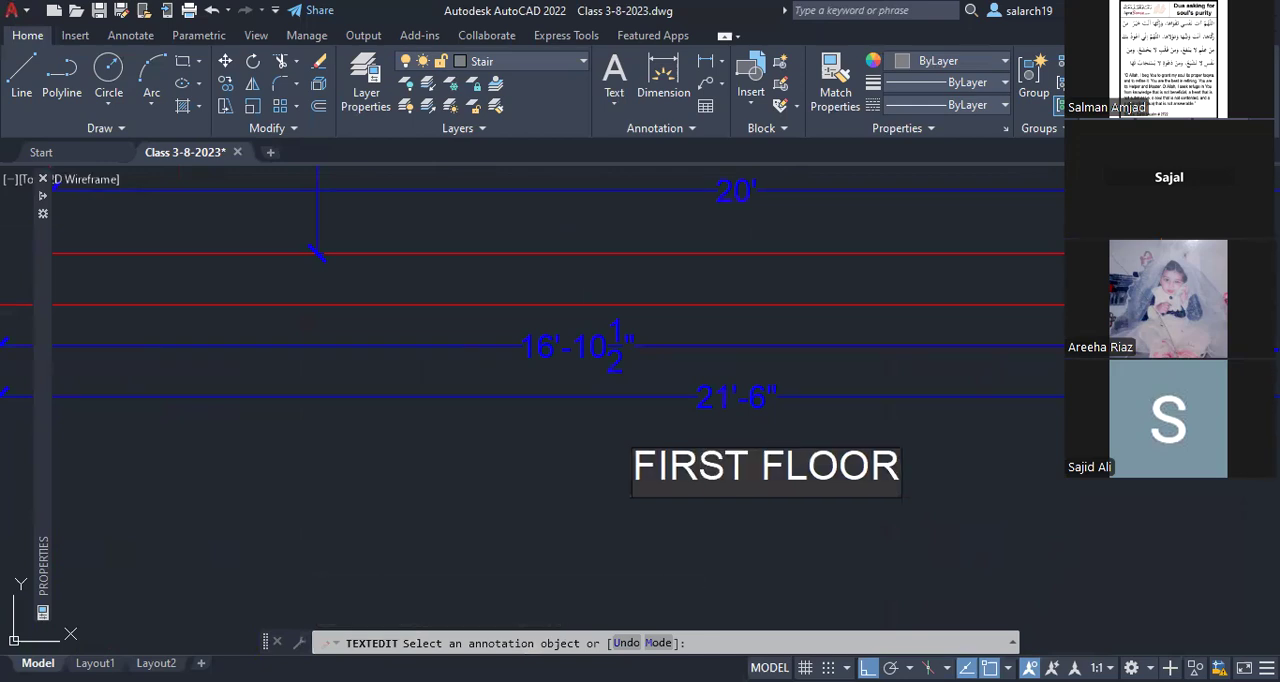
{"action": "key", "text": "Return"}
{"action": "middle_click_drag", "start_coordinate": [1222, 391], "coordinate": [542, 437]}
{"action": "scroll", "coordinate": [542, 437], "scroll_direction": "down", "scroll_amount": 2}
{"action": "scroll", "coordinate": [536, 371], "scroll_direction": "up", "scroll_amount": 2}
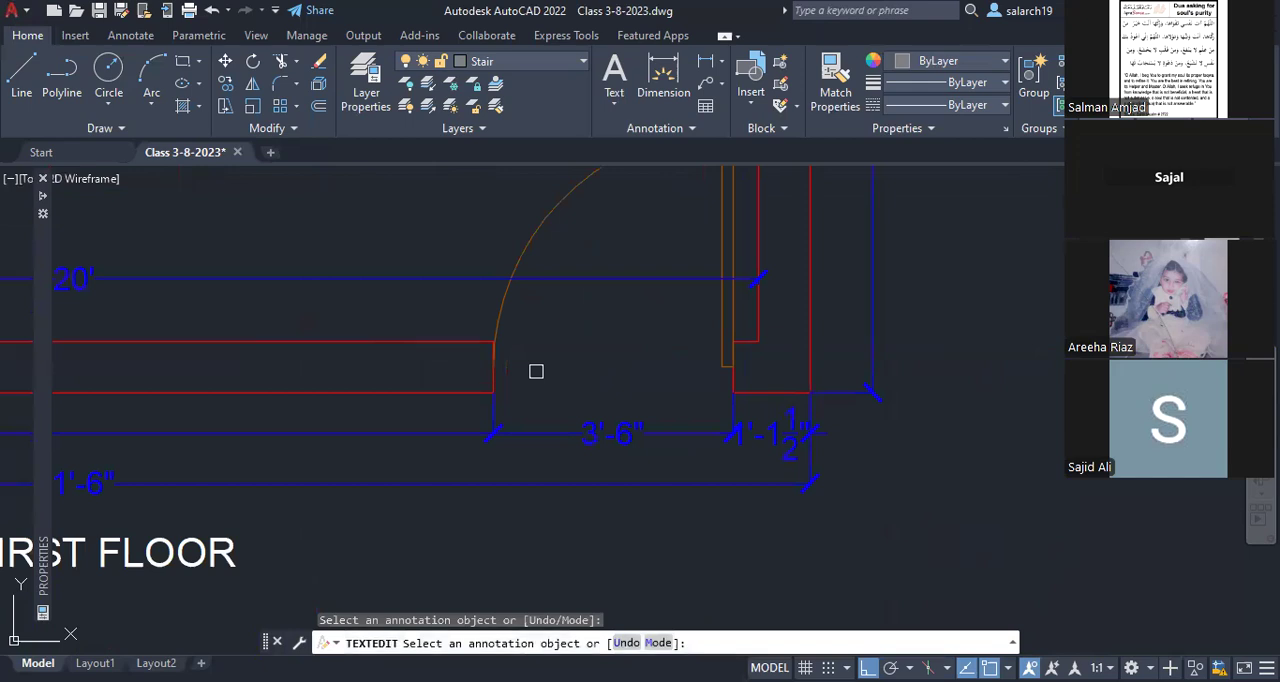
{"action": "key", "text": "Escape"}
Step: Erase the door leaf, swing arc, jamb line and 3'-6" dimension at the first floor plan's door opening
{"action": "type", "text": "e"}
{"action": "key", "text": "Return"}
{"action": "left_click", "coordinate": [465, 308]}
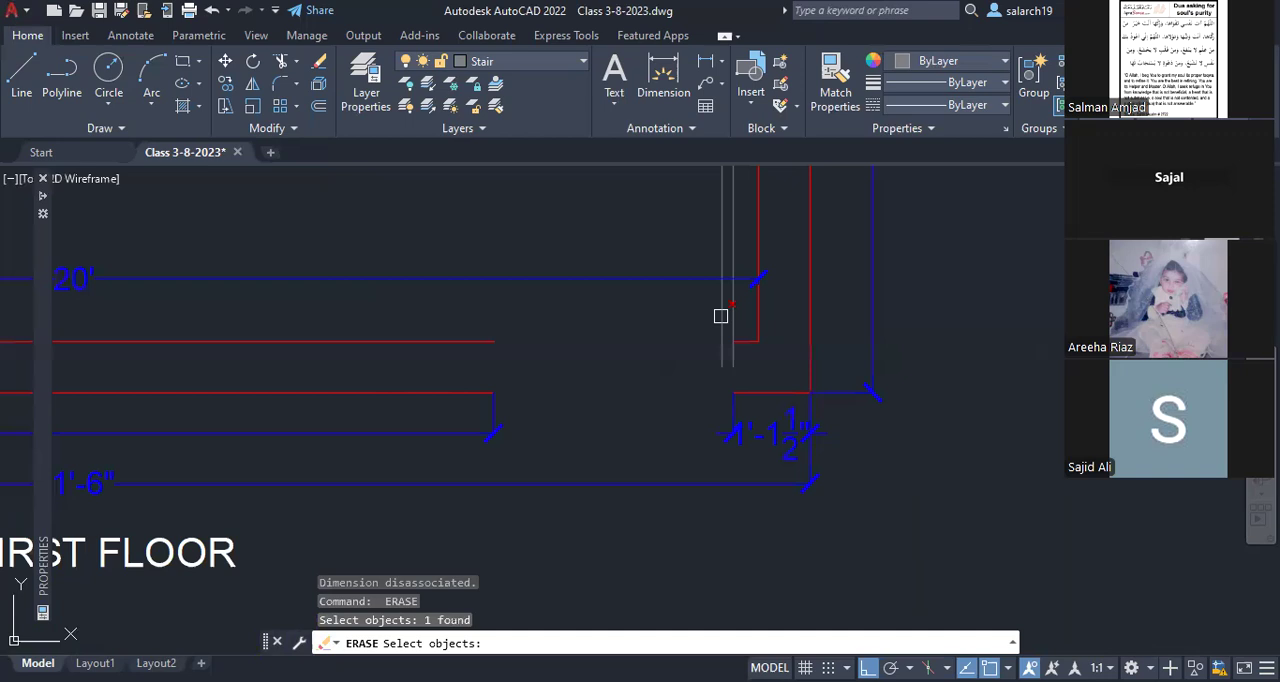
{"action": "left_click", "coordinate": [721, 316]}
{"action": "middle_click_drag", "start_coordinate": [735, 178], "coordinate": [721, 325]}
{"action": "left_click", "coordinate": [723, 297]}
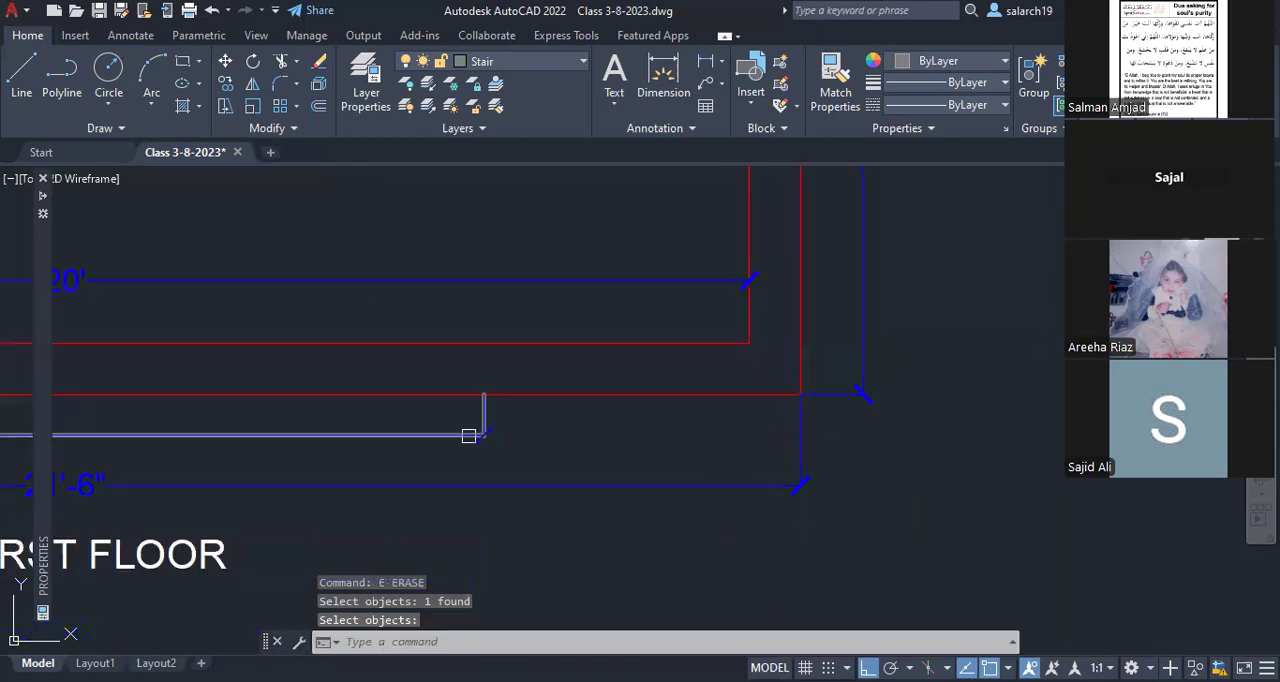
{"action": "key", "text": "Return"}
Step: Stretch the 16'-10 1/2" dimension below the first floor's lower wall to the wall's outer right corner
{"action": "left_click", "coordinate": [486, 402]}
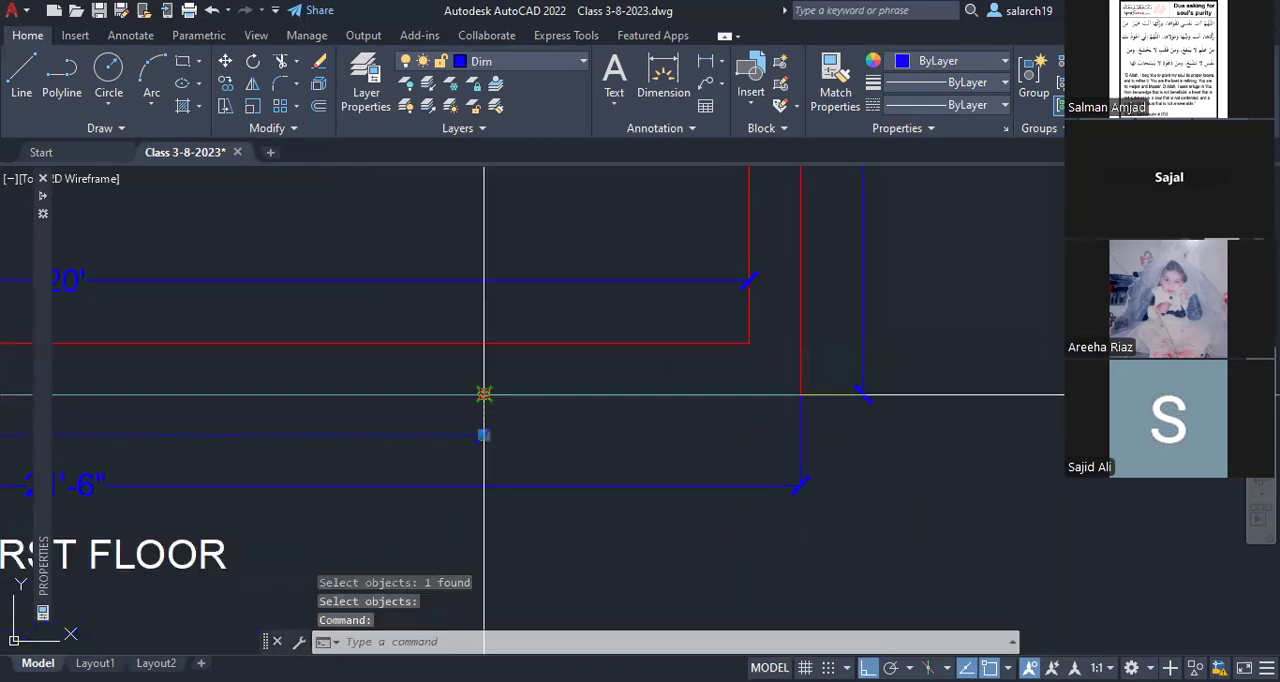
{"action": "left_click", "coordinate": [484, 394]}
{"action": "key", "text": "Escape"}
{"action": "scroll", "coordinate": [596, 385], "scroll_direction": "down", "scroll_amount": 2}
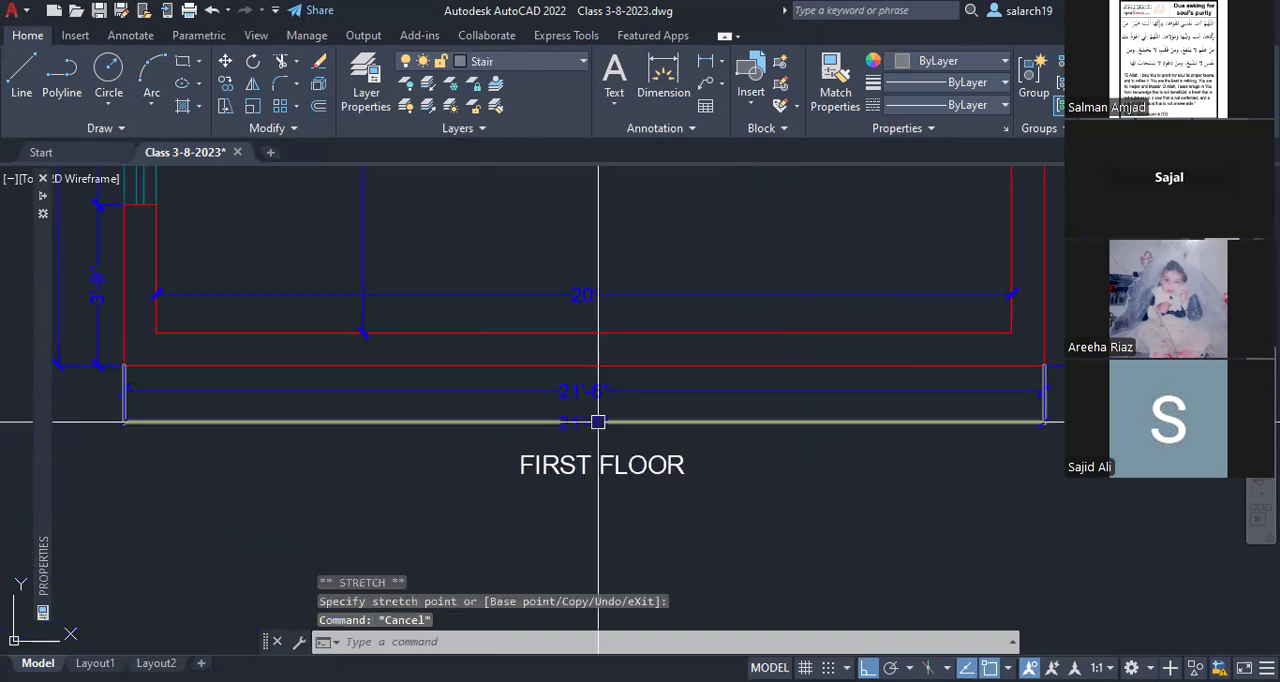
Step: Erase the 21'-6" dimension closest to the first floor's lower wall, keeping the one just below it
{"action": "type", "text": "e"}
{"action": "key", "text": "space"}
{"action": "left_click", "coordinate": [600, 391]}
{"action": "key", "text": "space"}
{"action": "middle_click_drag", "start_coordinate": [644, 351], "coordinate": [636, 384]}
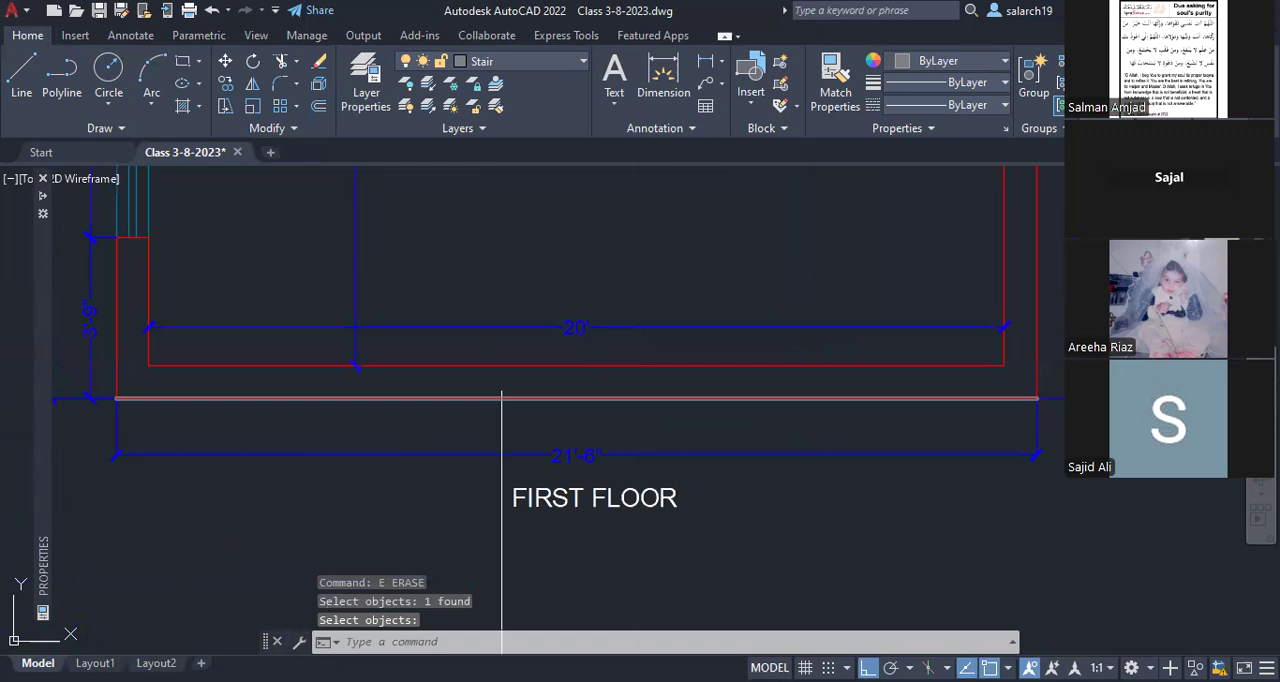
Step: Match the dashed treads and dashed landing lines of the first floor stair to the properties of a solid tread
{"action": "scroll", "coordinate": [670, 371], "scroll_direction": "down", "scroll_amount": 2}
{"action": "mouse_move", "coordinate": [612, 263]}
{"action": "middle_mouse_down"}
{"action": "mouse_move", "coordinate": [625, 365]}
{"action": "mouse_move", "coordinate": [619, 530]}
{"action": "middle_mouse_up"}
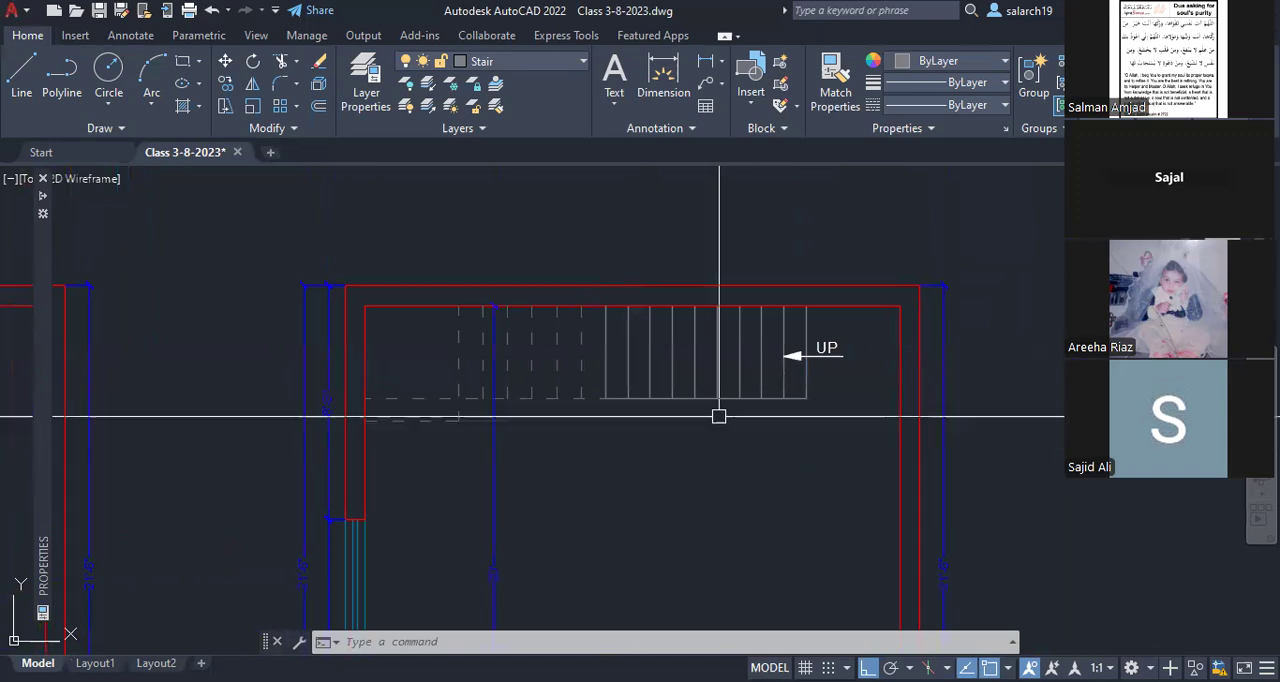
{"action": "scroll", "coordinate": [832, 350], "scroll_direction": "up", "scroll_amount": 4}
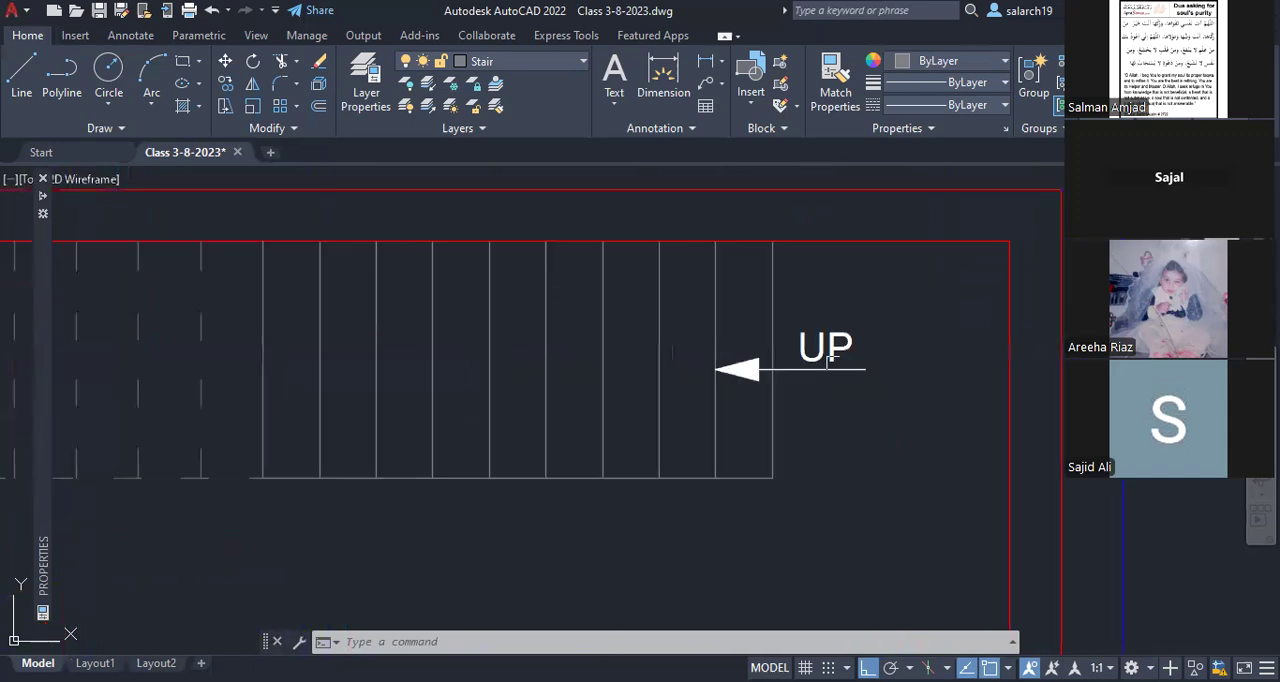
{"action": "scroll", "coordinate": [844, 373], "scroll_direction": "down", "scroll_amount": 4}
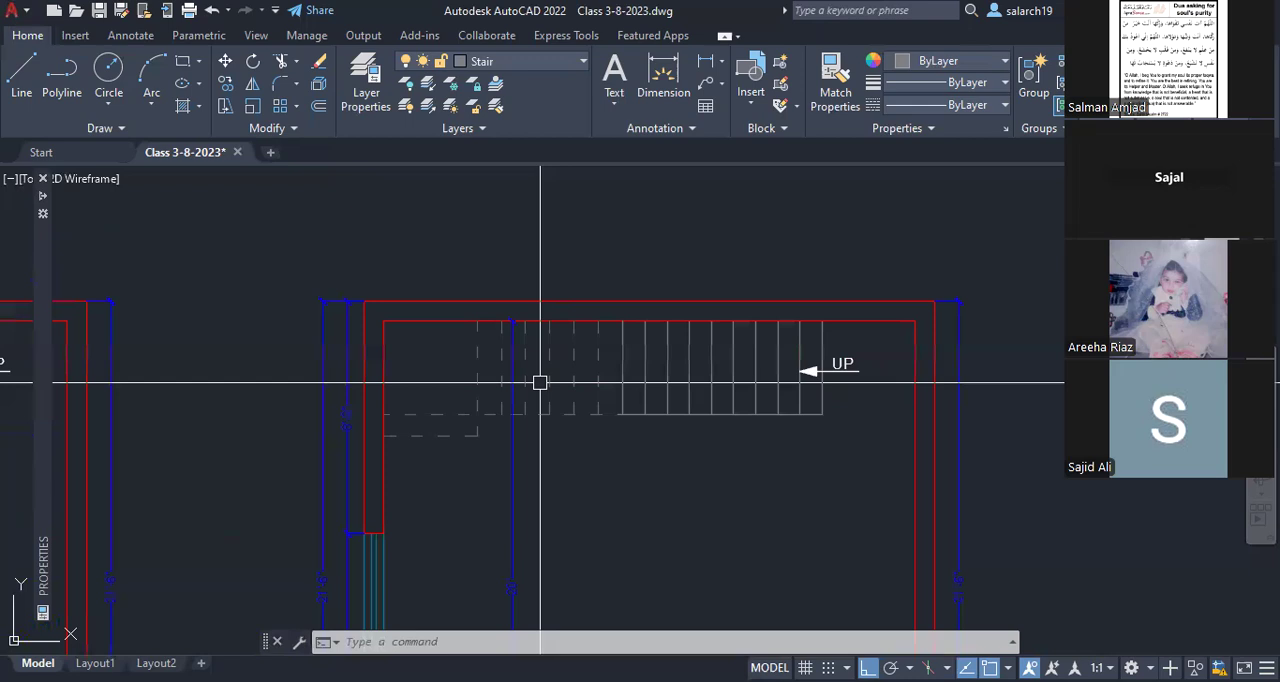
{"action": "scroll", "coordinate": [540, 382], "scroll_direction": "up", "scroll_amount": 2}
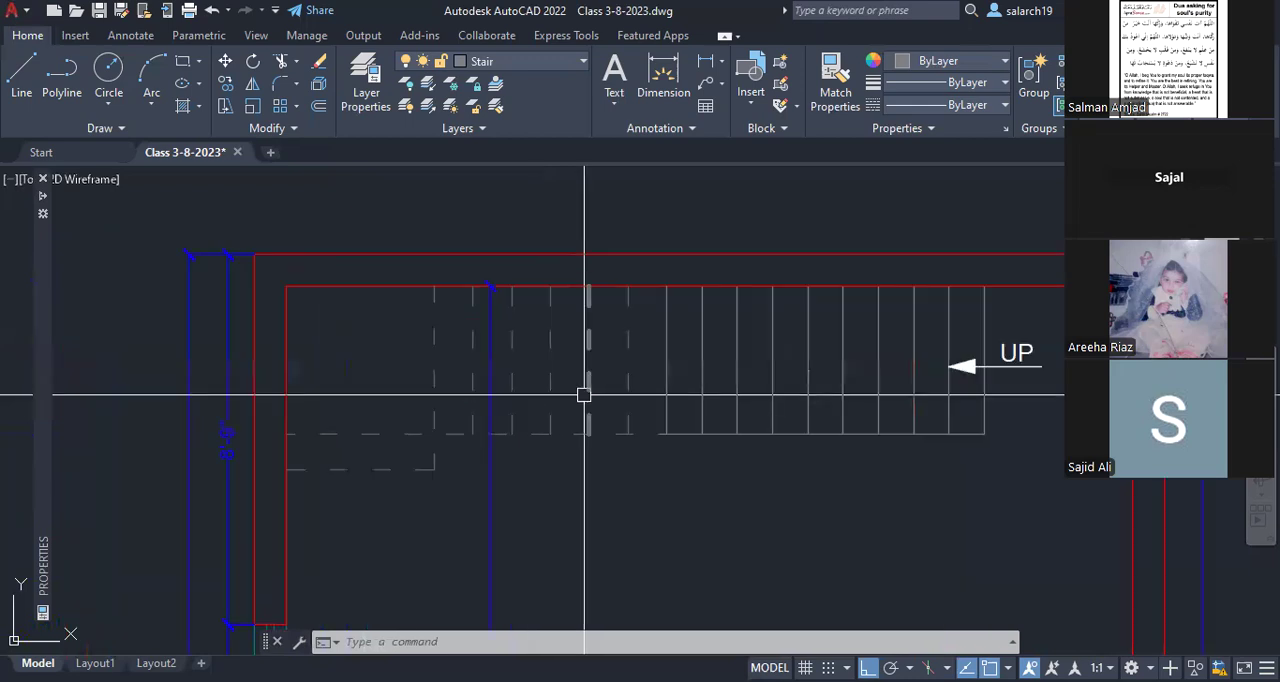
{"action": "type", "text": "ma"}
{"action": "key", "text": "Return"}
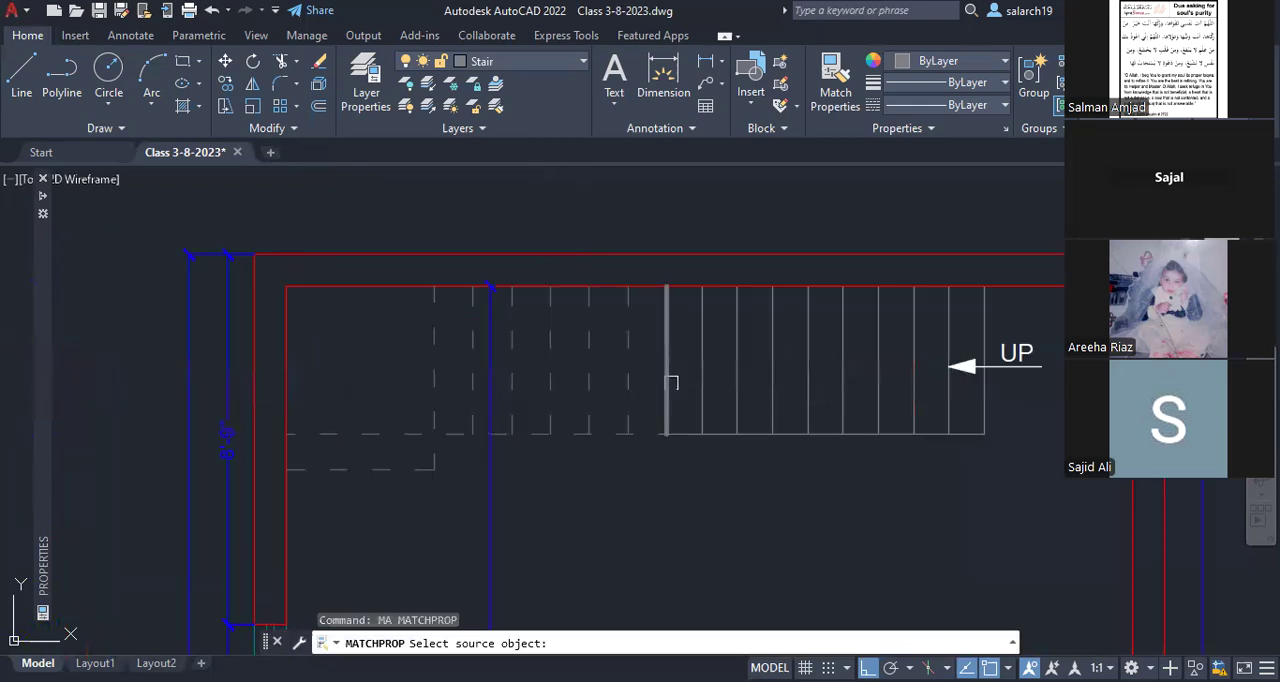
{"action": "left_click", "coordinate": [670, 383]}
{"action": "left_click", "coordinate": [512, 380]}
{"action": "left_click", "coordinate": [473, 380]}
{"action": "left_click", "coordinate": [432, 375]}
{"action": "left_click", "coordinate": [416, 433]}
{"action": "left_click", "coordinate": [405, 468]}
{"action": "left_click", "coordinate": [667, 415]}
{"action": "key", "text": "Escape"}
Step: Copy the first floor's UP arrow and label to the middle of the low step's front edge beside the left wall
{"action": "mouse_move", "coordinate": [768, 398]}
{"action": "middle_mouse_down"}
{"action": "mouse_move", "coordinate": [670, 394]}
{"action": "mouse_move", "coordinate": [681, 338]}
{"action": "middle_mouse_up"}
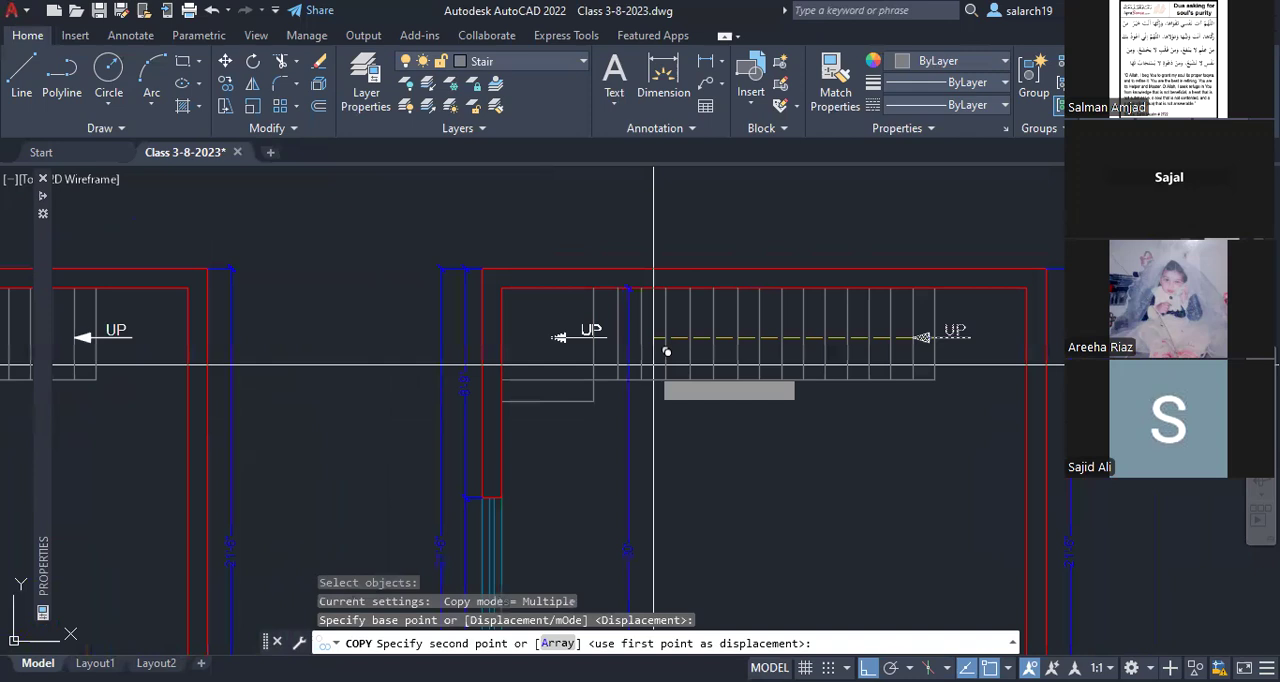
{"action": "scroll", "coordinate": [654, 365], "scroll_direction": "up", "scroll_amount": 4}
{"action": "left_click", "coordinate": [650, 405]}
{"action": "key", "text": "Escape"}
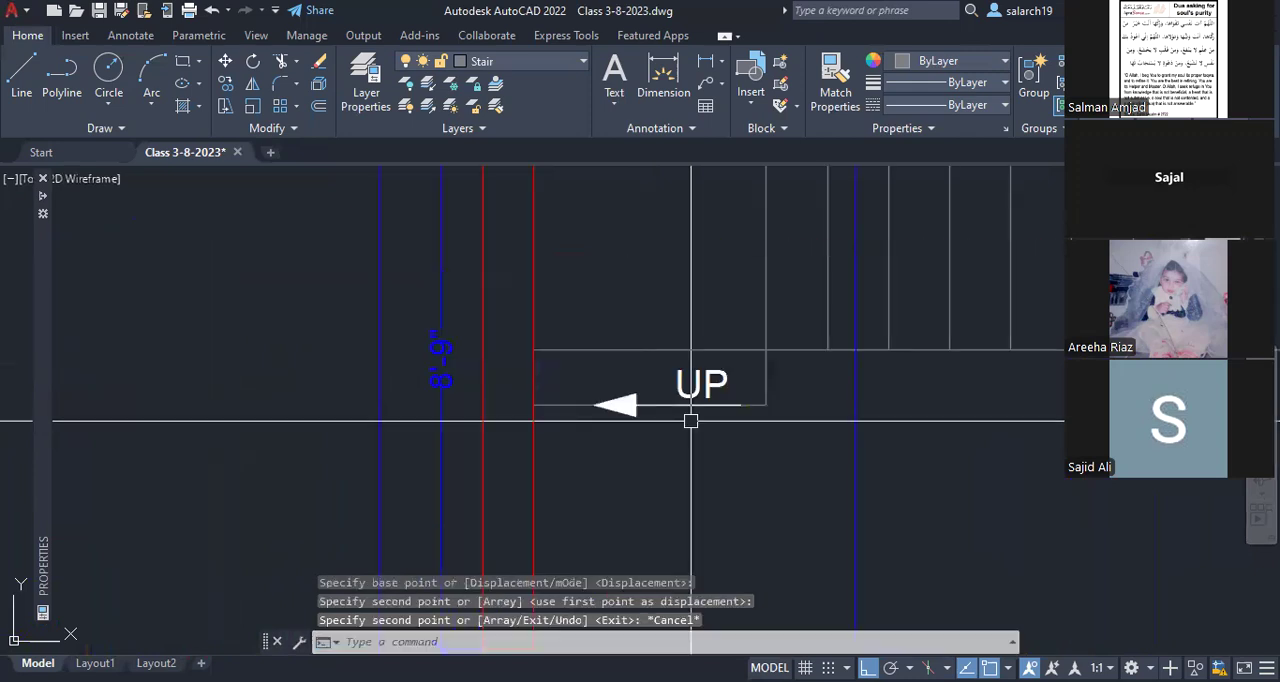
Step: Rotate the copied arrow to point vertically towards the landing
{"action": "type", "text": "ro"}
{"action": "key", "text": "Return"}
{"action": "left_click", "coordinate": [748, 440]}
{"action": "key", "text": "Return"}
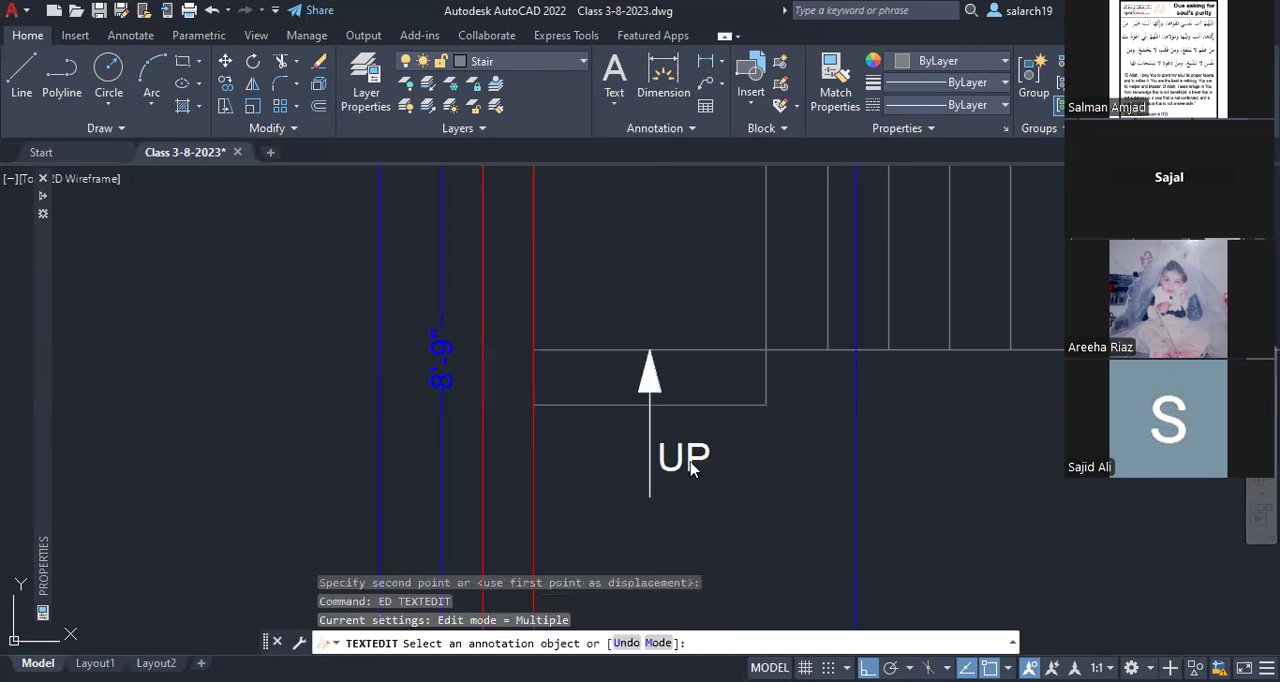
Step: Change the label beside the vertical arrow from UP to DN
{"action": "left_click", "coordinate": [690, 470]}
{"action": "type", "text": "D"}
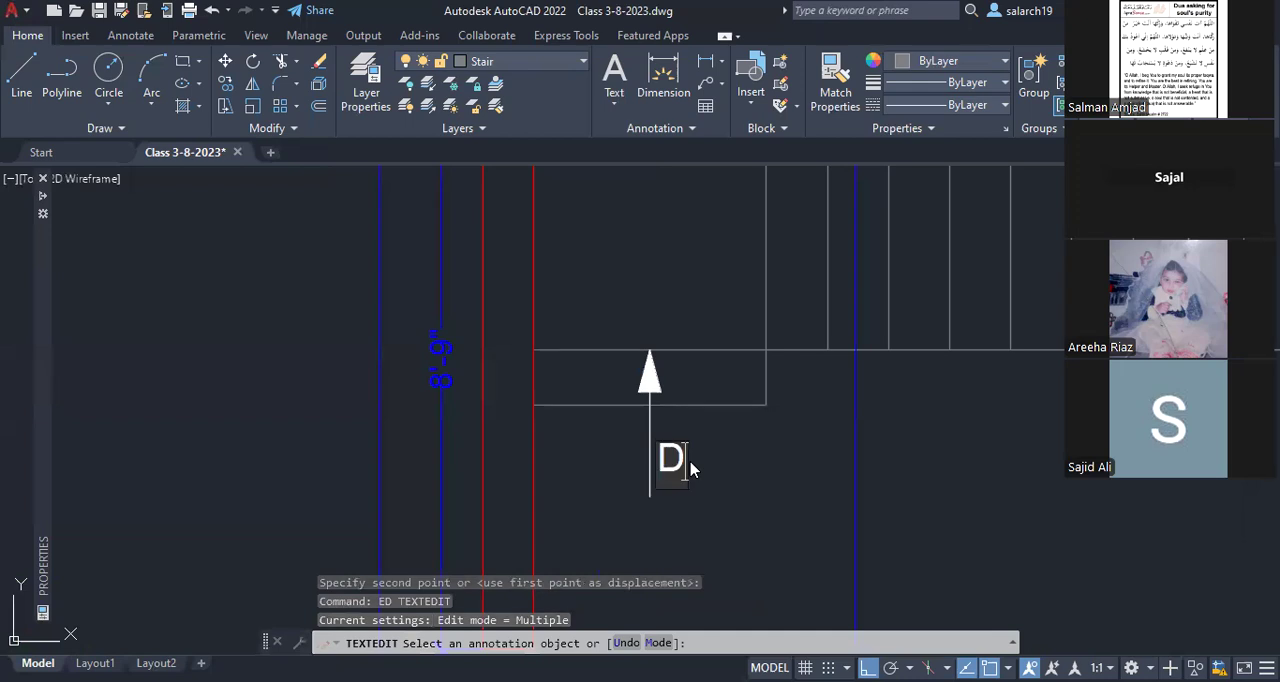
{"action": "type", "text": "OWN"}
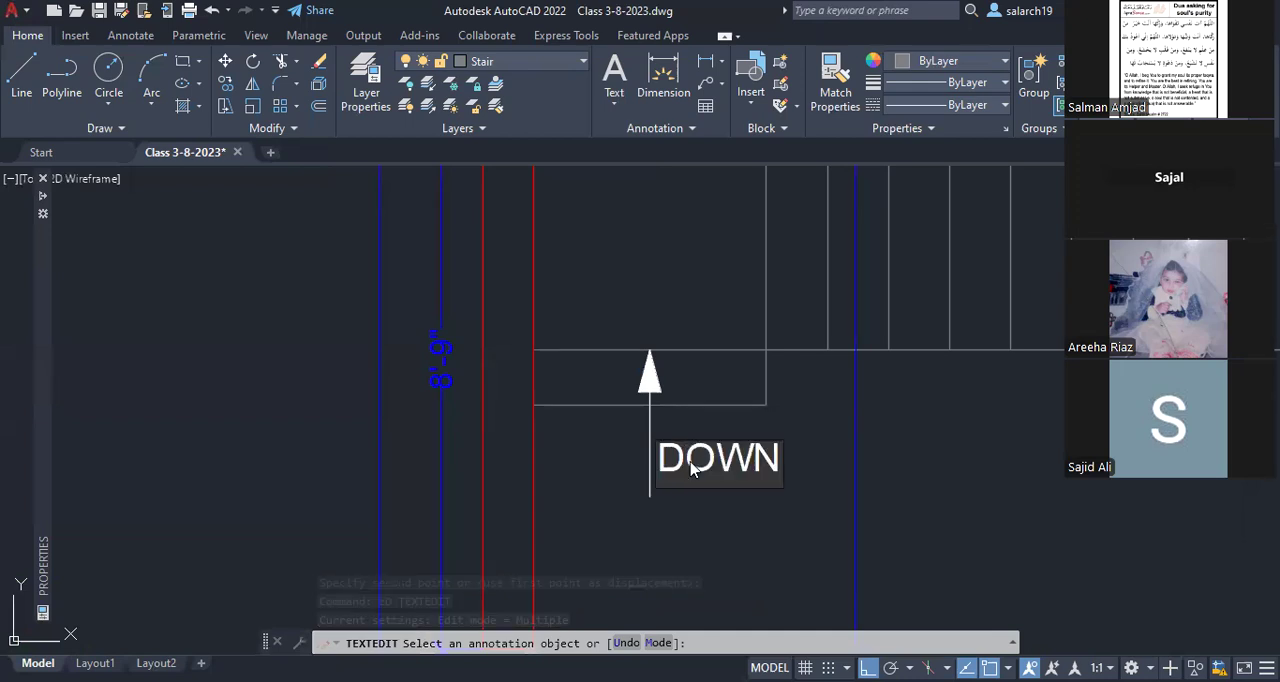
{"action": "key", "text": "BackSpace"}
{"action": "key", "text": "BackSpace"}
{"action": "key", "text": "BackSpace"}
{"action": "type", "text": "N."}
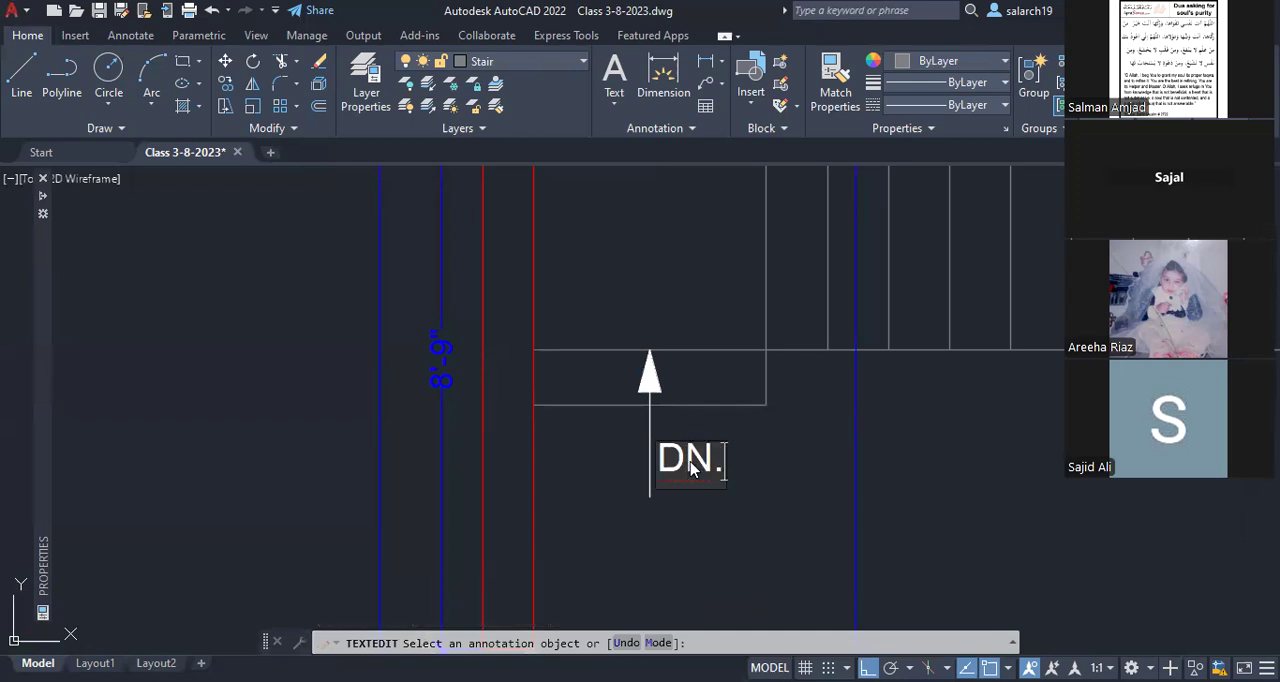
{"action": "key", "text": "Return"}
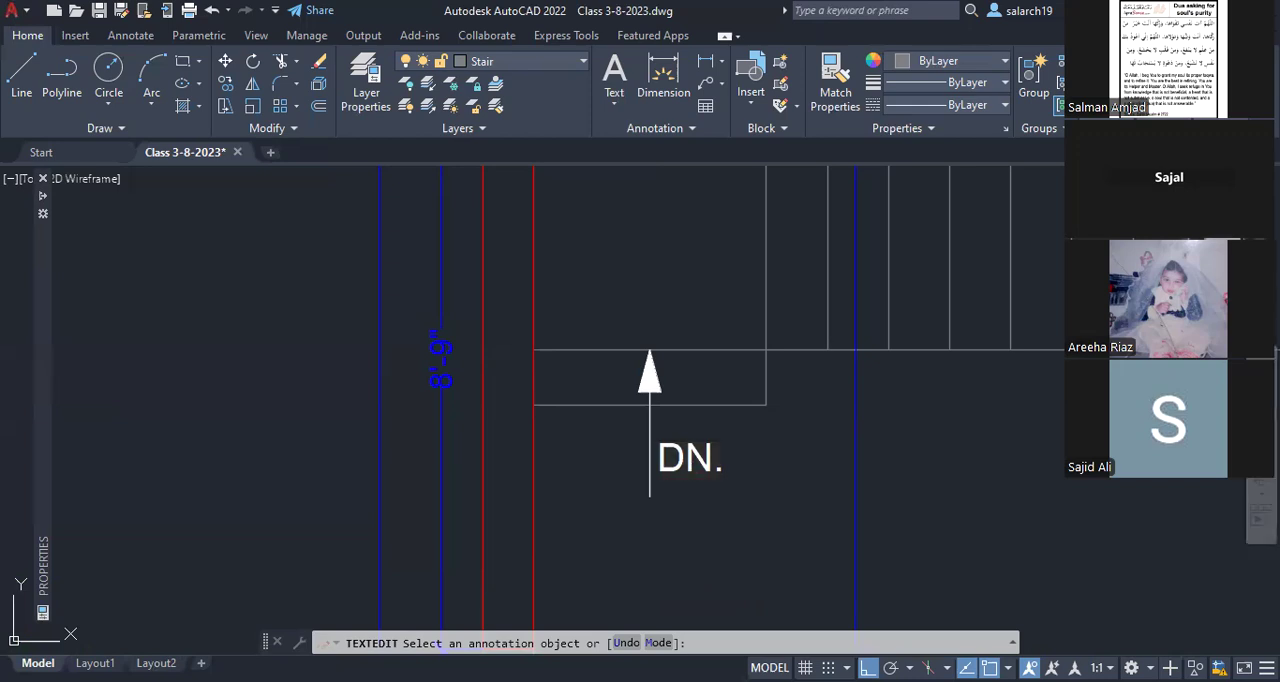
Step: Move the DN. arrow slightly upward so its tip passes the landing's edge line
{"action": "key", "text": "Escape"}
{"action": "type", "text": "m"}
{"action": "key", "text": "Return"}
{"action": "left_click", "coordinate": [676, 392]}
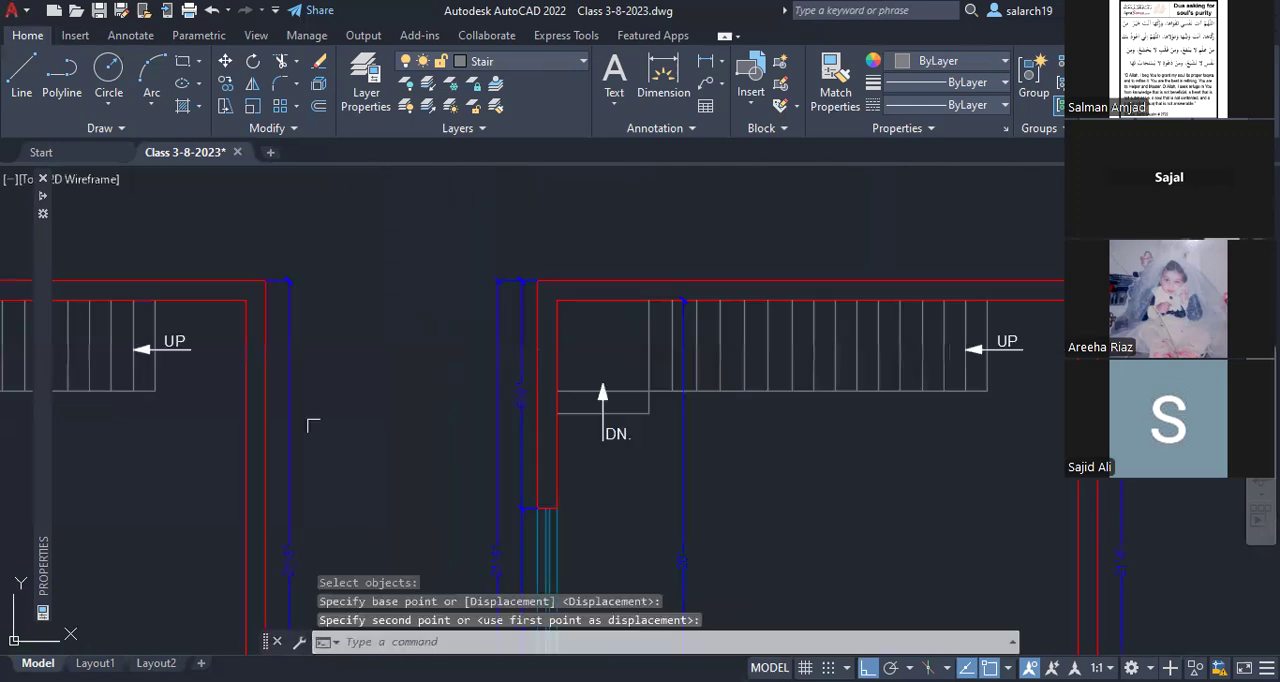
Step: Copy the UP label below the ground floor stair and change the copy's text to TREAD = 10"-11"
{"action": "middle_click_drag", "start_coordinate": [313, 425], "coordinate": [882, 439]}
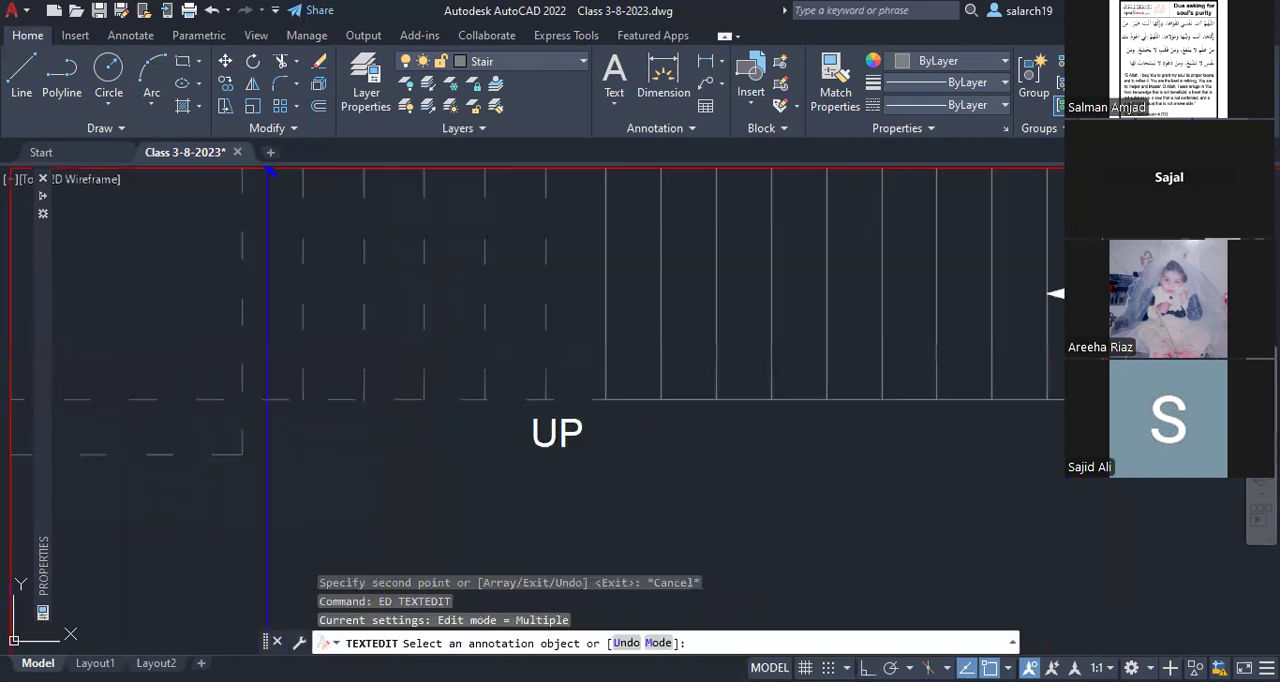
{"action": "left_click", "coordinate": [616, 458]}
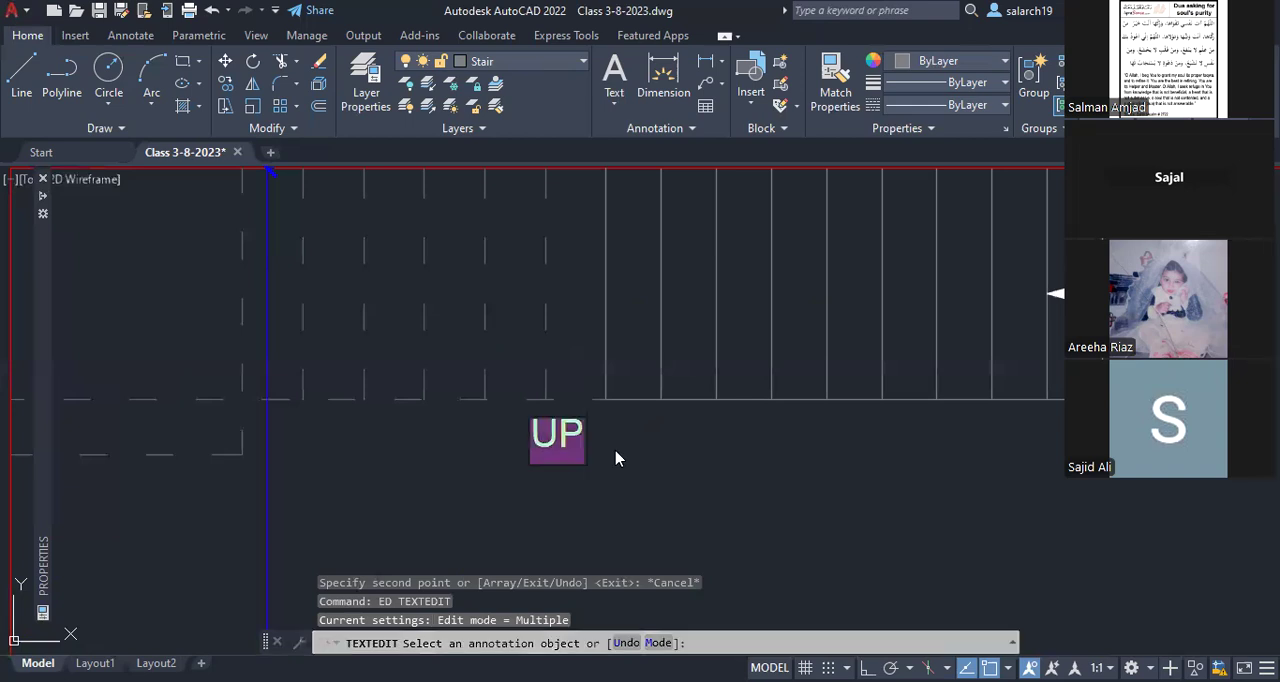
{"action": "type", "text": "TREAD"}
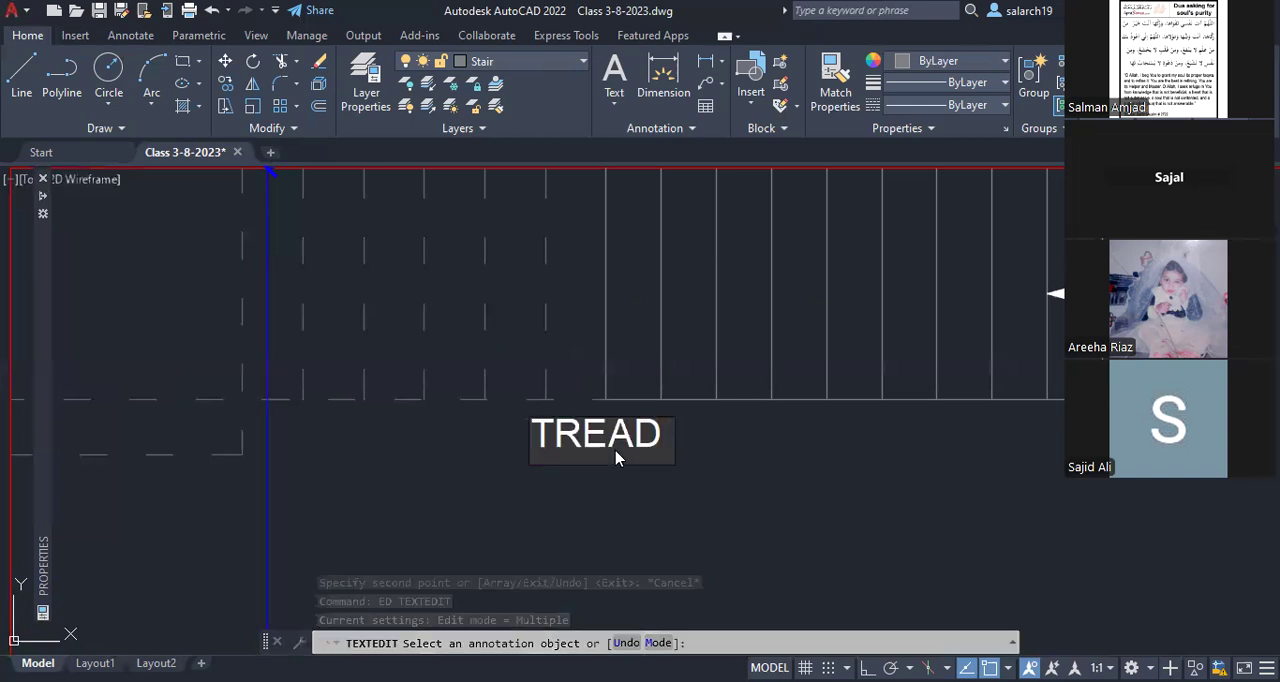
{"action": "type", "text": " = 10\""}
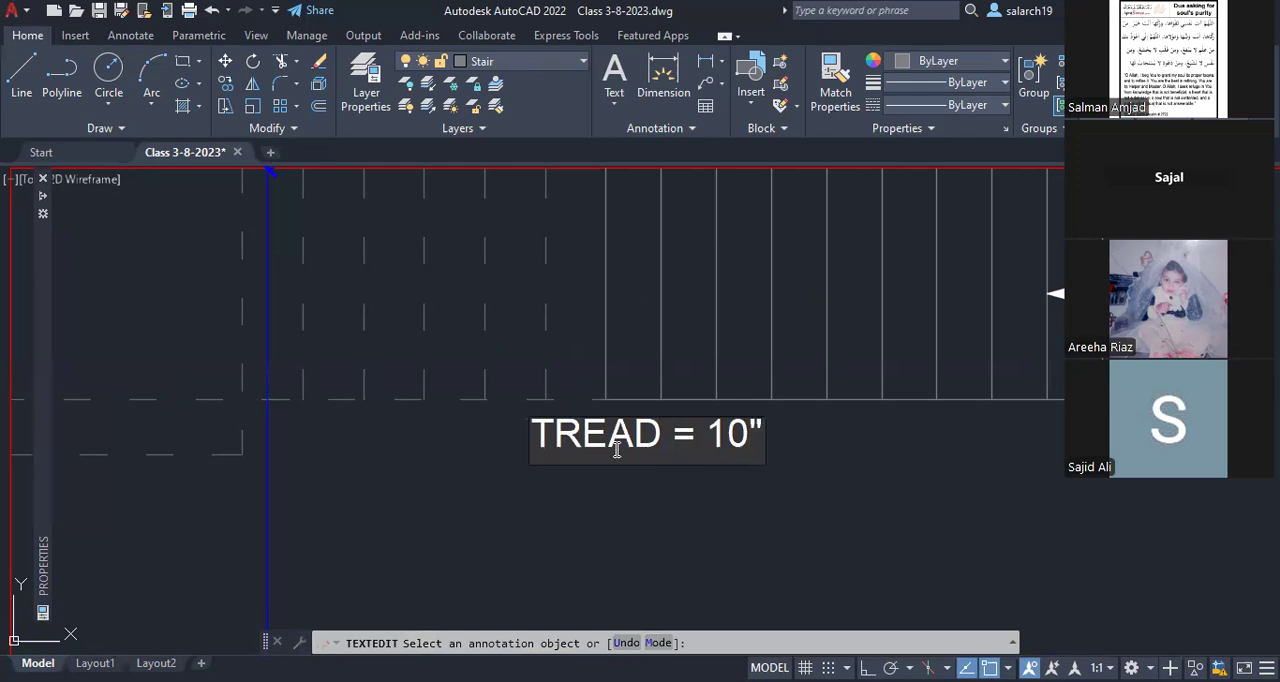
{"action": "type", "text": "-11\""}
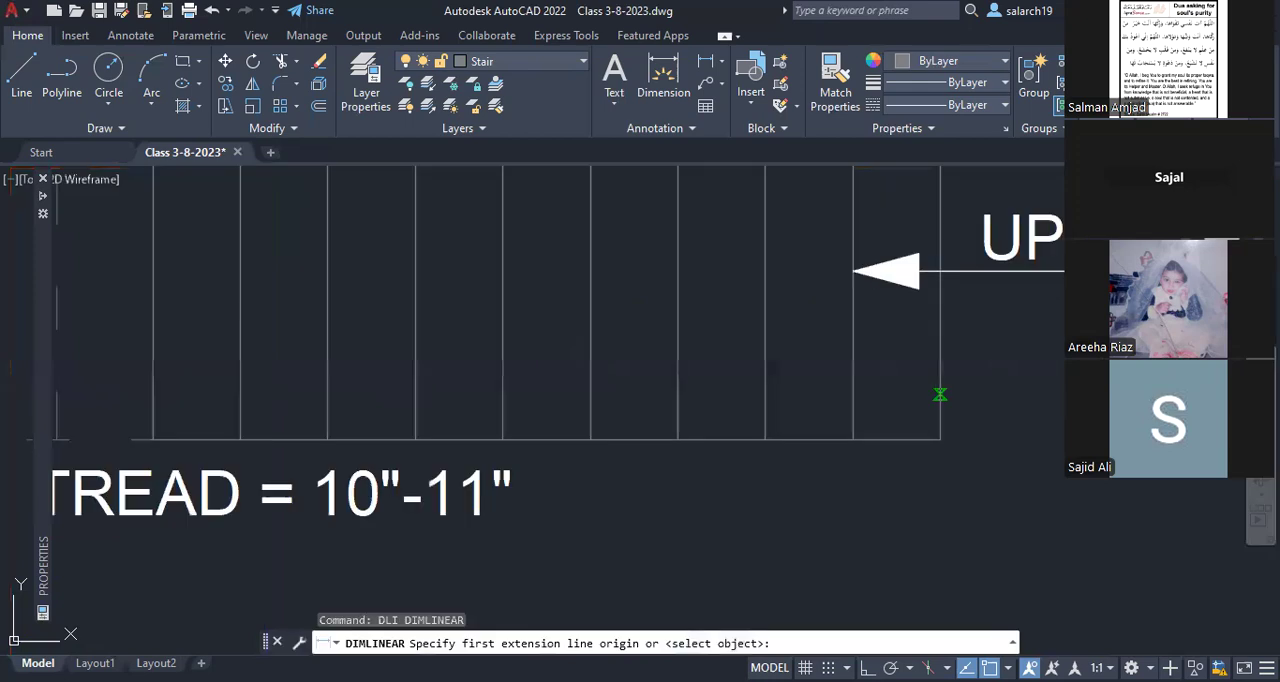
Step: Dimension the nine solid treads of the ground floor stair with a linear dimension and continued dimensions in one row
{"action": "left_click", "coordinate": [940, 394]}
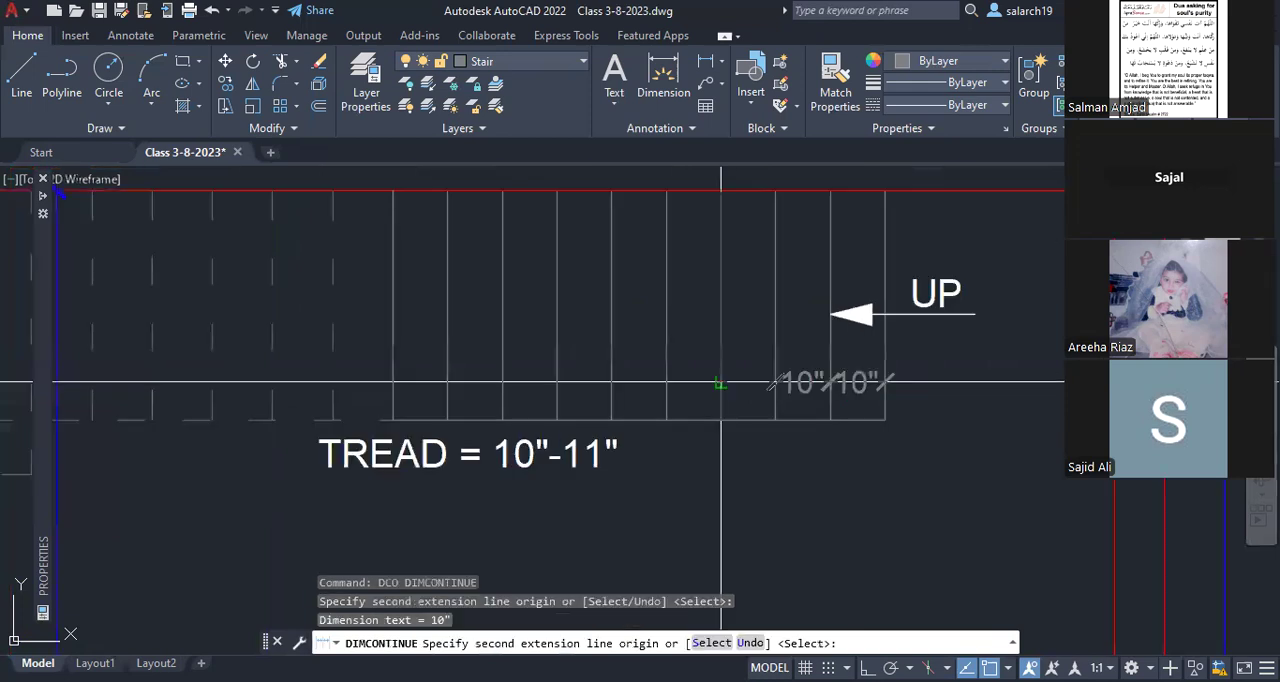
{"action": "left_click", "coordinate": [720, 383]}
{"action": "left_click", "coordinate": [666, 383]}
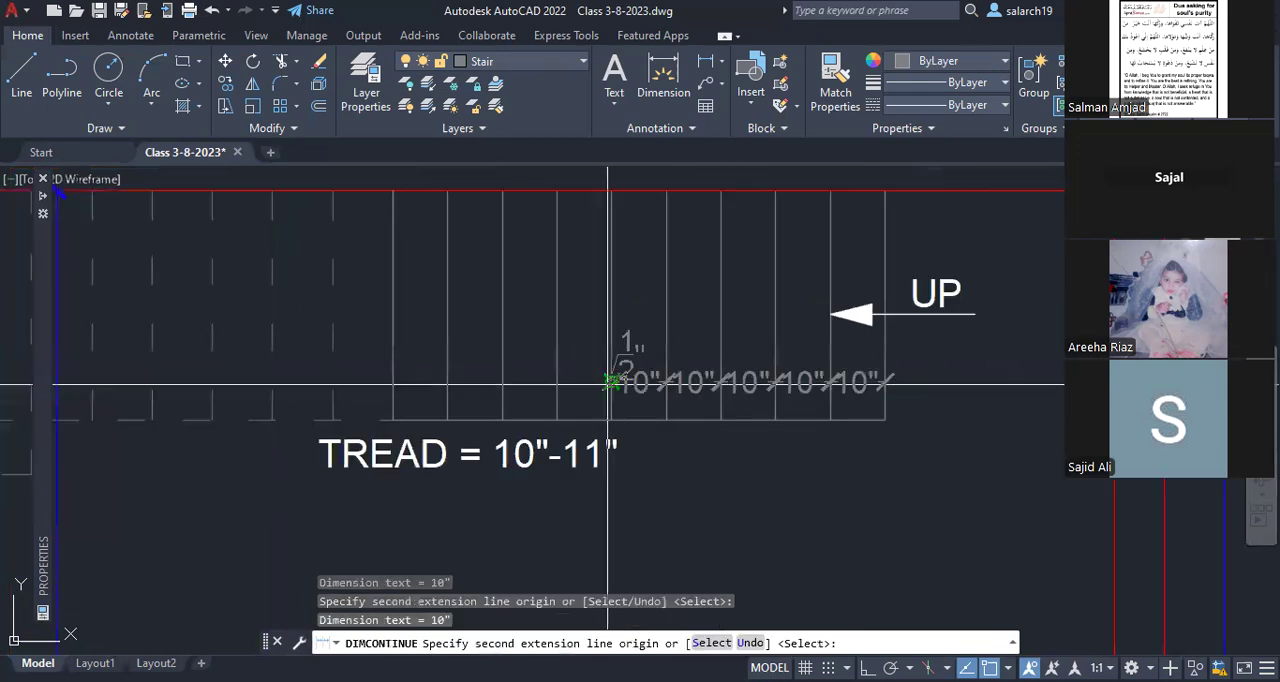
{"action": "left_click", "coordinate": [609, 383]}
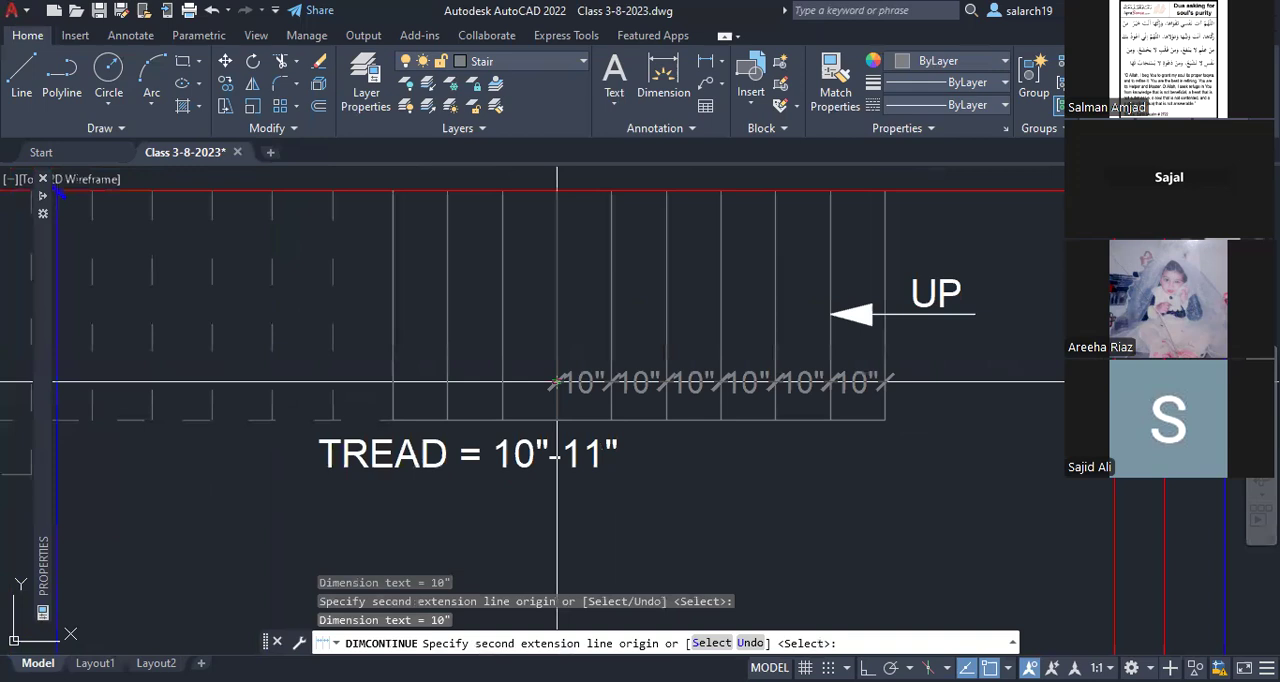
{"action": "left_click", "coordinate": [557, 381]}
{"action": "left_click", "coordinate": [502, 383]}
{"action": "left_click", "coordinate": [447, 386]}
{"action": "left_click", "coordinate": [393, 390]}
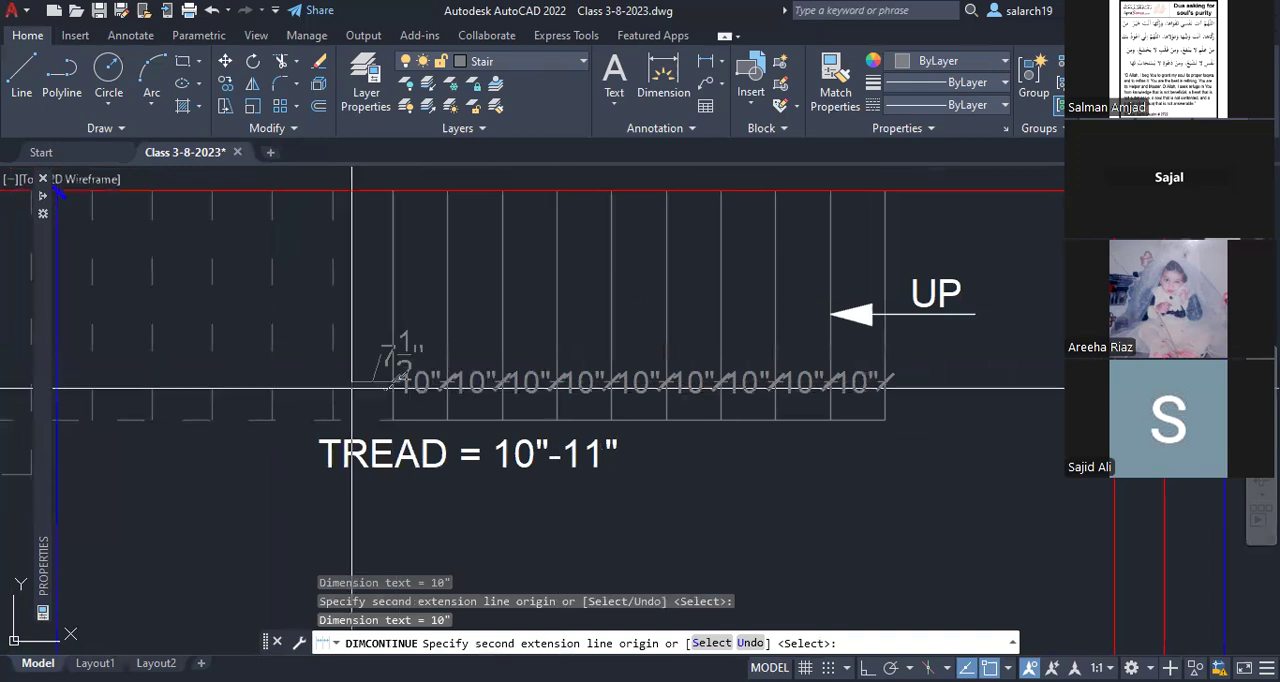
Step: Continue the dimension row across the six dashed treads and dimension the depth of the low step by the landing
{"action": "left_click", "coordinate": [337, 381]}
{"action": "middle_click_drag", "start_coordinate": [337, 381], "coordinate": [593, 376]}
{"action": "left_click", "coordinate": [529, 383]}
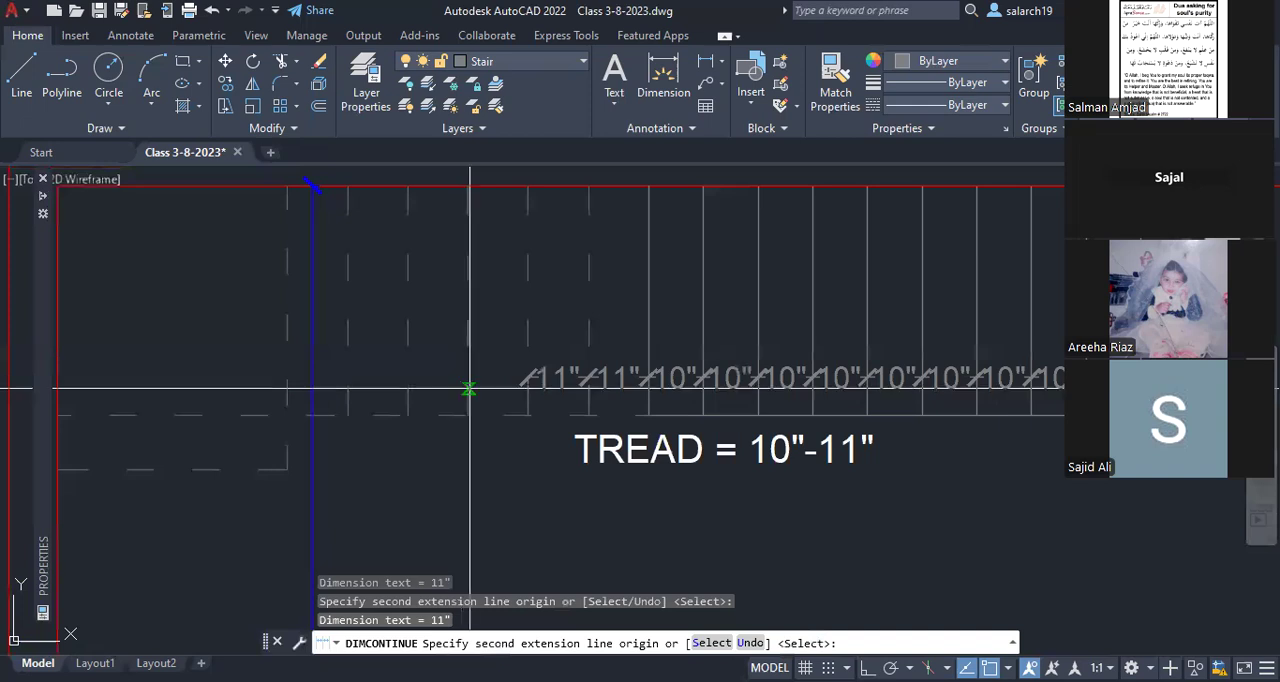
{"action": "left_click", "coordinate": [469, 389]}
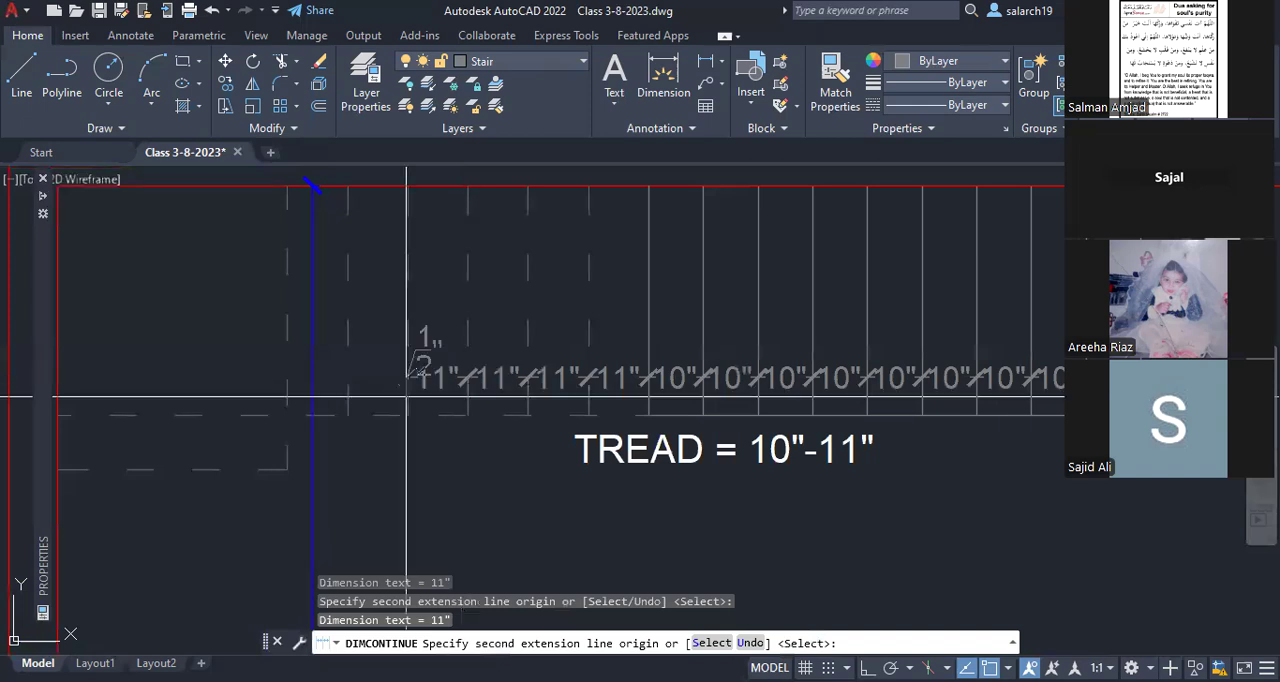
{"action": "left_click", "coordinate": [347, 389]}
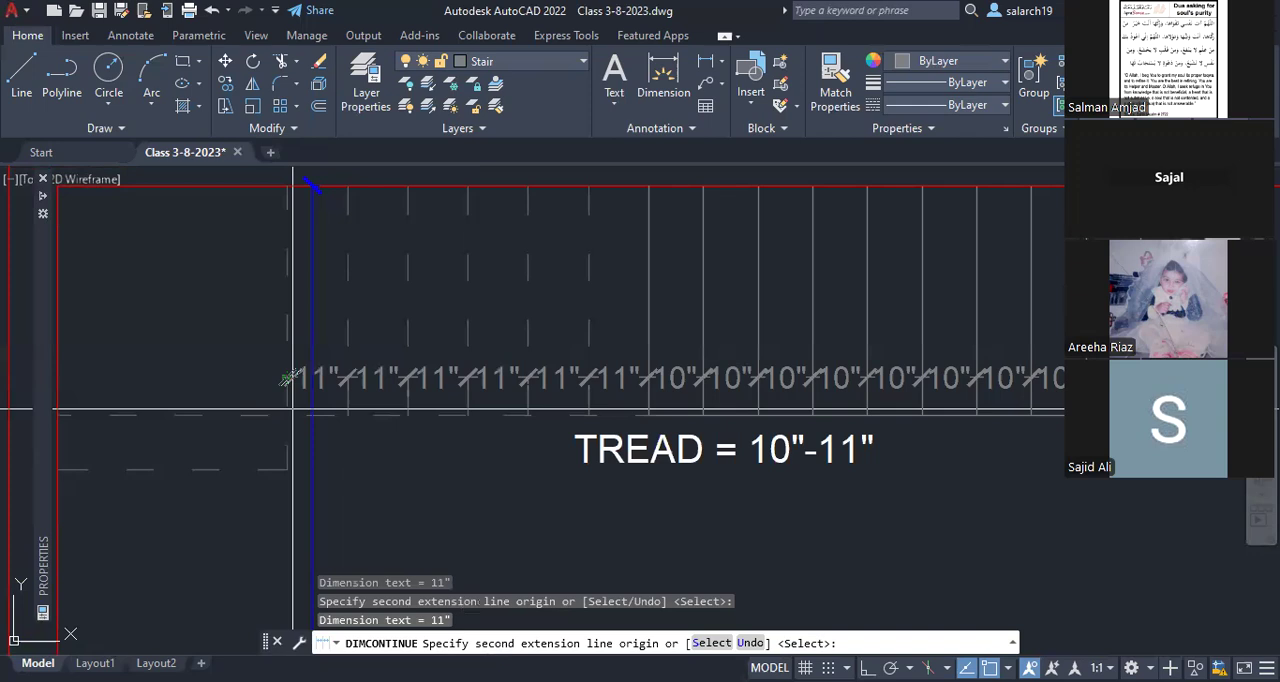
{"action": "key", "text": "Escape"}
{"action": "middle_click_drag", "start_coordinate": [235, 435], "coordinate": [431, 435]}
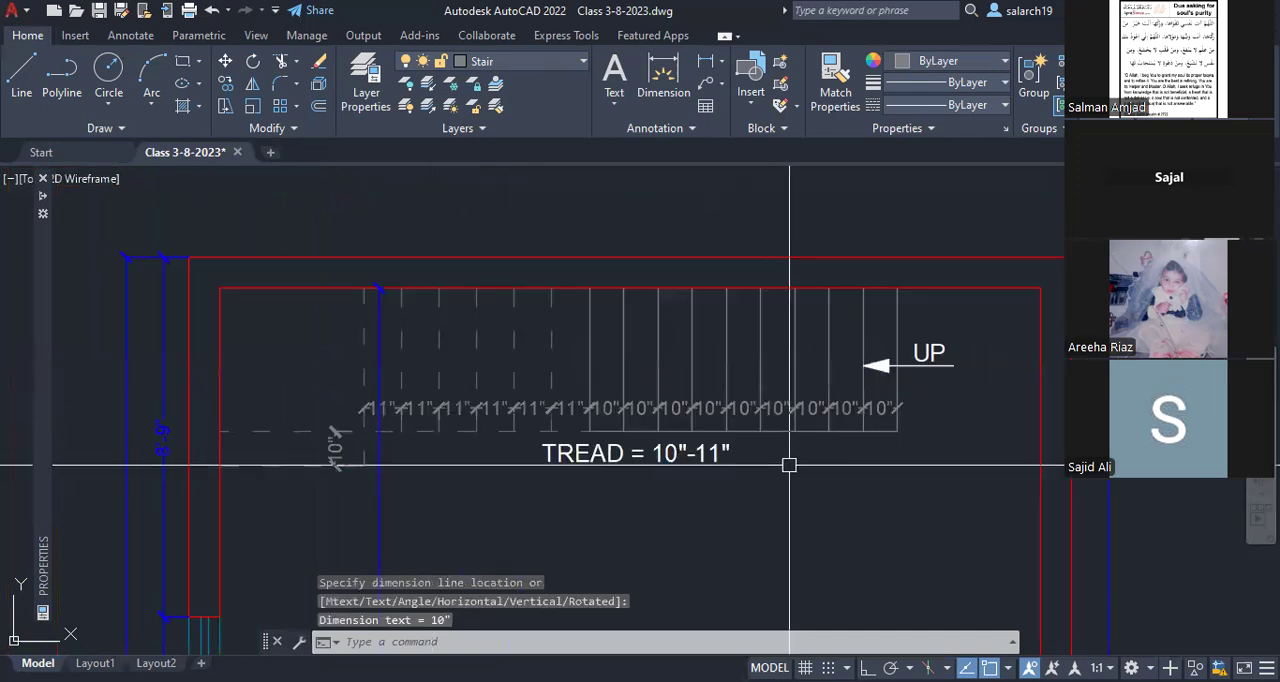
Step: Match all stair tread dimensions to the properties of the blue wall dimension beside the left wall
{"action": "type", "text": "ma"}
{"action": "key", "text": "Return"}
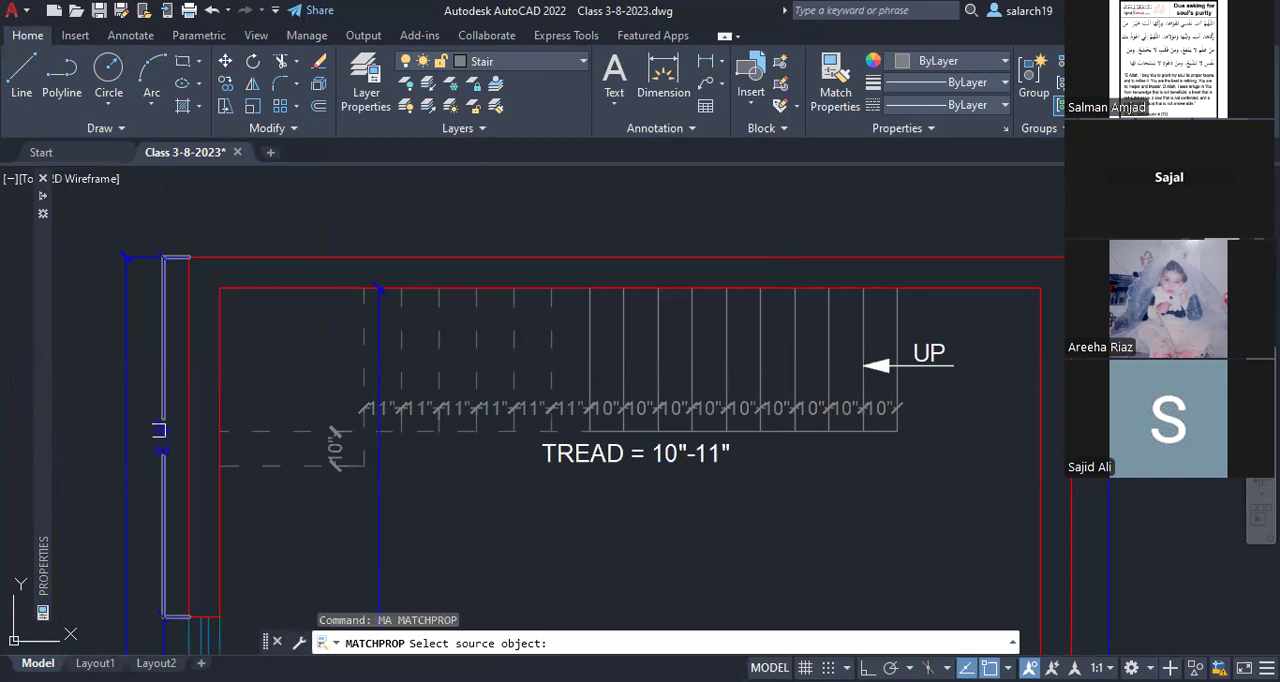
{"action": "left_click", "coordinate": [159, 430]}
{"action": "left_click", "coordinate": [330, 394]}
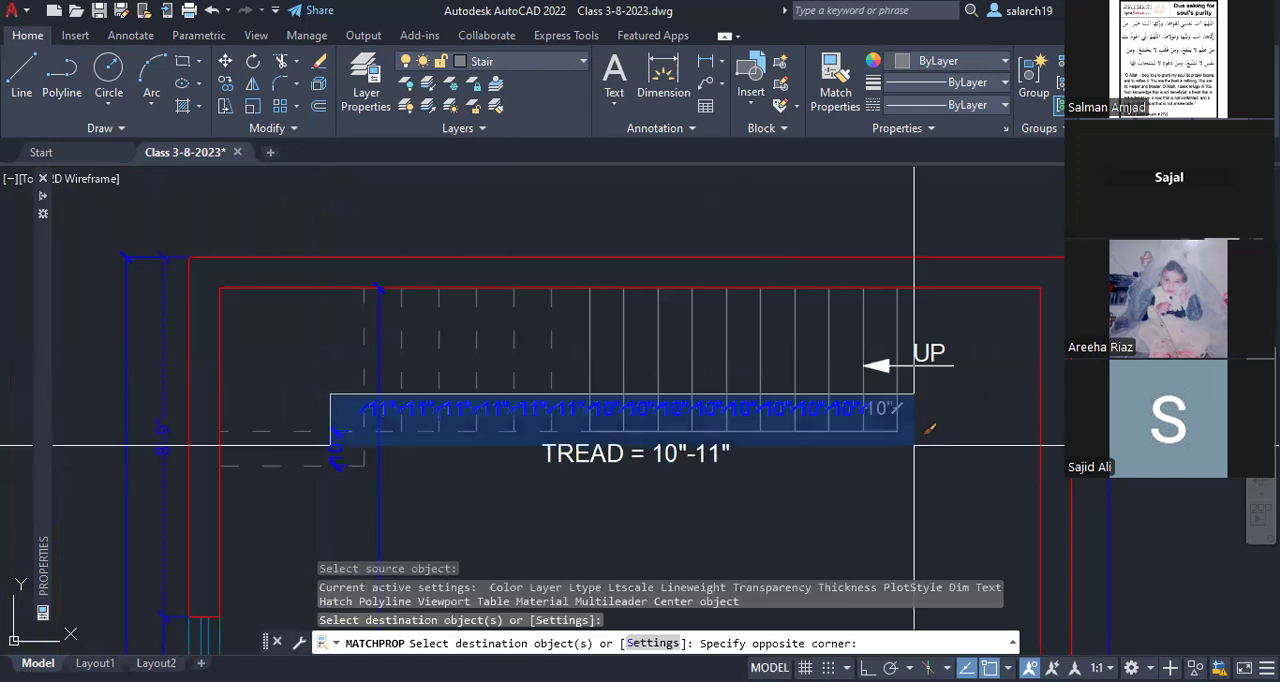
{"action": "left_click", "coordinate": [913, 443]}
{"action": "key", "text": "Escape"}
Step: Match the blue lower edge line of the ground floor stair to the properties of a solid tread
{"action": "scroll", "coordinate": [640, 480], "scroll_direction": "up", "scroll_amount": 2}
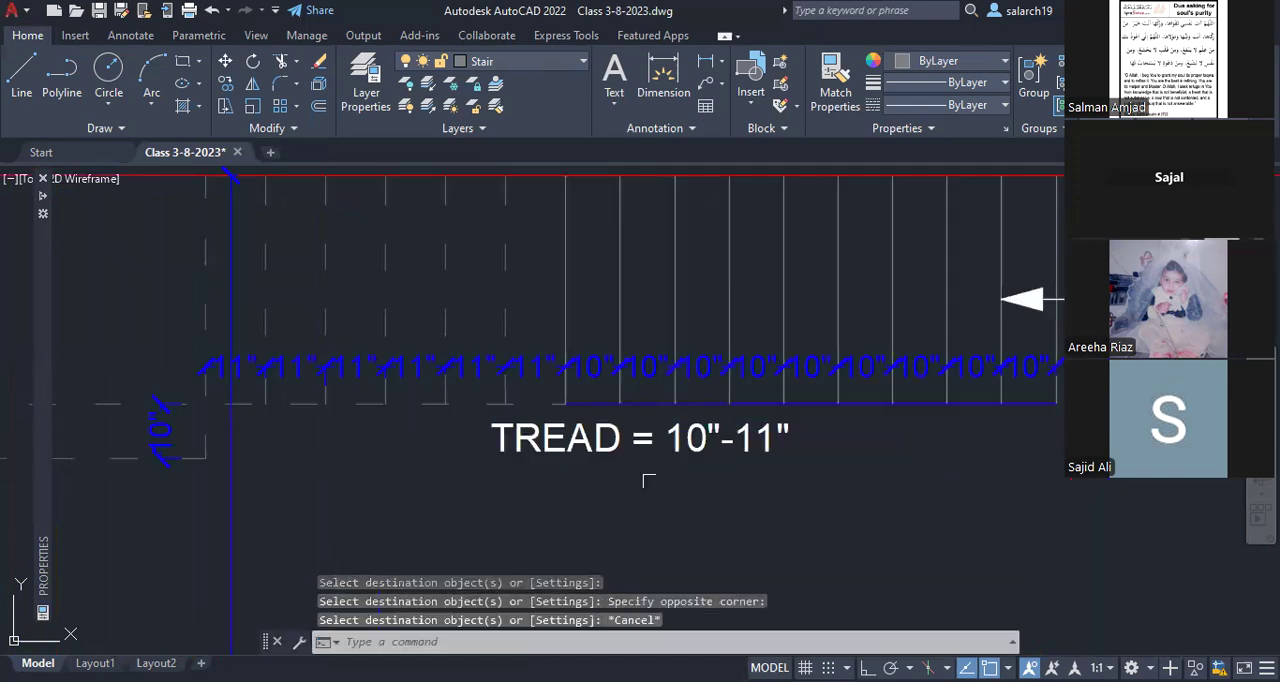
{"action": "middle_click_drag", "start_coordinate": [949, 462], "coordinate": [834, 471]}
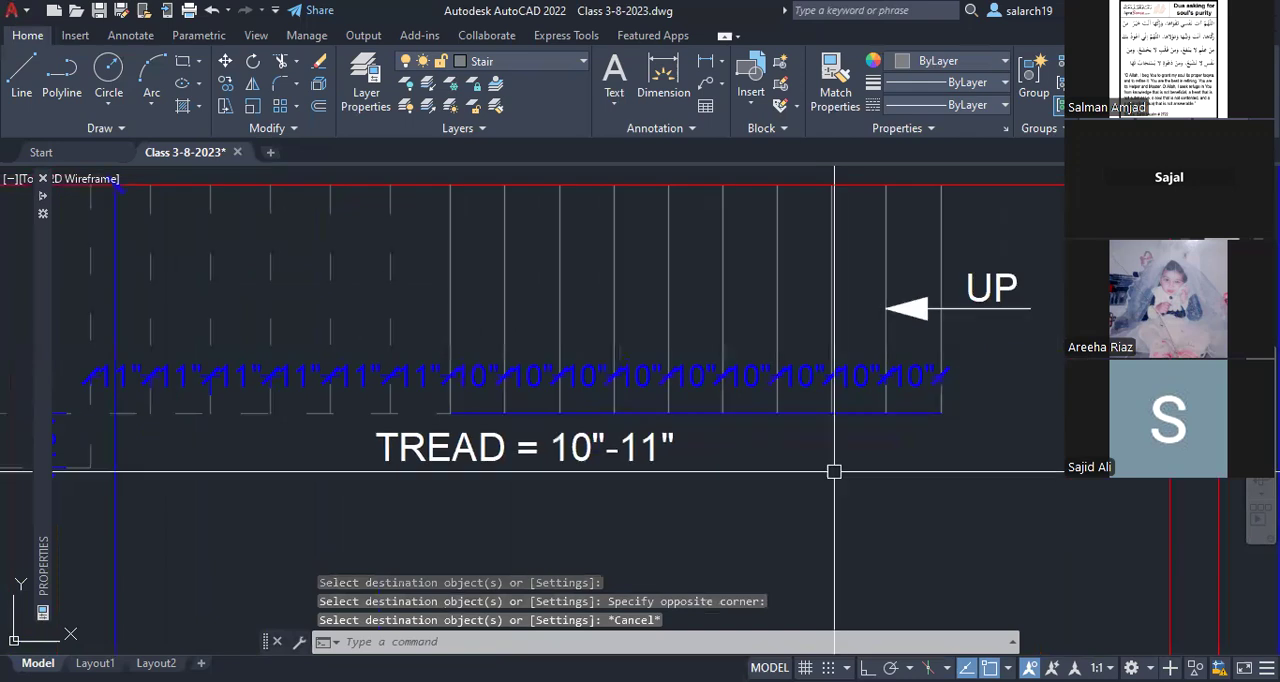
{"action": "type", "text": "ma"}
{"action": "key", "text": "Return"}
{"action": "left_click", "coordinate": [829, 340]}
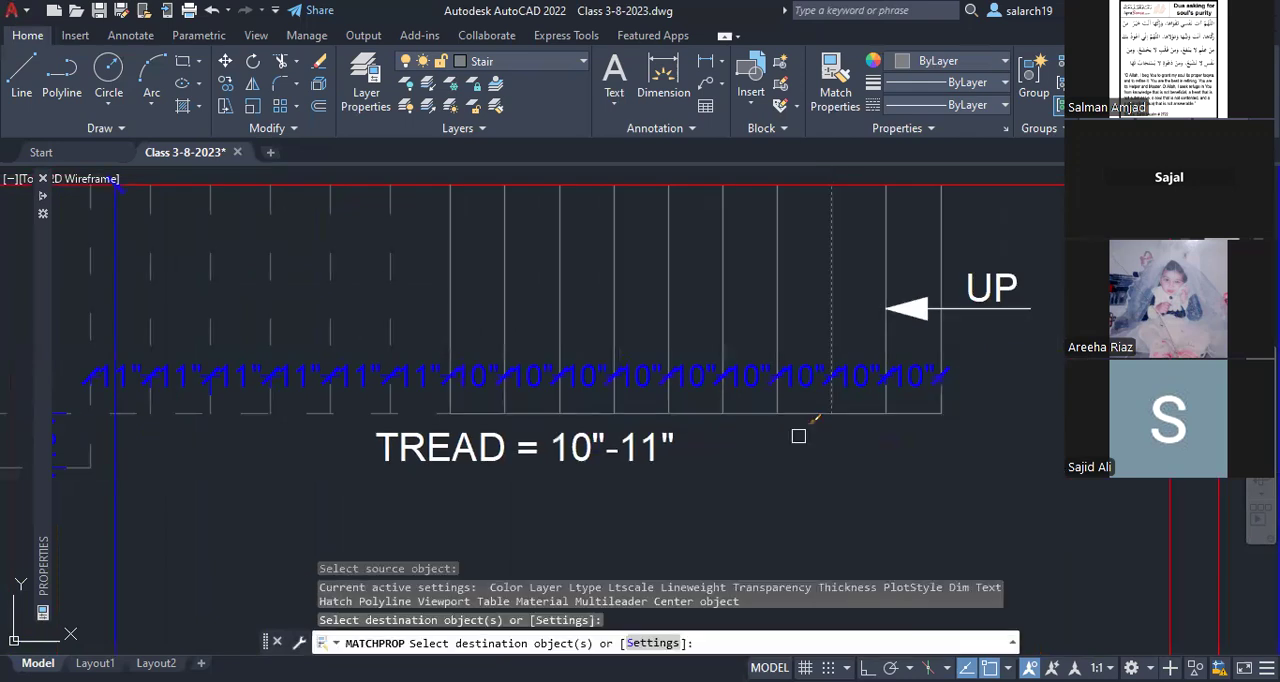
{"action": "key", "text": "Escape"}
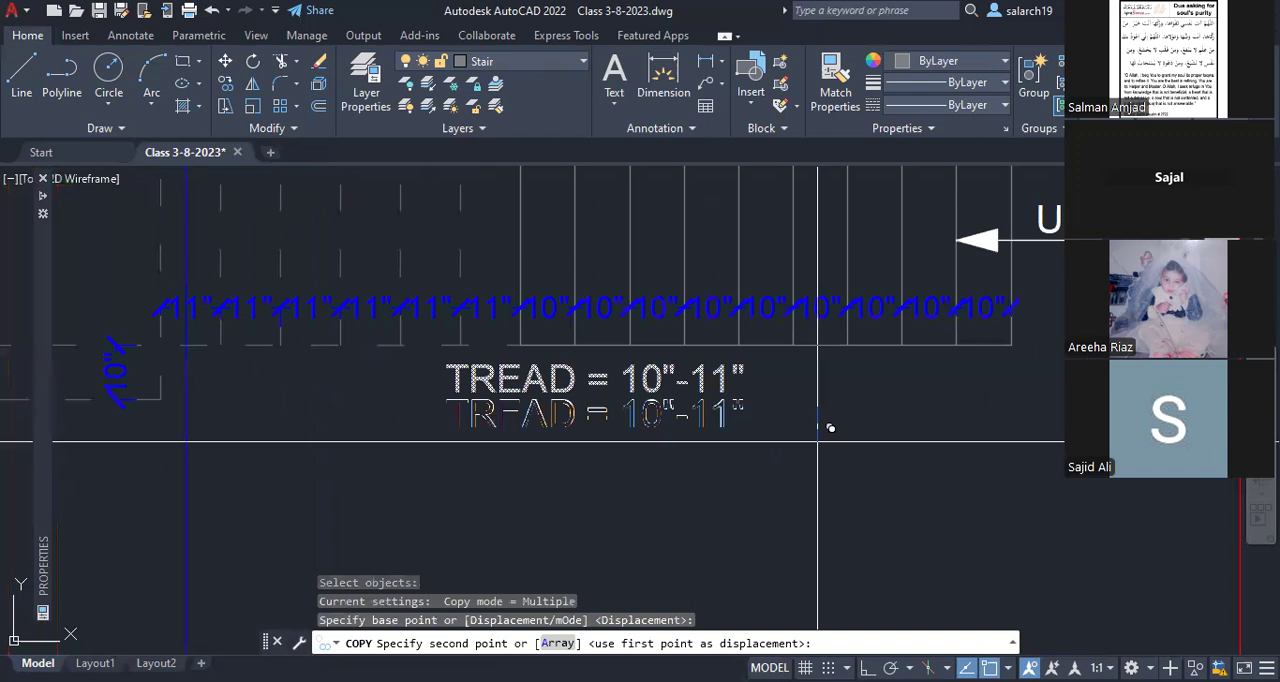
Step: Place a copy of the TREAD note directly below it and change the copy's word TREAD to RISER
{"action": "left_click", "coordinate": [830, 428]}
{"action": "key", "text": "Escape"}
{"action": "type", "text": "ed"}
{"action": "key", "text": "Return"}
{"action": "left_click", "coordinate": [700, 428]}
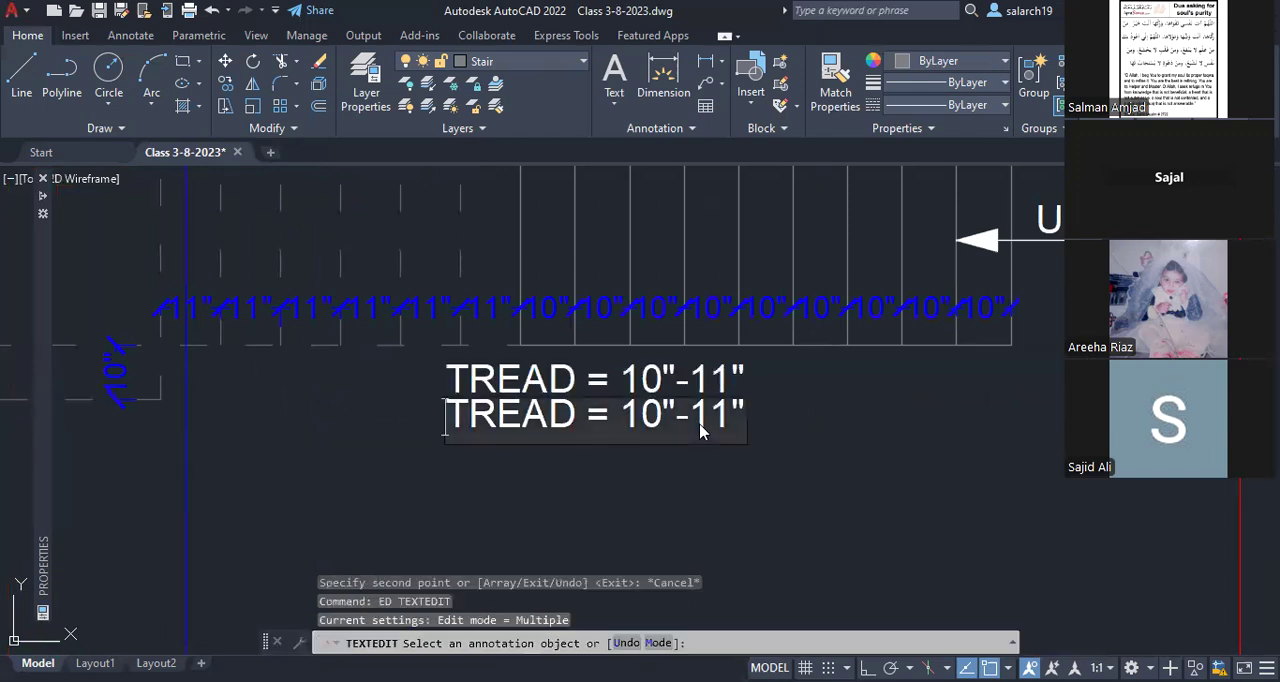
{"action": "key", "text": "Delete"}
{"action": "key", "text": "Delete"}
{"action": "key", "text": "Delete"}
{"action": "key", "text": "Delete"}
{"action": "key", "text": "Delete"}
{"action": "type", "text": "RI"}
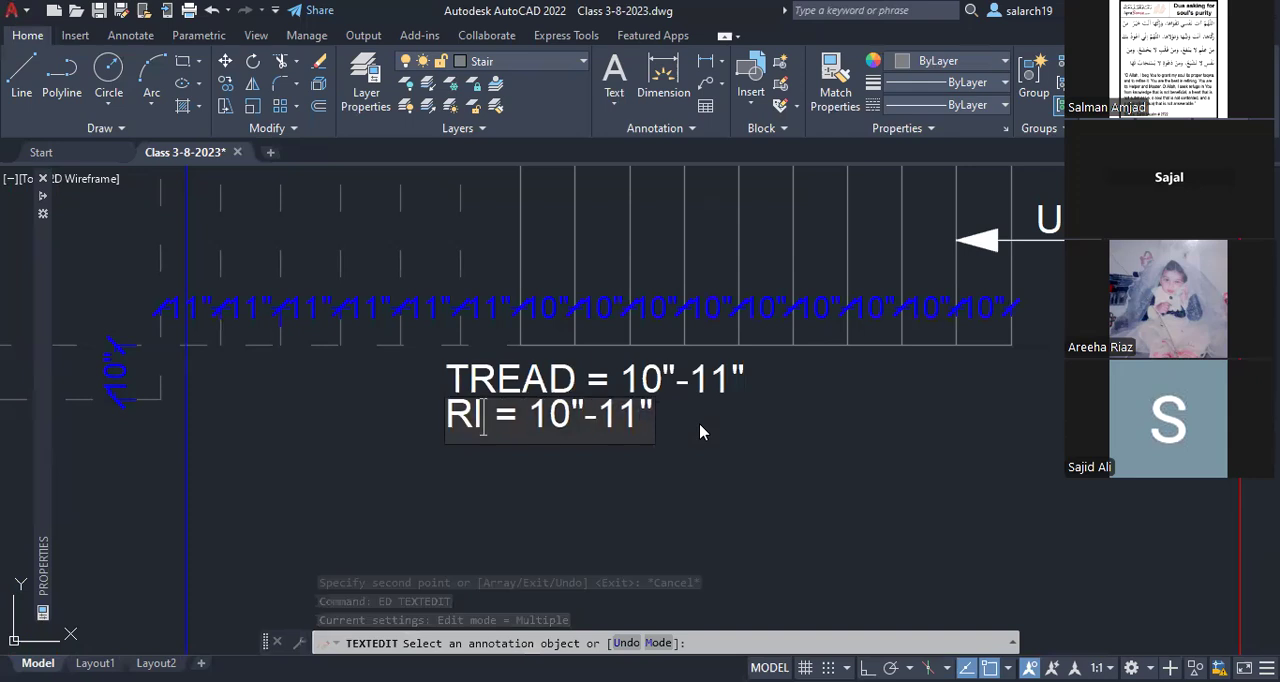
{"action": "type", "text": "SER"}
Step: Replace the value in the RISER note with 7.33" and finish the text editing
{"action": "key", "text": "Right"}
{"action": "key", "text": "Right"}
{"action": "key", "text": "Right"}
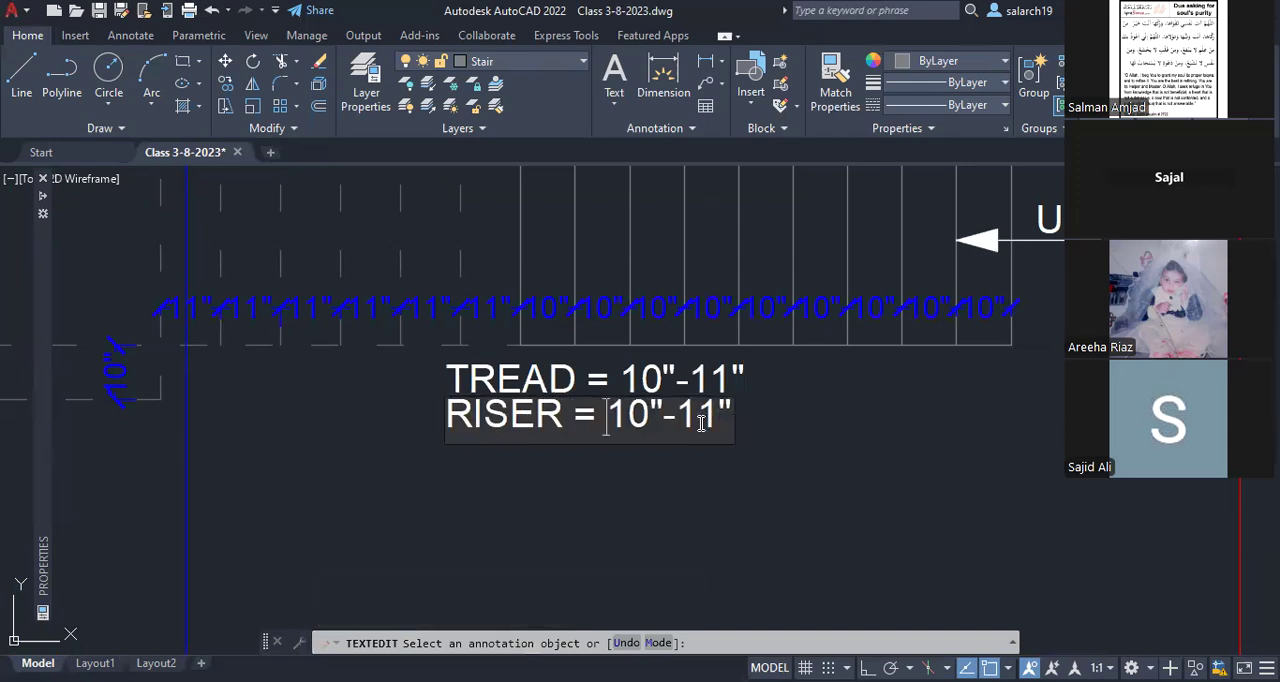
{"action": "key", "text": "Delete"}
{"action": "key", "text": "Delete"}
{"action": "key", "text": "Delete"}
{"action": "key", "text": "Delete"}
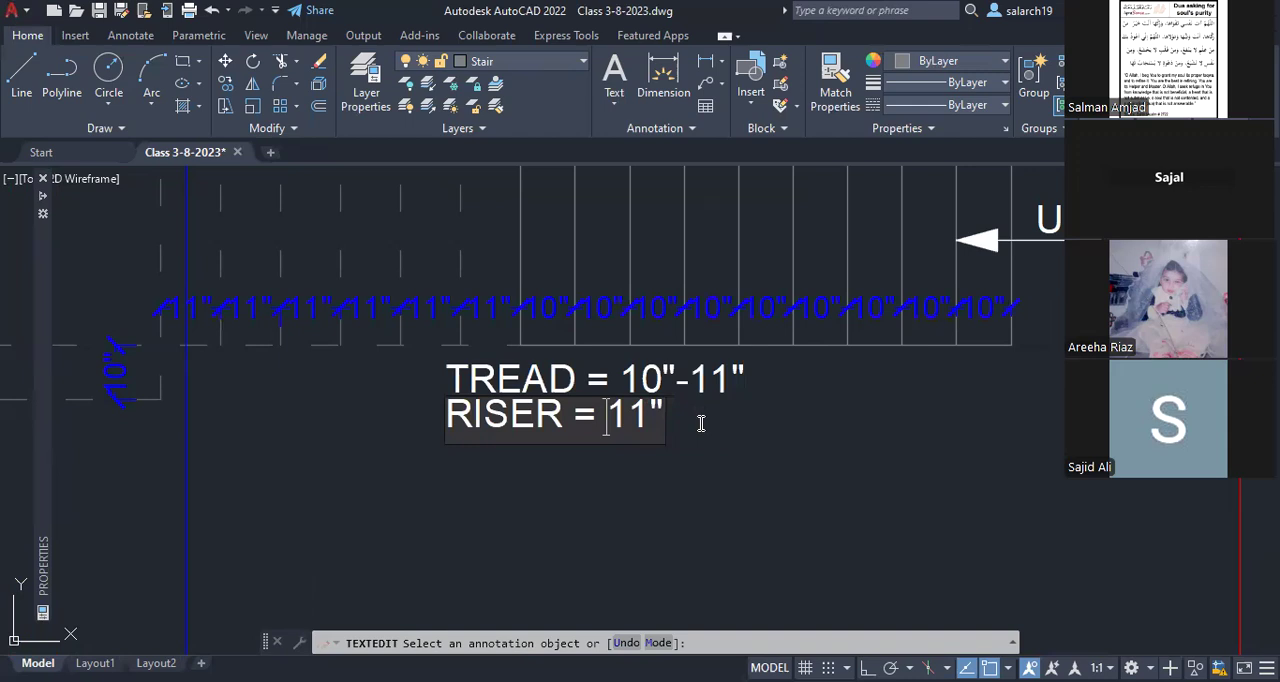
{"action": "key", "text": "Delete"}
{"action": "key", "text": "Delete"}
{"action": "type", "text": "7.33"}
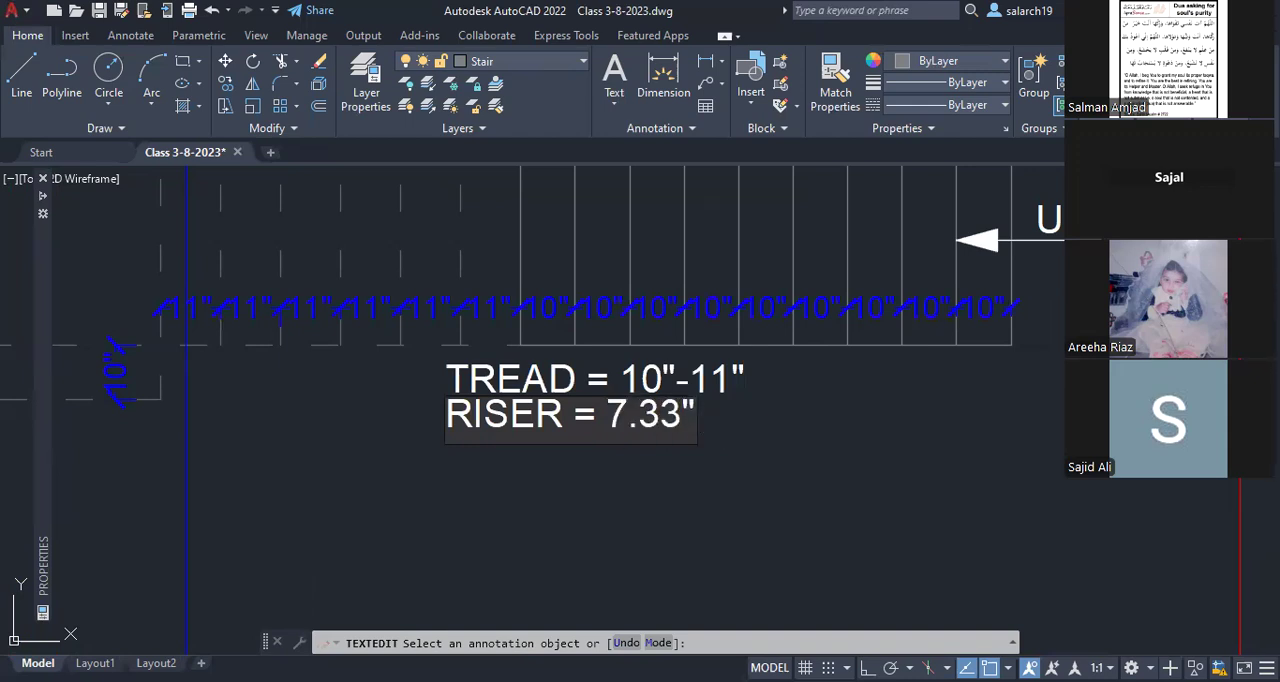
{"action": "key", "text": "Escape"}
{"action": "key", "text": "Escape"}
Step: Examine the ground floor stair's solid and dashed treads, their dimensions and the tread and riser notes below
{"action": "scroll", "coordinate": [775, 450], "scroll_direction": "down", "scroll_amount": 2}
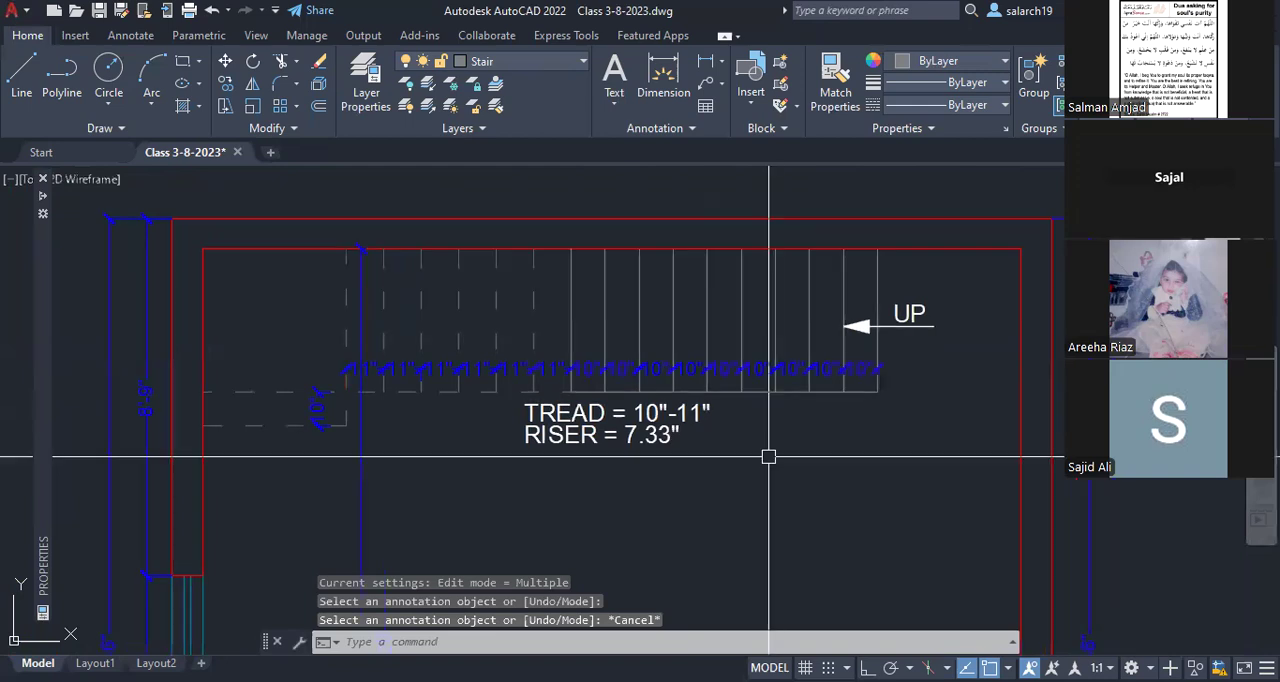
{"action": "scroll", "coordinate": [464, 421], "scroll_direction": "up", "scroll_amount": 2}
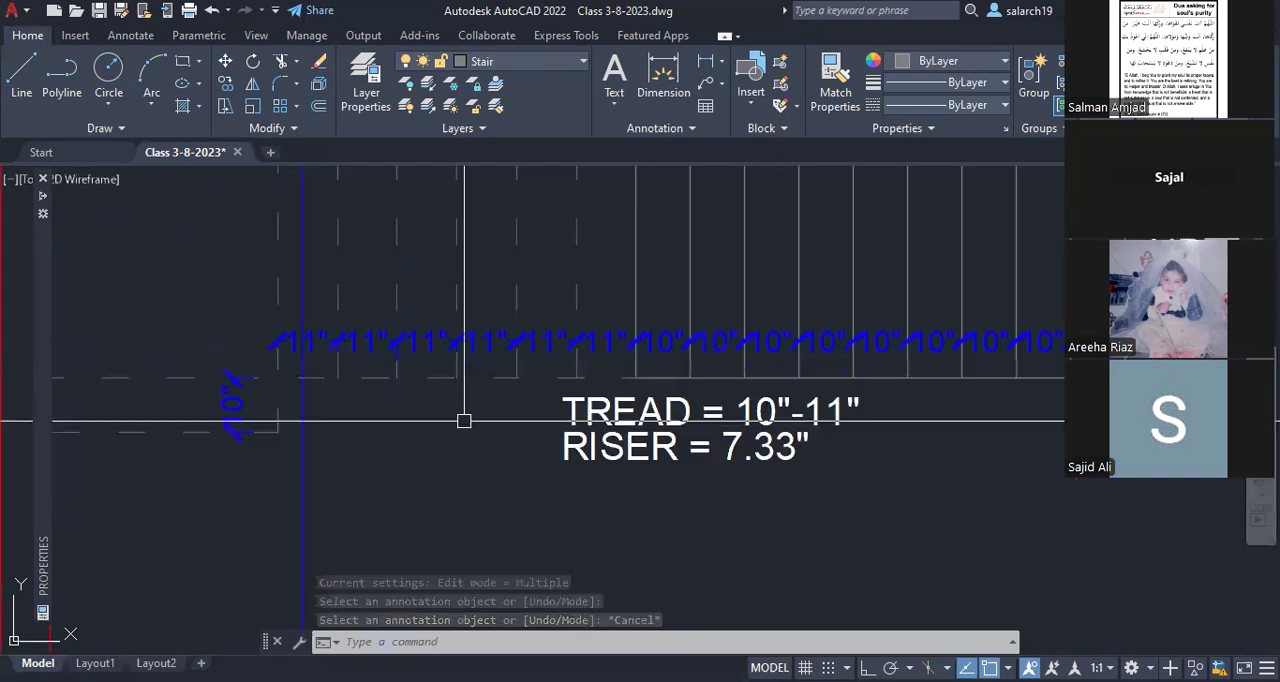
{"action": "scroll", "coordinate": [452, 416], "scroll_direction": "down", "scroll_amount": 2}
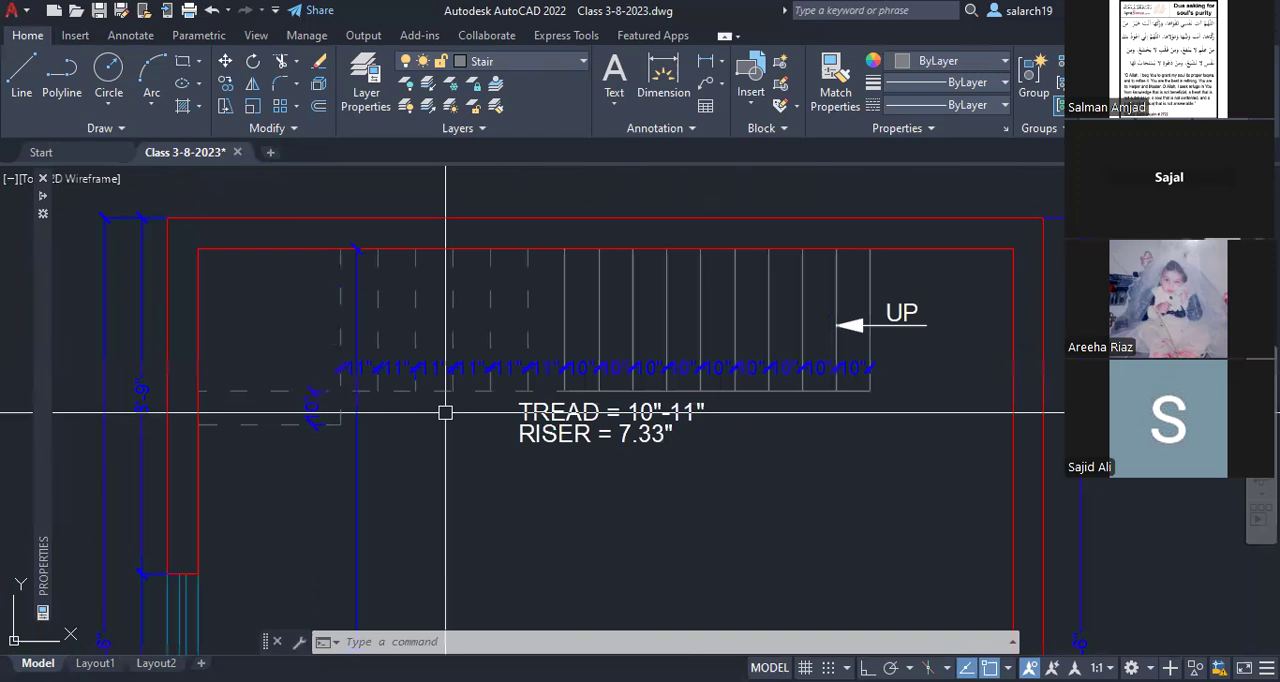
{"action": "middle_click_drag", "start_coordinate": [714, 438], "coordinate": [693, 441]}
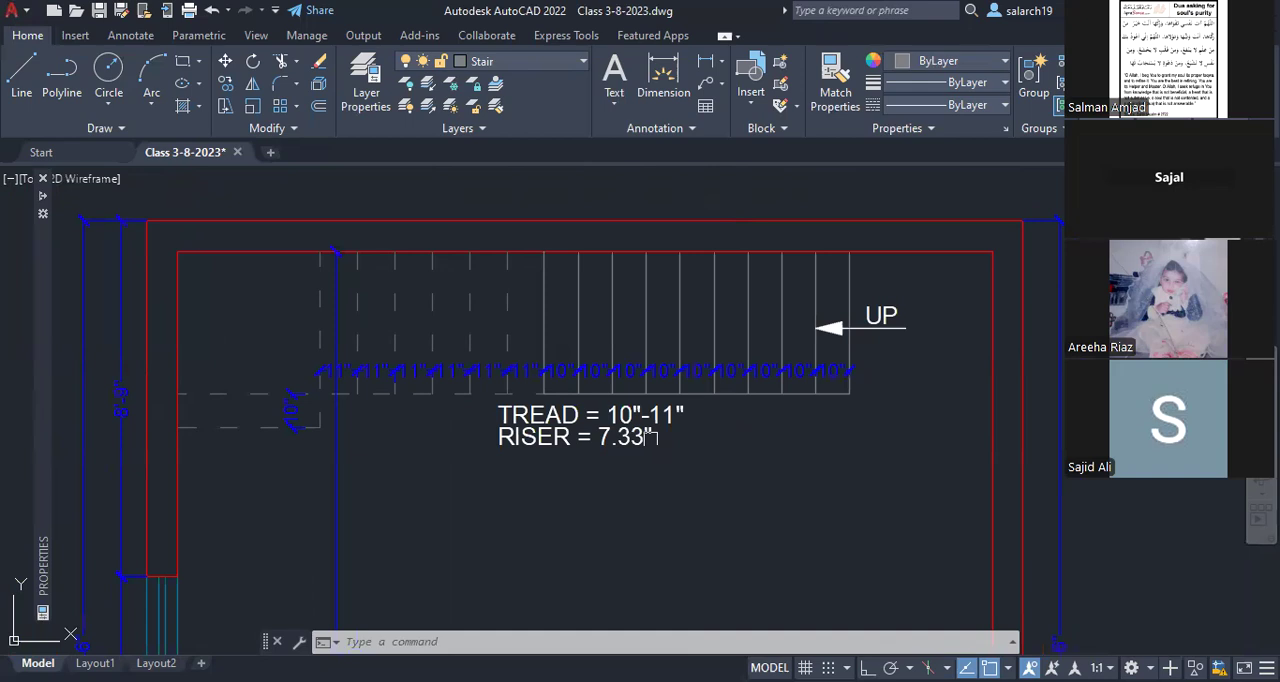
{"action": "scroll", "coordinate": [446, 380], "scroll_direction": "up", "scroll_amount": 2}
{"action": "middle_click_drag", "start_coordinate": [446, 380], "coordinate": [626, 408]}
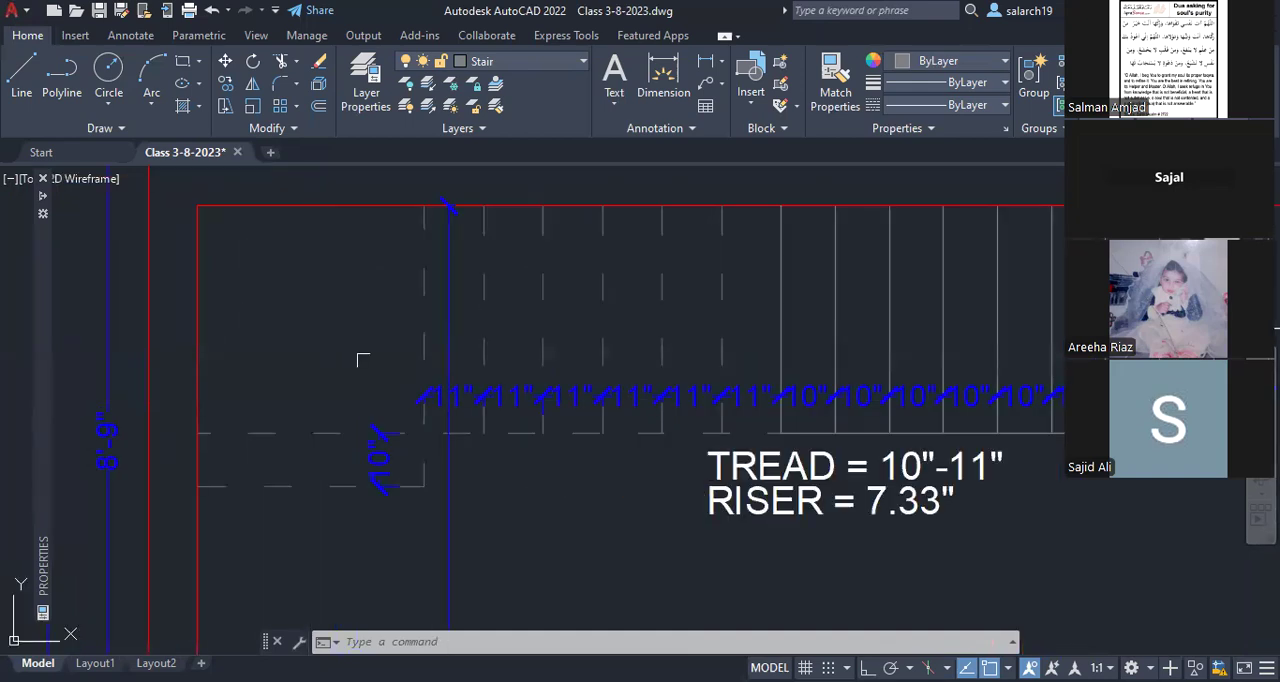
{"action": "middle_click_drag", "start_coordinate": [420, 399], "coordinate": [262, 400]}
{"action": "middle_click_drag", "start_coordinate": [913, 413], "coordinate": [905, 410]}
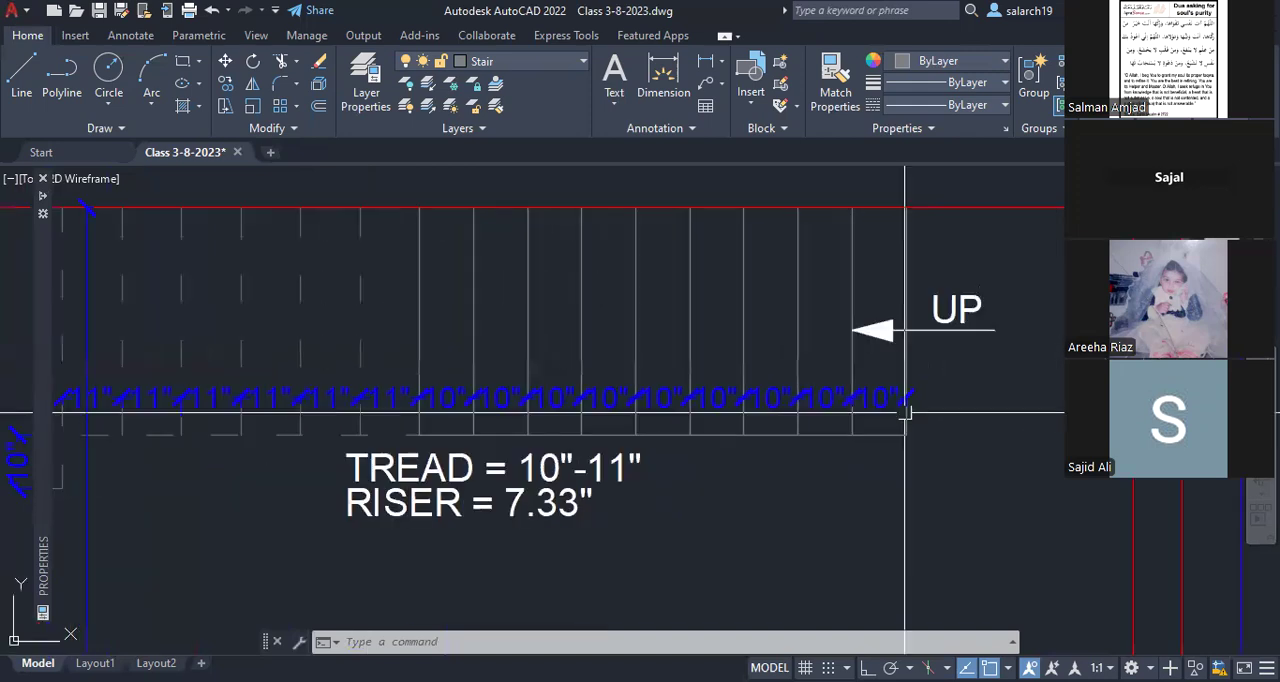
{"action": "middle_click_drag", "start_coordinate": [320, 398], "coordinate": [583, 401]}
{"action": "middle_click_drag", "start_coordinate": [336, 427], "coordinate": [394, 419]}
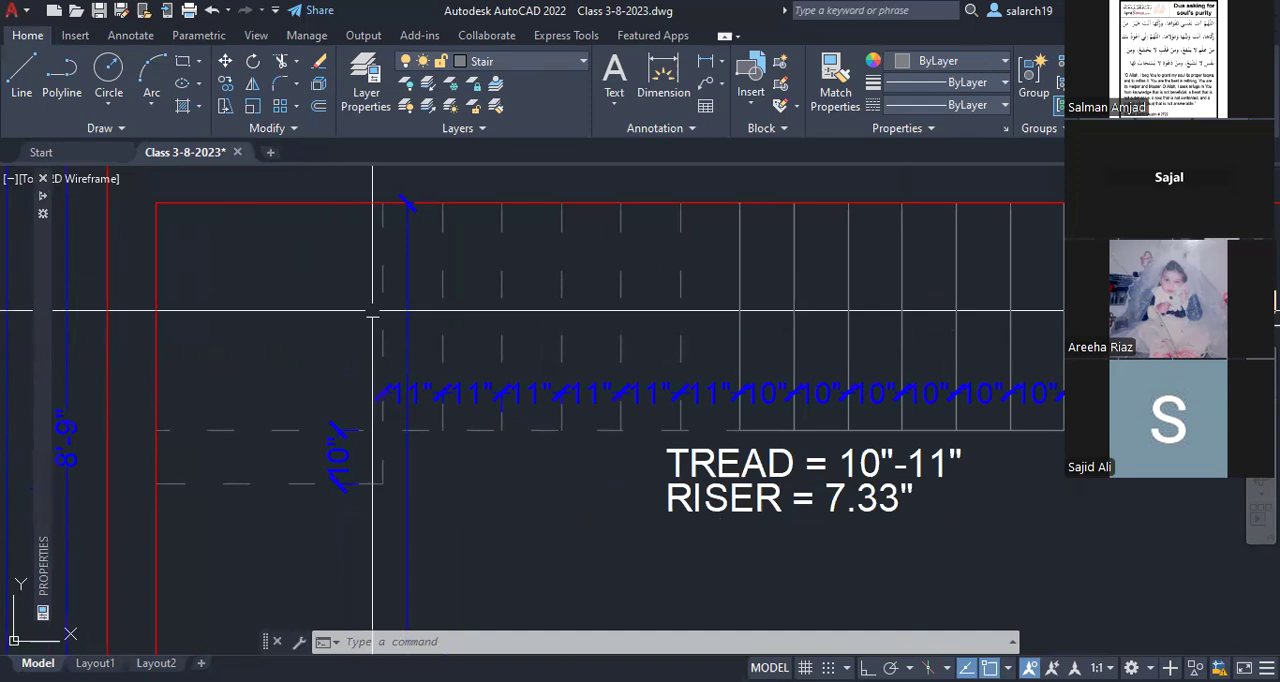
{"action": "middle_click_drag", "start_coordinate": [497, 399], "coordinate": [301, 405]}
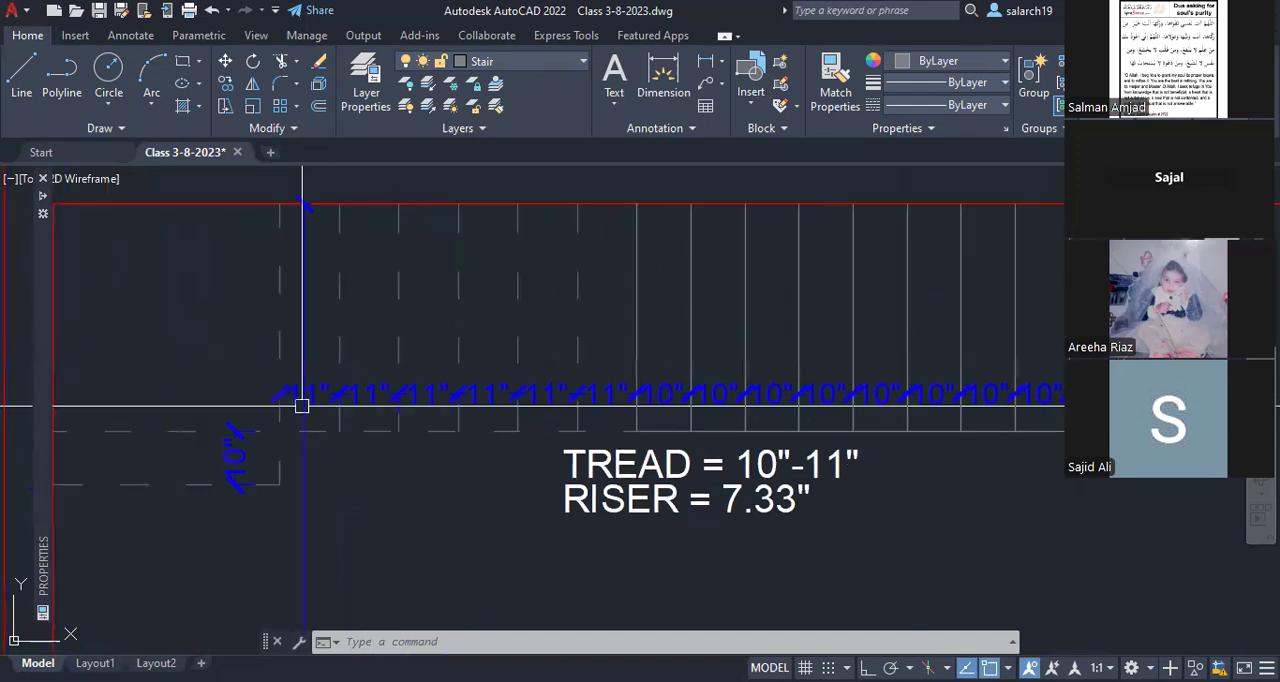
{"action": "middle_click_drag", "start_coordinate": [475, 398], "coordinate": [285, 400]}
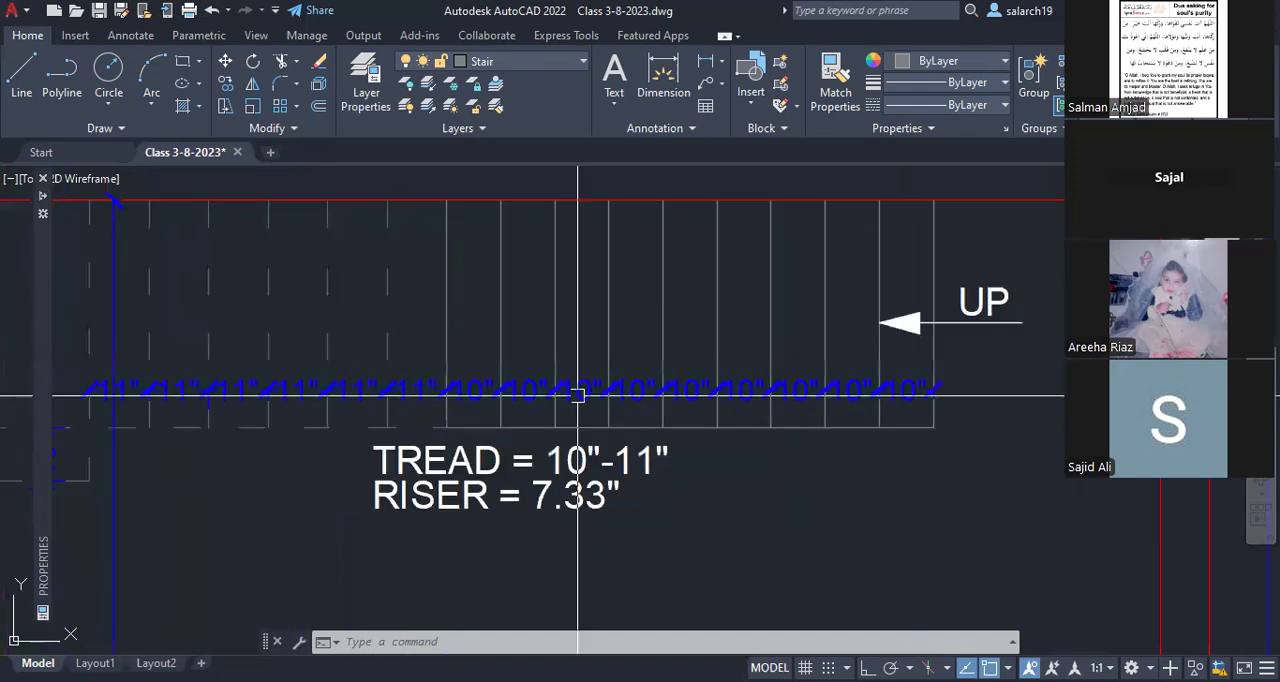
{"action": "middle_click_drag", "start_coordinate": [697, 449], "coordinate": [718, 447]}
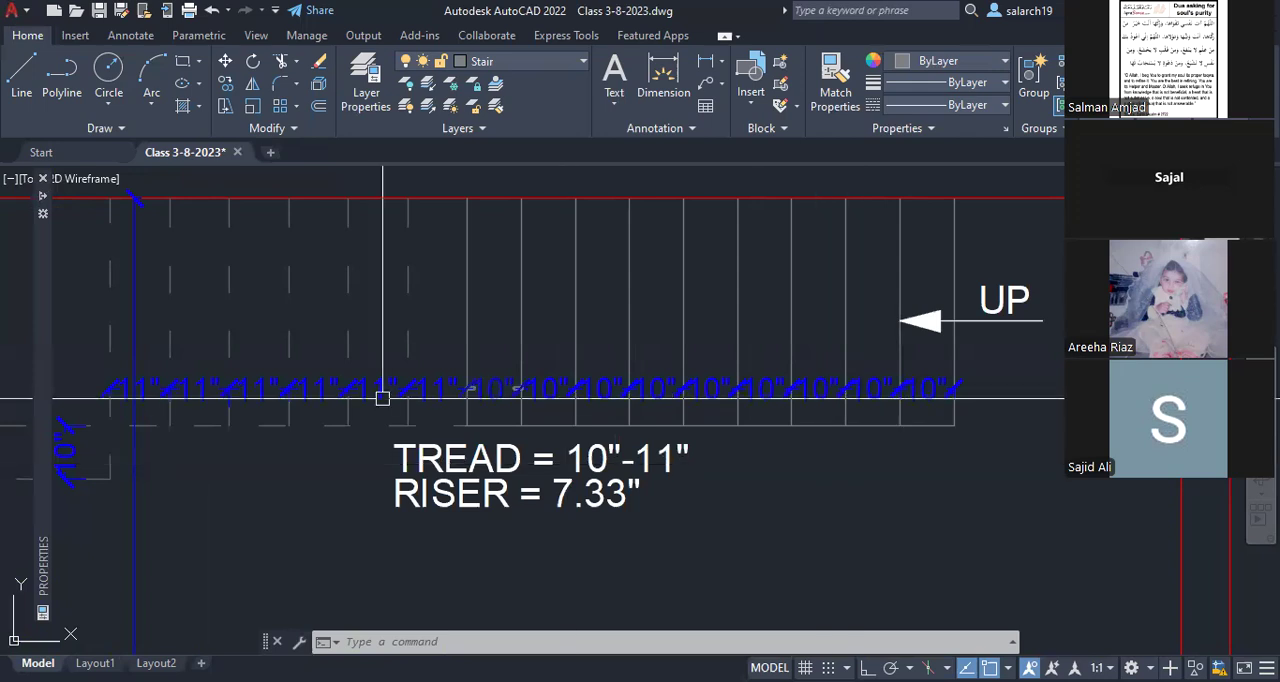
{"action": "middle_click_drag", "start_coordinate": [187, 405], "coordinate": [444, 423]}
{"action": "mouse_move", "coordinate": [824, 427]}
{"action": "middle_mouse_down"}
{"action": "mouse_move", "coordinate": [605, 398]}
{"action": "mouse_move", "coordinate": [511, 410]}
{"action": "middle_mouse_up"}
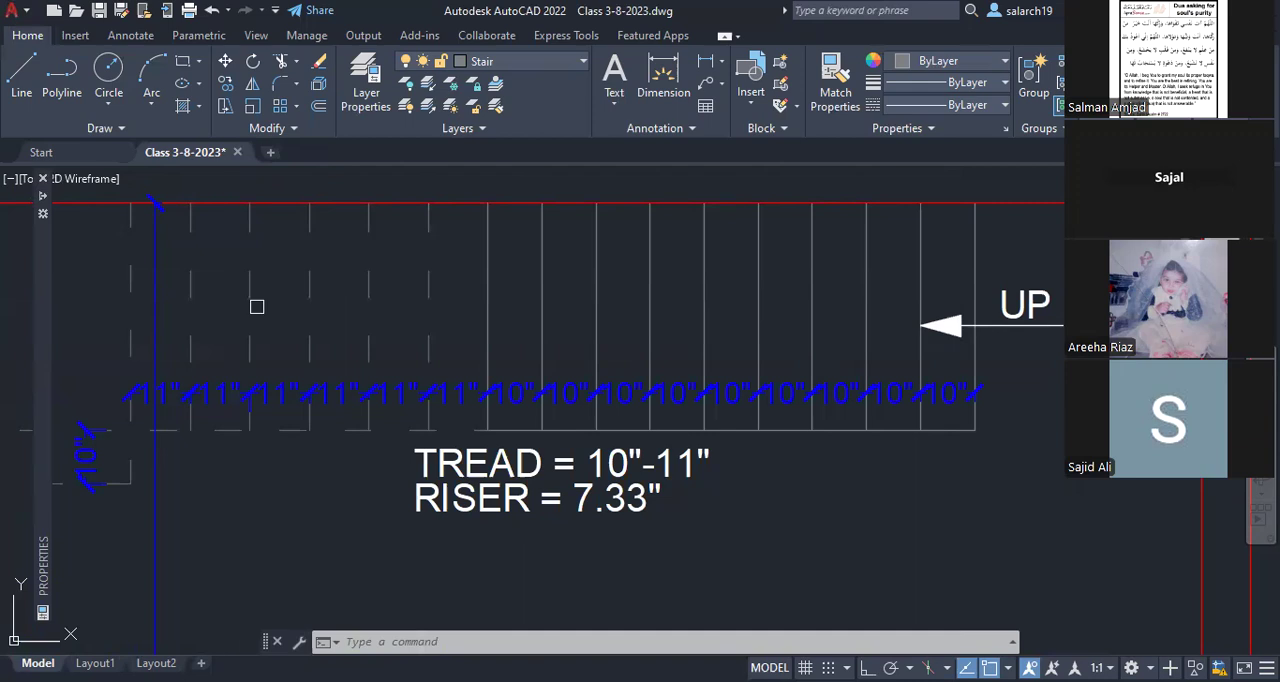
{"action": "key", "text": "alt+Tab"}
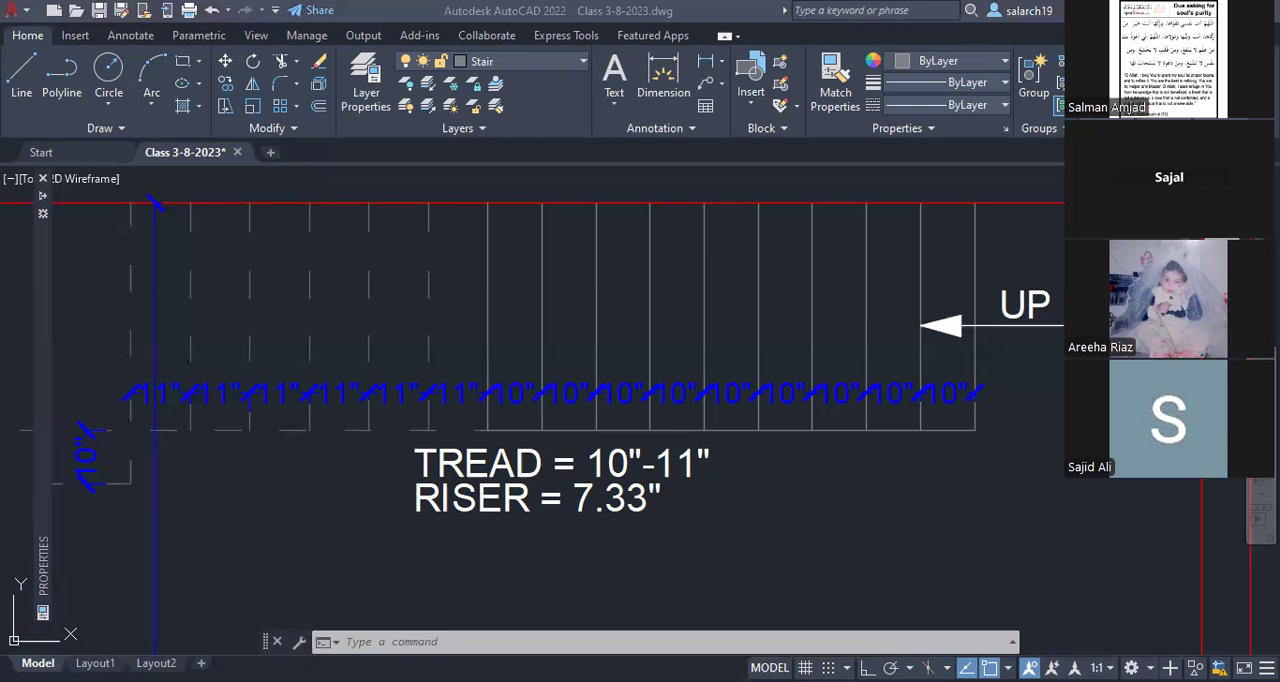
{"action": "key", "text": "alt+Tab"}
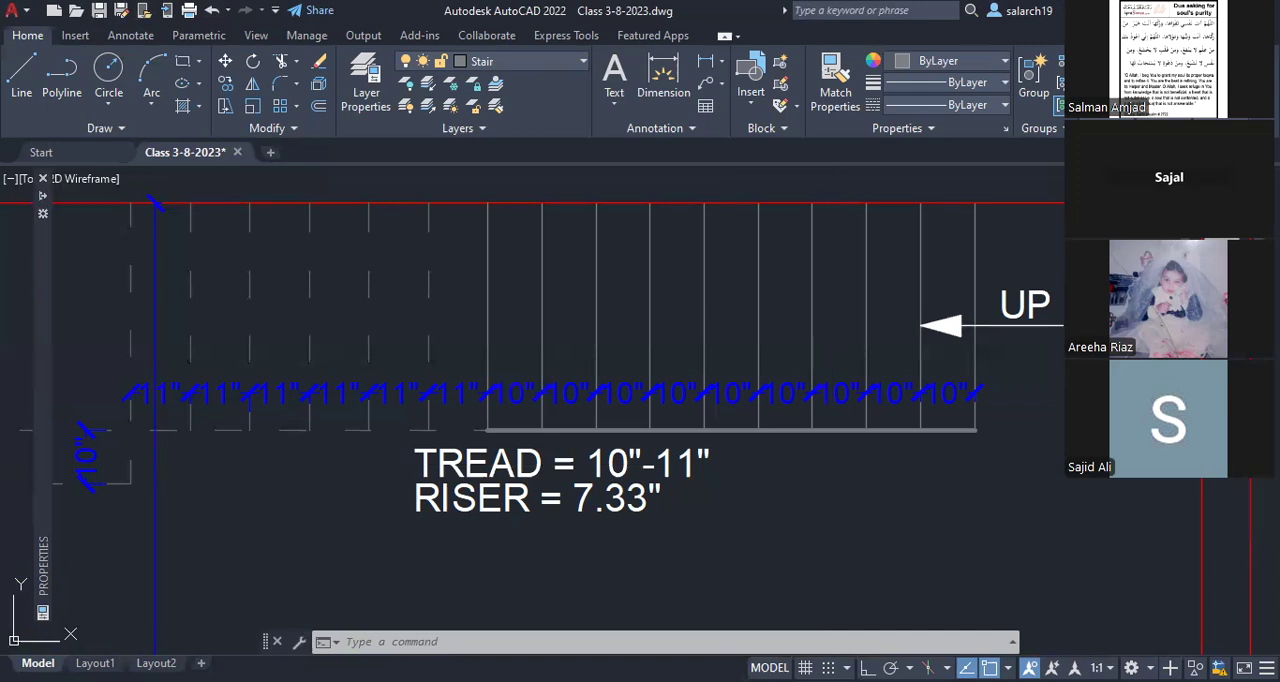
{"action": "key", "text": "Escape"}
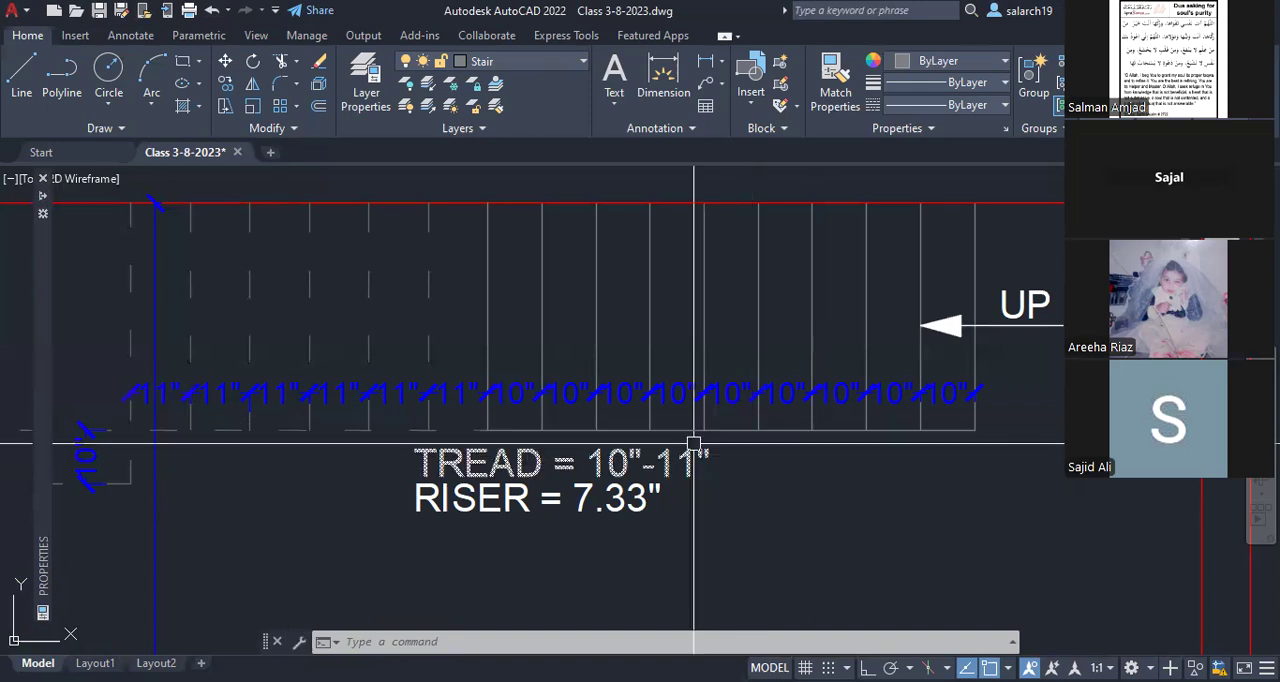
Step: Copy the RISER note directly below itself as a third line at the same line spacing
{"action": "scroll", "coordinate": [803, 452], "scroll_direction": "down", "scroll_amount": 2}
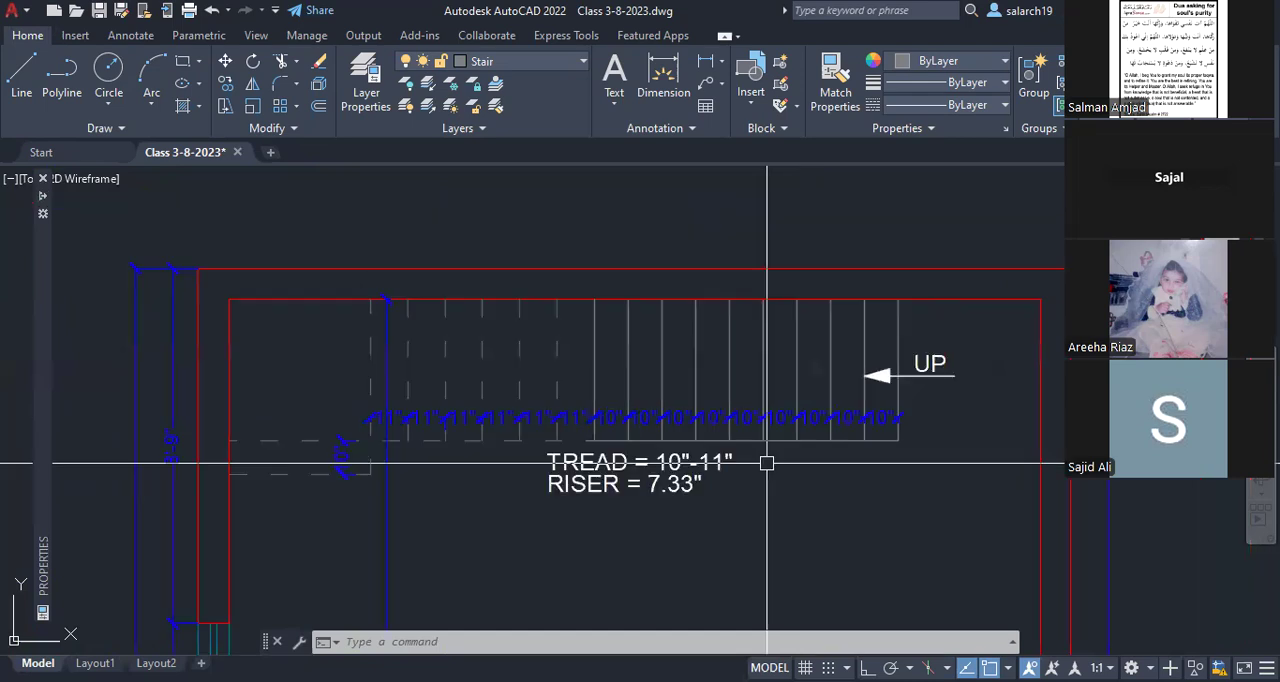
{"action": "scroll", "coordinate": [660, 458], "scroll_direction": "up", "scroll_amount": 2}
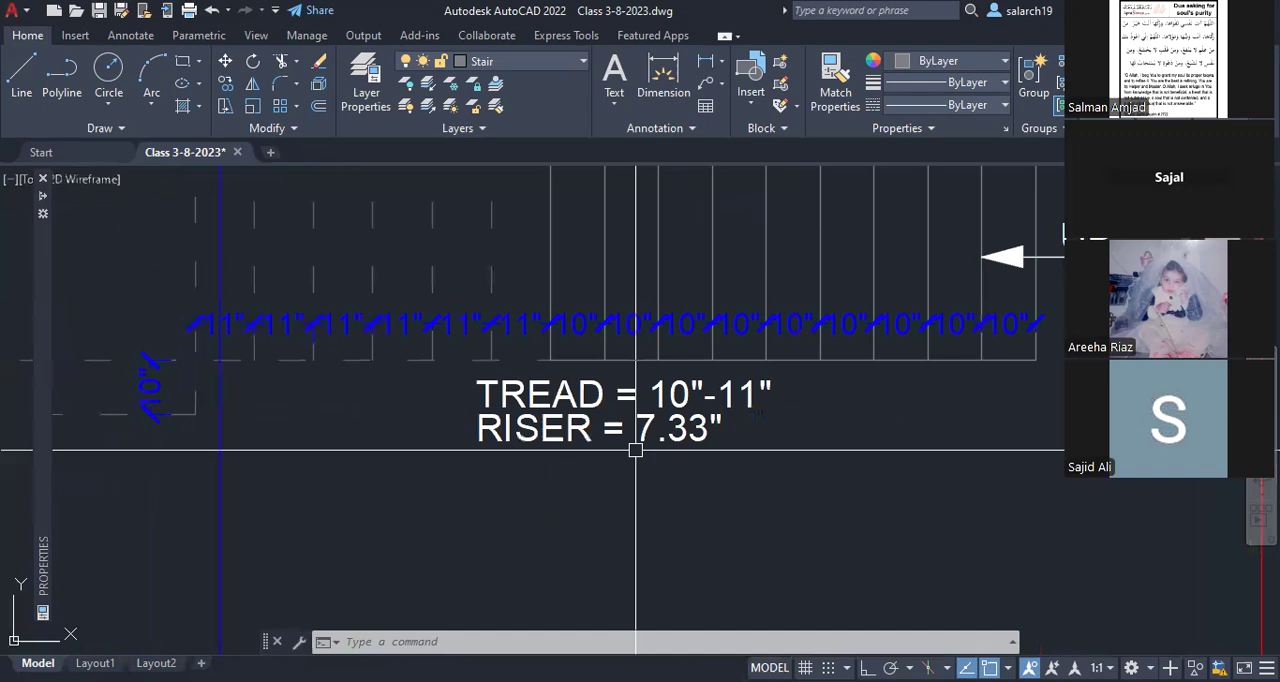
{"action": "type", "text": "co"}
{"action": "key", "text": "Return"}
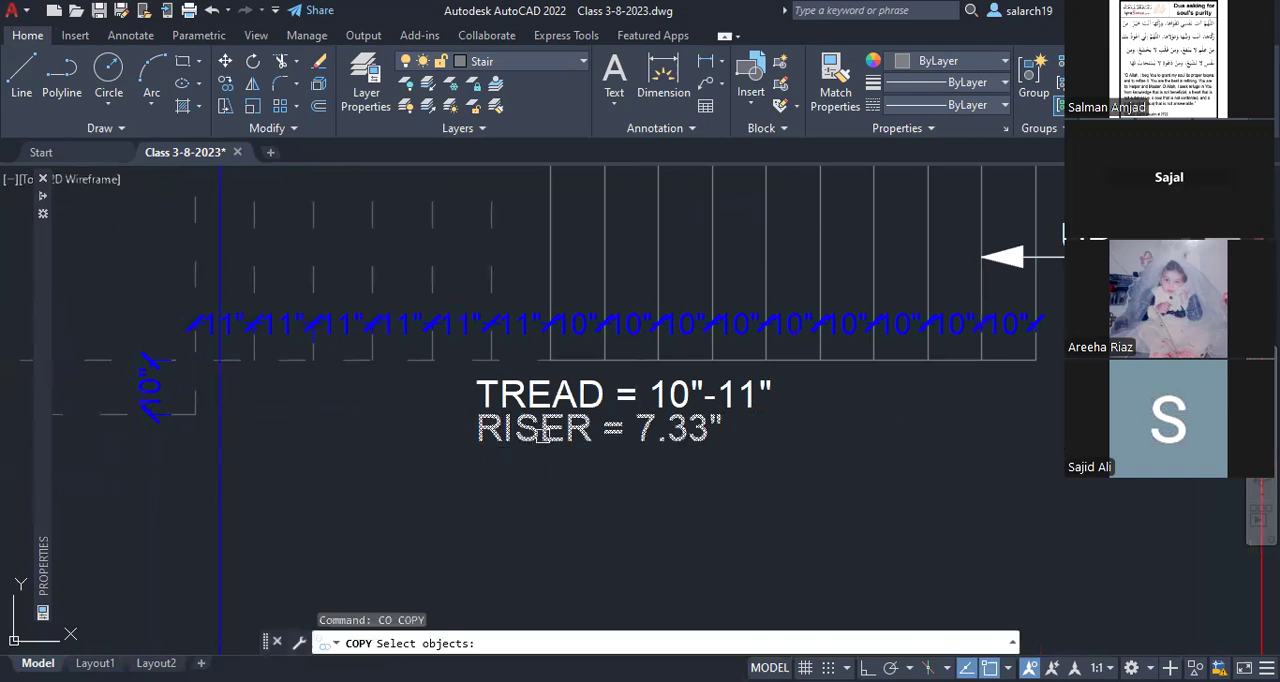
{"action": "left_click", "coordinate": [543, 433]}
{"action": "key", "text": "Return"}
{"action": "left_click", "coordinate": [477, 407]}
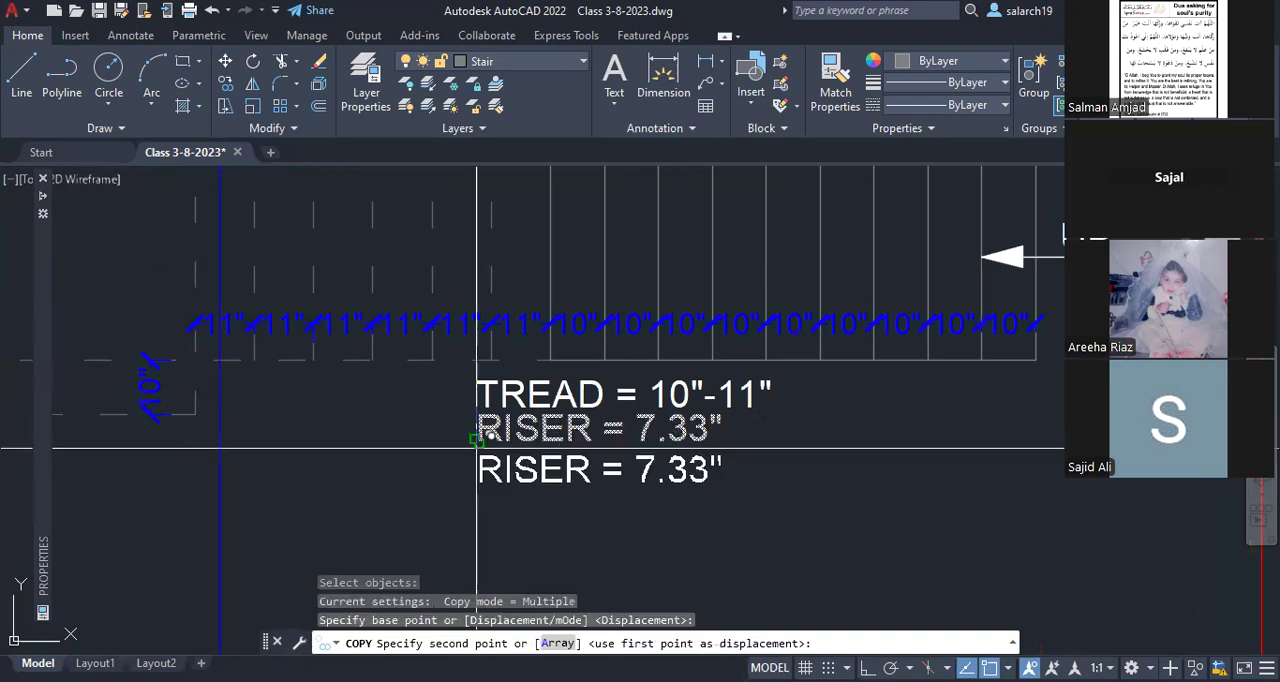
{"action": "left_click", "coordinate": [477, 441]}
{"action": "key", "text": "Escape"}
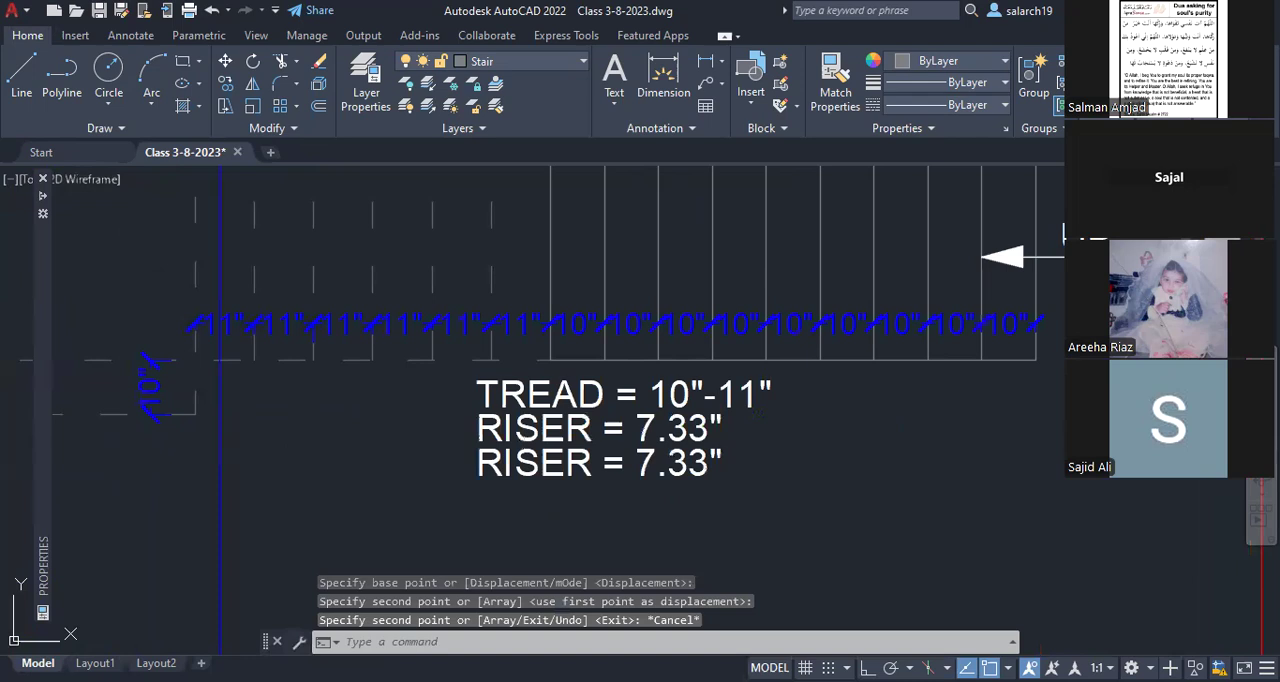
Step: Change the wording of the third note line from RISER to NO. OF RISERS
{"action": "type", "text": "ed"}
{"action": "key", "text": "Return"}
{"action": "left_click", "coordinate": [482, 463]}
{"action": "key", "text": "Home"}
{"action": "type", "text": "NO. OF"}
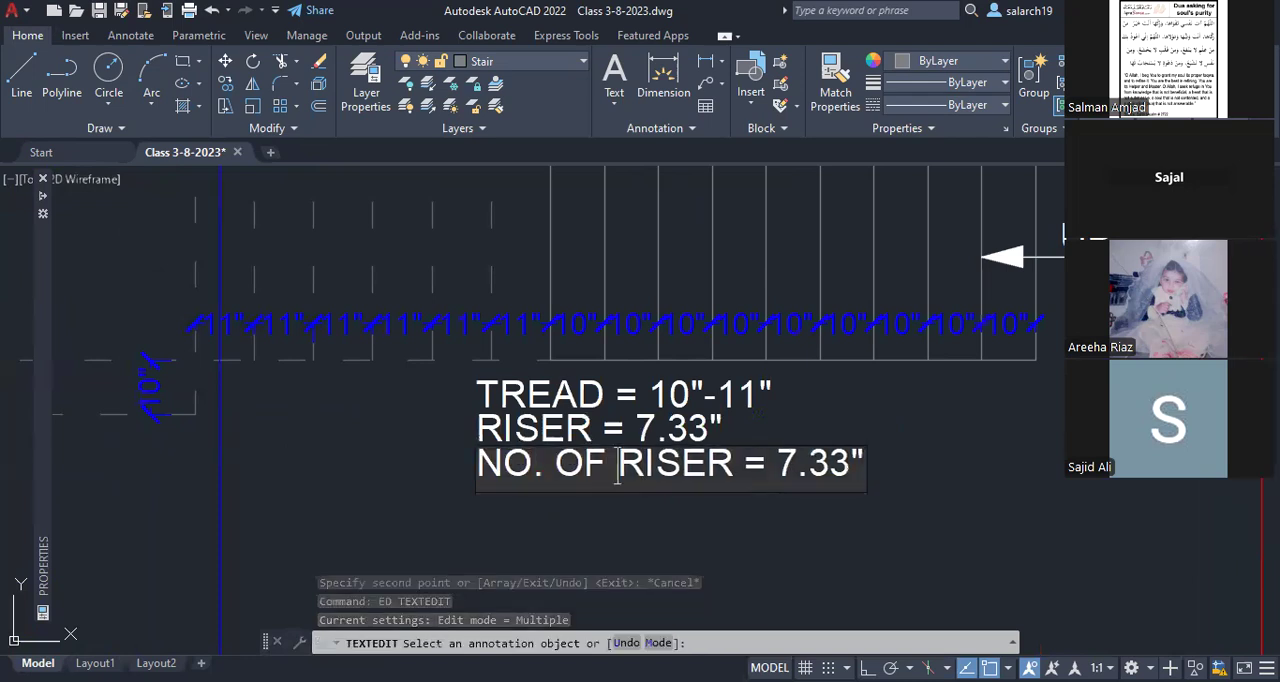
{"action": "left_click", "coordinate": [734, 465]}
{"action": "type", "text": "S"}
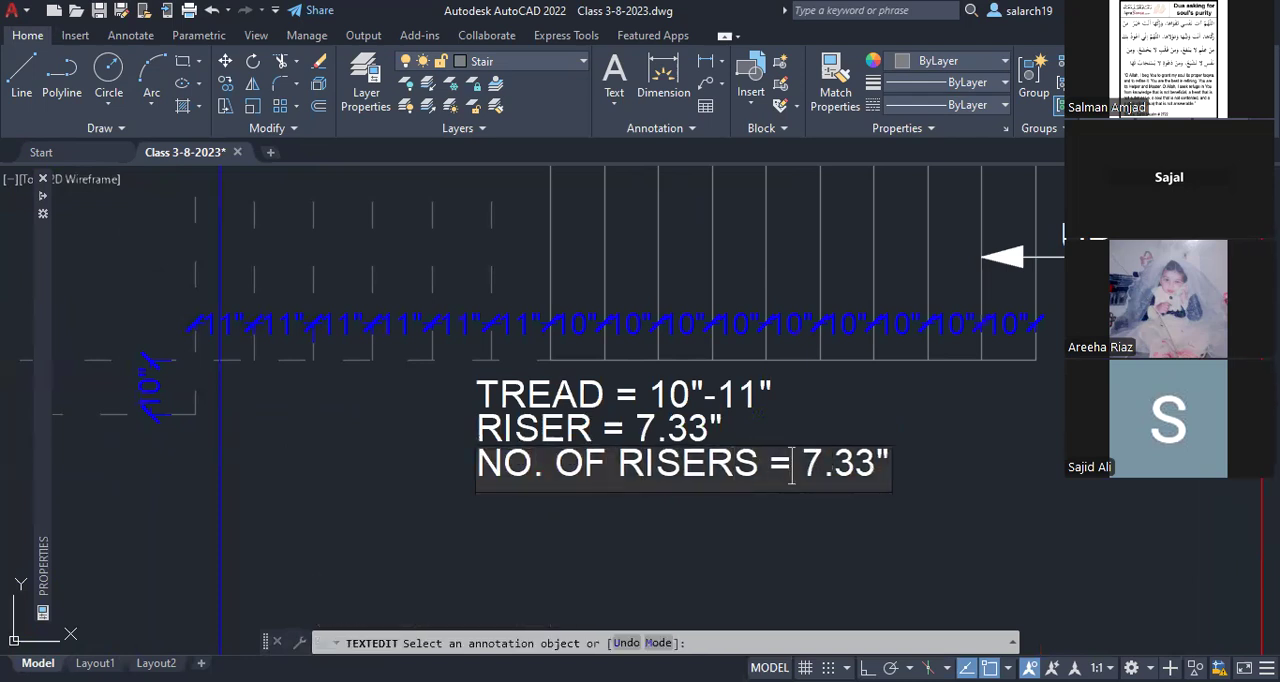
Step: Replace the value in the NO. OF RISERS note with 18 and end the text editing
{"action": "left_click", "coordinate": [801, 468]}
{"action": "key", "text": "Delete"}
{"action": "key", "text": "Delete"}
{"action": "key", "text": "Delete"}
{"action": "key", "text": "Delete"}
{"action": "key", "text": "Delete"}
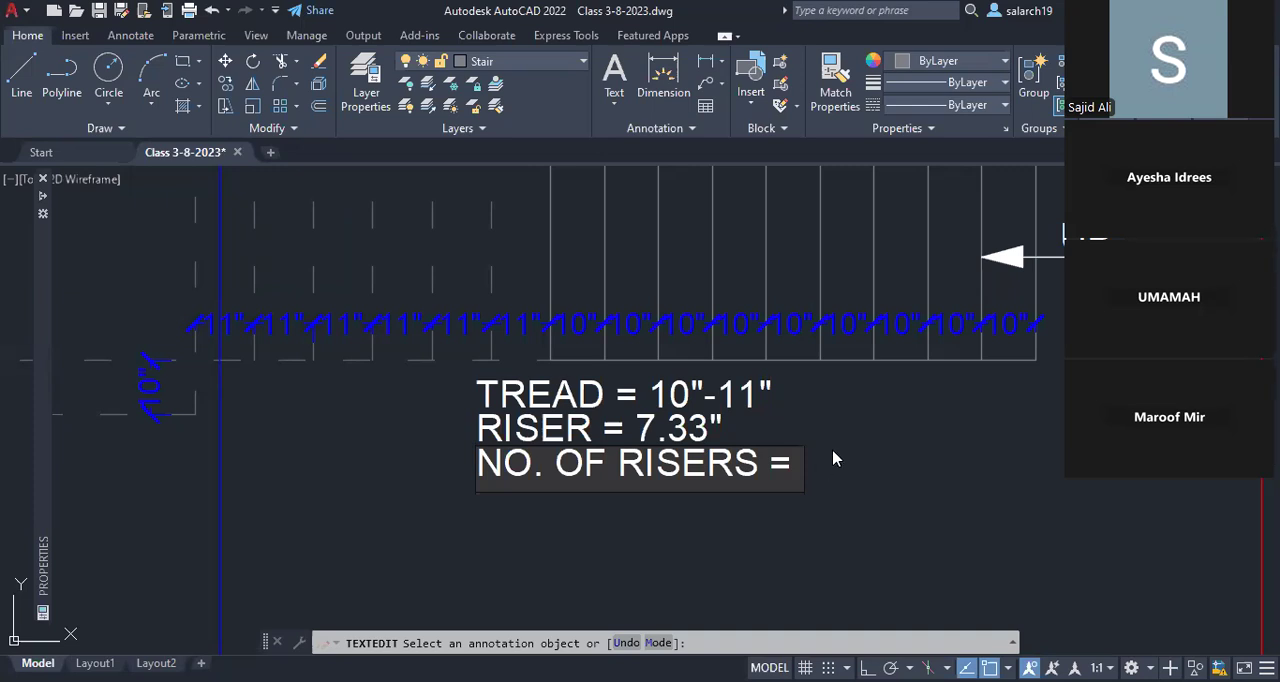
{"action": "type", "text": "18"}
{"action": "left_click", "coordinate": [895, 405]}
{"action": "scroll", "coordinate": [895, 405], "scroll_direction": "down", "scroll_amount": 2}
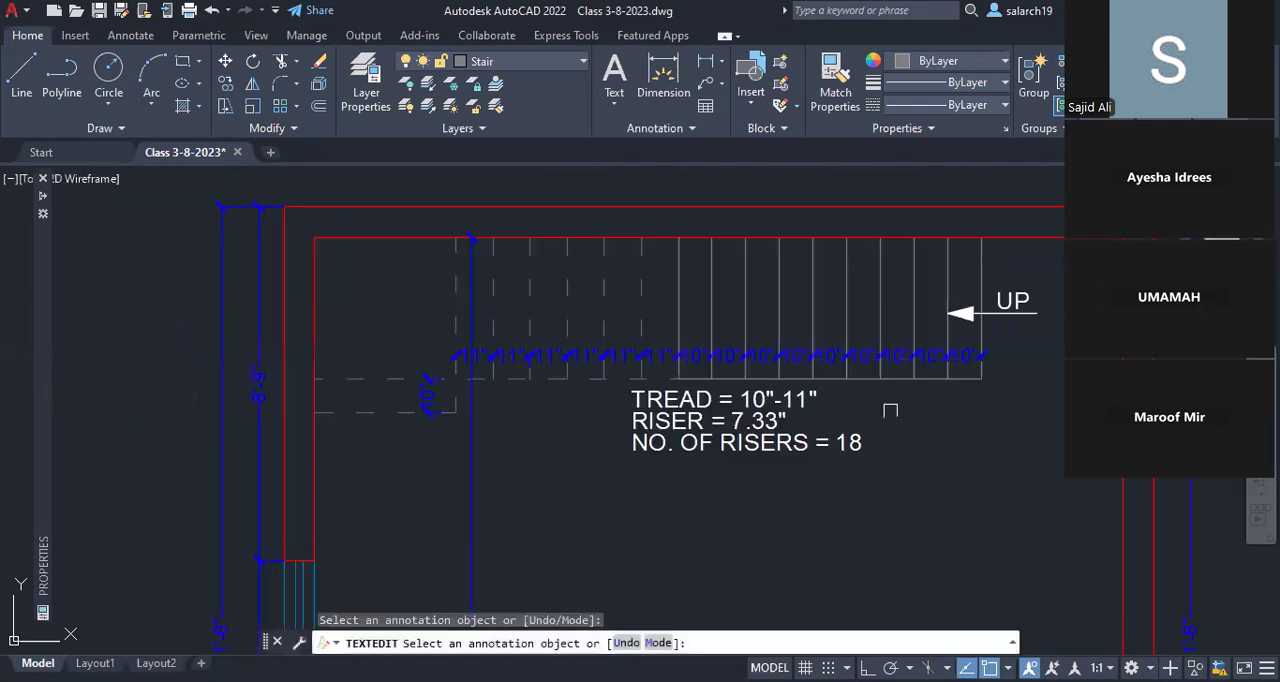
{"action": "middle_click_drag", "start_coordinate": [890, 410], "coordinate": [843, 423]}
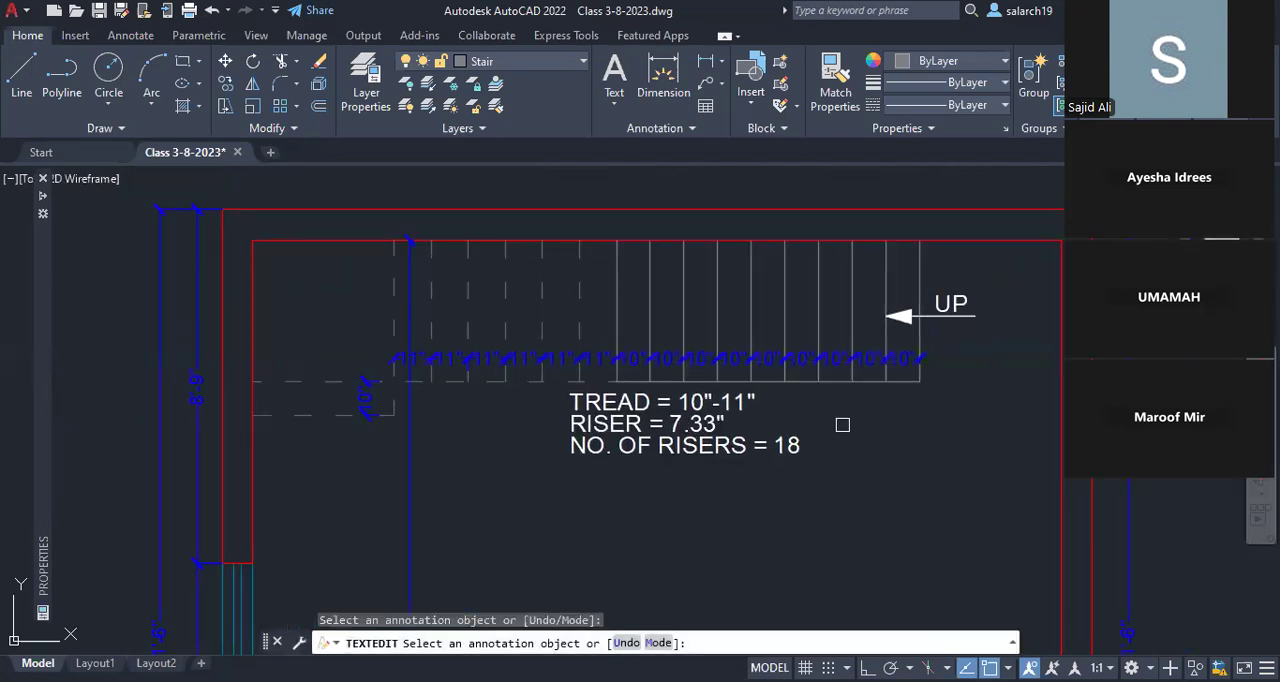
{"action": "key", "text": "Return"}
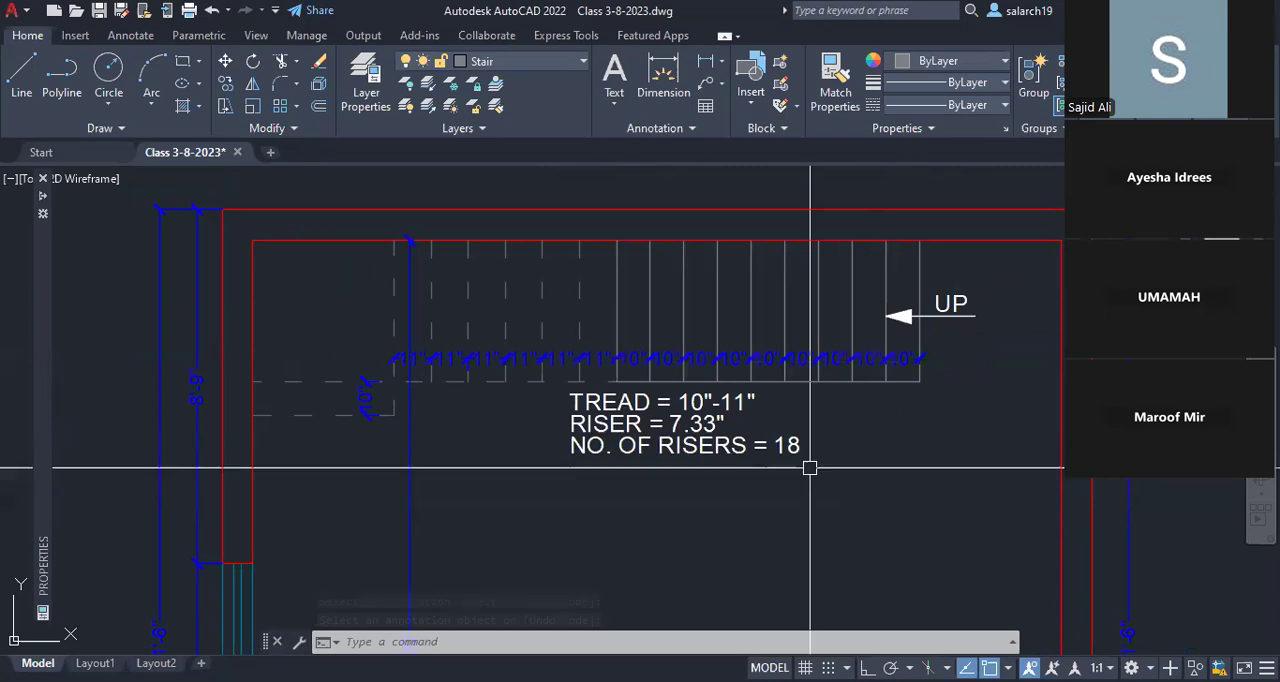
Step: Copy the tread, riser and riser-count notes from the ground floor stair to just below the first floor stair
{"action": "scroll", "coordinate": [810, 467], "scroll_direction": "up", "scroll_amount": 2}
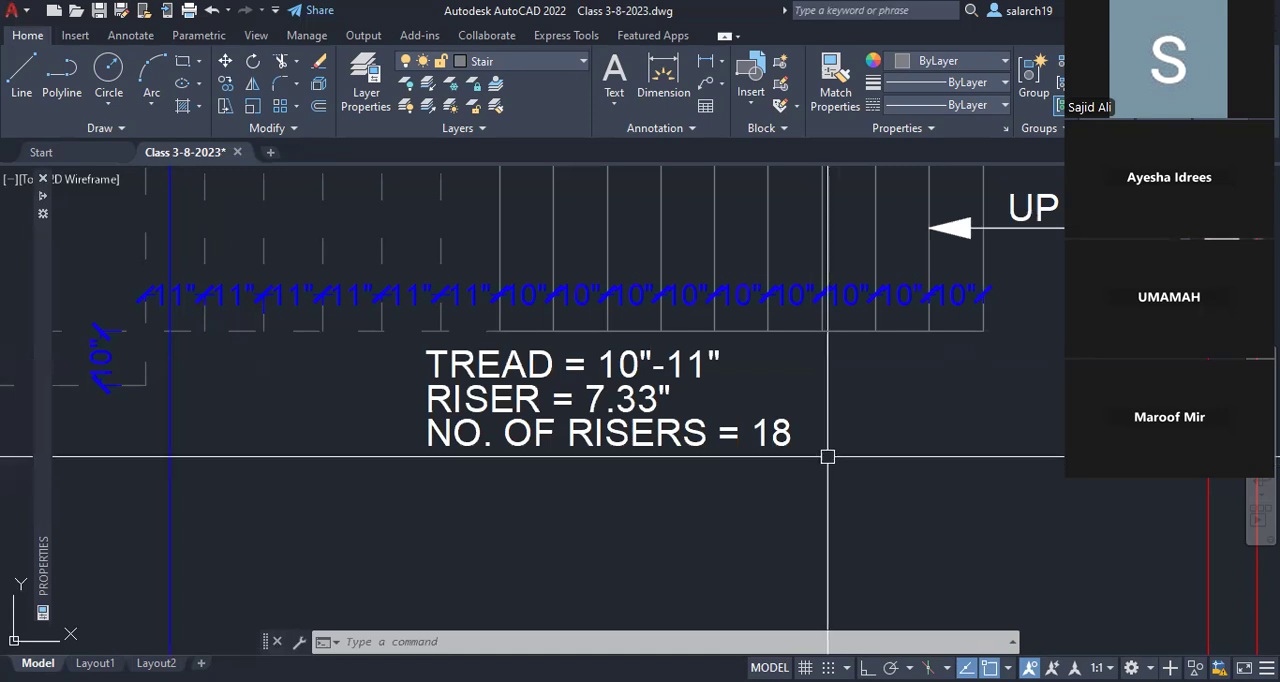
{"action": "scroll", "coordinate": [827, 457], "scroll_direction": "down", "scroll_amount": 2}
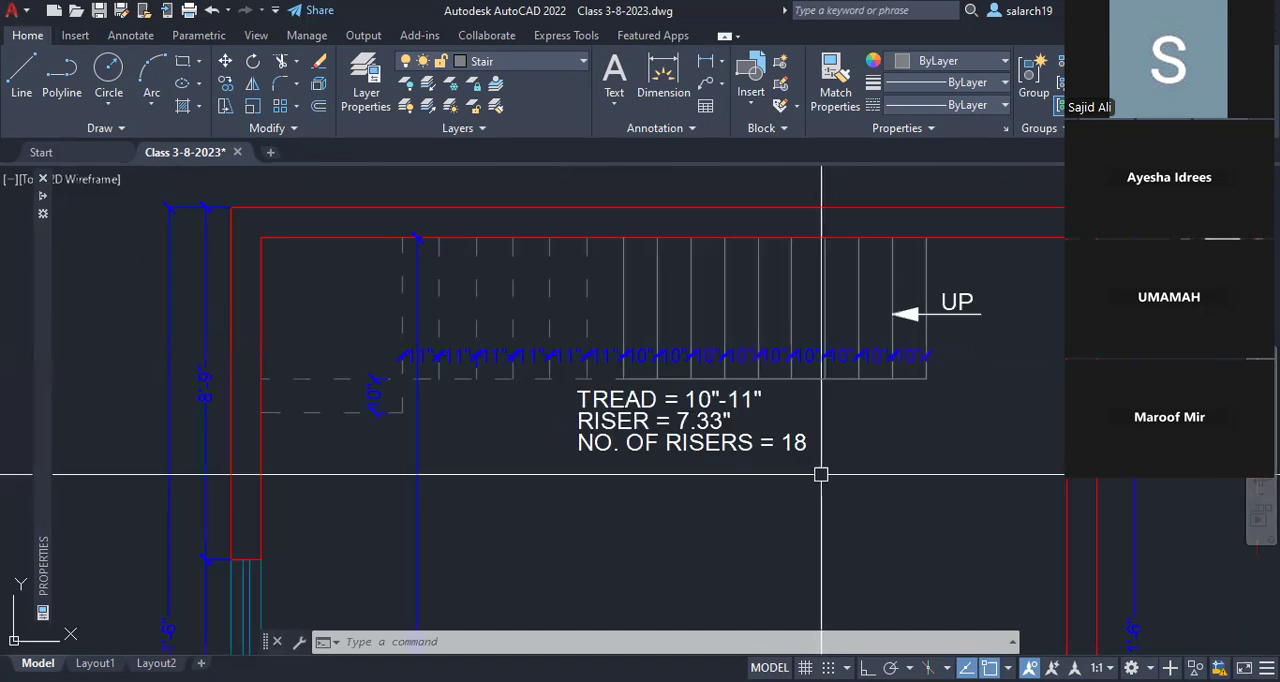
{"action": "scroll", "coordinate": [223, 414], "scroll_direction": "down", "scroll_amount": 2}
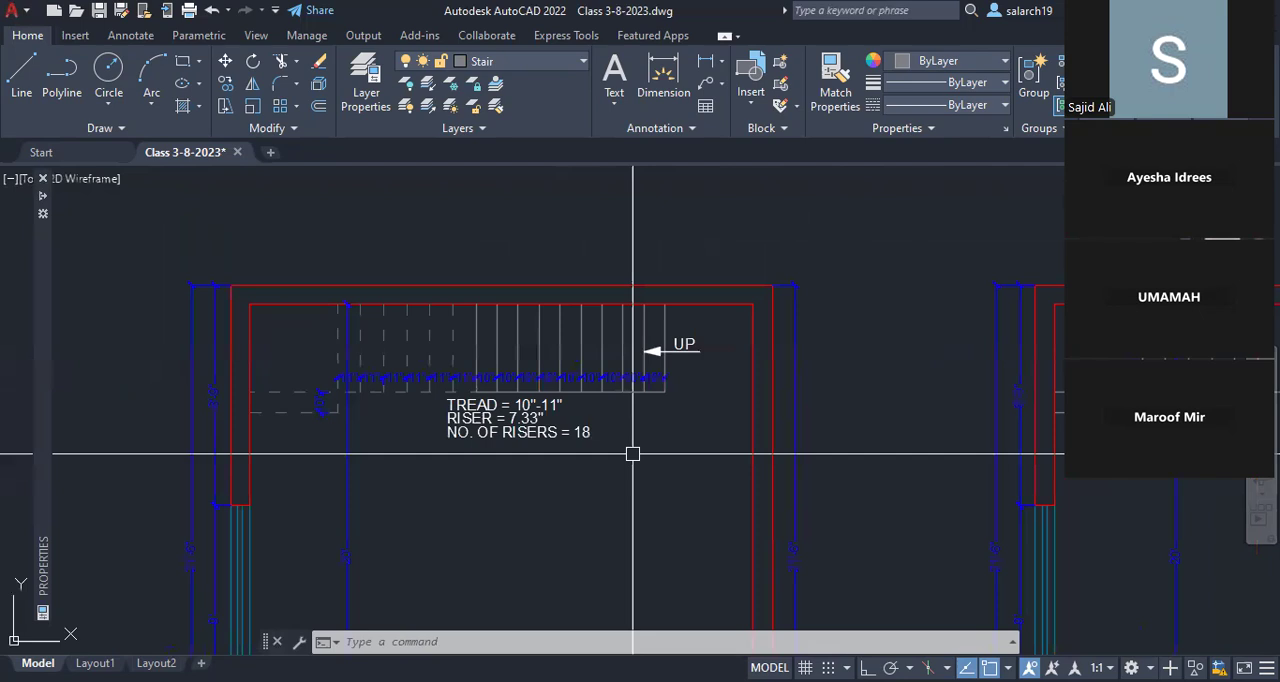
{"action": "scroll", "coordinate": [457, 403], "scroll_direction": "up", "scroll_amount": 4}
{"action": "type", "text": "co"}
{"action": "key", "text": "Return"}
{"action": "left_click", "coordinate": [757, 505]}
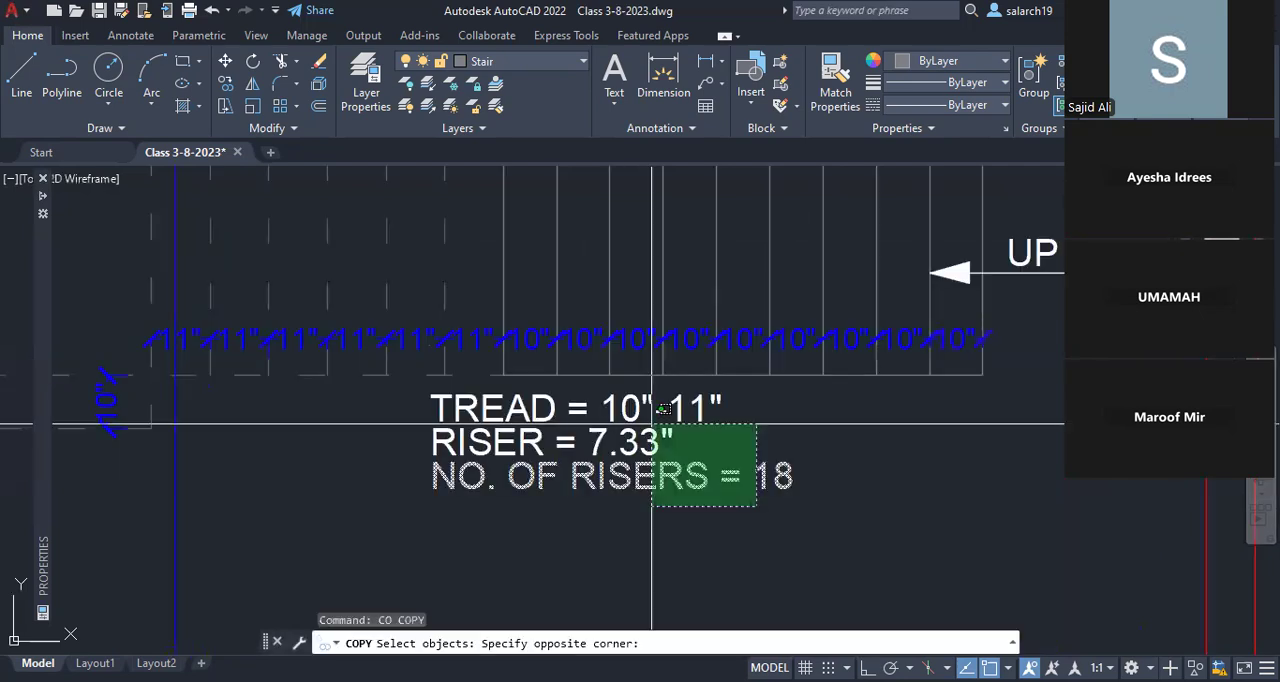
{"action": "left_click", "coordinate": [652, 423]}
{"action": "key", "text": "Return"}
{"action": "left_click", "coordinate": [888, 451]}
{"action": "scroll", "coordinate": [888, 451], "scroll_direction": "down", "scroll_amount": 4}
{"action": "mouse_move", "coordinate": [888, 451]}
{"action": "middle_mouse_down"}
{"action": "mouse_move", "coordinate": [385, 426]}
{"action": "mouse_move", "coordinate": [43, 428]}
{"action": "middle_mouse_up"}
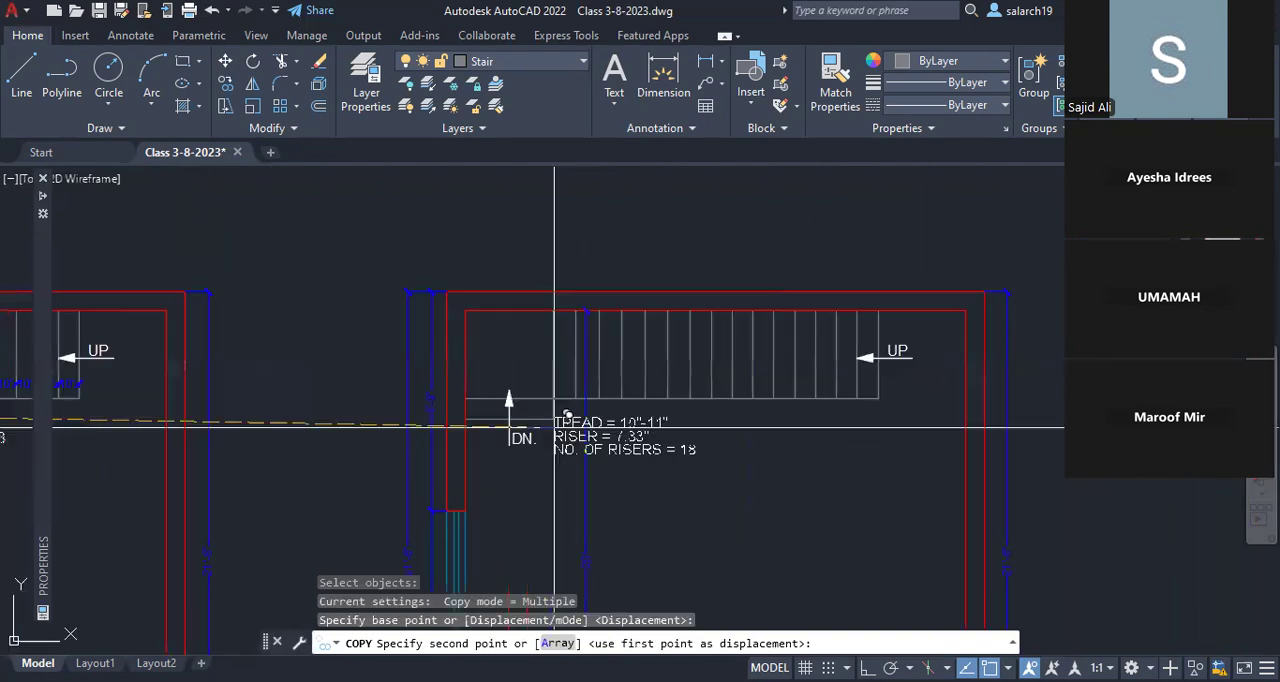
{"action": "scroll", "coordinate": [555, 428], "scroll_direction": "up", "scroll_amount": 3}
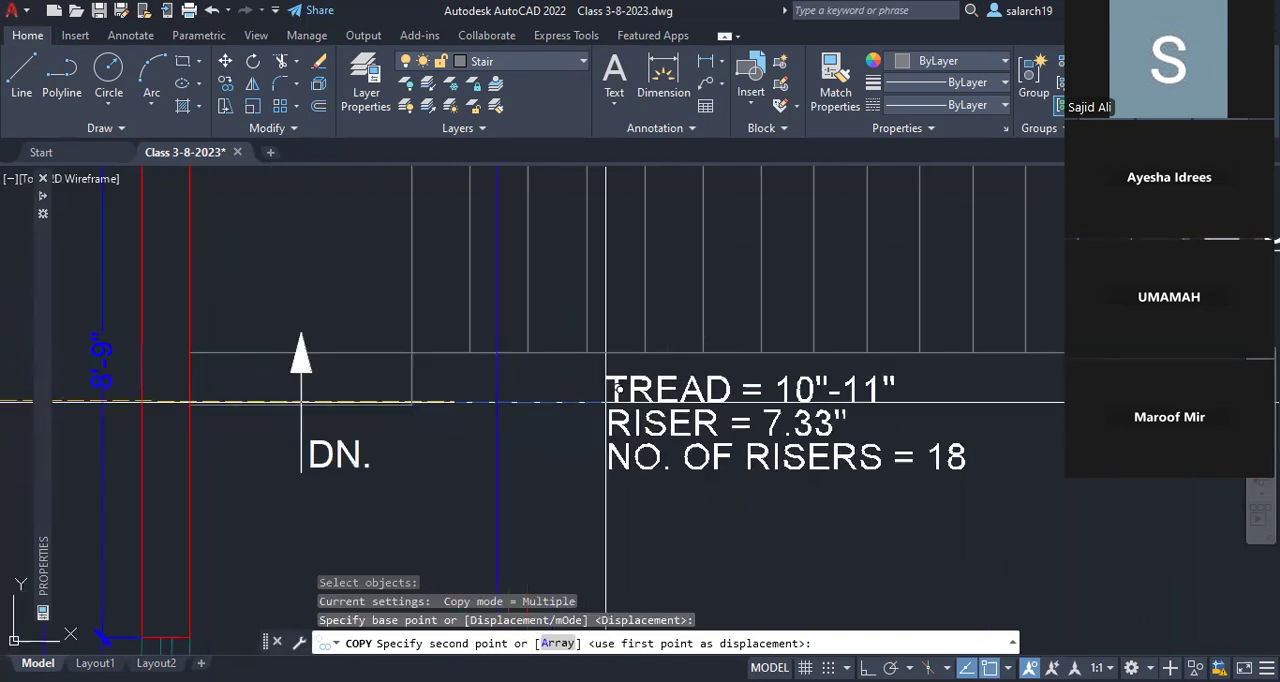
{"action": "key", "text": "Escape"}
{"action": "middle_click_drag", "start_coordinate": [675, 468], "coordinate": [688, 433]}
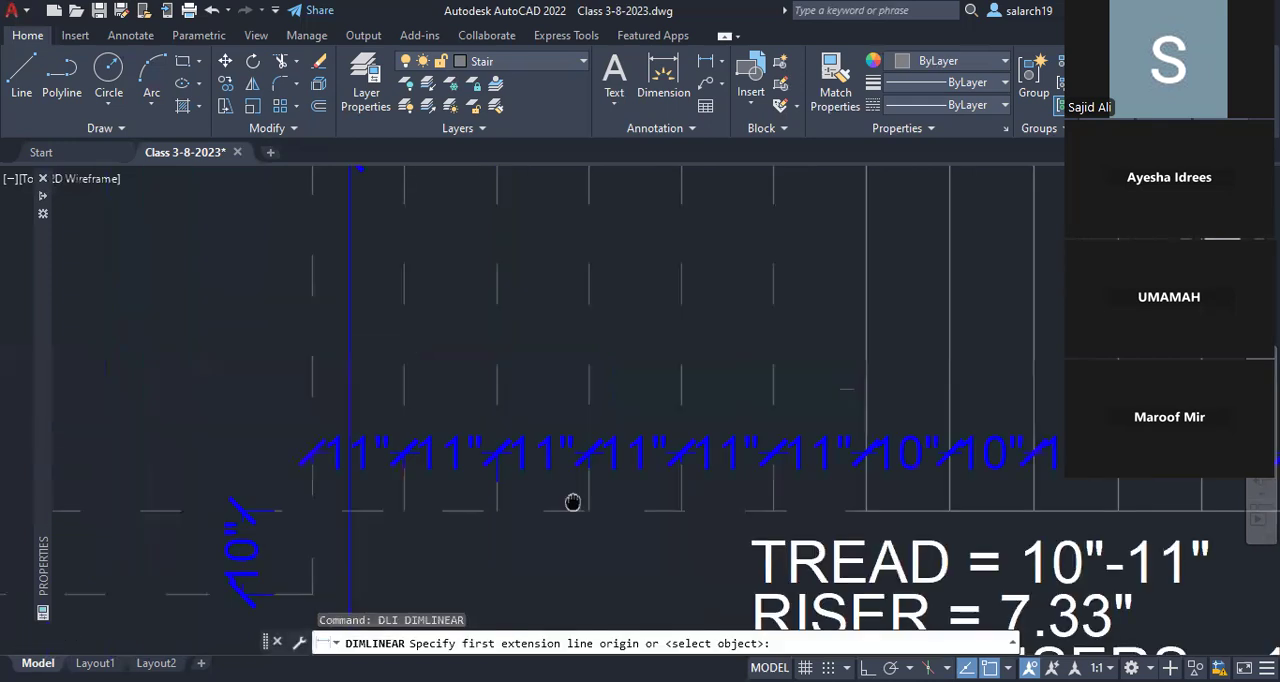
Step: Add a vertical linear dimension across the ground floor stair's width and match its properties to the existing stair dimensions
{"action": "scroll", "coordinate": [609, 467], "scroll_direction": "down", "scroll_amount": 2}
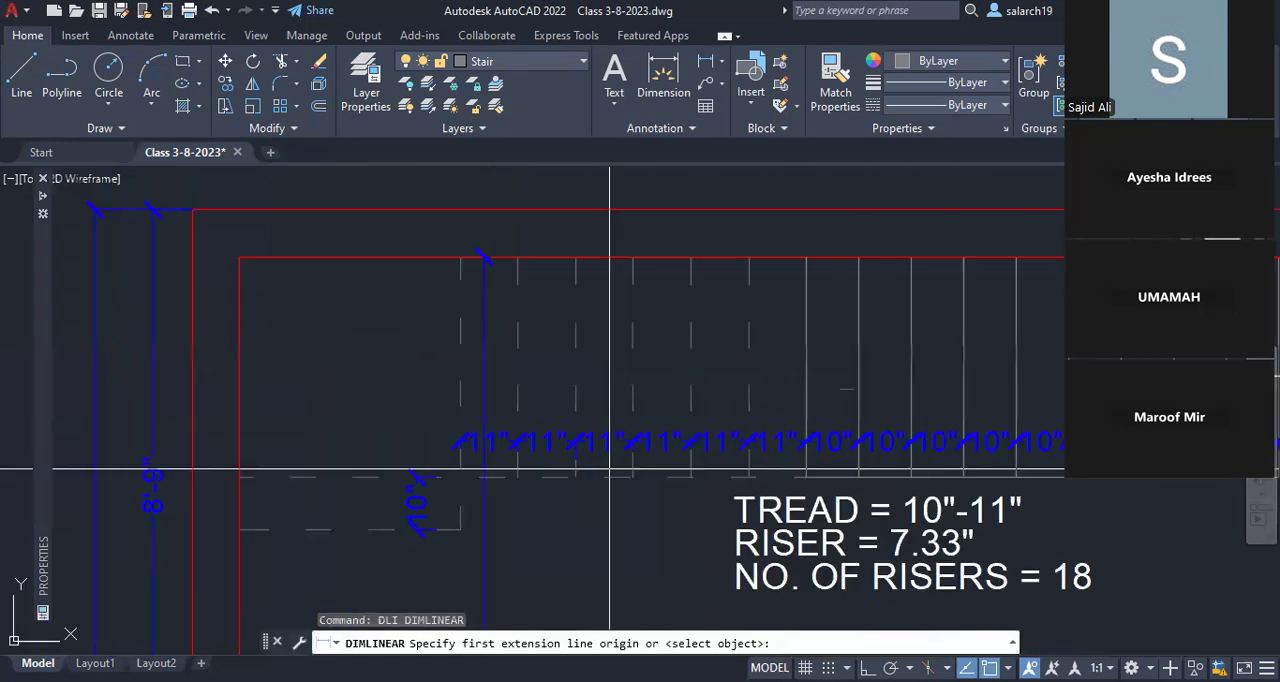
{"action": "left_click", "coordinate": [613, 478]}
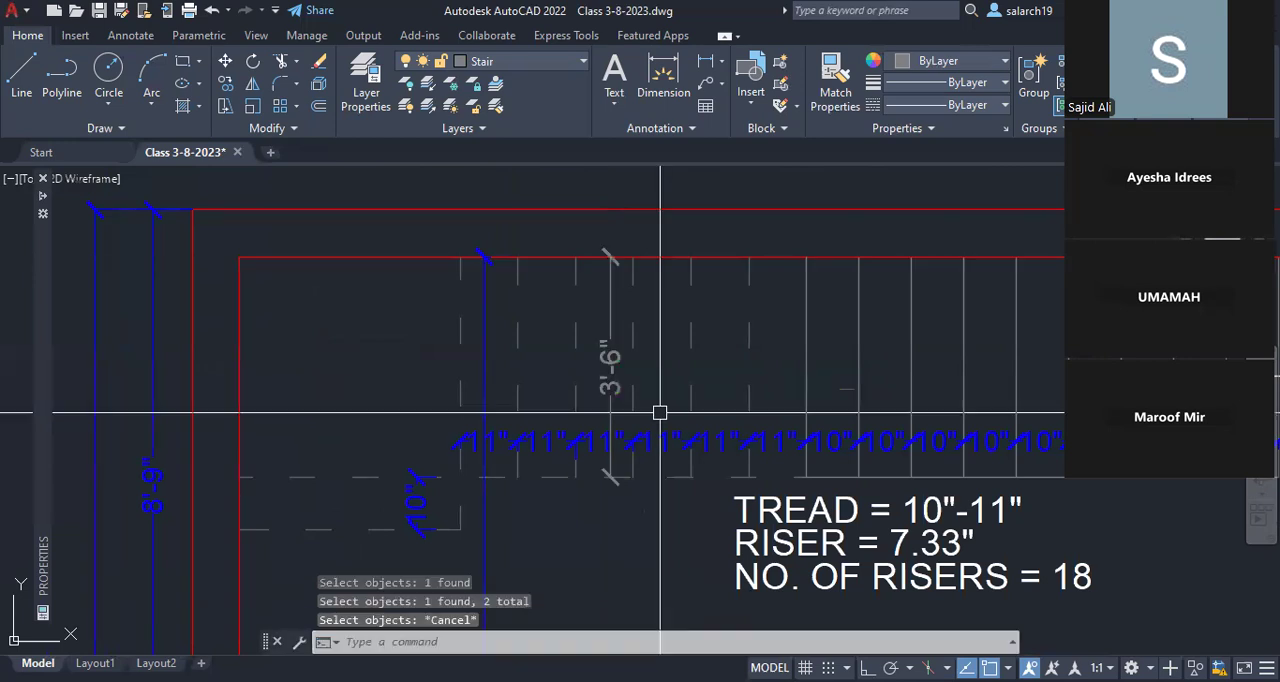
{"action": "type", "text": "ma"}
{"action": "key", "text": "Return"}
{"action": "left_click", "coordinate": [612, 391]}
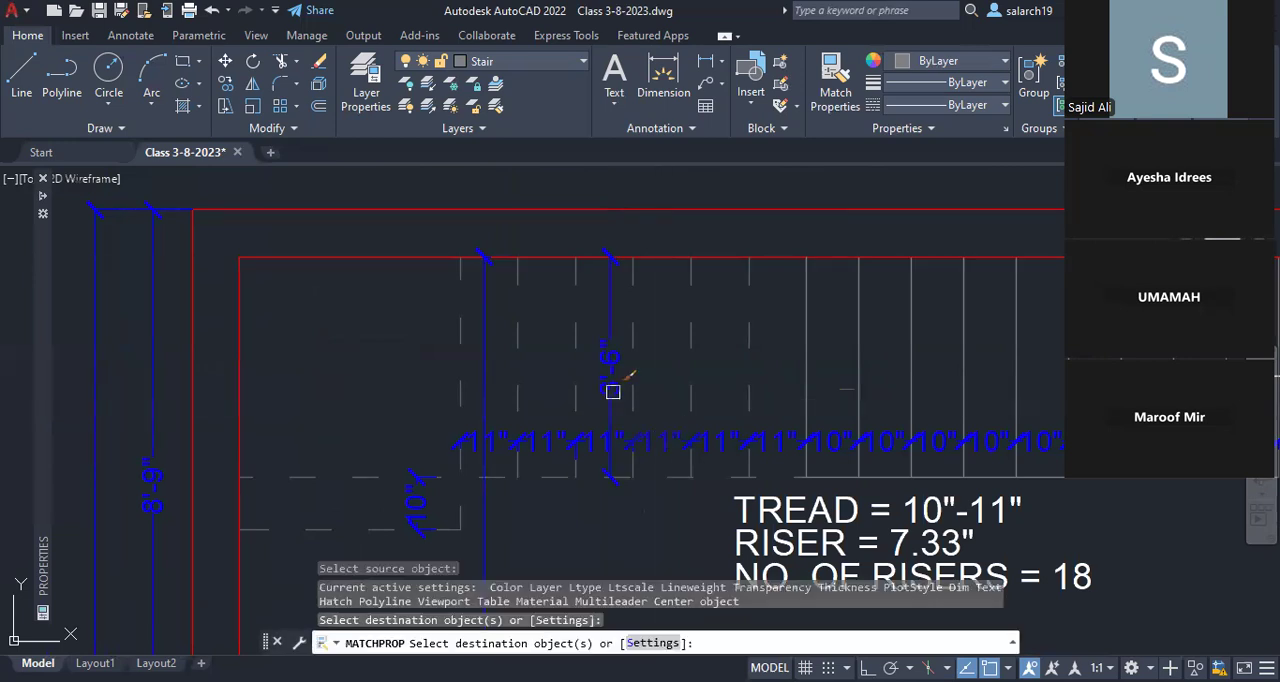
{"action": "key", "text": "Escape"}
Step: Copy the ground floor NO. OF RISERS note below itself as a fourth line and change its wording to WIDTH OF STAIR
{"action": "middle_click_drag", "start_coordinate": [612, 391], "coordinate": [504, 291]}
{"action": "middle_click_drag", "start_coordinate": [734, 450], "coordinate": [622, 370]}
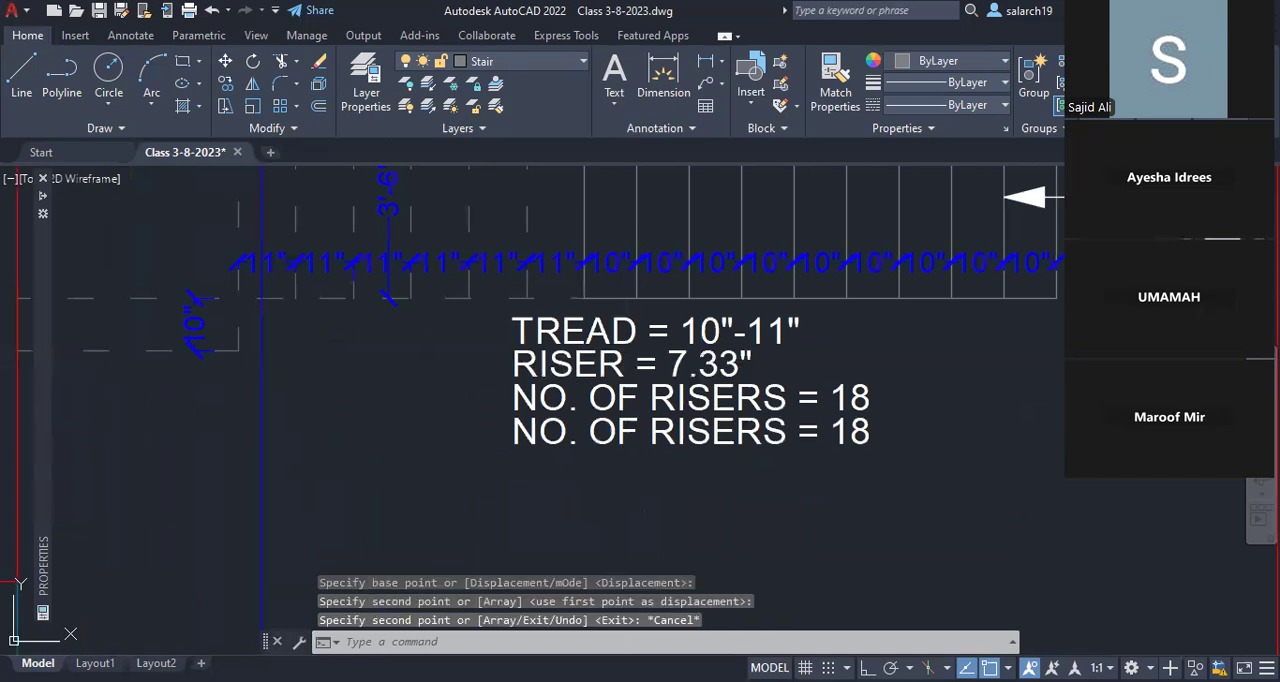
{"action": "type", "text": "ed"}
{"action": "key", "text": "Return"}
{"action": "left_click", "coordinate": [785, 429]}
{"action": "left_click_drag", "start_coordinate": [785, 429], "coordinate": [508, 428]}
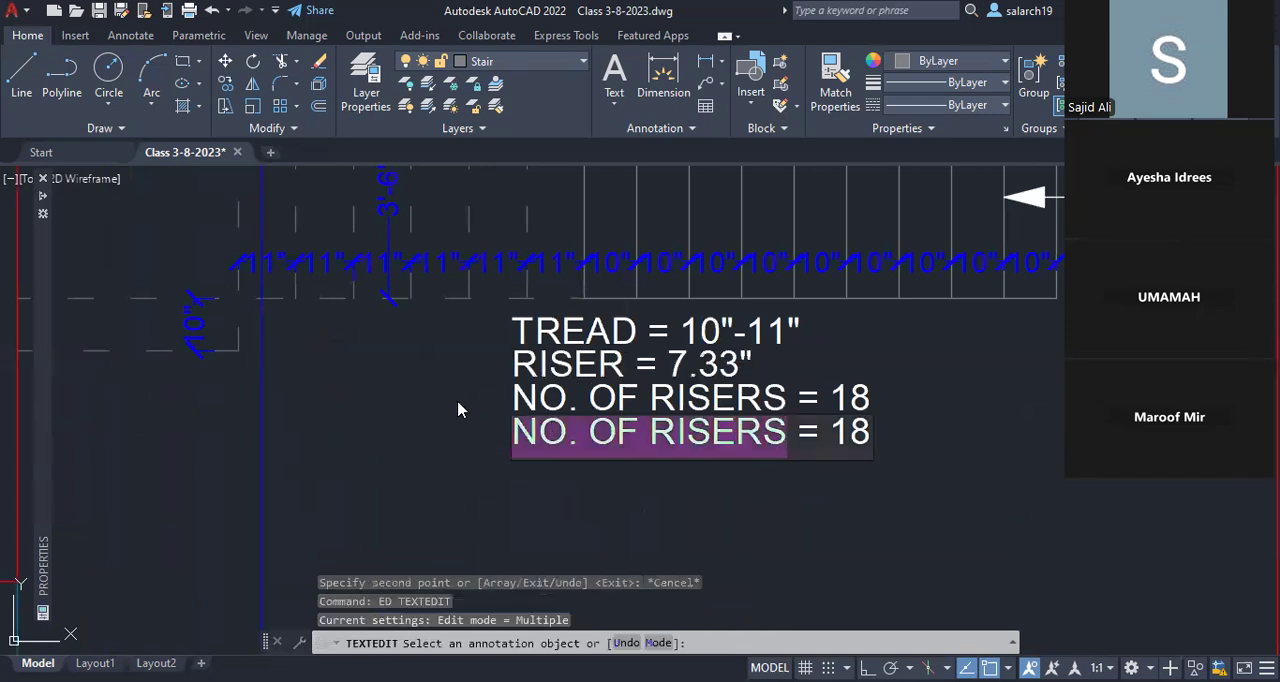
{"action": "type", "text": "WIDTH"}
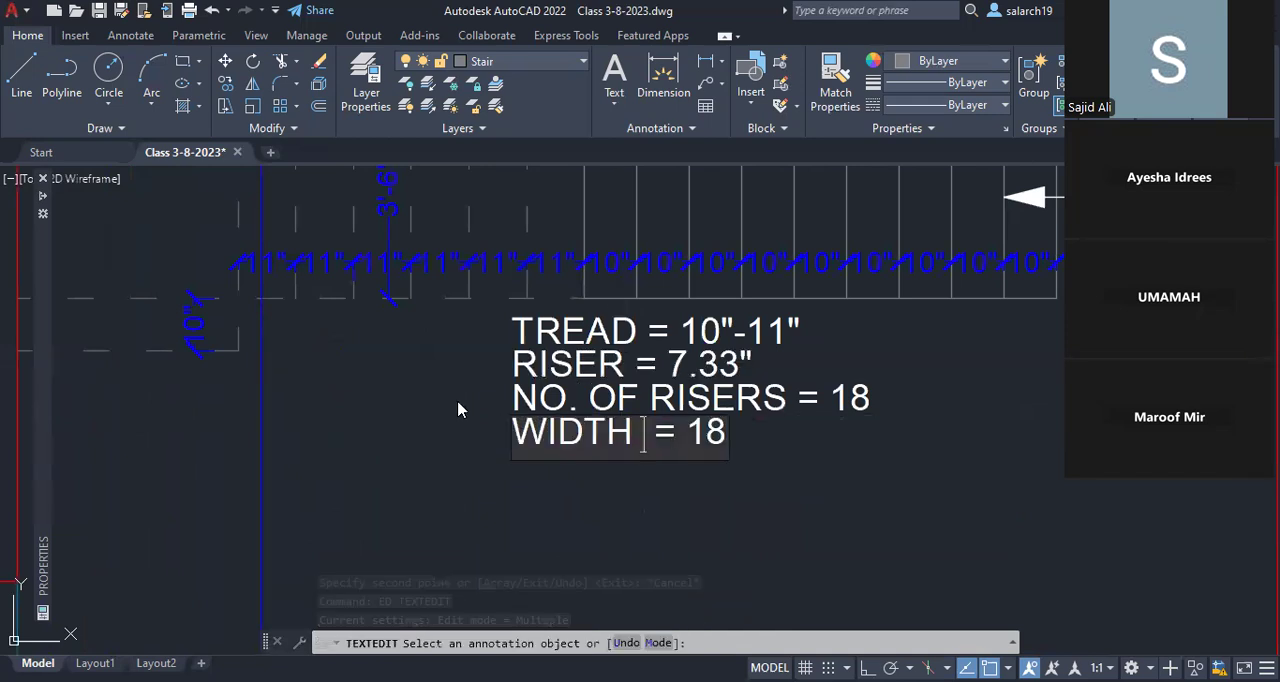
{"action": "type", "text": " OF STAIR"}
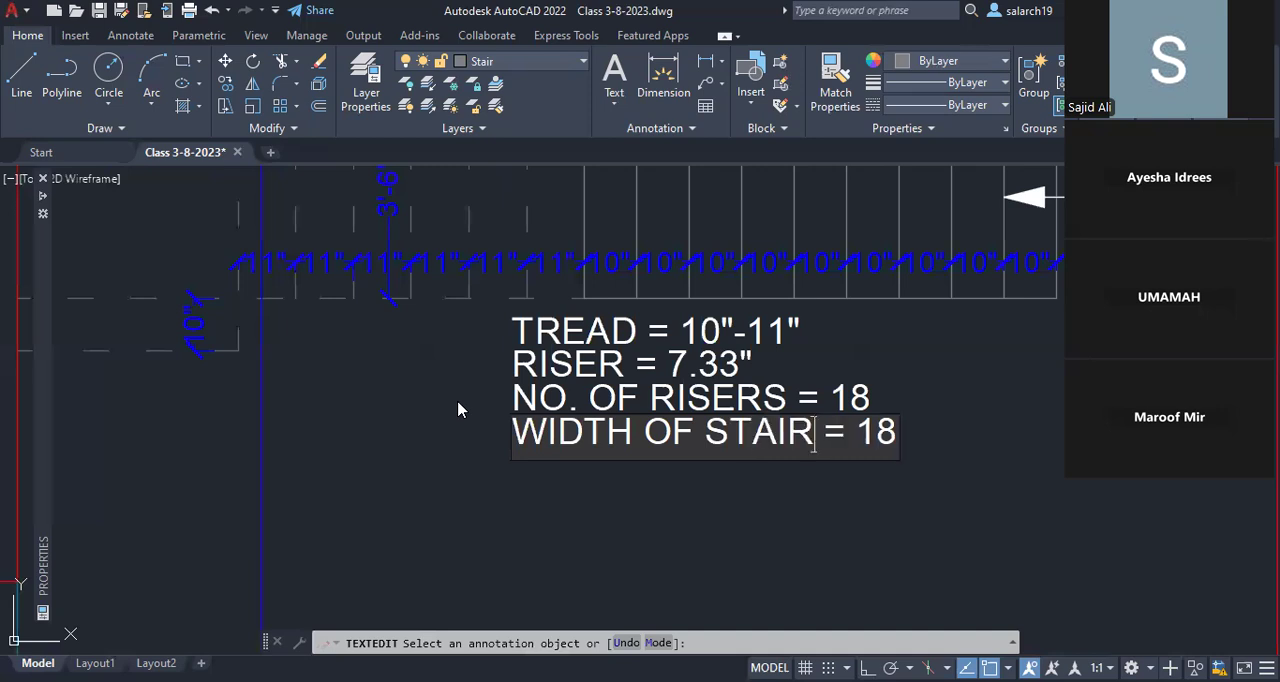
Step: Replace the value in the WIDTH OF STAIR note with 3'-6" and end the text editing
{"action": "key", "text": "Delete"}
{"action": "key", "text": "Delete"}
{"action": "type", "text": "3'-6"}
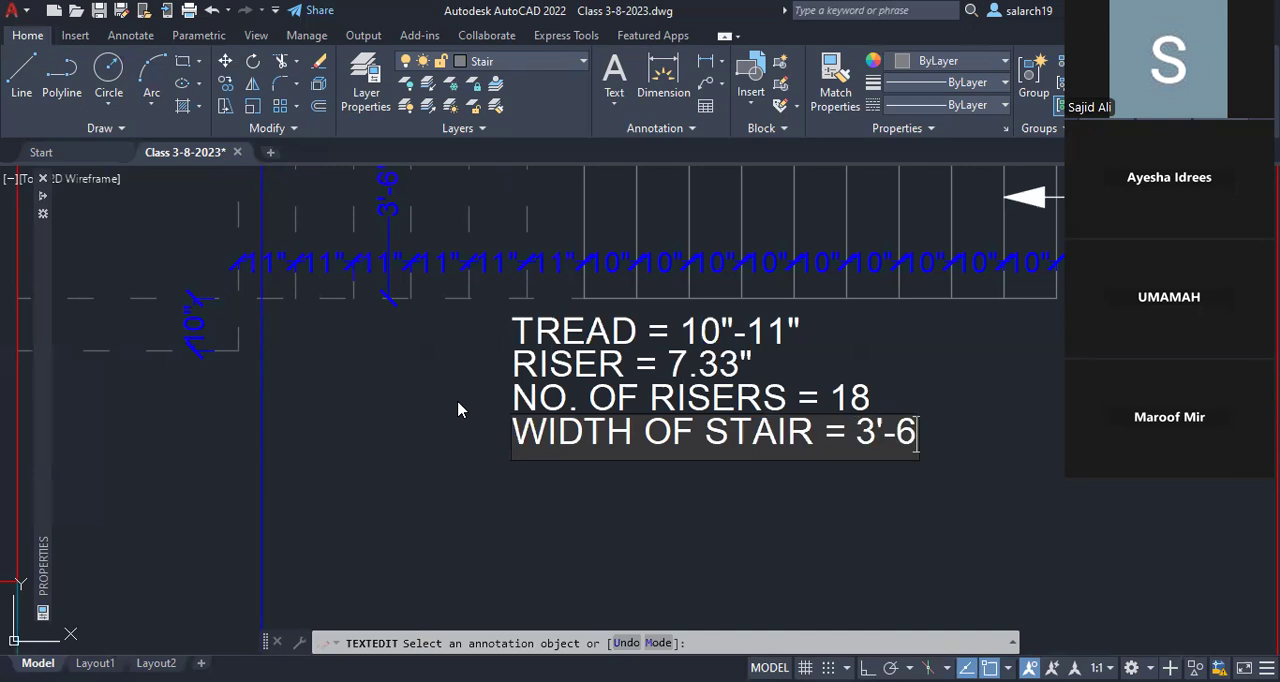
{"action": "type", "text": "\""}
{"action": "scroll", "coordinate": [585, 384], "scroll_direction": "down", "scroll_amount": 4}
{"action": "key", "text": "Escape"}
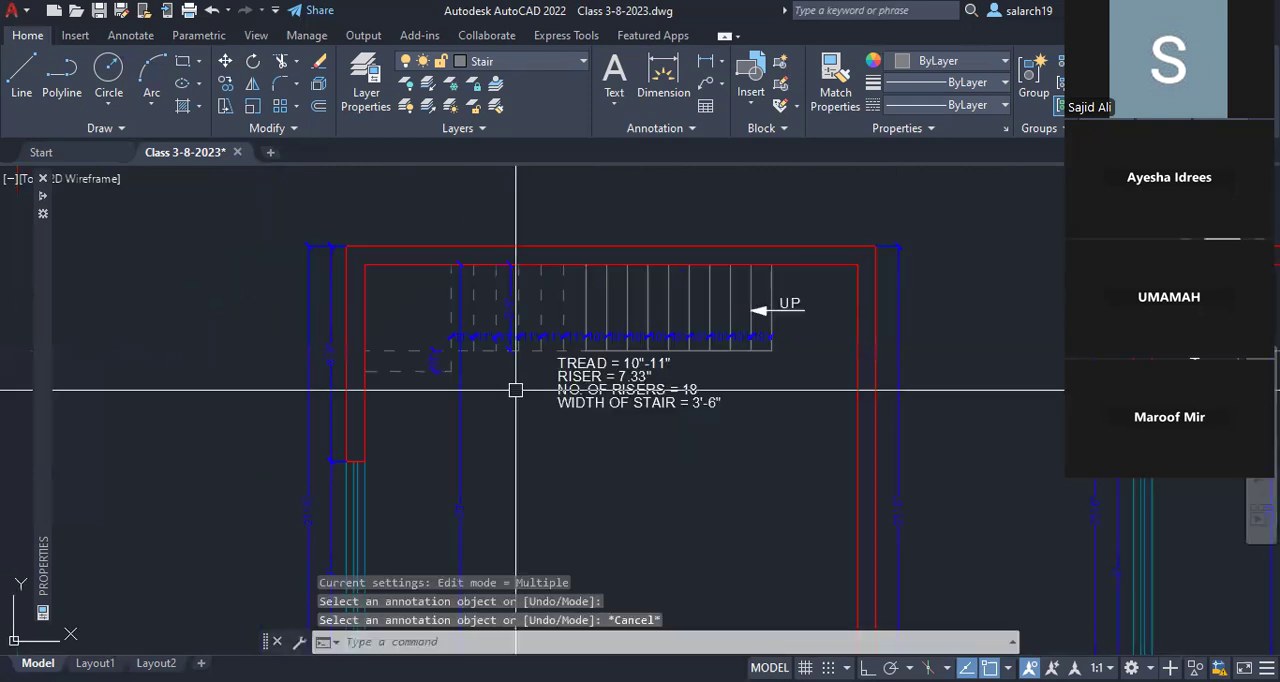
Step: Review the ground floor and first floor plans side by side, checking the direction arrows and notes at each stair
{"action": "scroll", "coordinate": [497, 383], "scroll_direction": "down", "scroll_amount": 2}
{"action": "middle_click_drag", "start_coordinate": [497, 383], "coordinate": [373, 370]}
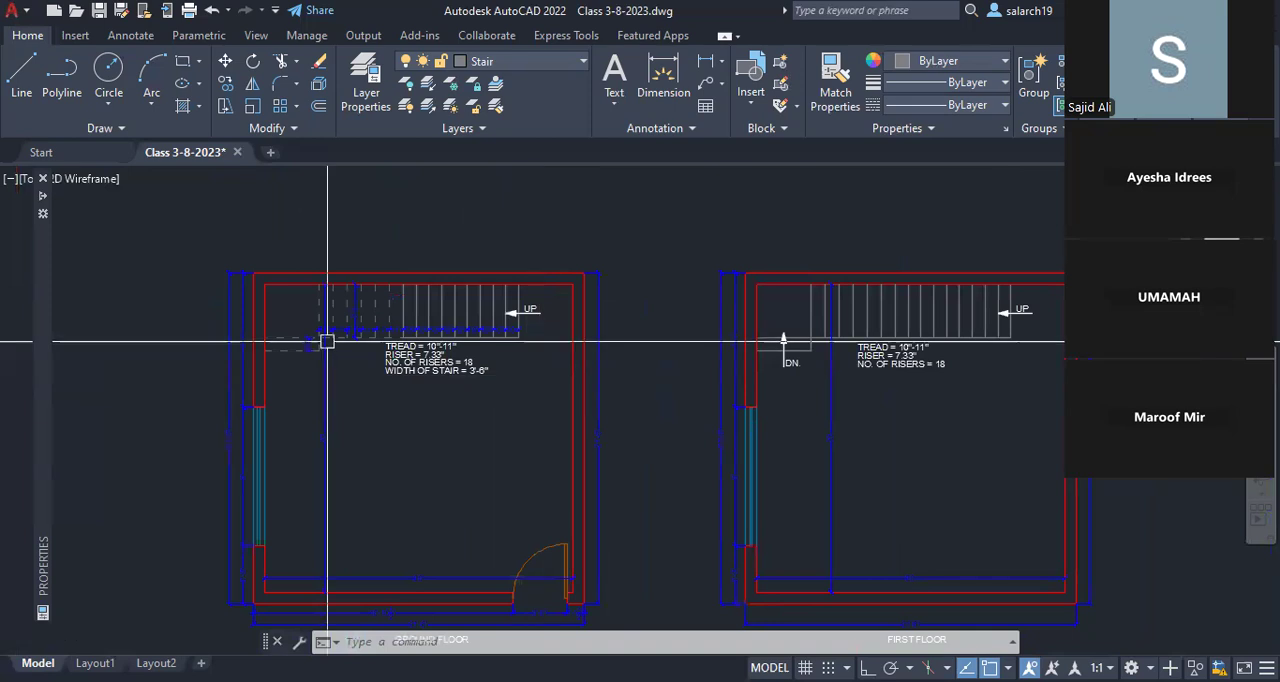
{"action": "scroll", "coordinate": [340, 380], "scroll_direction": "up", "scroll_amount": 2}
{"action": "scroll", "coordinate": [573, 384], "scroll_direction": "down", "scroll_amount": 4}
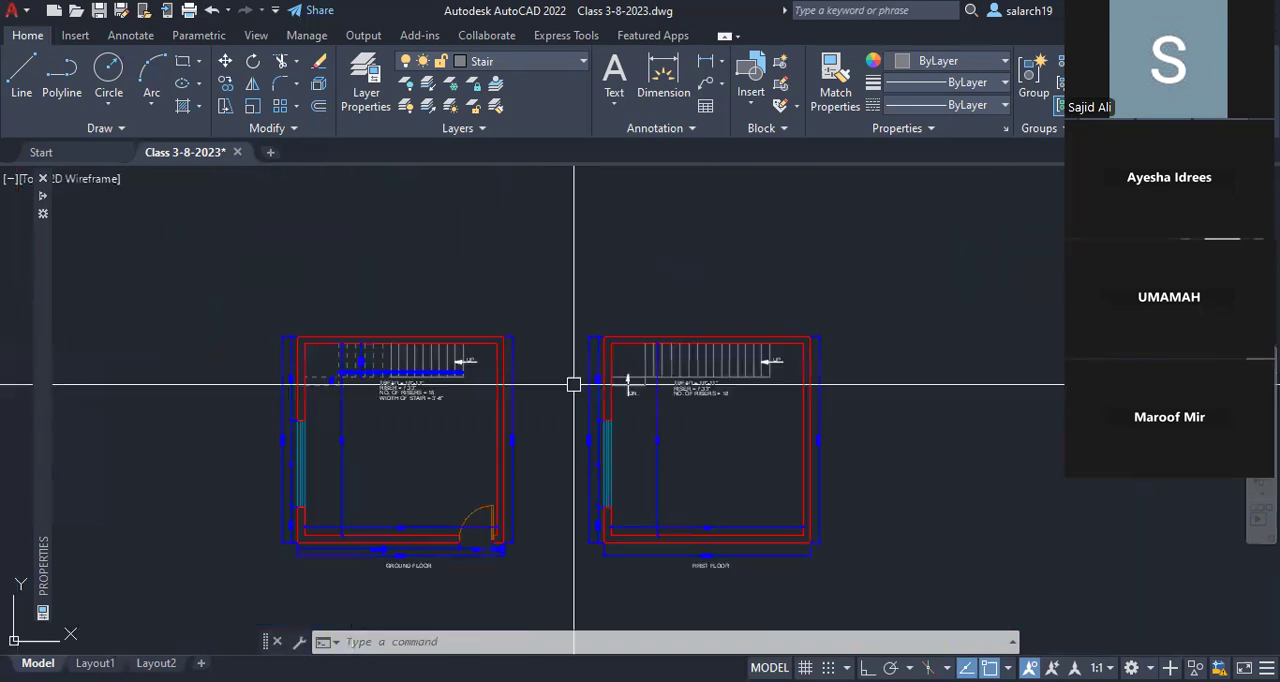
{"action": "middle_click_drag", "start_coordinate": [702, 390], "coordinate": [578, 390]}
{"action": "scroll", "coordinate": [578, 380], "scroll_direction": "up", "scroll_amount": 4}
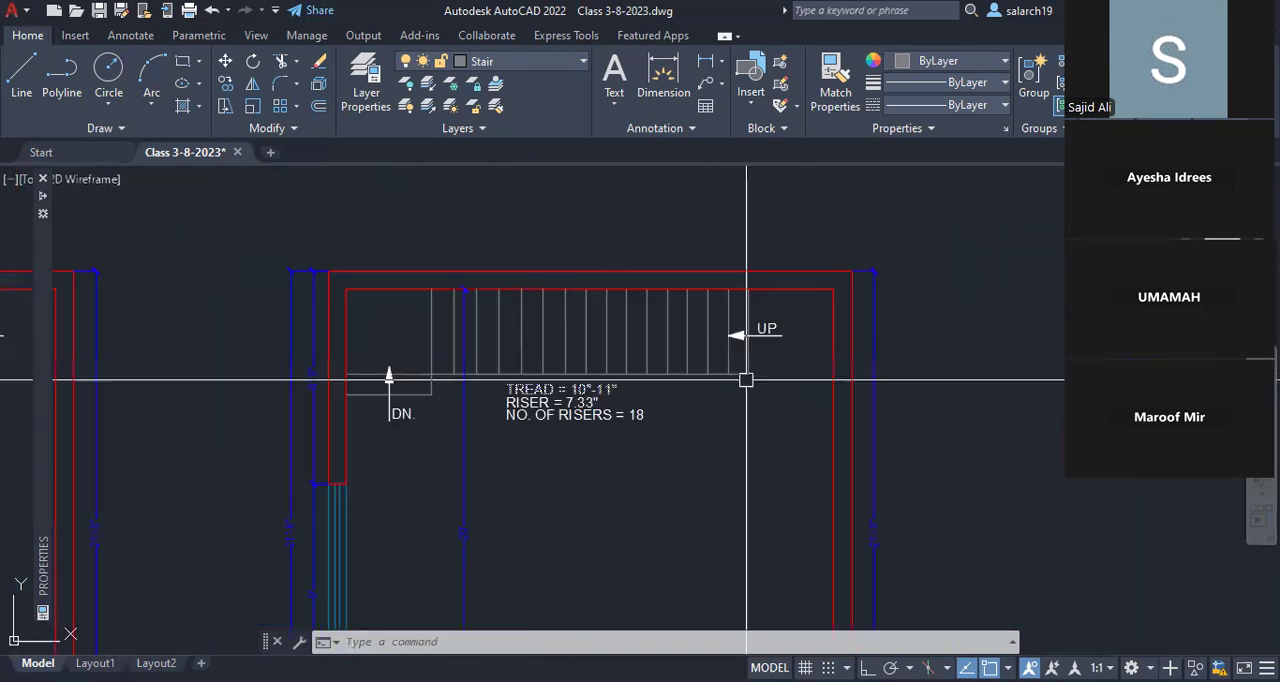
{"action": "middle_click_drag", "start_coordinate": [682, 526], "coordinate": [721, 426]}
{"action": "mouse_move", "coordinate": [663, 559]}
{"action": "middle_mouse_down"}
{"action": "mouse_move", "coordinate": [673, 446]}
{"action": "mouse_move", "coordinate": [665, 675]}
{"action": "middle_mouse_up"}
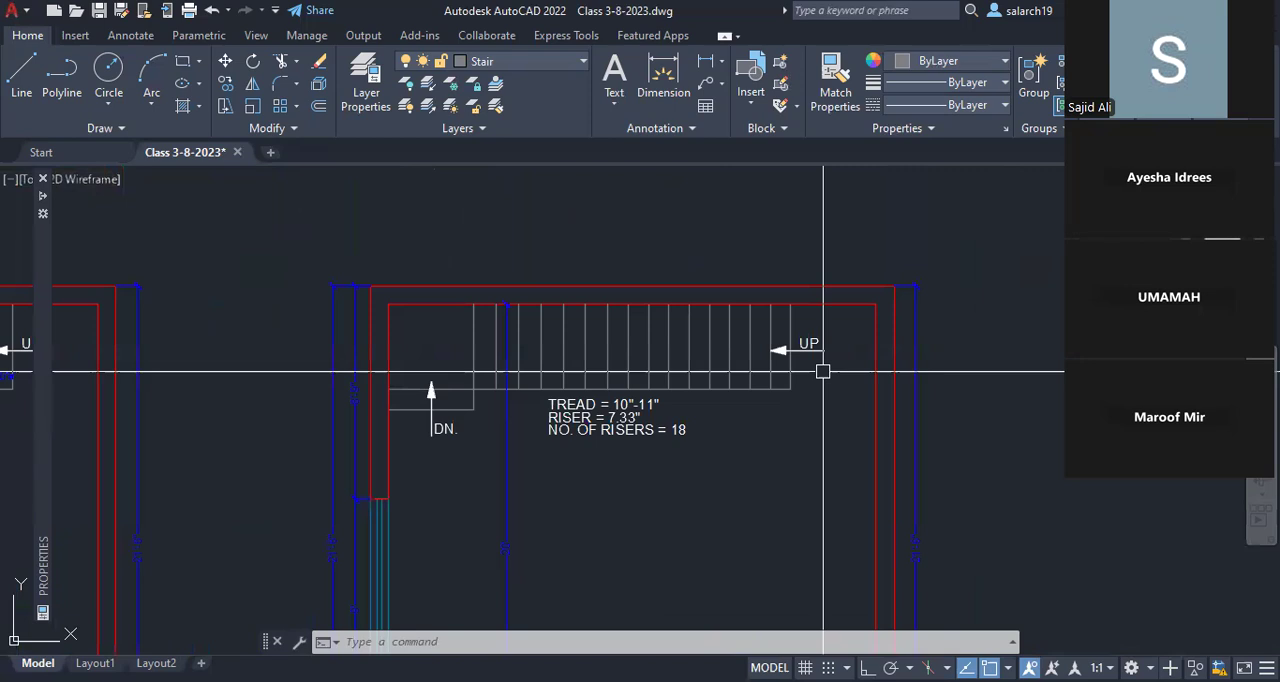
Step: Erase the UP label with its arrow from the first floor stair
{"action": "scroll", "coordinate": [822, 371], "scroll_direction": "up", "scroll_amount": 4}
{"action": "type", "text": "e"}
{"action": "key", "text": "Return"}
{"action": "left_click", "coordinate": [658, 292]}
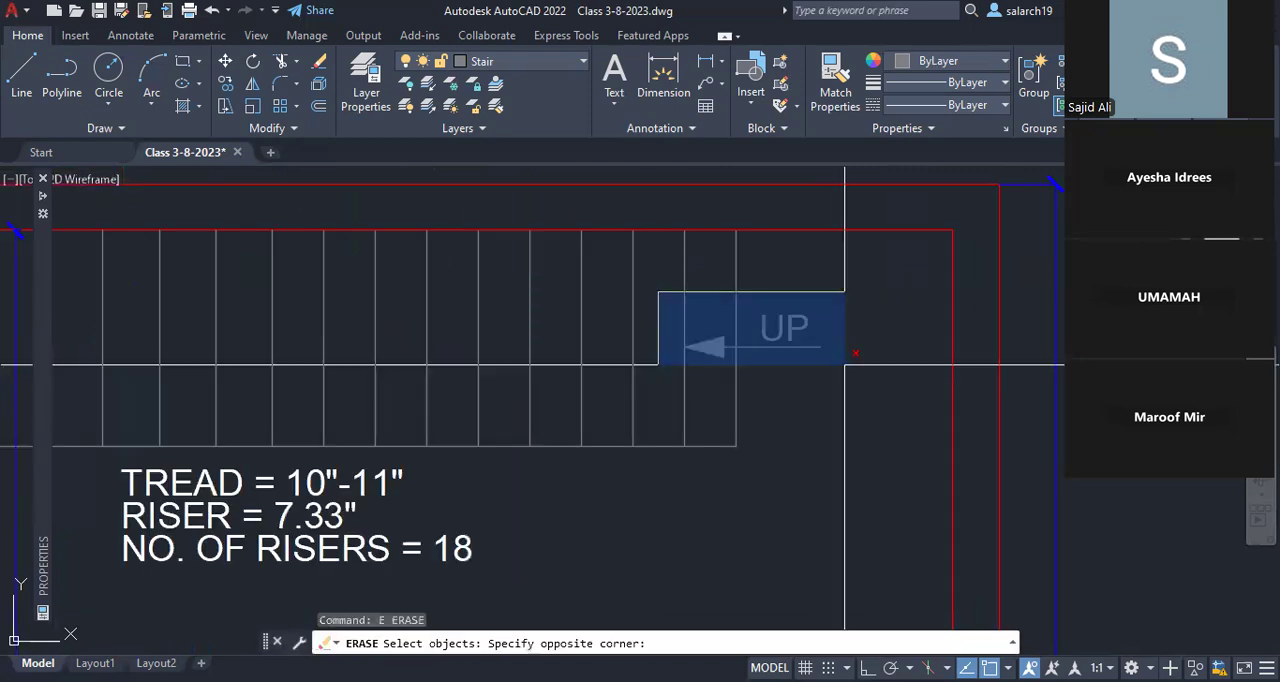
{"action": "left_click", "coordinate": [845, 365]}
{"action": "scroll", "coordinate": [780, 380], "scroll_direction": "down", "scroll_amount": 4}
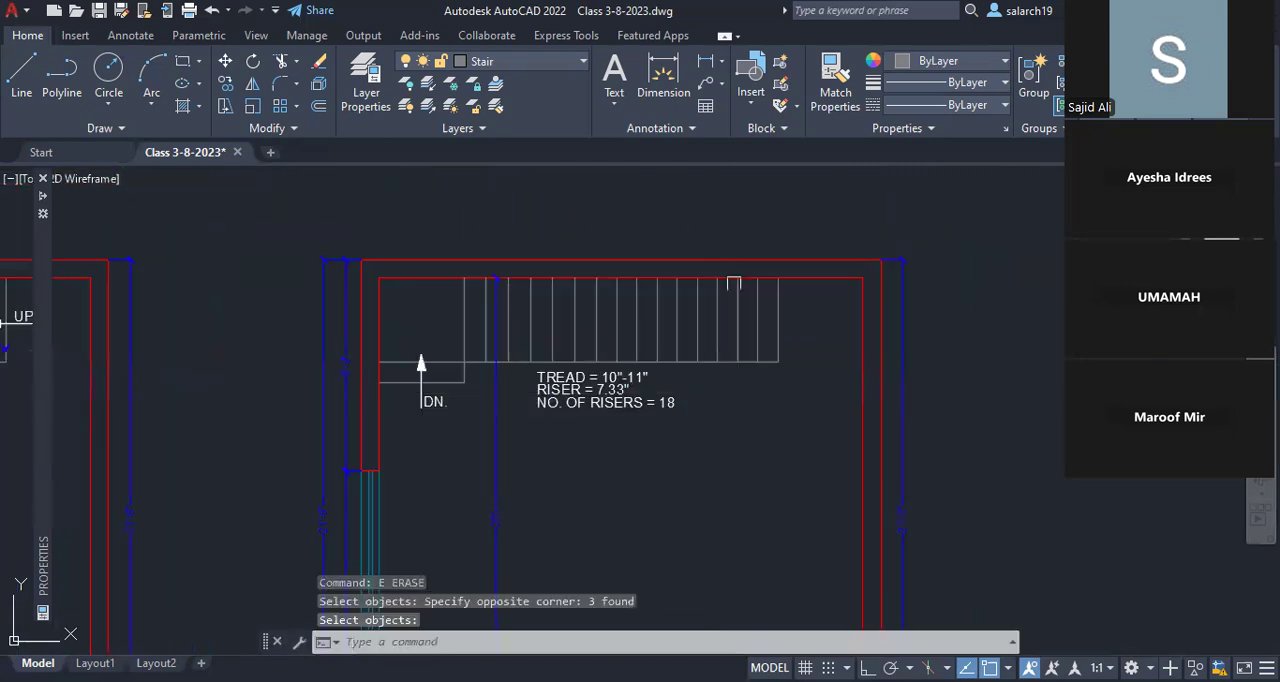
Step: Compare the ground floor stair's solid and dashed treads and UP arrow with the first floor stair's treads and DN. arrow
{"action": "middle_click_drag", "start_coordinate": [33, 319], "coordinate": [719, 332]}
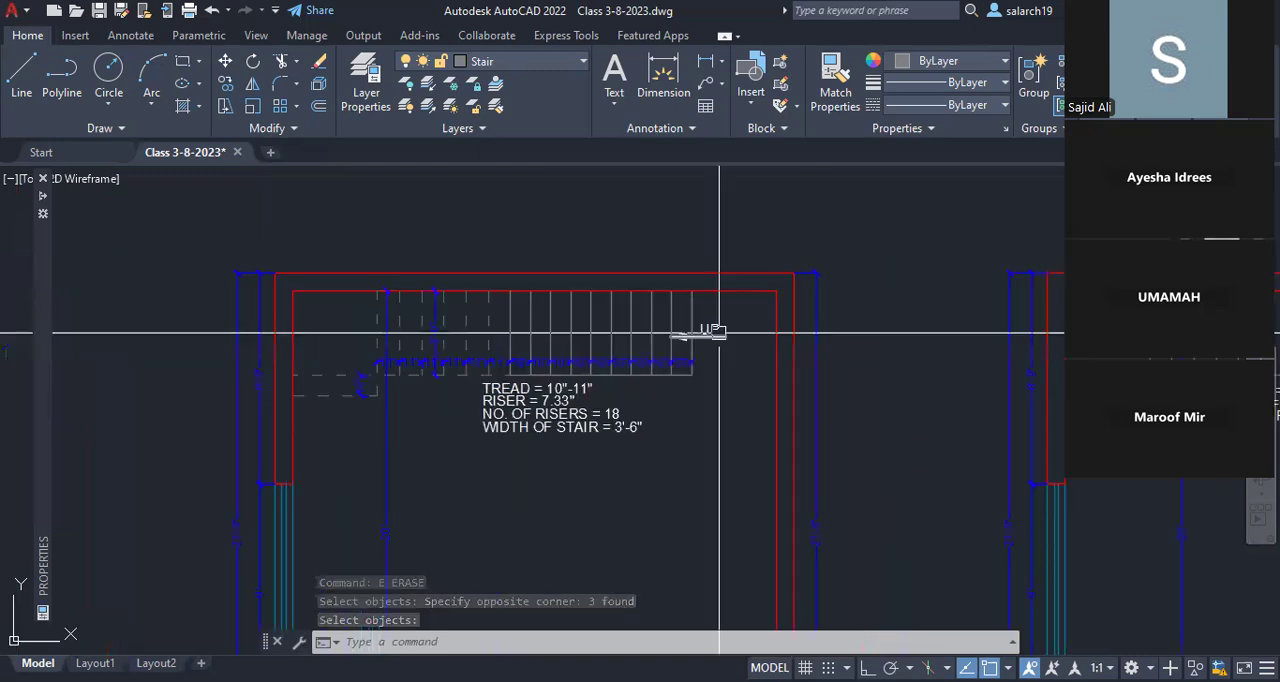
{"action": "middle_click_drag", "start_coordinate": [1100, 349], "coordinate": [742, 353]}
{"action": "middle_click_drag", "start_coordinate": [1122, 405], "coordinate": [729, 383]}
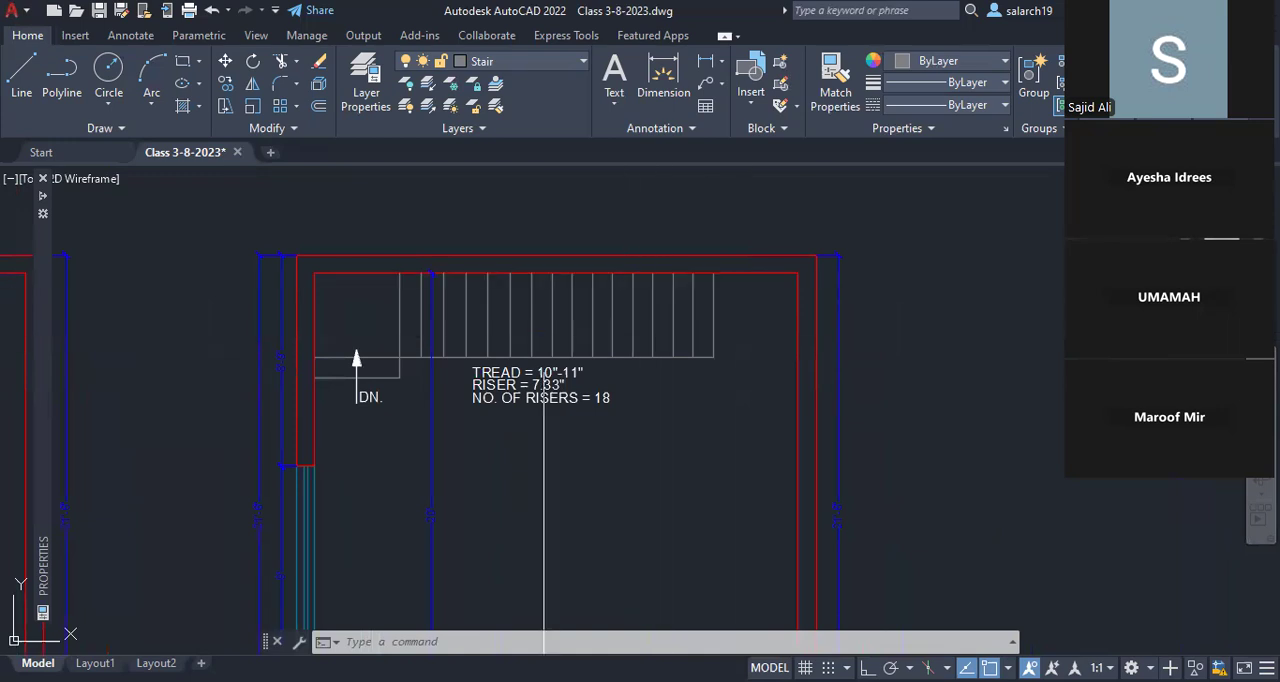
{"action": "middle_click_drag", "start_coordinate": [200, 340], "coordinate": [903, 361]}
{"action": "middle_click_drag", "start_coordinate": [644, 361], "coordinate": [194, 356]}
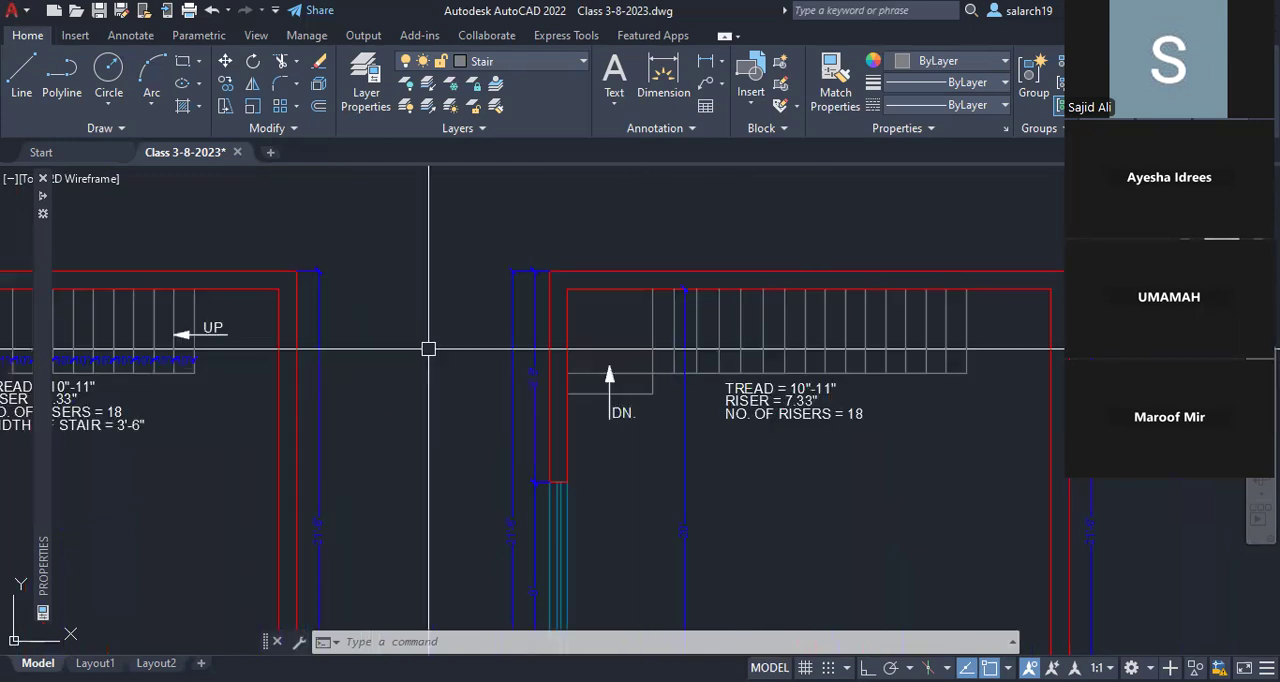
{"action": "middle_click_drag", "start_coordinate": [428, 348], "coordinate": [299, 348]}
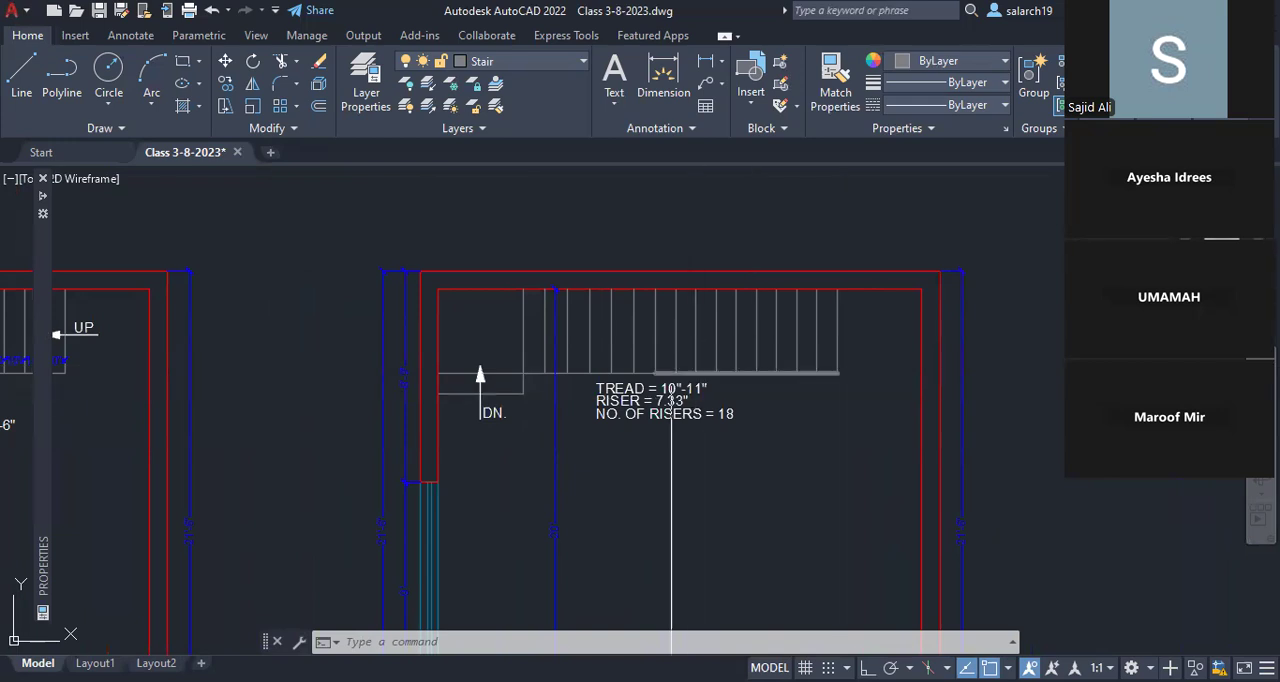
{"action": "scroll", "coordinate": [672, 382], "scroll_direction": "up", "scroll_amount": 3}
{"action": "scroll", "coordinate": [692, 403], "scroll_direction": "down", "scroll_amount": 2}
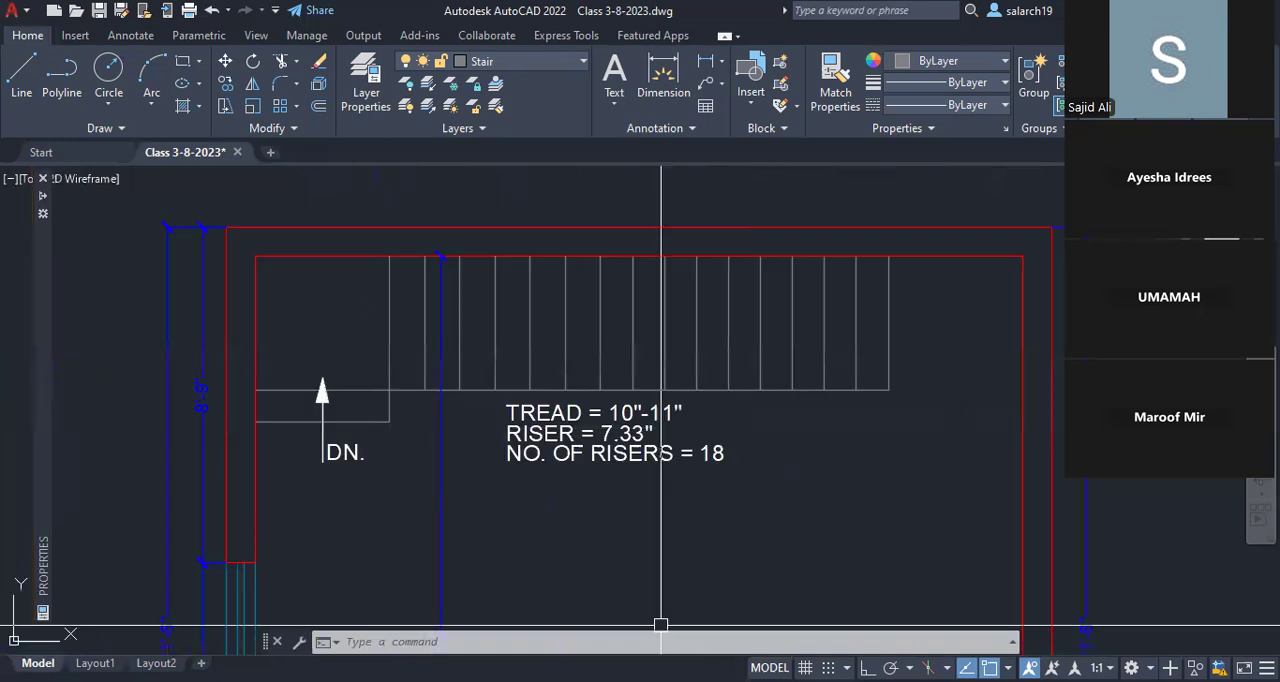
{"action": "left_click", "coordinate": [661, 680]}
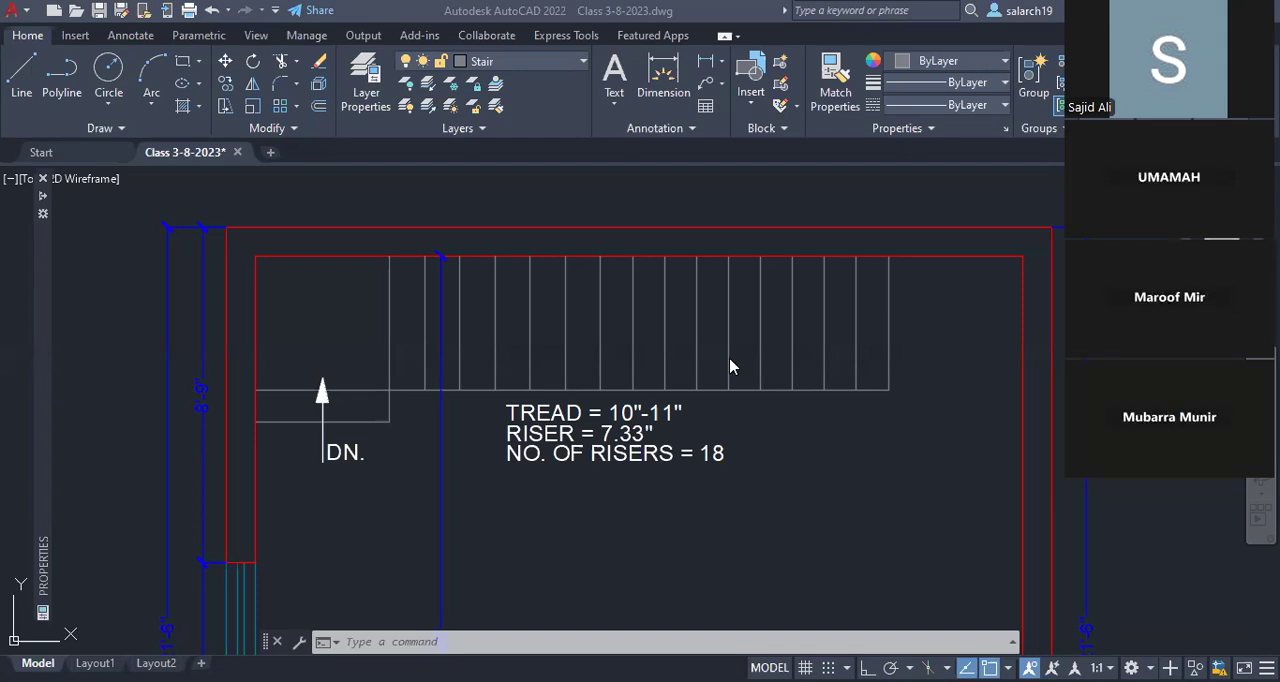
{"action": "left_click", "coordinate": [337, 481]}
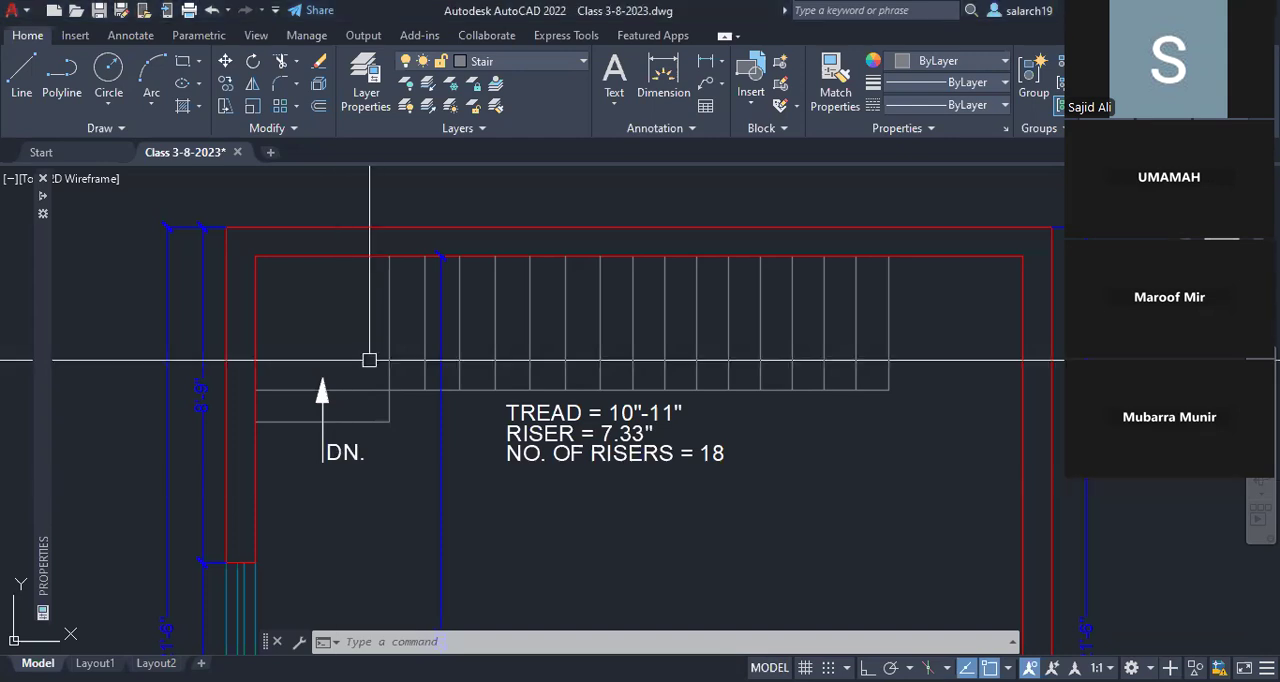
{"action": "scroll", "coordinate": [369, 360], "scroll_direction": "down", "scroll_amount": 2}
{"action": "middle_click_drag", "start_coordinate": [352, 396], "coordinate": [1067, 374]}
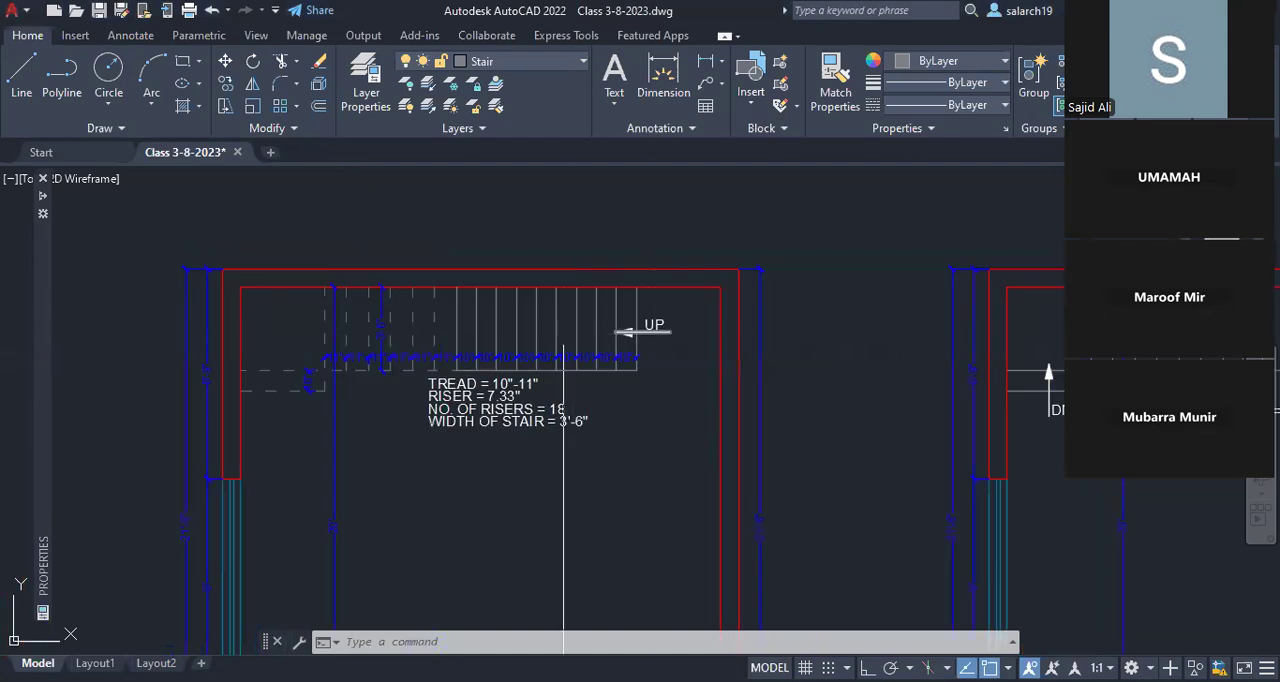
{"action": "middle_click_drag", "start_coordinate": [563, 357], "coordinate": [20, 377]}
{"action": "scroll", "coordinate": [477, 410], "scroll_direction": "up", "scroll_amount": 2}
{"action": "mouse_move", "coordinate": [477, 410]}
{"action": "middle_mouse_down"}
{"action": "mouse_move", "coordinate": [487, 416]}
{"action": "mouse_move", "coordinate": [427, 412]}
{"action": "middle_mouse_up"}
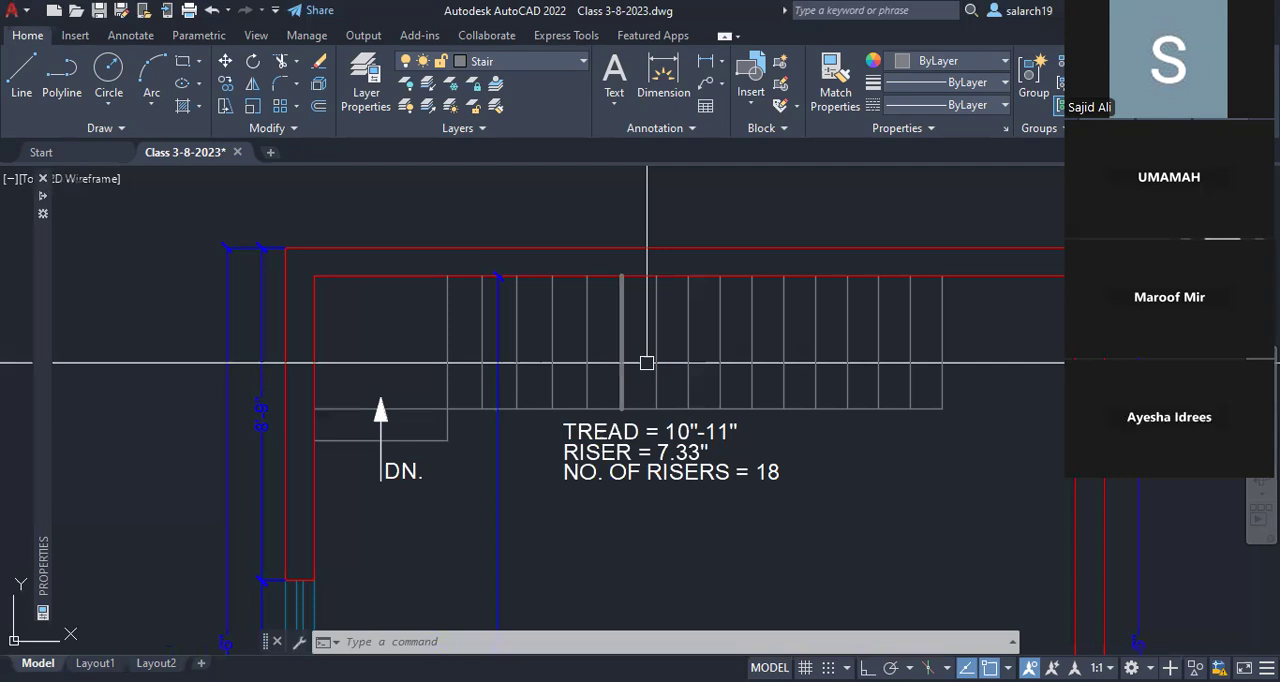
Step: Remove the seven treads at the first floor stair's starting end, together with the stair edge line beside them
{"action": "left_click", "coordinate": [722, 361]}
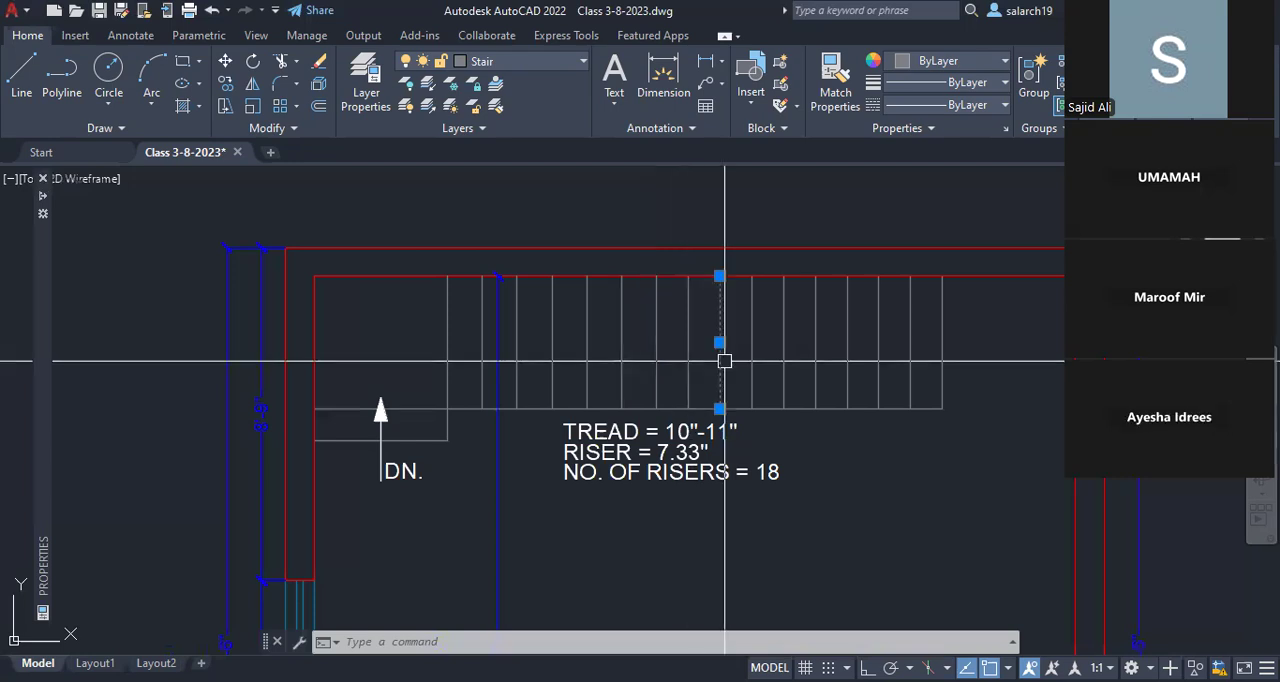
{"action": "middle_click_drag", "start_coordinate": [724, 361], "coordinate": [657, 344]}
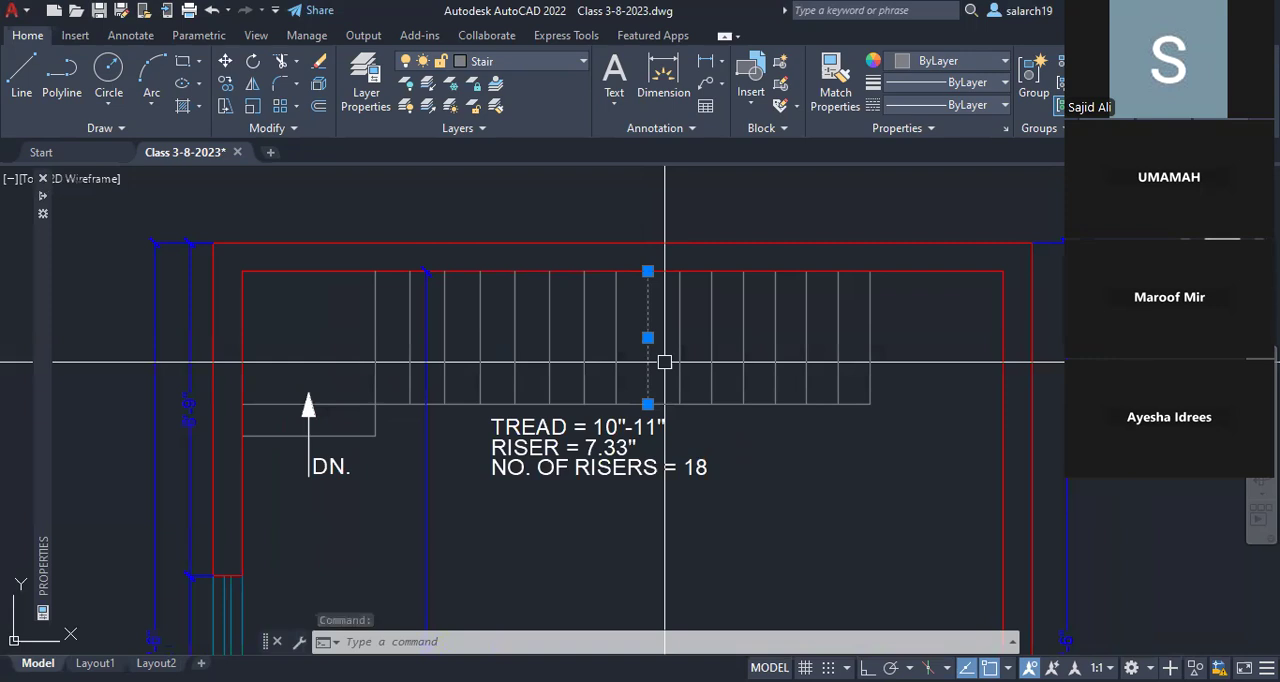
{"action": "key", "text": "Escape"}
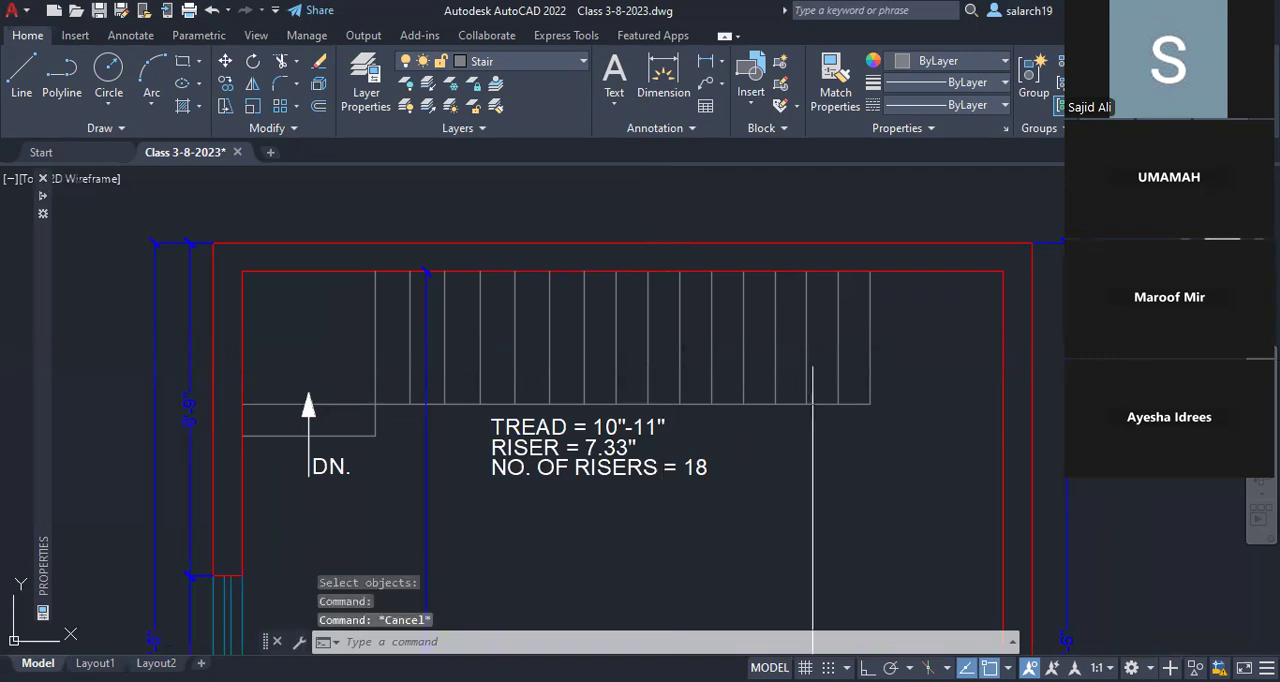
{"action": "left_click", "coordinate": [890, 365]}
{"action": "left_click", "coordinate": [664, 345]}
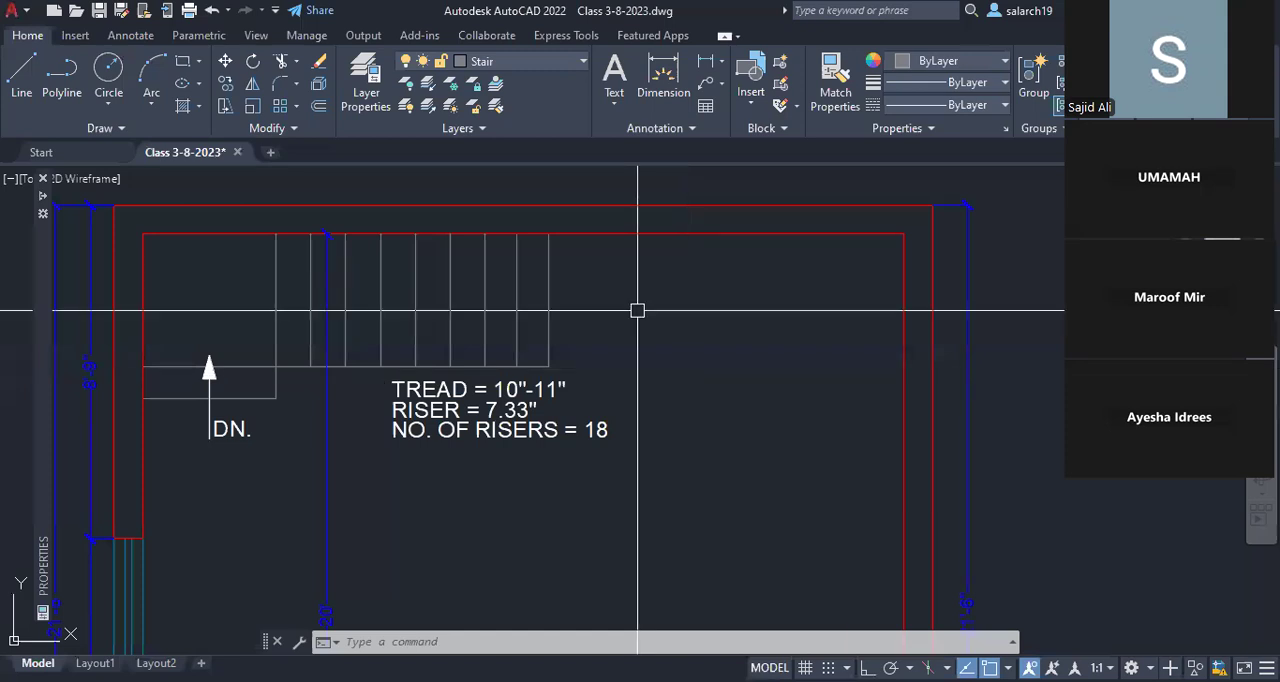
Step: Undo the last removal of treads and trimming of the edge line on the first floor stair
{"action": "scroll", "coordinate": [945, 362], "scroll_direction": "down", "scroll_amount": 2}
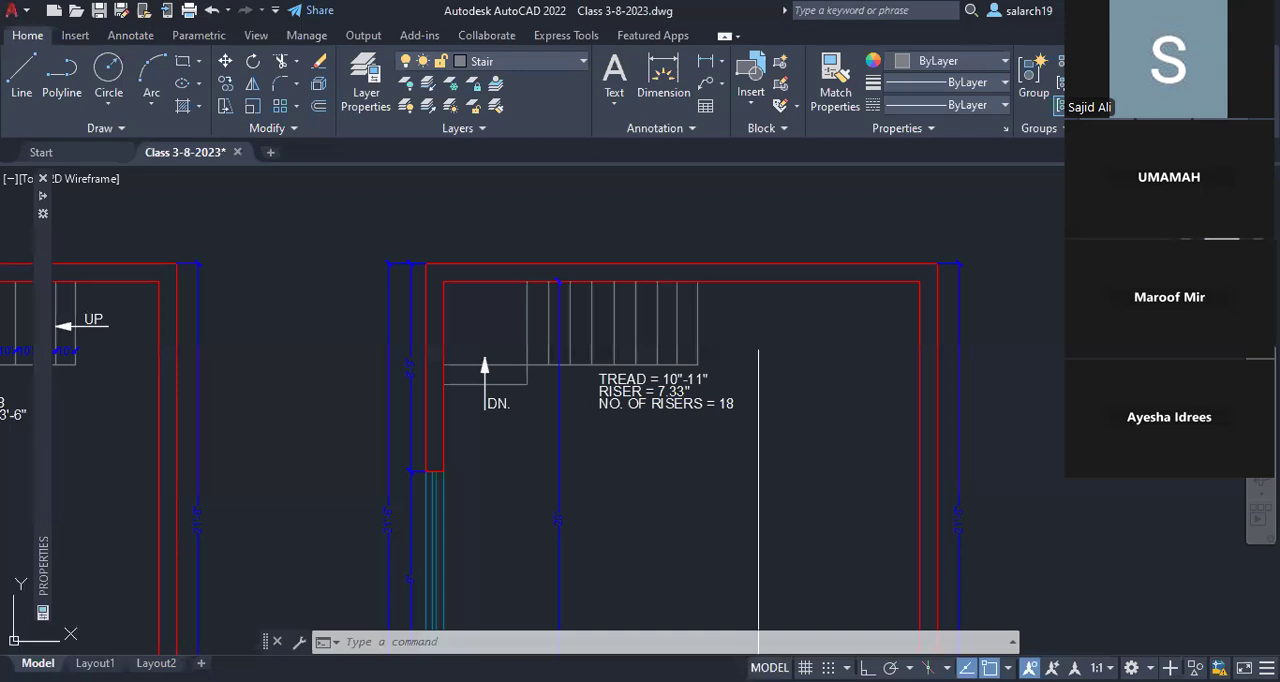
{"action": "scroll", "coordinate": [764, 340], "scroll_direction": "up", "scroll_amount": 2}
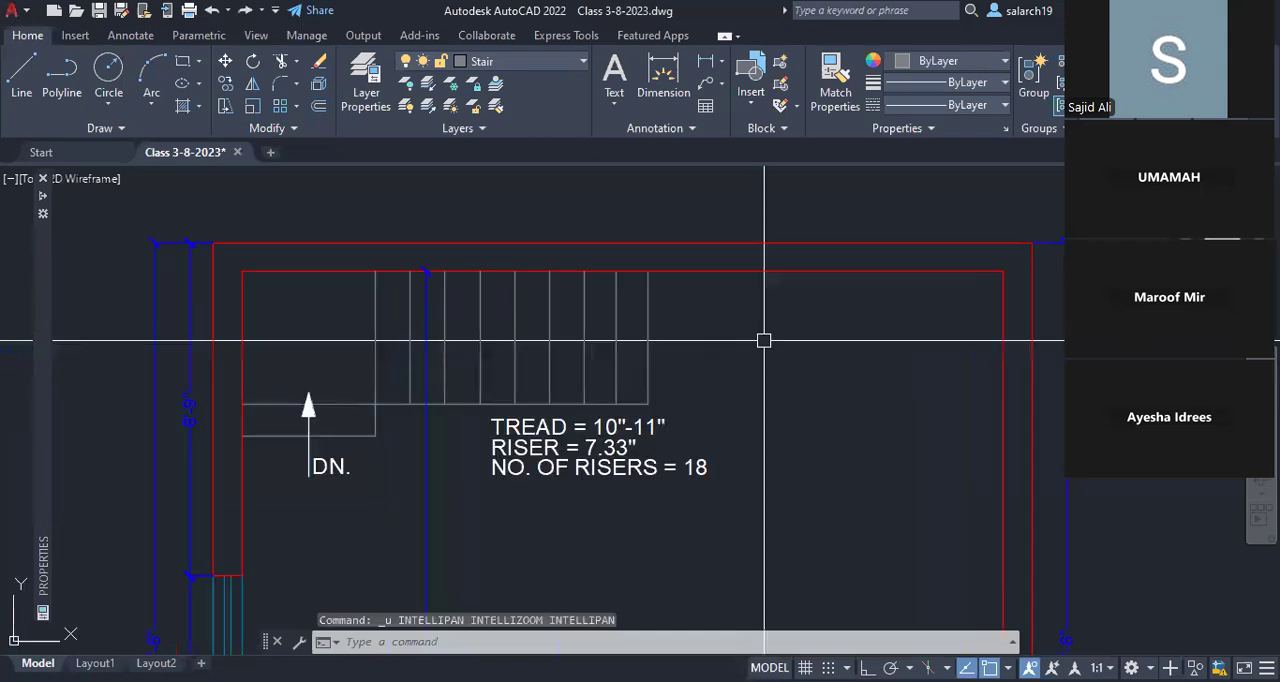
{"action": "key", "text": "ctrl+z"}
{"action": "key", "text": "ctrl+z"}
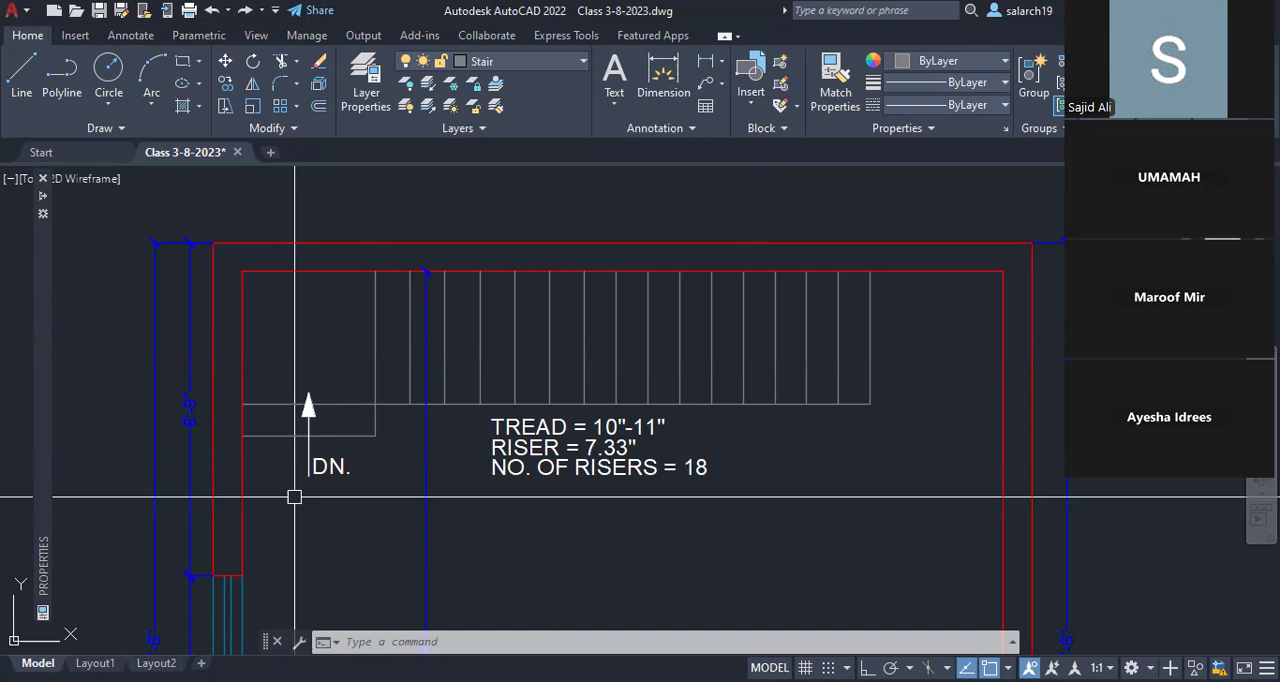
Step: Compare the first floor stair's treads and notes with the ground floor stair's solid and dashed treads to identify where the visible flight should stop
{"action": "scroll", "coordinate": [720, 456], "scroll_direction": "down", "scroll_amount": 1}
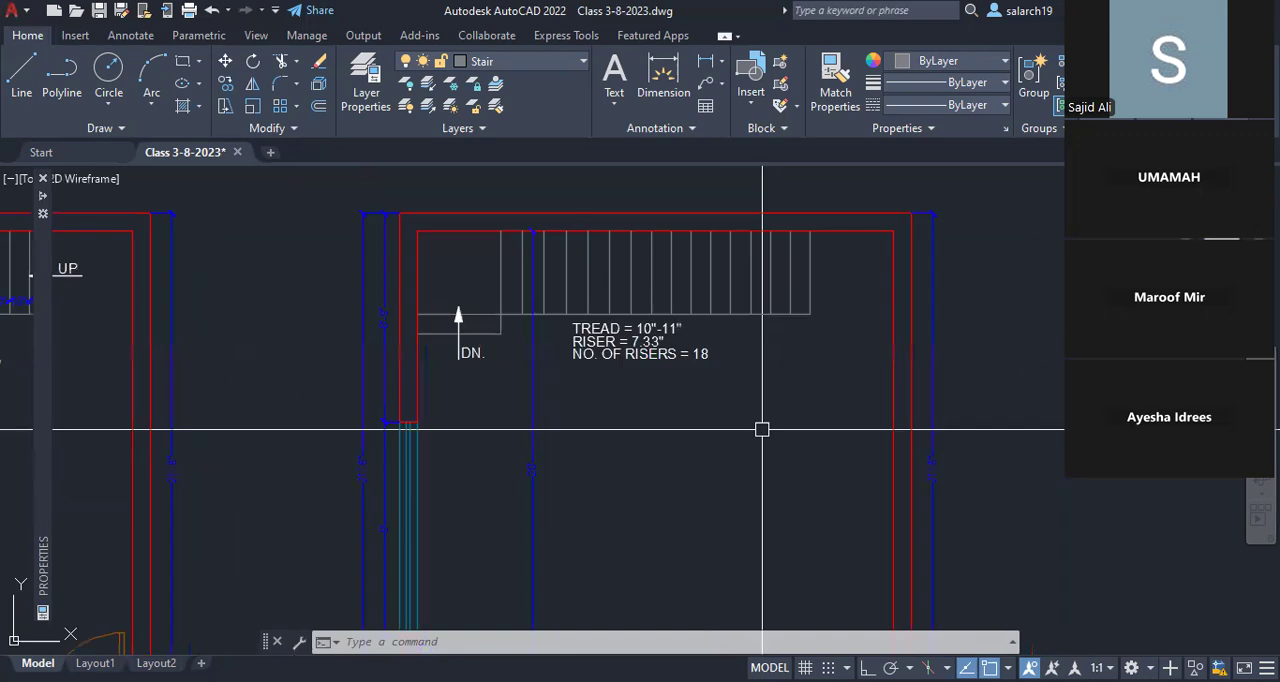
{"action": "scroll", "coordinate": [495, 306], "scroll_direction": "up", "scroll_amount": 2}
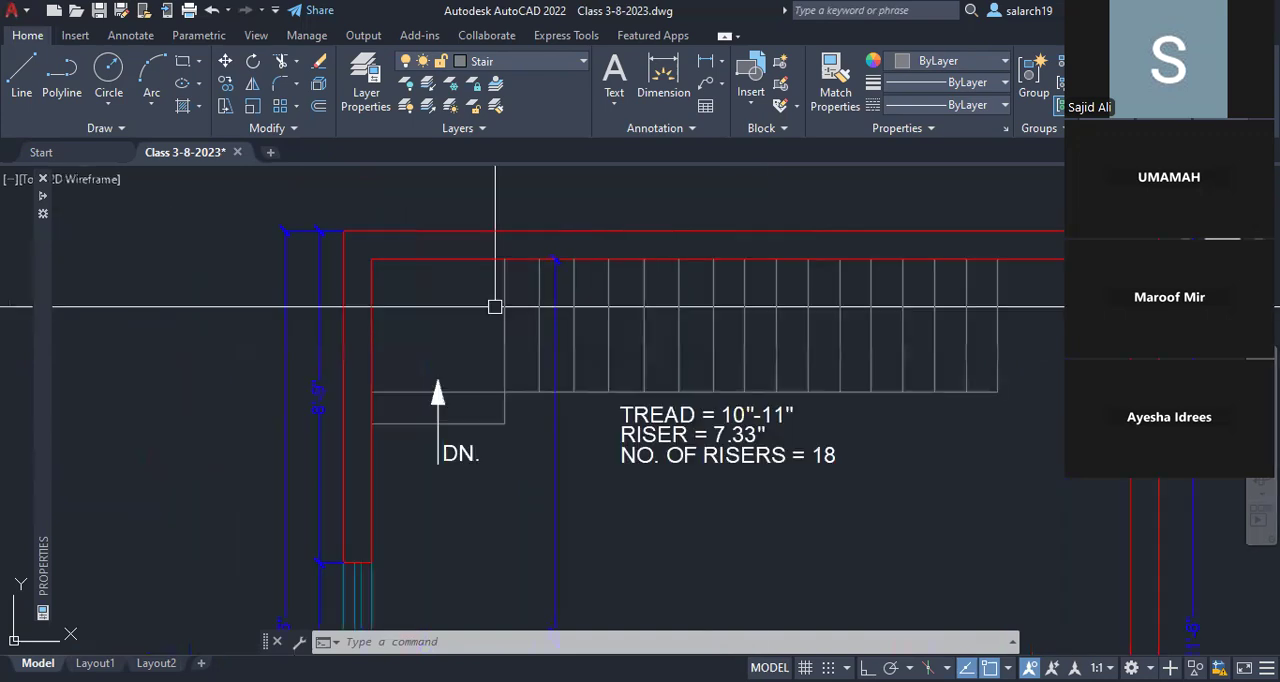
{"action": "middle_click_drag", "start_coordinate": [568, 366], "coordinate": [474, 370]}
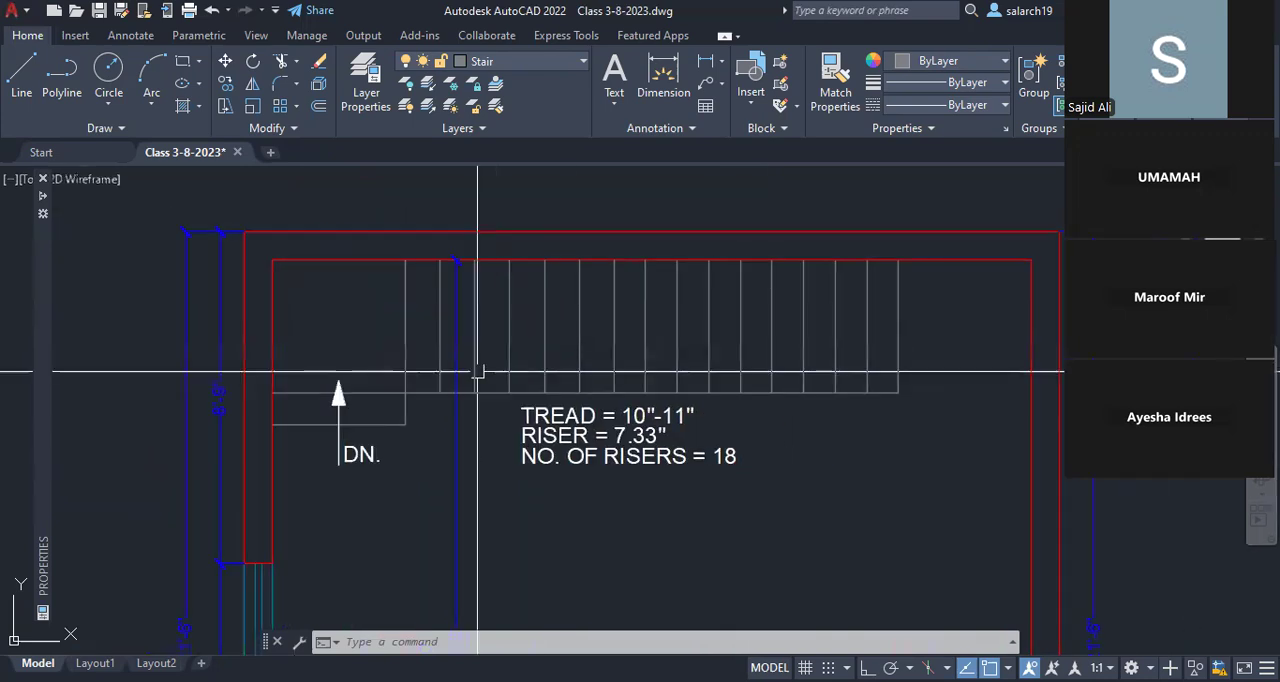
{"action": "middle_click_drag", "start_coordinate": [967, 354], "coordinate": [783, 357]}
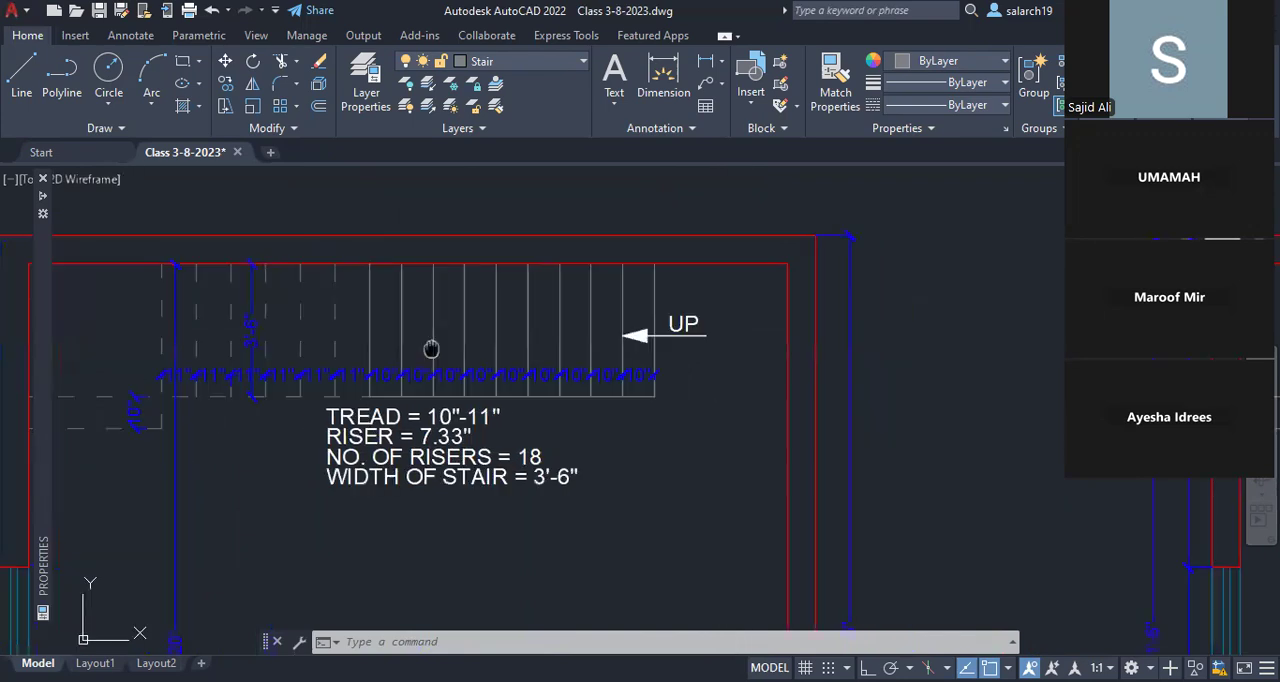
{"action": "middle_click_drag", "start_coordinate": [431, 348], "coordinate": [438, 347]}
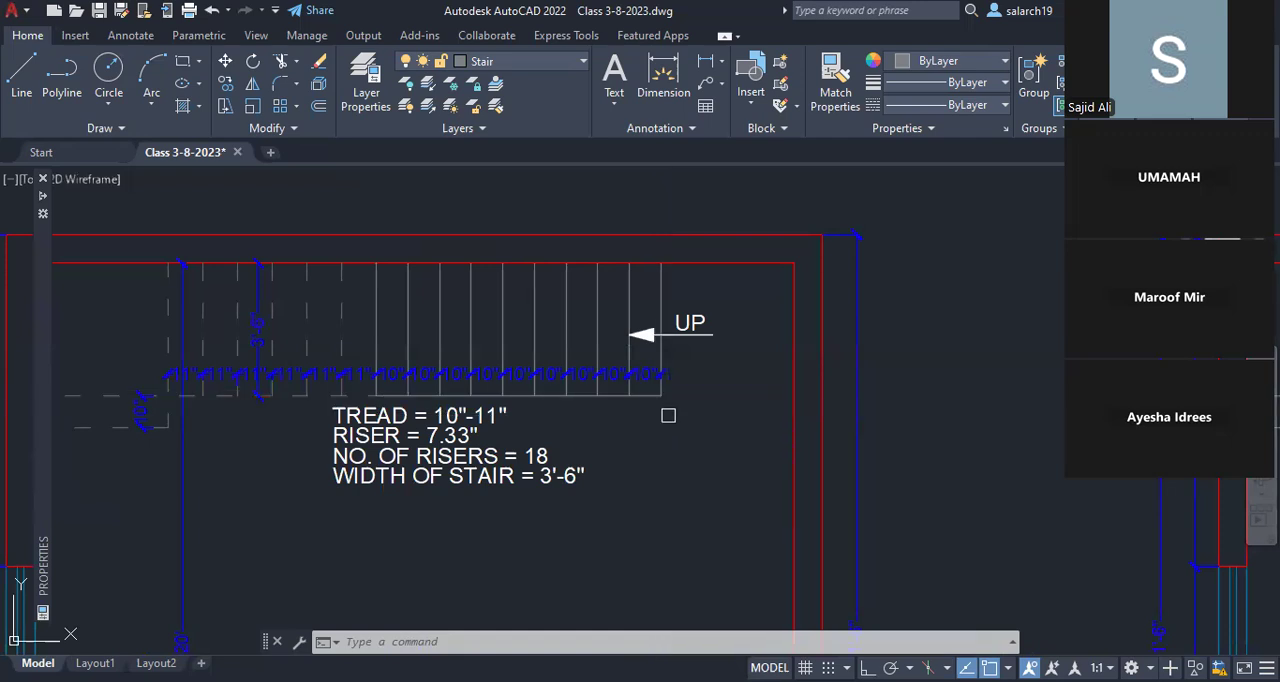
{"action": "scroll", "coordinate": [668, 415], "scroll_direction": "down", "scroll_amount": 2}
{"action": "mouse_move", "coordinate": [961, 424]}
{"action": "middle_mouse_down"}
{"action": "mouse_move", "coordinate": [644, 405]}
{"action": "mouse_move", "coordinate": [330, 417]}
{"action": "middle_mouse_up"}
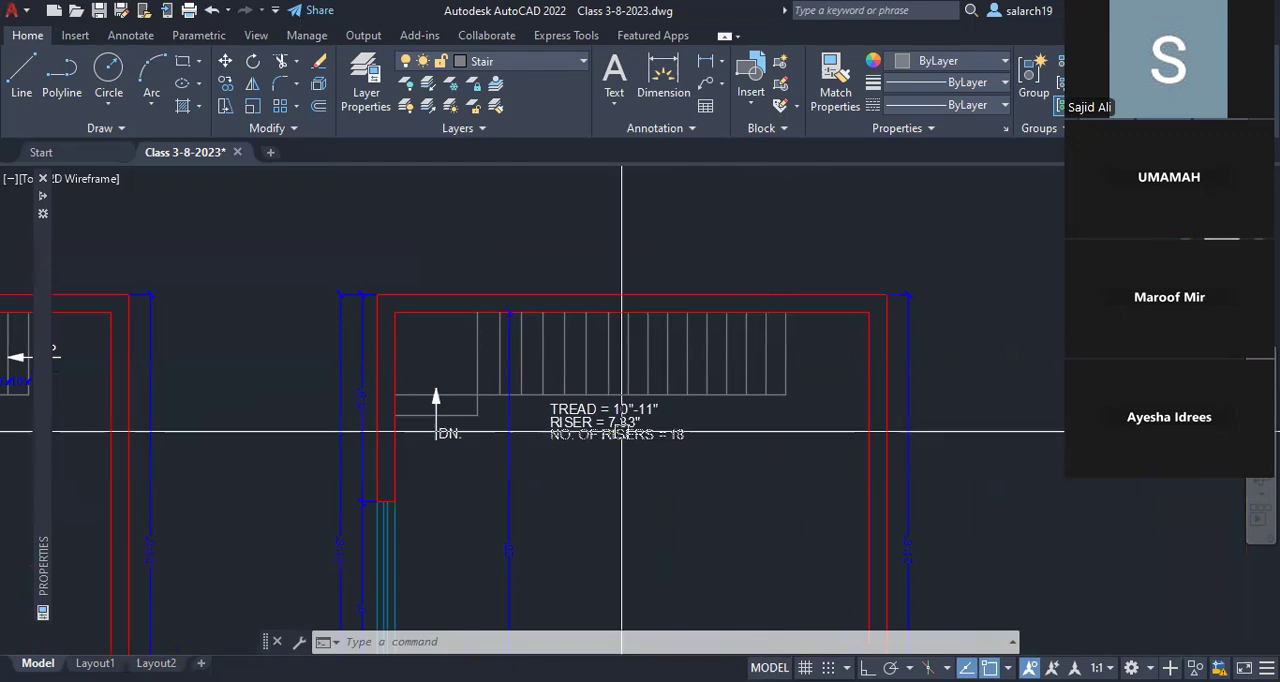
{"action": "scroll", "coordinate": [622, 432], "scroll_direction": "up", "scroll_amount": 3}
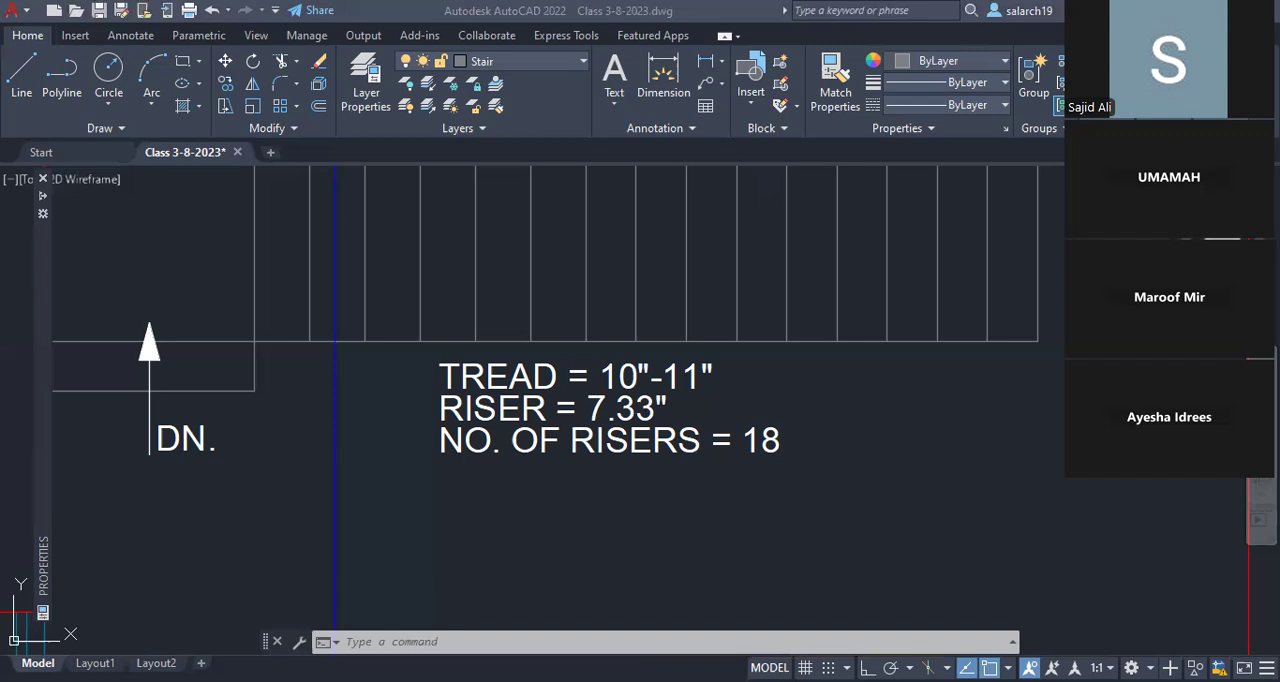
{"action": "scroll", "coordinate": [724, 409], "scroll_direction": "down", "scroll_amount": 2}
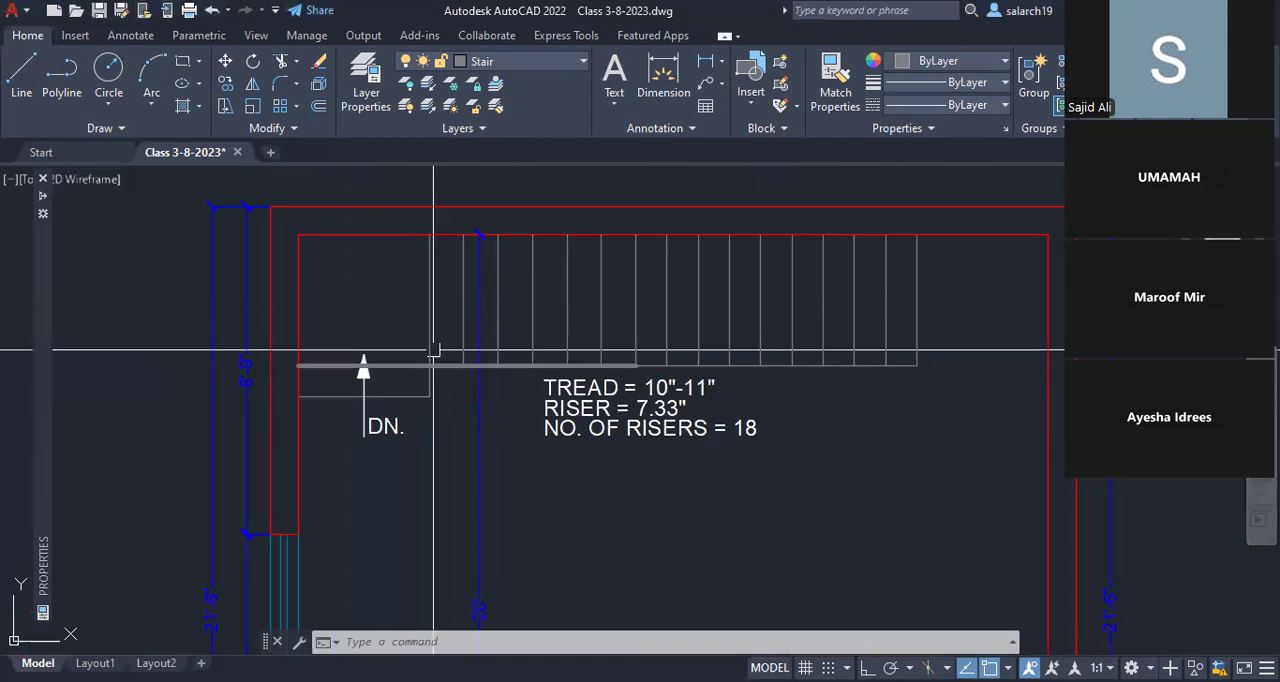
{"action": "middle_click_drag", "start_coordinate": [557, 343], "coordinate": [499, 384]}
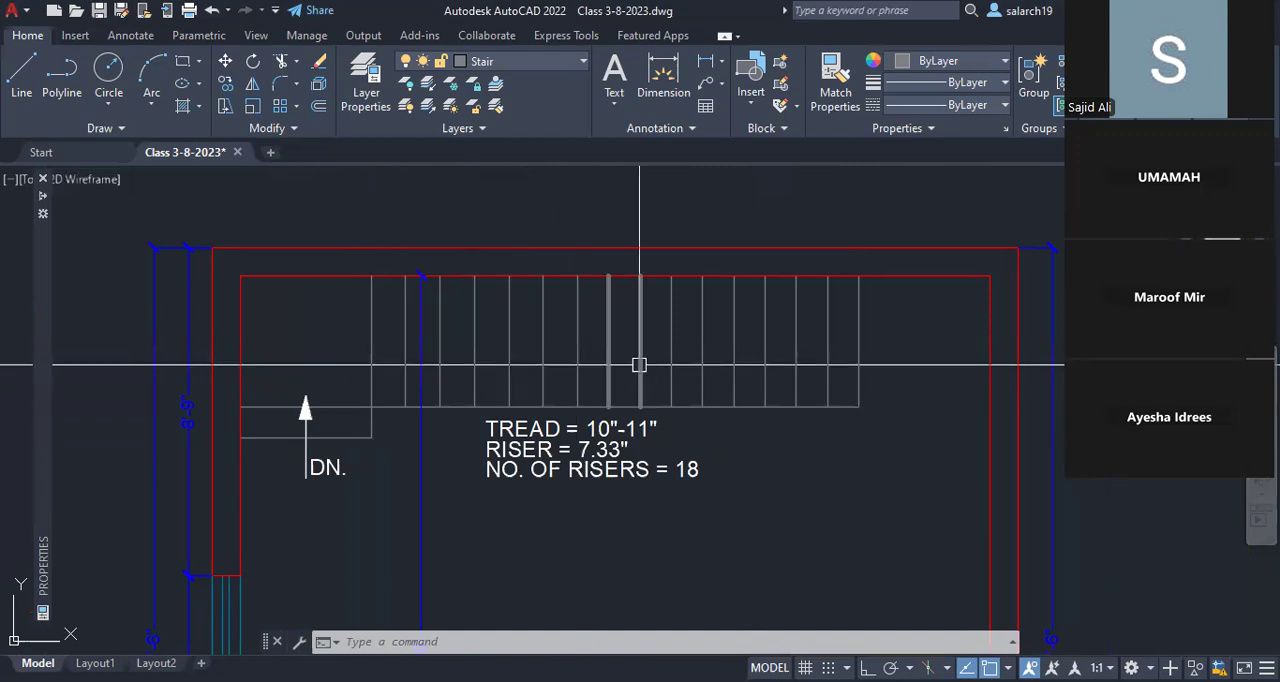
{"action": "left_click", "coordinate": [672, 361]}
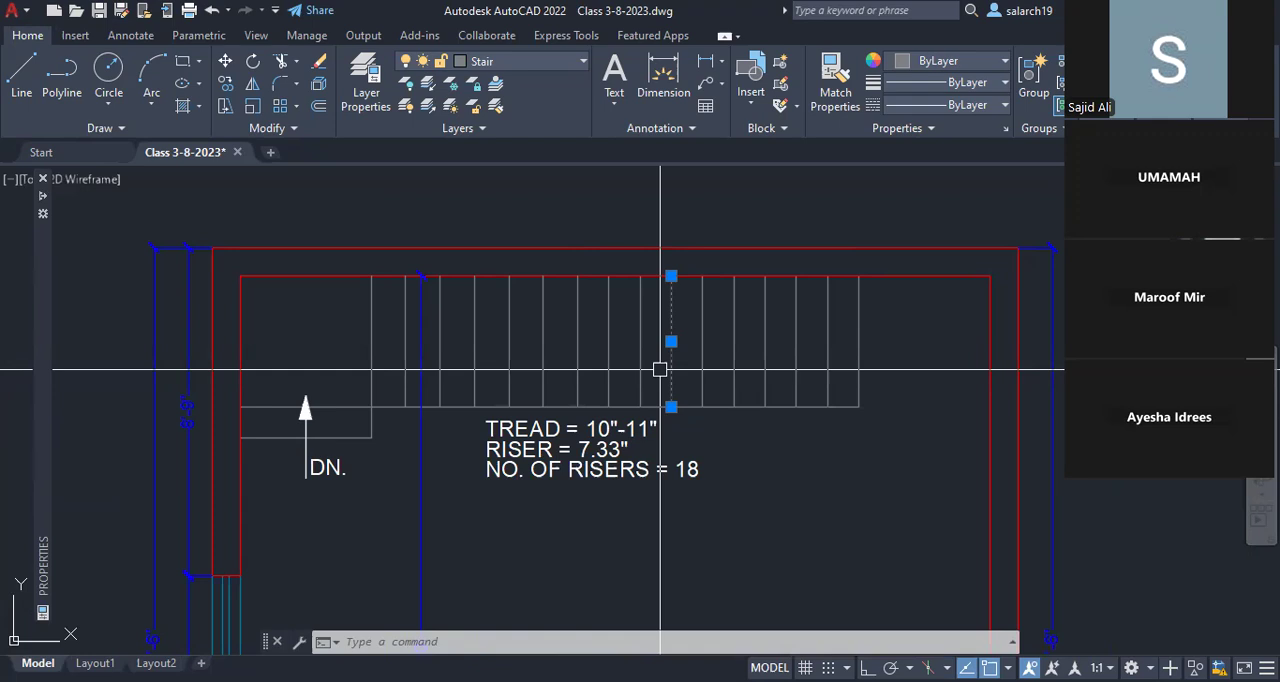
{"action": "key", "text": "Escape"}
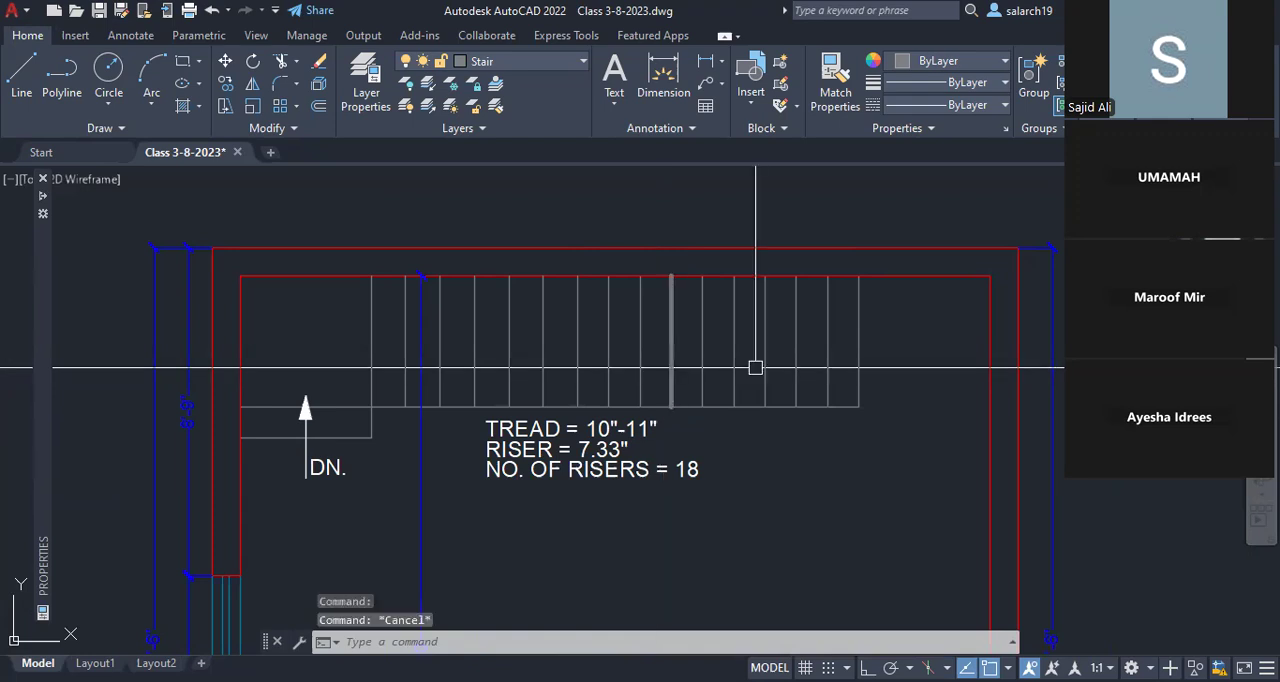
Step: Erase the six treads at the first floor stair's starting end and trim the stair edge line back to the last remaining tread
{"action": "mouse_move", "coordinate": [860, 375]}
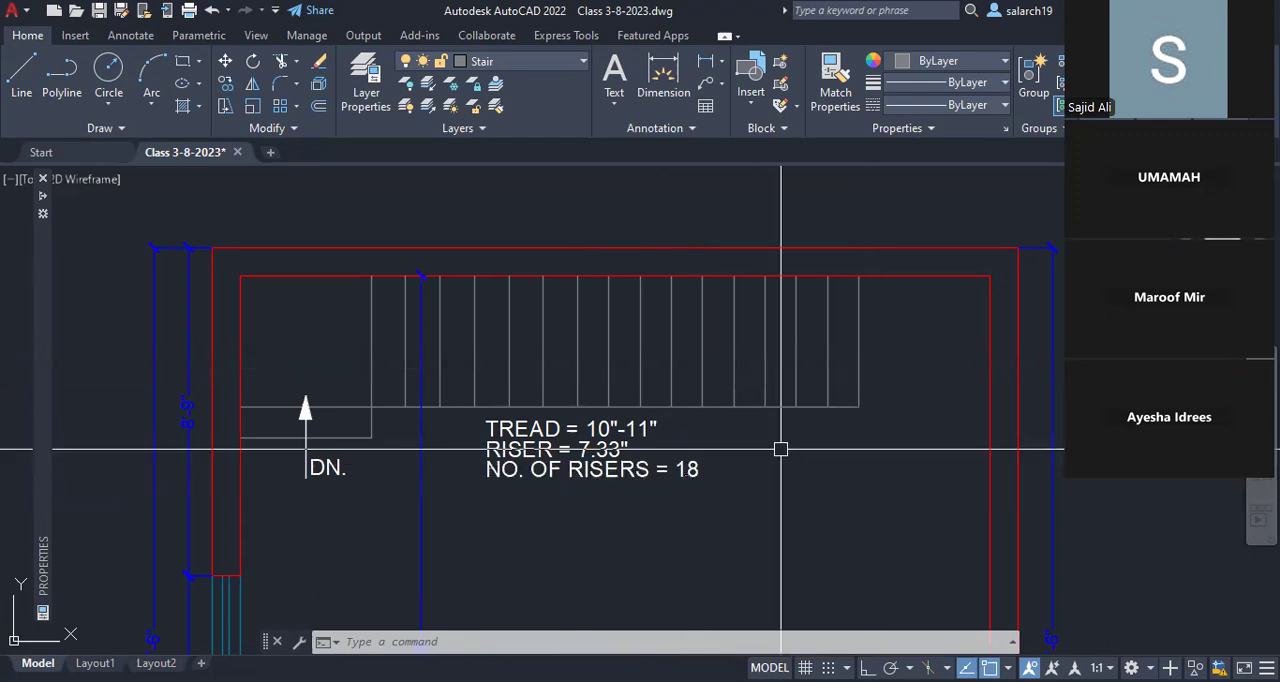
{"action": "left_click", "coordinate": [858, 374]}
{"action": "left_click", "coordinate": [828, 376]}
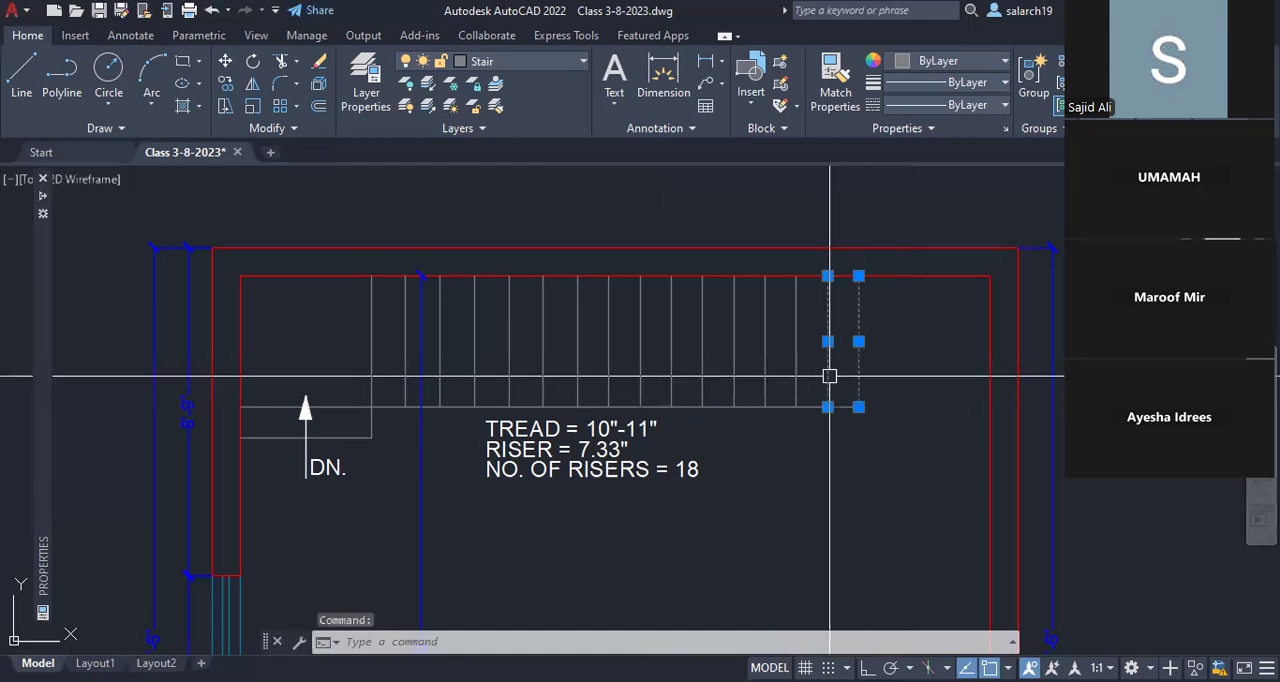
{"action": "left_click", "coordinate": [796, 376]}
{"action": "left_click", "coordinate": [765, 377]}
{"action": "left_click", "coordinate": [734, 378]}
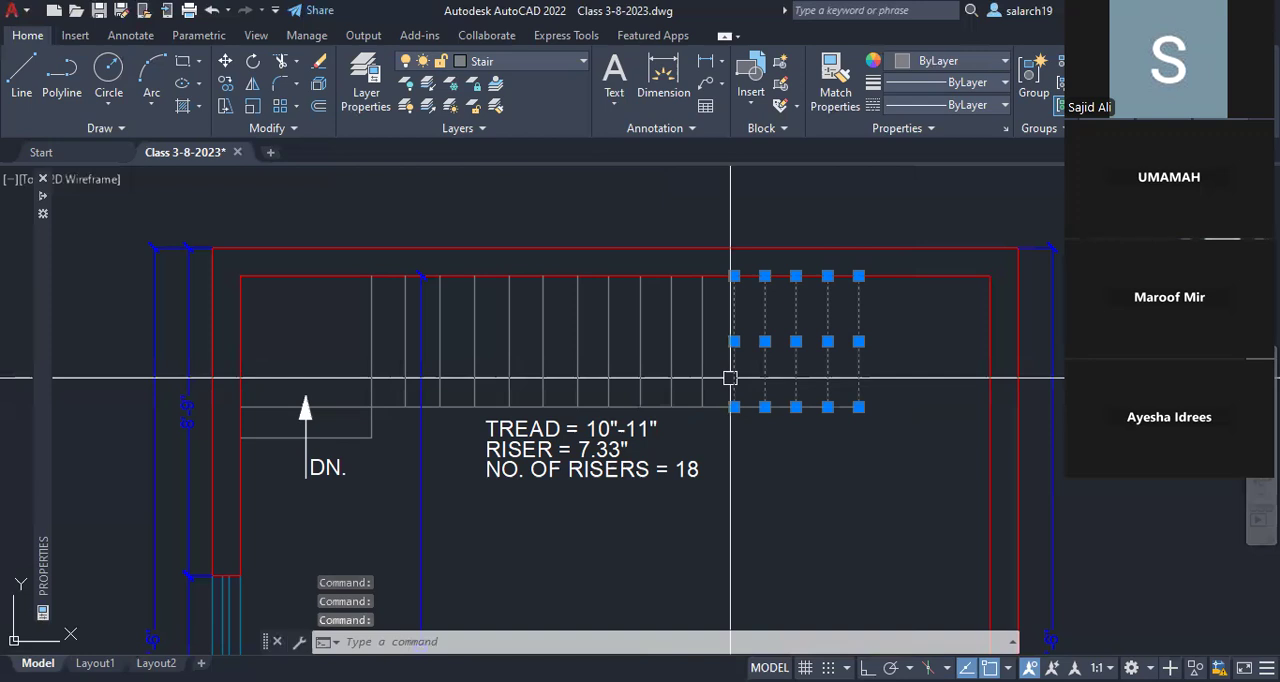
{"action": "left_click", "coordinate": [704, 376]}
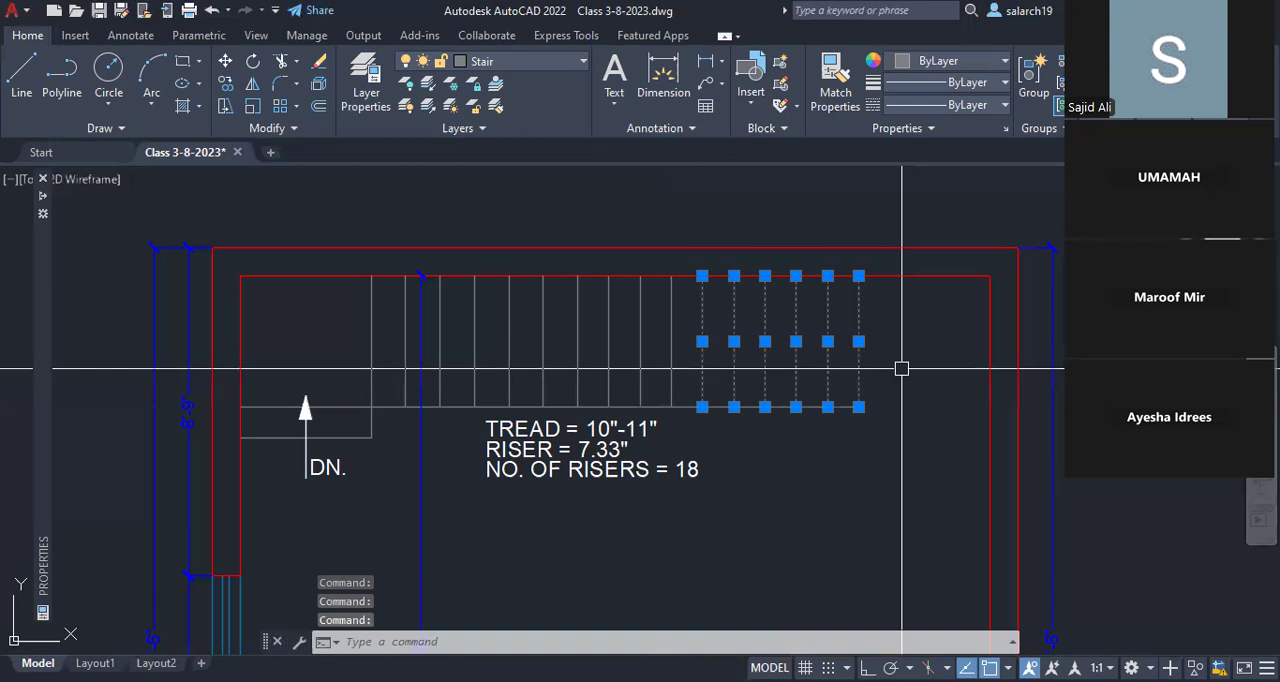
{"action": "key", "text": "Delete"}
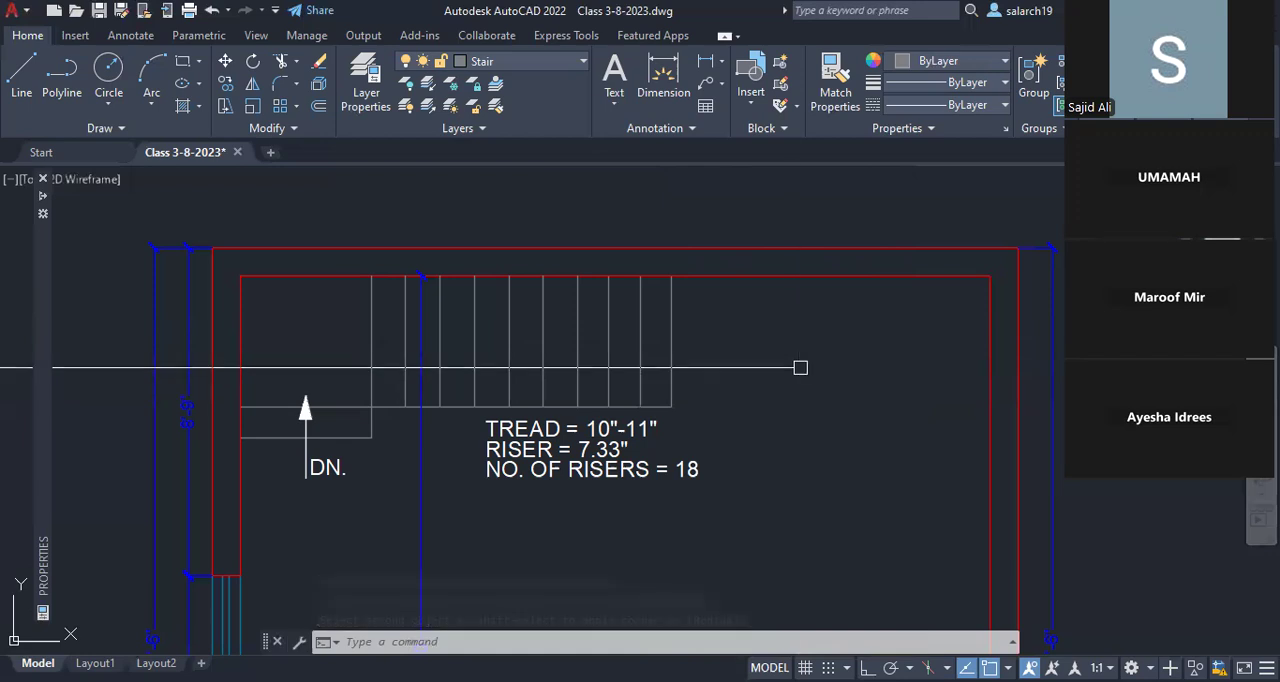
Step: Examine the ground floor stair's middle solid tread together with its number-of-risers note
{"action": "scroll", "coordinate": [420, 367], "scroll_direction": "down", "scroll_amount": 2}
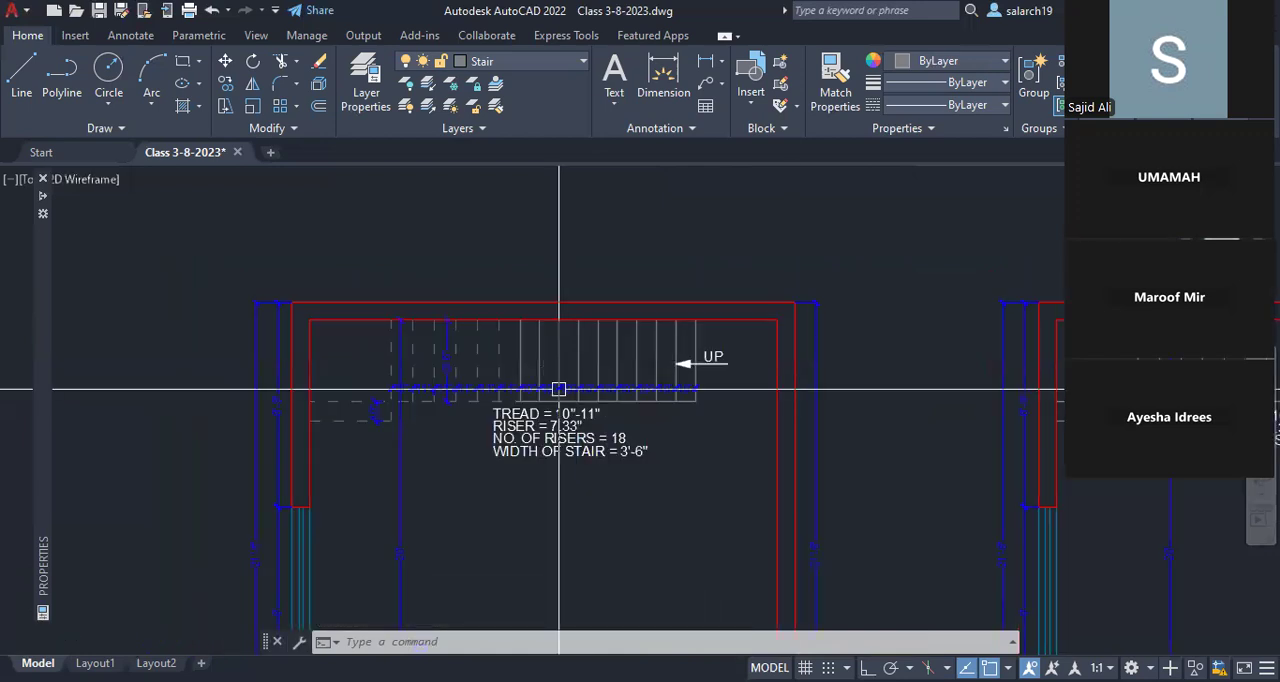
{"action": "scroll", "coordinate": [559, 389], "scroll_direction": "up", "scroll_amount": 2}
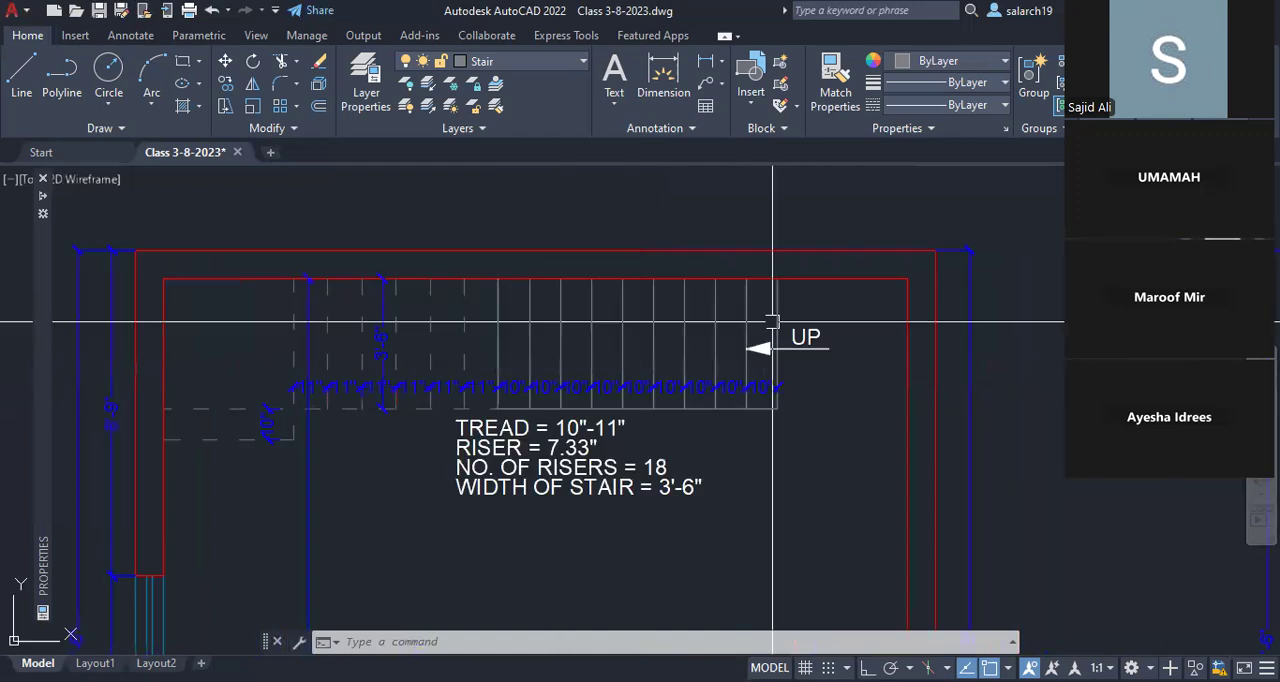
{"action": "left_click", "coordinate": [625, 325]}
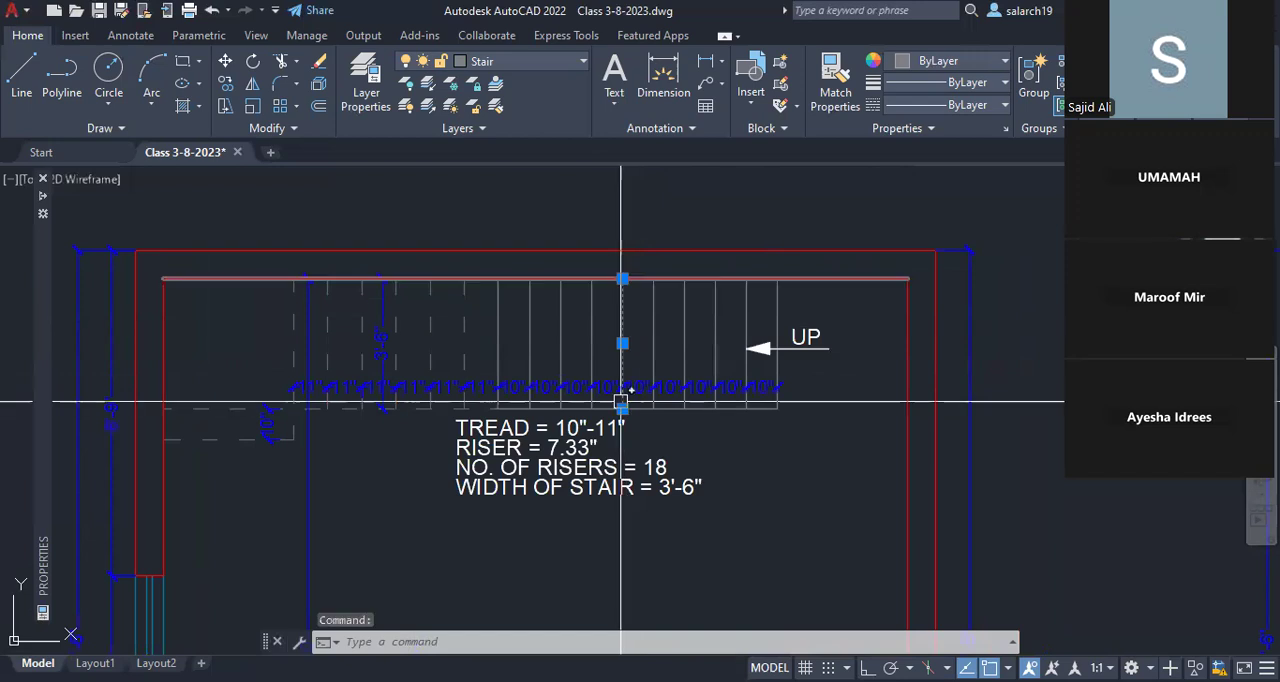
{"action": "left_click", "coordinate": [628, 464]}
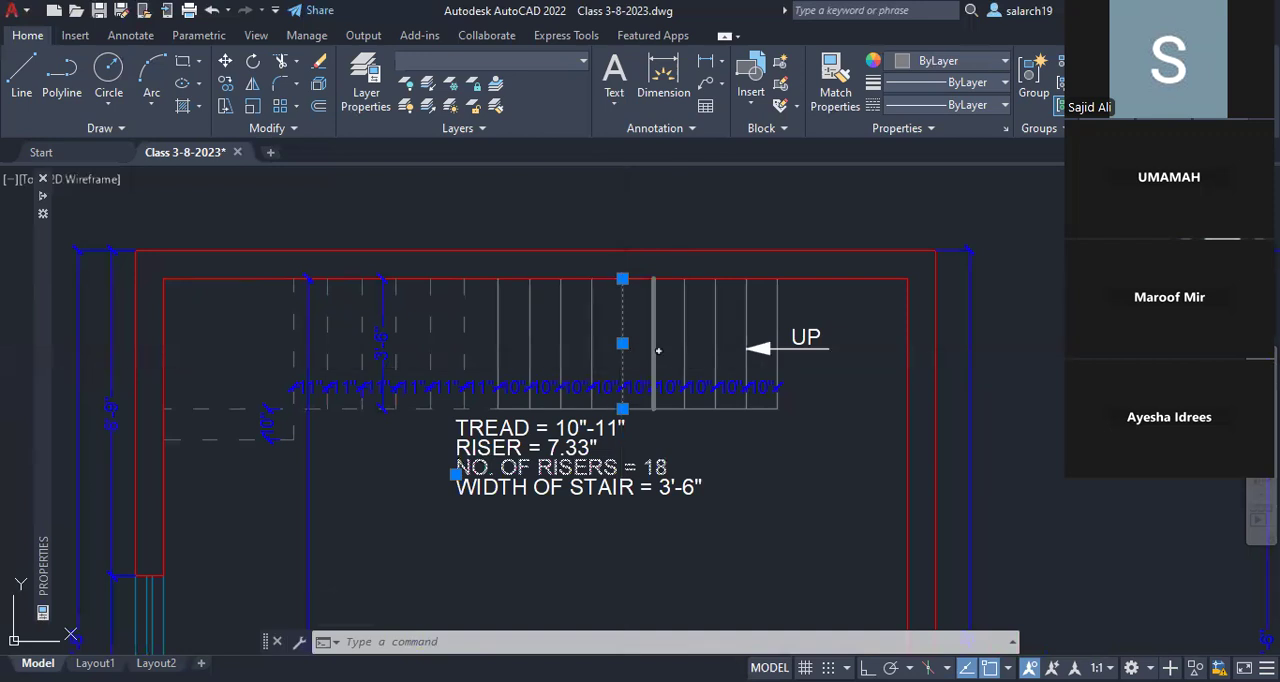
{"action": "mouse_move", "coordinate": [620, 363]}
{"action": "key", "text": "Escape"}
{"action": "key", "text": "Escape"}
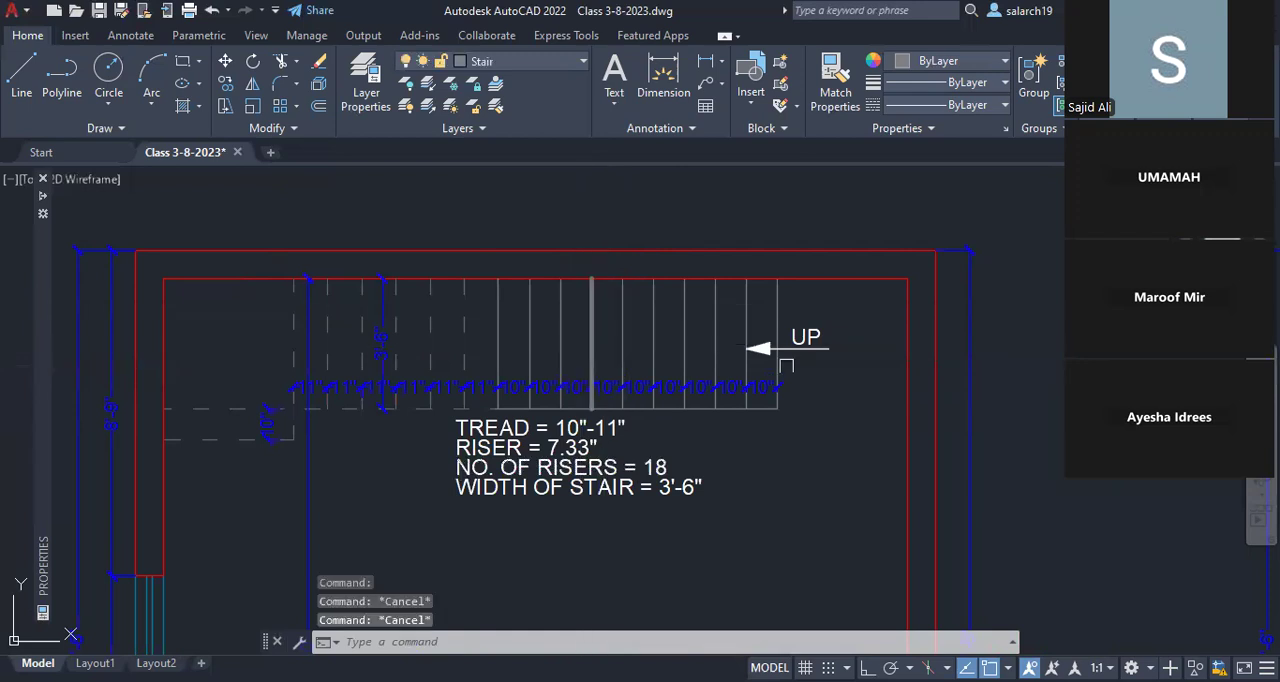
Step: Check the first floor stair beside the ground floor plan and save the drawing
{"action": "scroll", "coordinate": [700, 359], "scroll_direction": "down", "scroll_amount": 4}
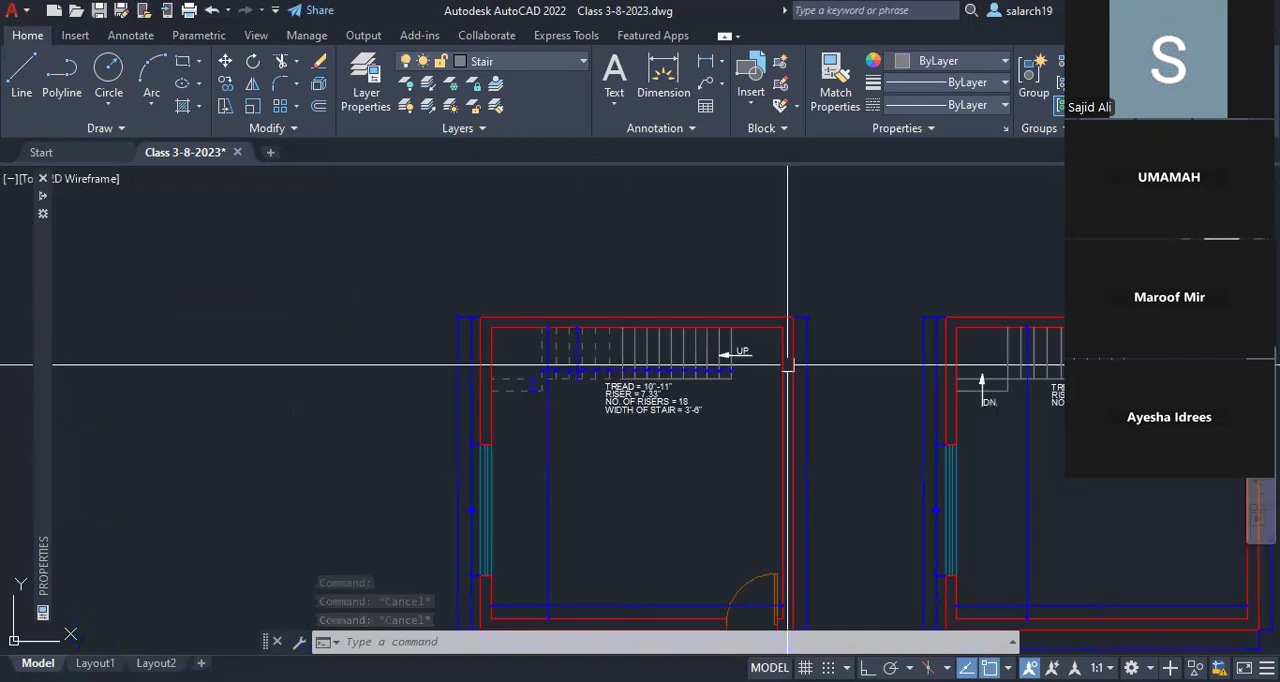
{"action": "middle_click_drag", "start_coordinate": [1203, 368], "coordinate": [844, 388]}
{"action": "scroll", "coordinate": [844, 388], "scroll_direction": "up", "scroll_amount": 3}
{"action": "scroll", "coordinate": [844, 388], "scroll_direction": "up", "scroll_amount": 2}
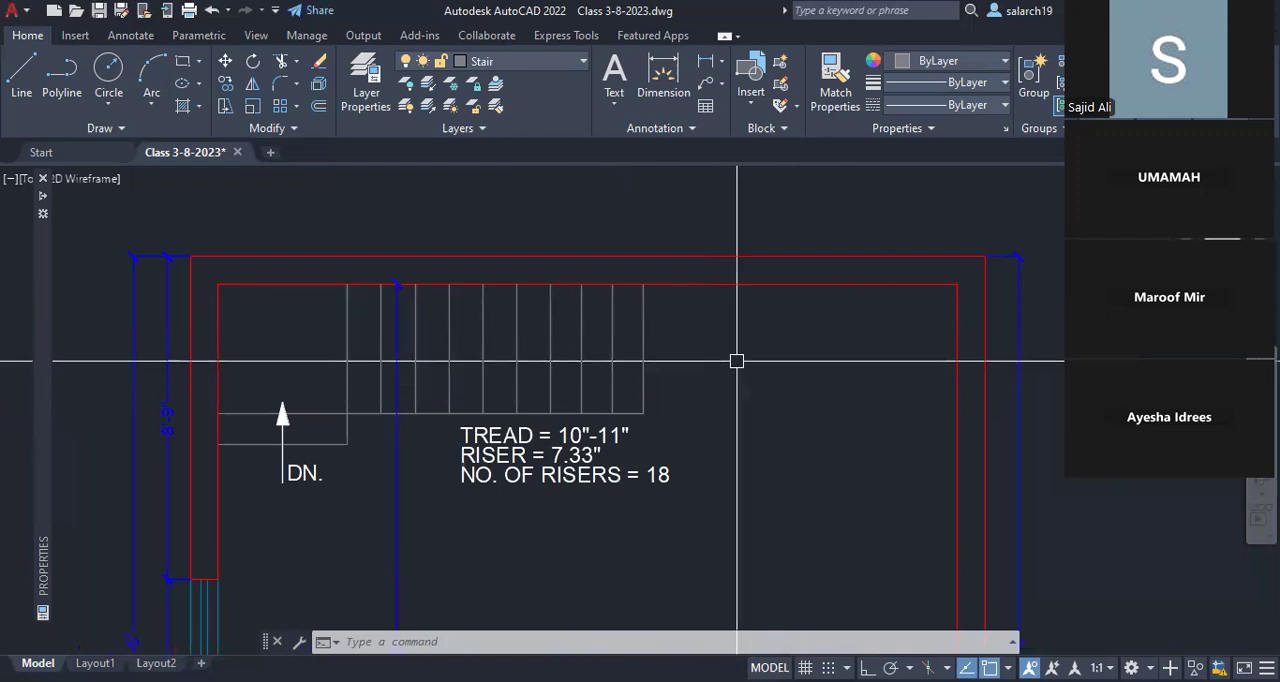
{"action": "scroll", "coordinate": [737, 361], "scroll_direction": "down", "scroll_amount": 2}
{"action": "scroll", "coordinate": [748, 376], "scroll_direction": "down", "scroll_amount": 2}
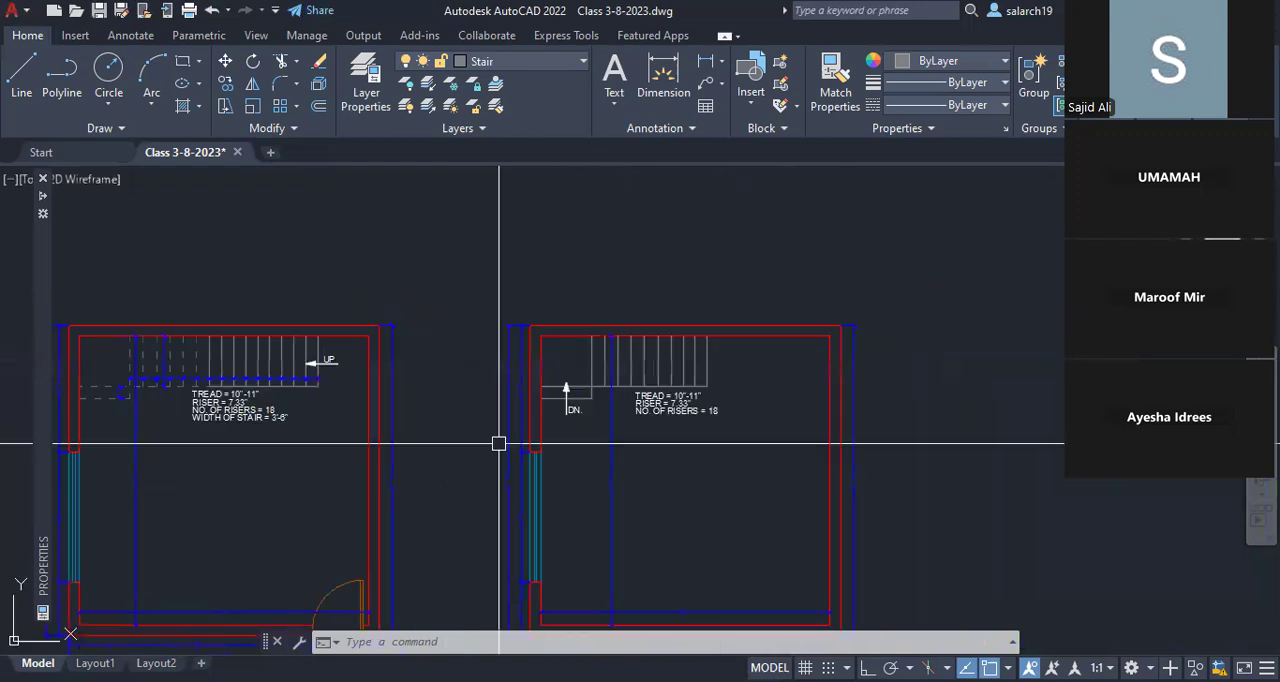
{"action": "middle_click_drag", "start_coordinate": [499, 443], "coordinate": [650, 365]}
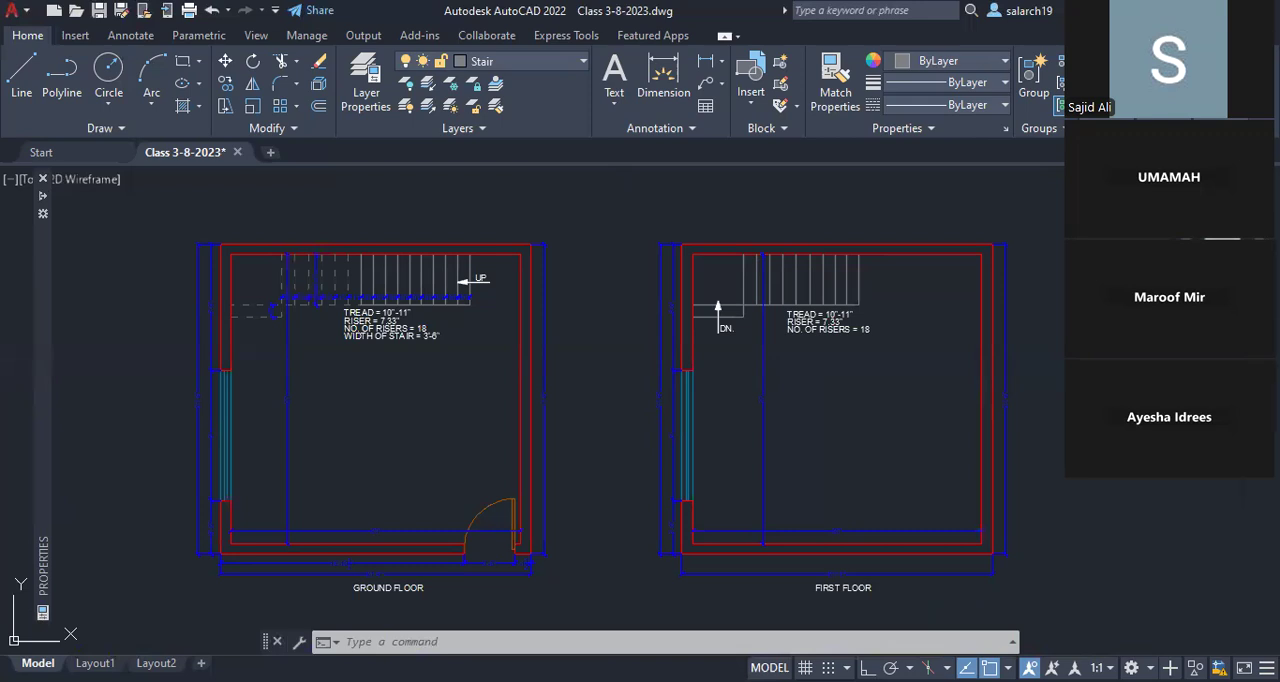
{"action": "key", "text": "ctrl+s"}
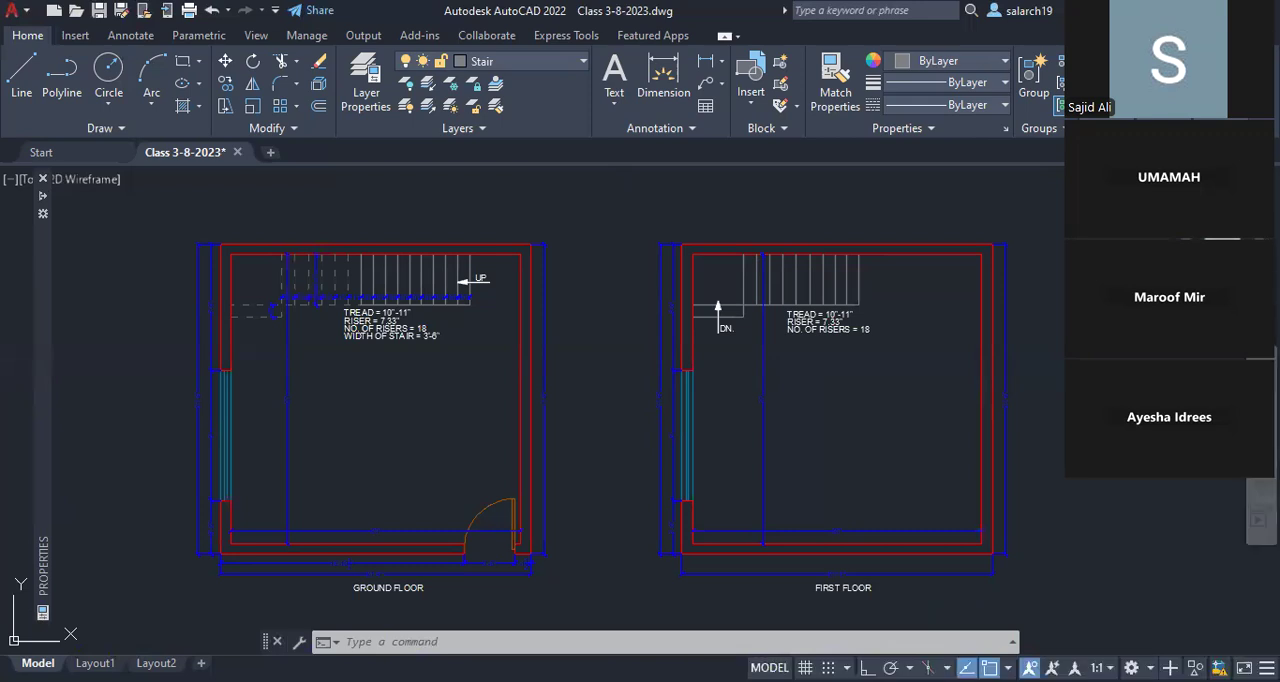
{"action": "key", "text": "ctrl+s"}
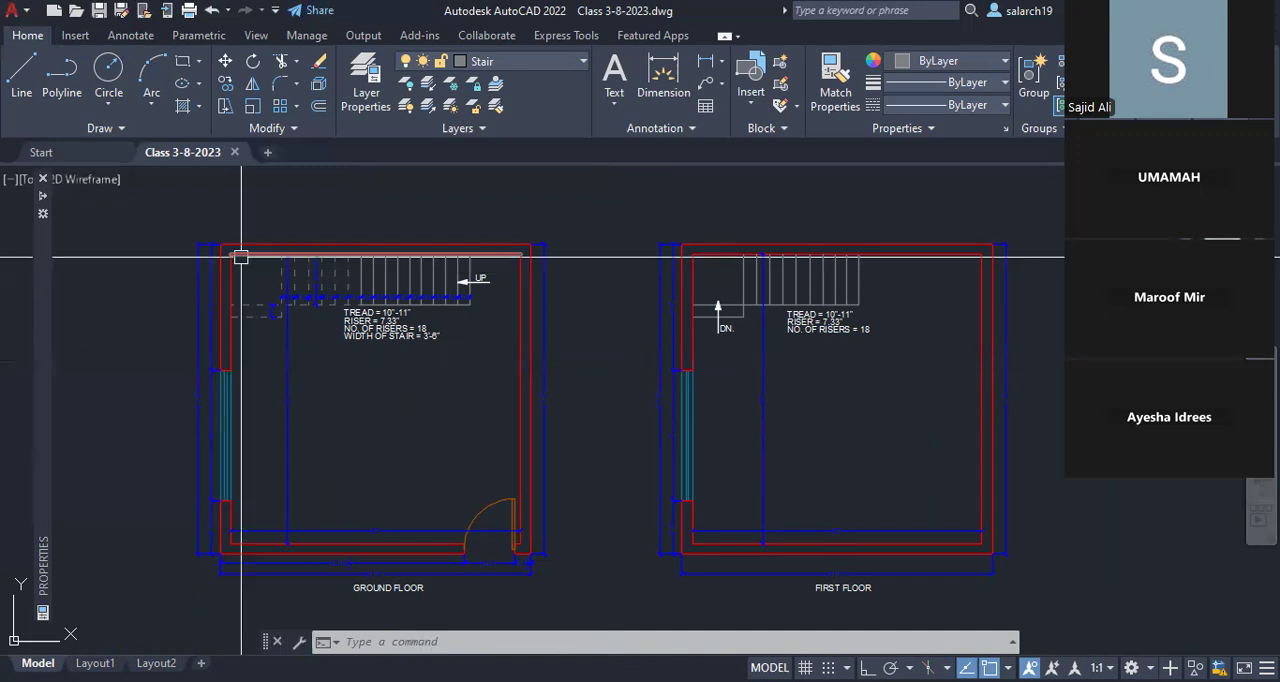
Step: Draw two crossing diagonals over the ground floor stair, from the left wall's corner and landing edge to the sixth and seventh tread lines from the start
{"action": "scroll", "coordinate": [241, 257], "scroll_direction": "up", "scroll_amount": 2}
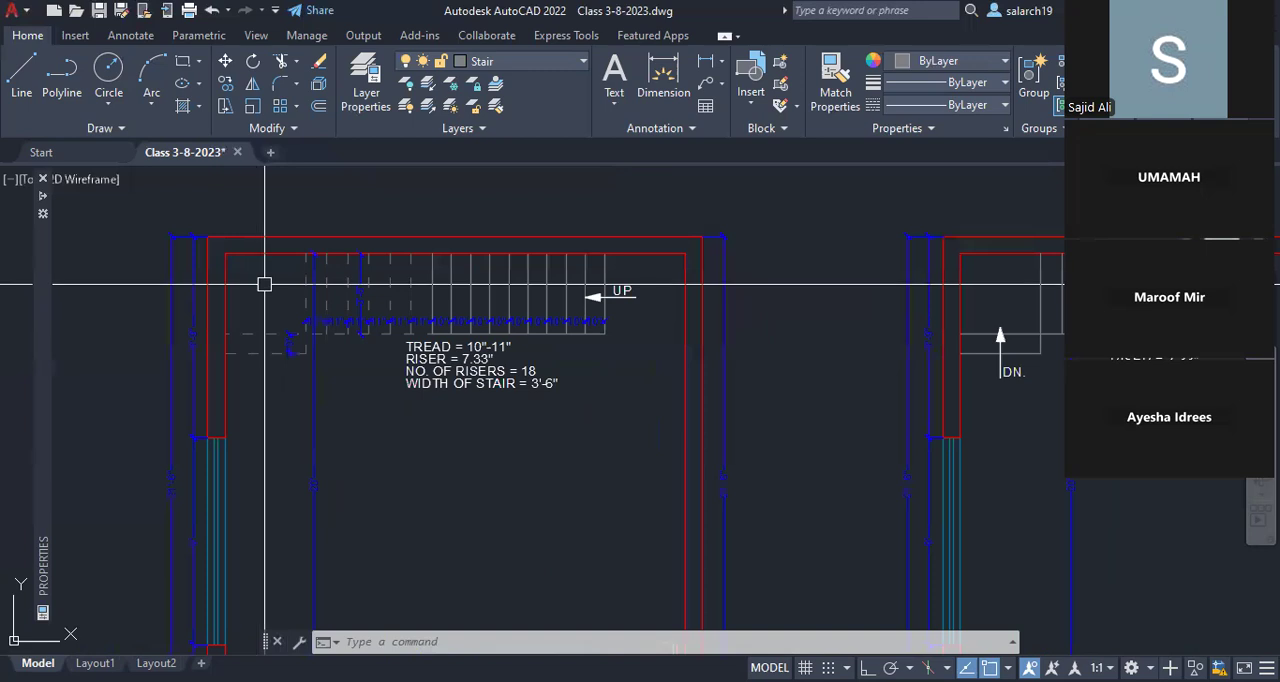
{"action": "middle_click_drag", "start_coordinate": [300, 288], "coordinate": [347, 320]}
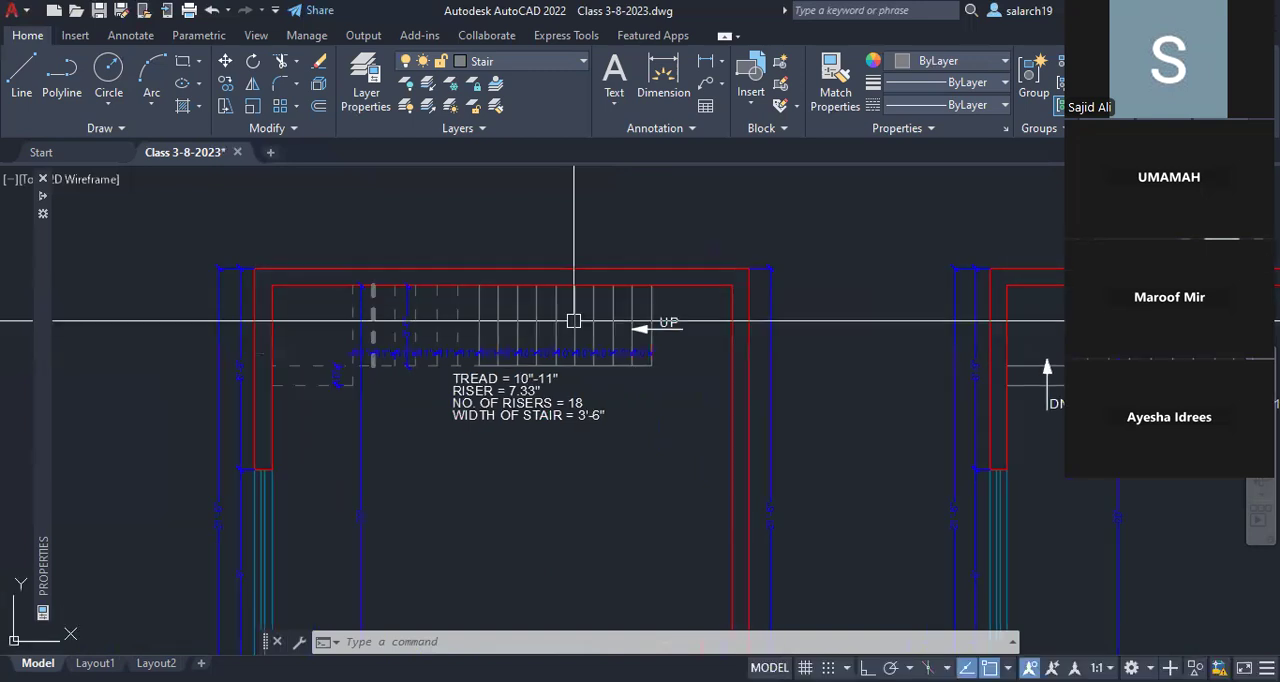
{"action": "middle_click_drag", "start_coordinate": [498, 335], "coordinate": [531, 333]}
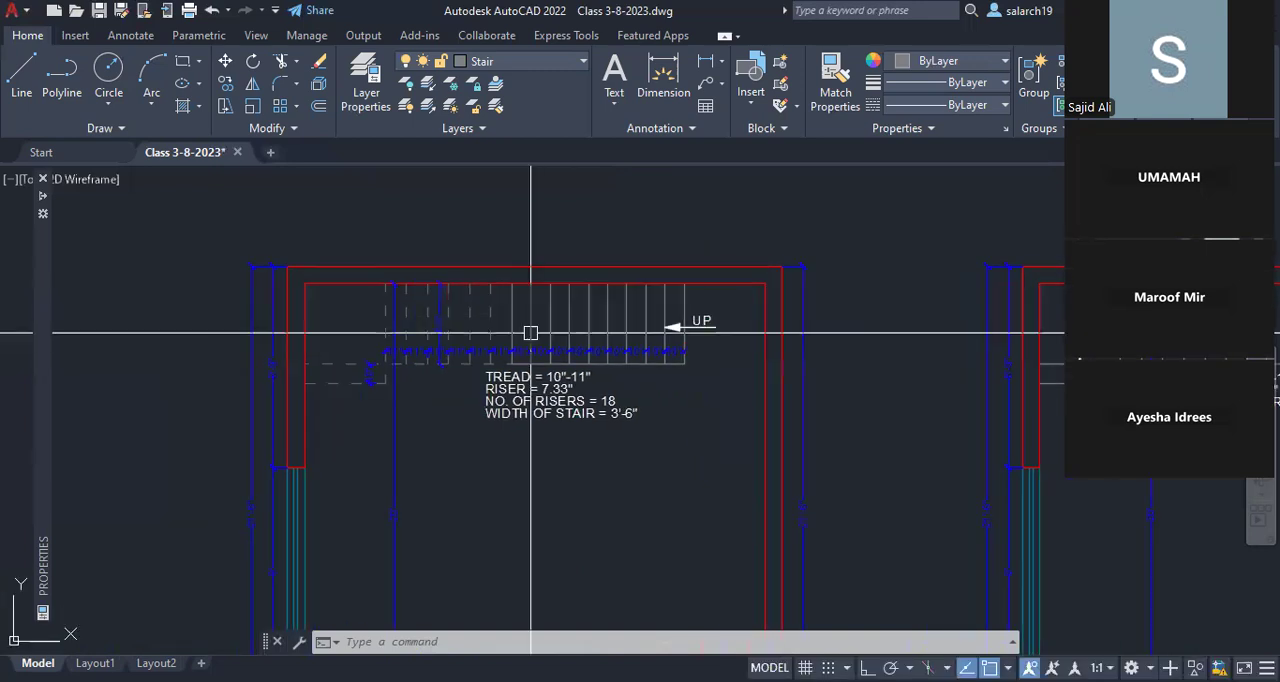
{"action": "scroll", "coordinate": [531, 333], "scroll_direction": "up", "scroll_amount": 4}
{"action": "scroll", "coordinate": [691, 323], "scroll_direction": "down", "scroll_amount": 2}
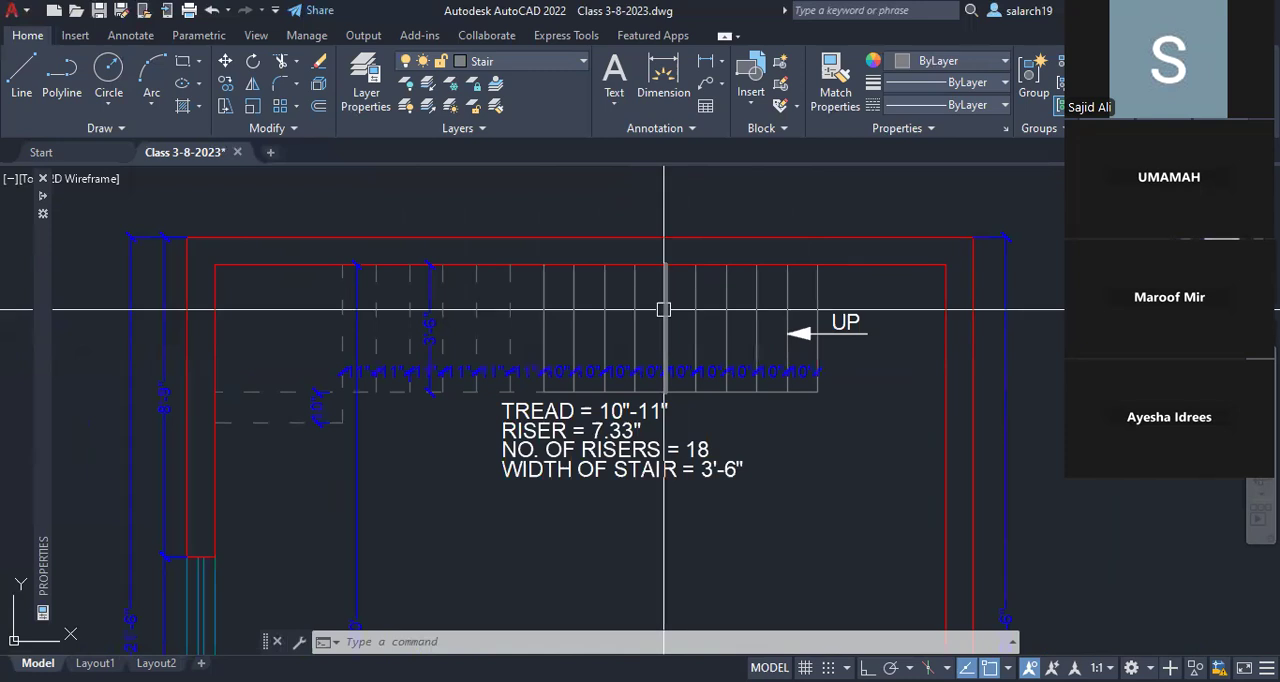
{"action": "type", "text": "l"}
{"action": "key", "text": "Return"}
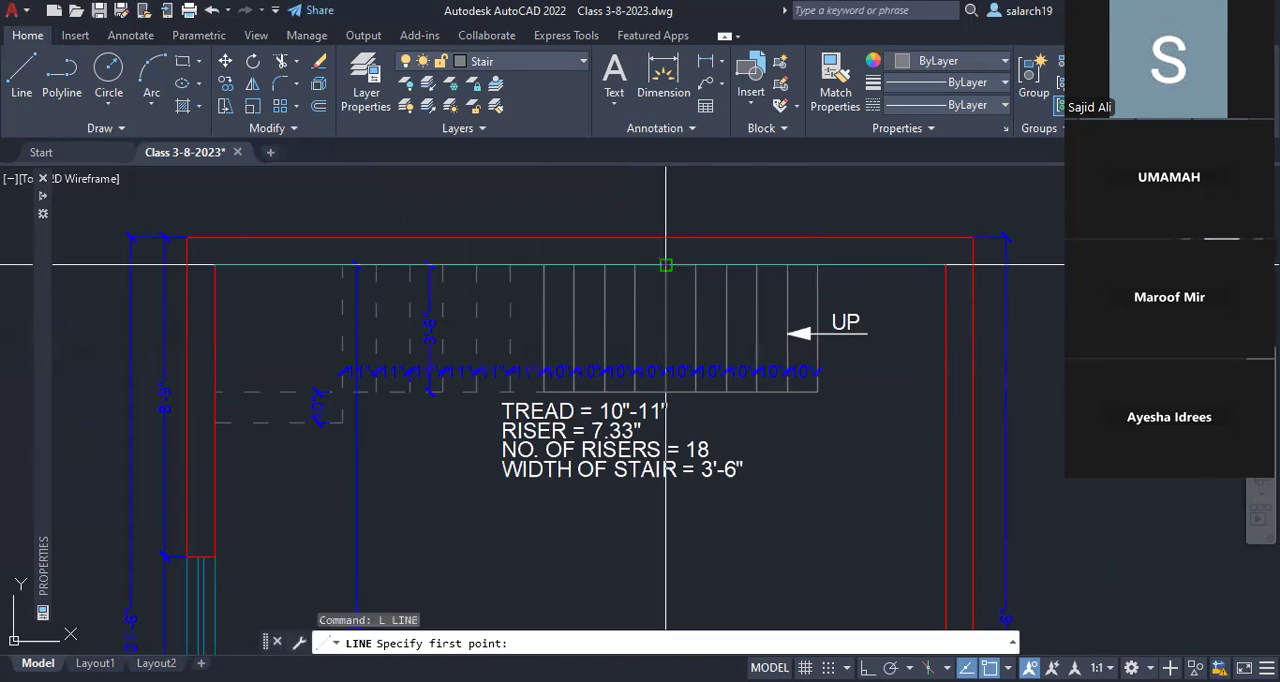
{"action": "left_click", "coordinate": [665, 265]}
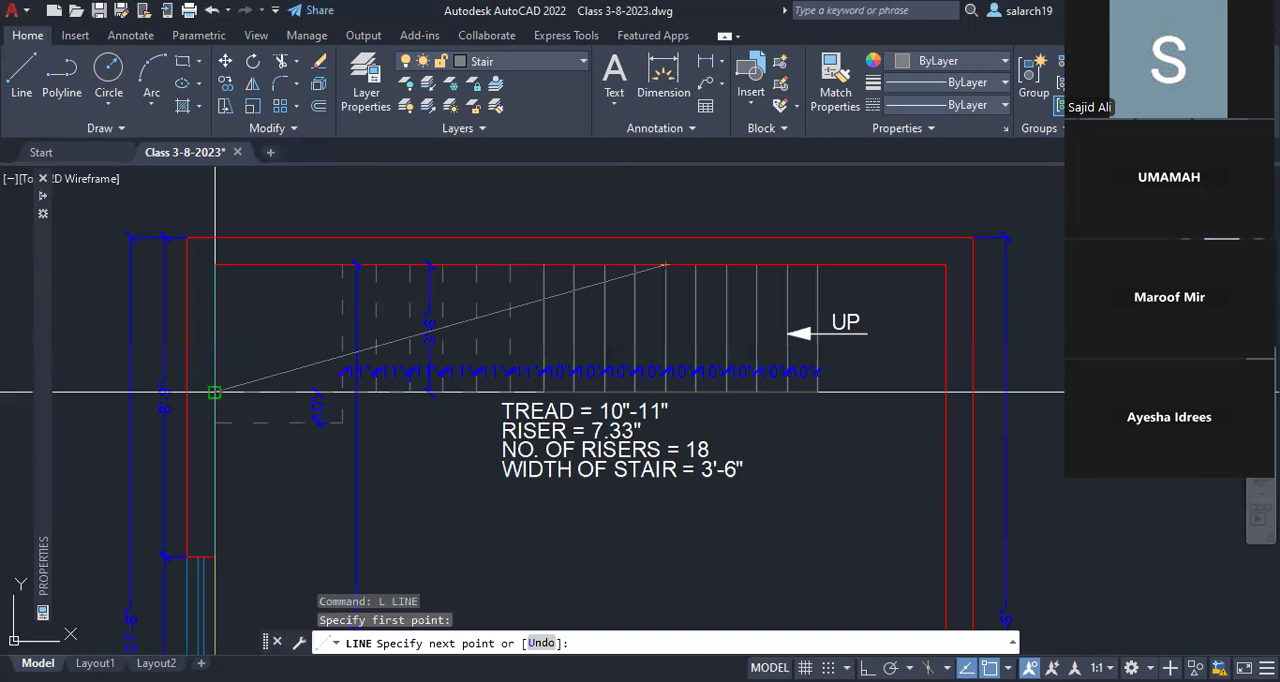
{"action": "left_click", "coordinate": [215, 392]}
{"action": "key", "text": "Return"}
{"action": "key", "text": "Return"}
{"action": "left_click", "coordinate": [635, 392]}
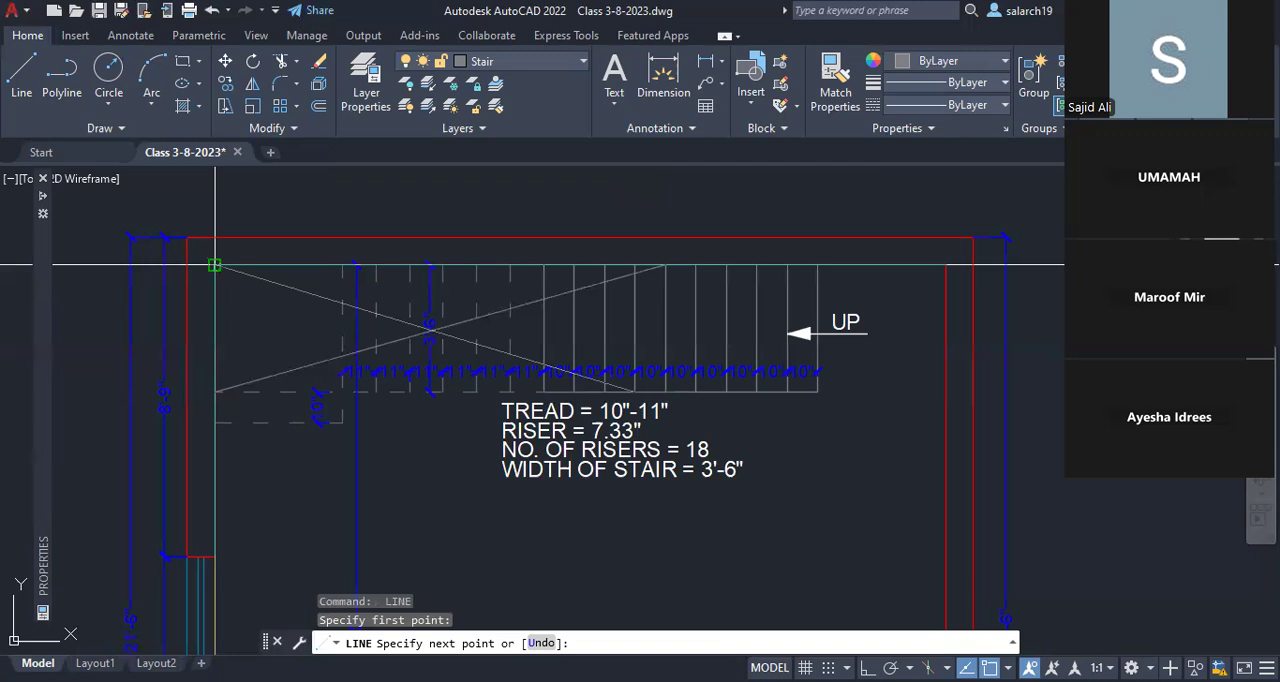
{"action": "left_click", "coordinate": [215, 265]}
Step: Draw two crossing diagonals over the ground floor stair's corner landing, including the extra dashed step below it
{"action": "left_click", "coordinate": [342, 423]}
{"action": "key", "text": "Return"}
{"action": "key", "text": "Return"}
{"action": "left_click", "coordinate": [215, 423]}
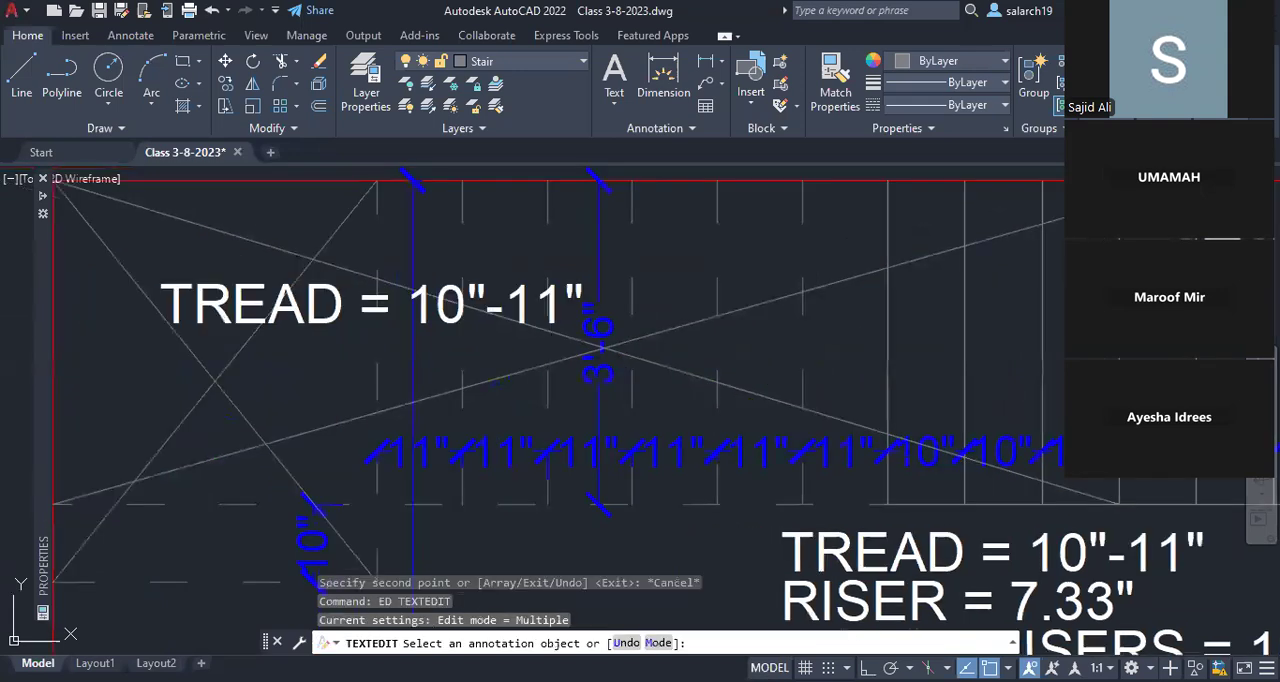
Step: Change the copied tread note over the crossed stair area to "OPENING IN SLAB FOR STAIR"
{"action": "left_click", "coordinate": [335, 372]}
{"action": "type", "text": "OPE"}
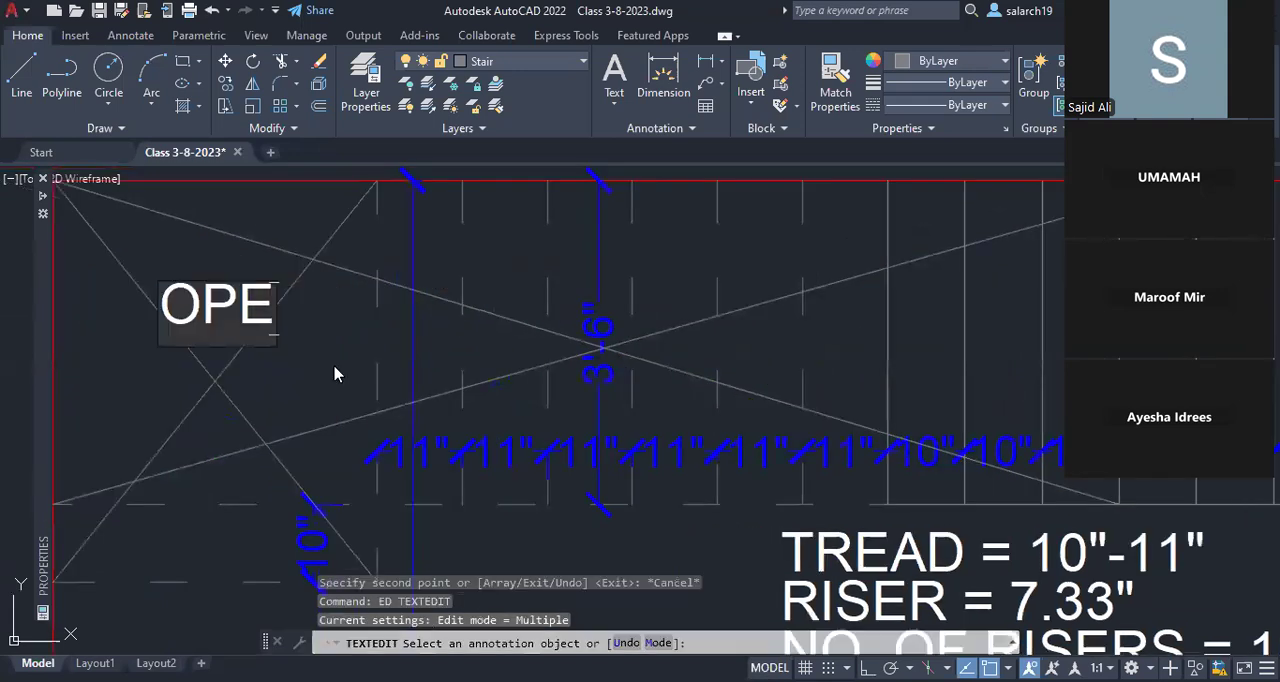
{"action": "type", "text": "NING IN SL"}
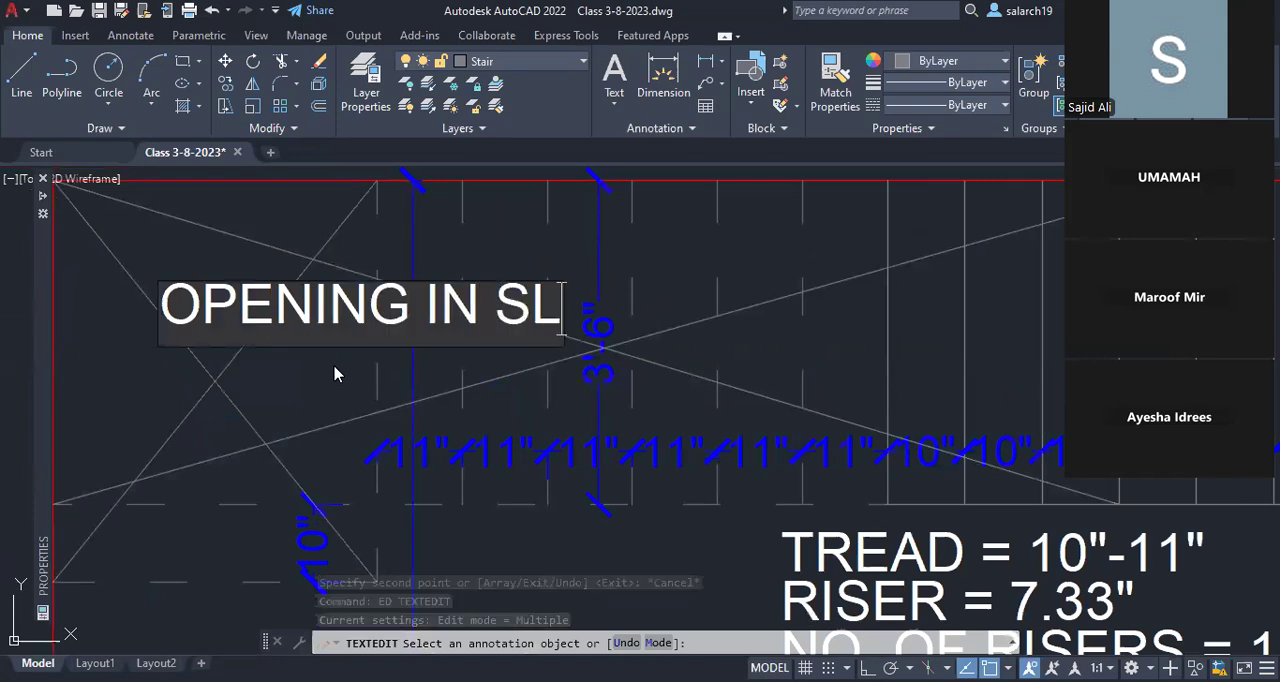
{"action": "type", "text": "AB FOR STA"}
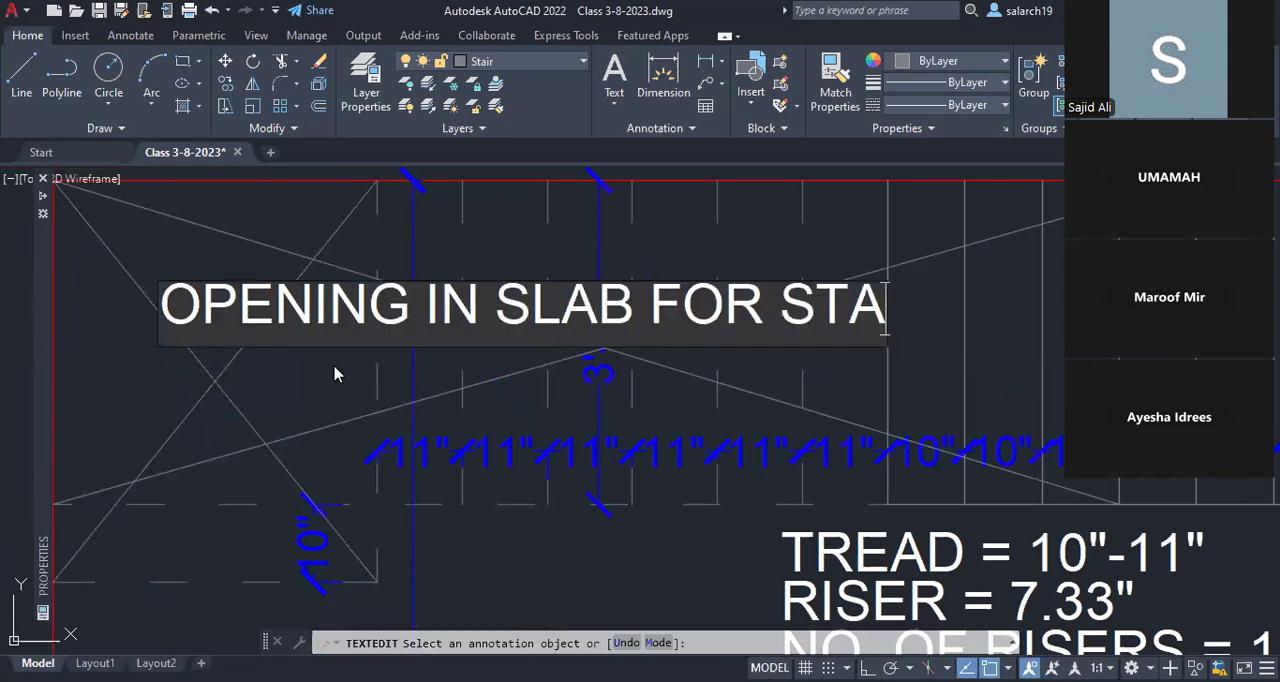
{"action": "type", "text": "IR"}
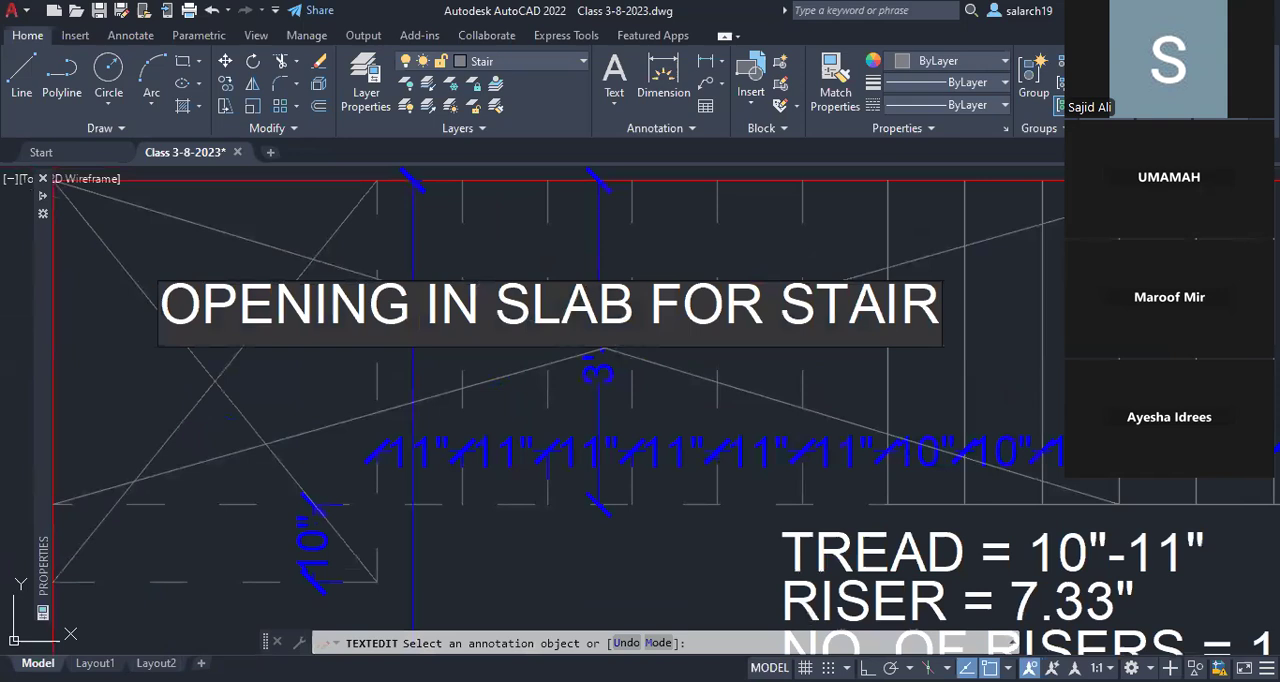
{"action": "key", "text": "Escape"}
{"action": "key", "text": "Escape"}
Step: Inspect the first floor stair's remaining treads against the ground floor's marked slab opening and save the drawing
{"action": "scroll", "coordinate": [618, 326], "scroll_direction": "down", "scroll_amount": 4}
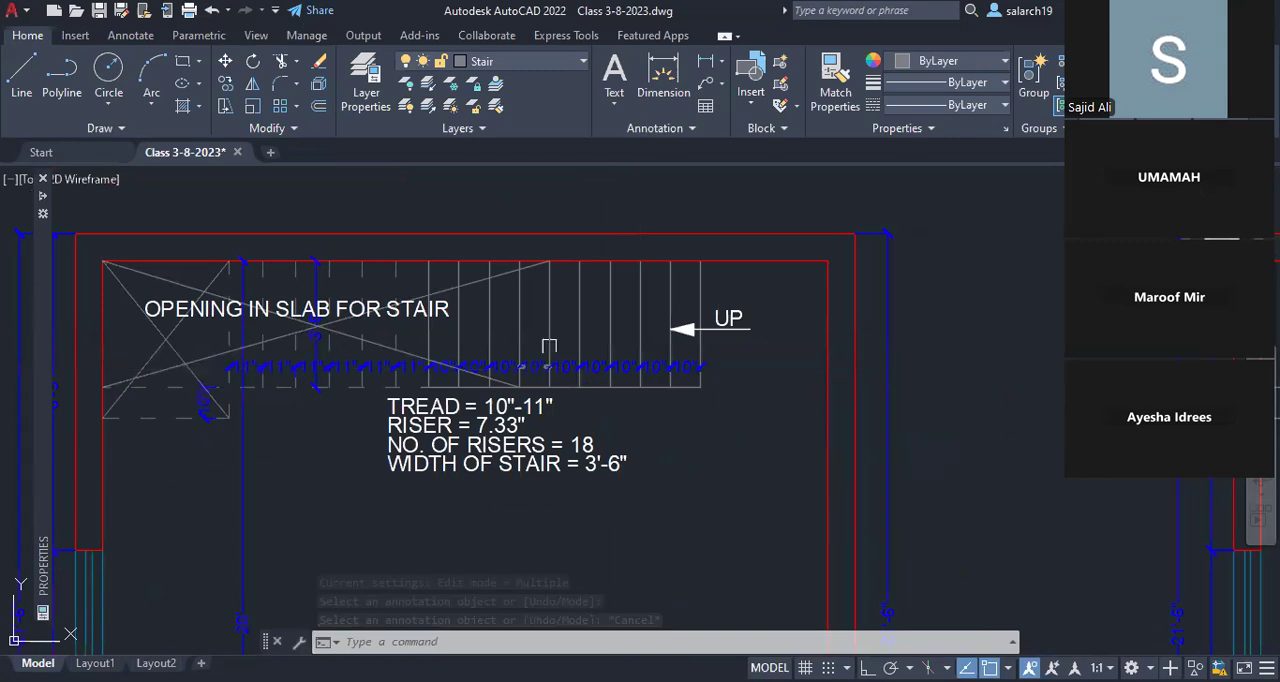
{"action": "scroll", "coordinate": [552, 360], "scroll_direction": "down", "scroll_amount": 5}
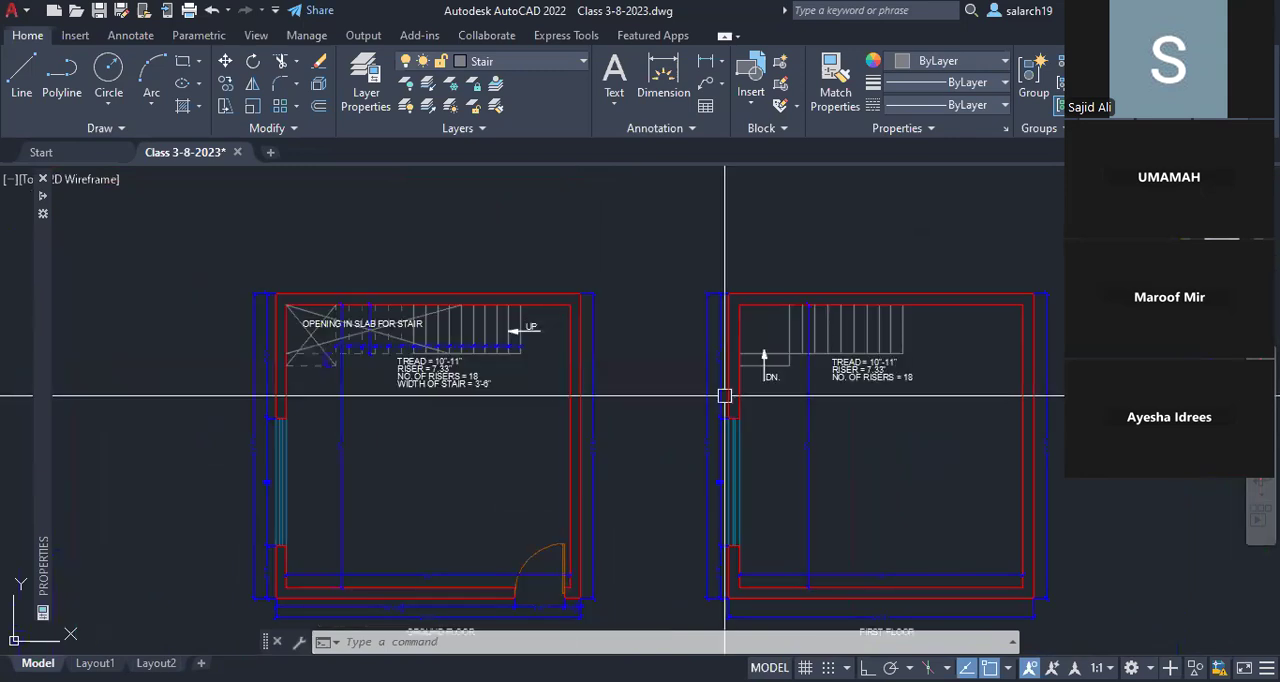
{"action": "scroll", "coordinate": [724, 396], "scroll_direction": "up", "scroll_amount": 3}
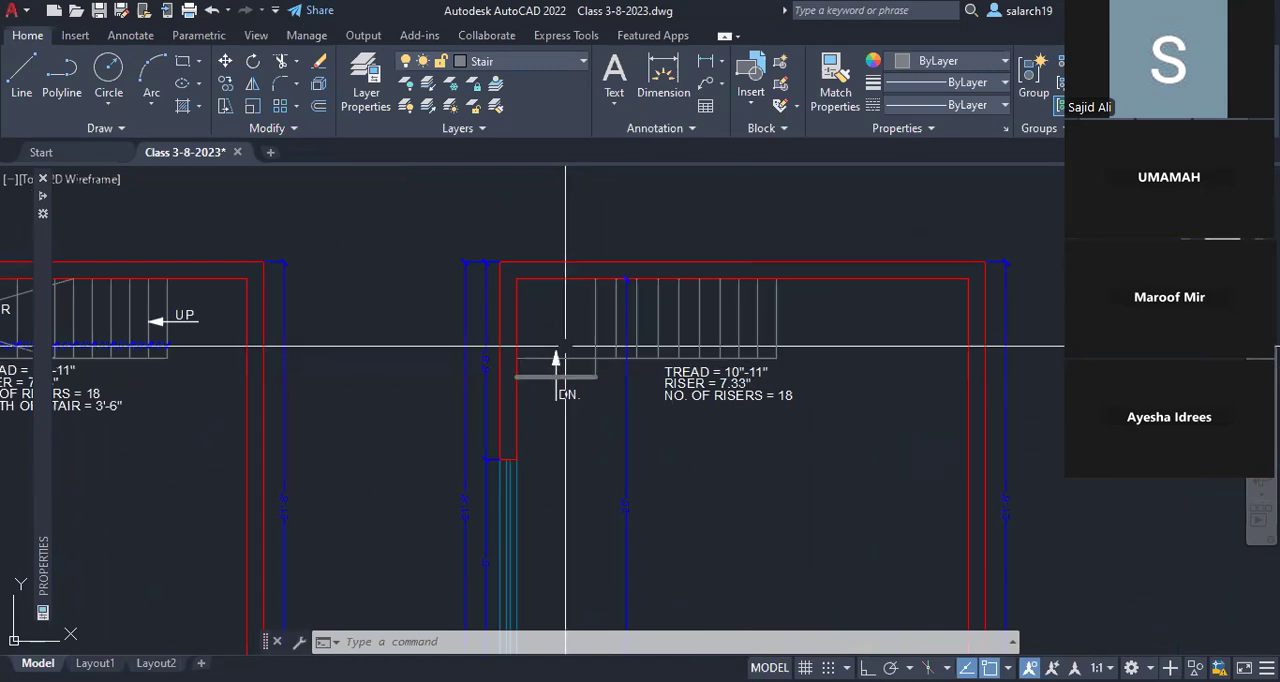
{"action": "scroll", "coordinate": [699, 315], "scroll_direction": "up", "scroll_amount": 2}
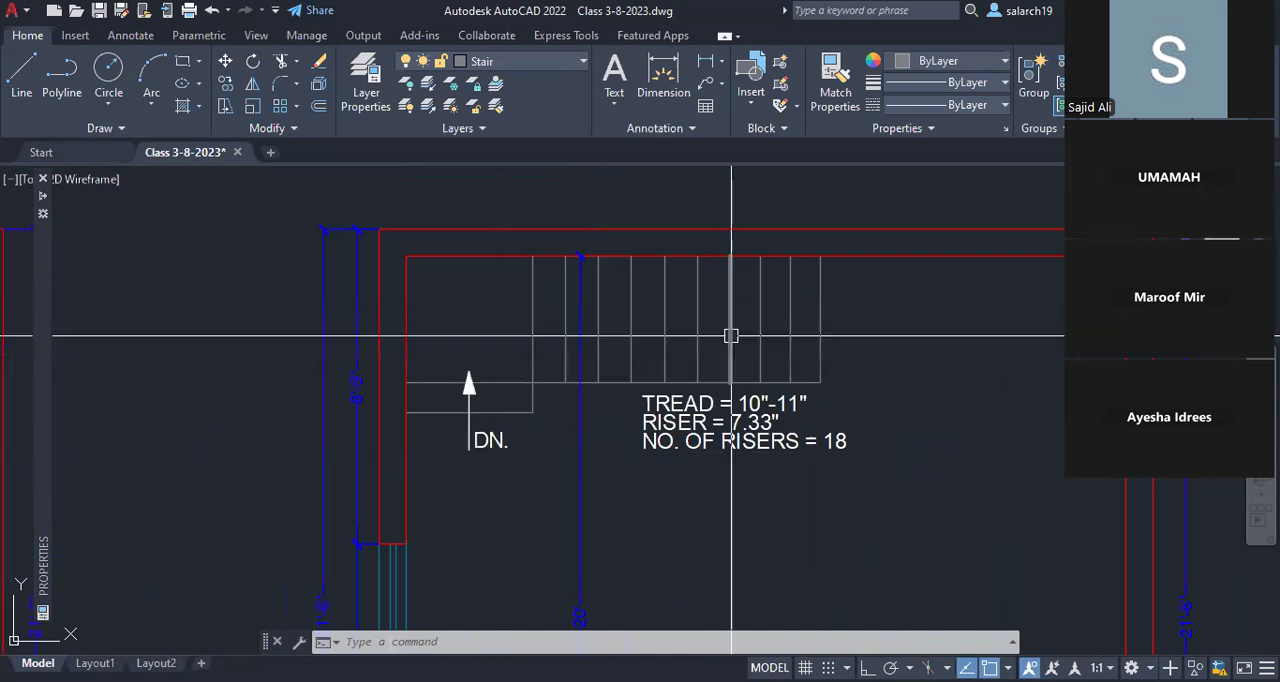
{"action": "middle_click_drag", "start_coordinate": [693, 339], "coordinate": [620, 316]}
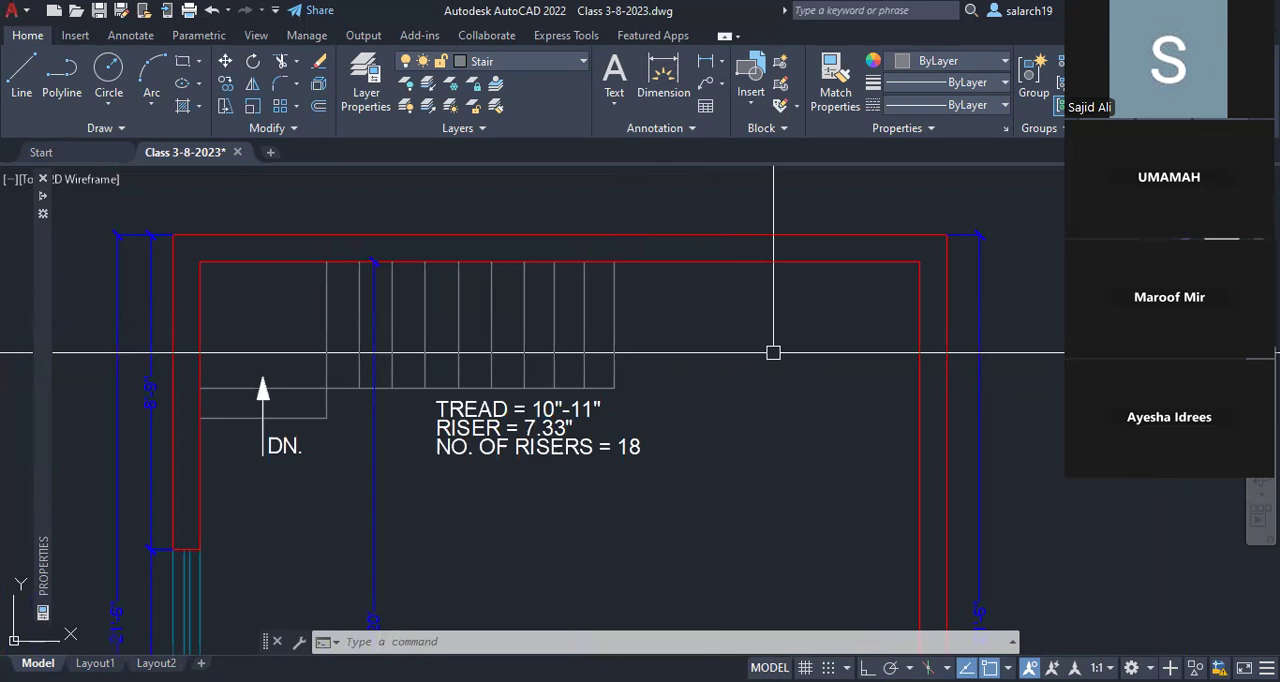
{"action": "scroll", "coordinate": [773, 352], "scroll_direction": "down", "scroll_amount": 5}
{"action": "mouse_move", "coordinate": [739, 342]}
{"action": "middle_mouse_down"}
{"action": "mouse_move", "coordinate": [871, 282]}
{"action": "mouse_move", "coordinate": [872, 227]}
{"action": "middle_mouse_up"}
{"action": "mouse_move", "coordinate": [574, 355]}
{"action": "middle_mouse_down"}
{"action": "mouse_move", "coordinate": [580, 418]}
{"action": "mouse_move", "coordinate": [600, 415]}
{"action": "middle_mouse_up"}
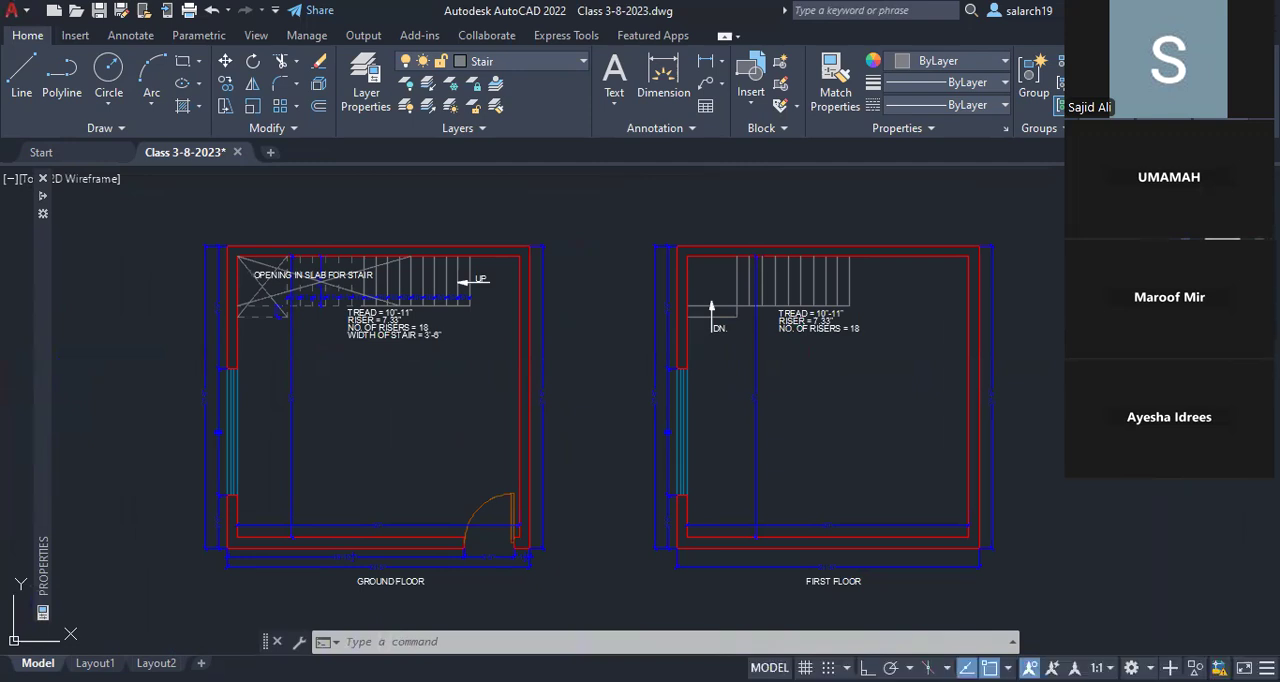
{"action": "key", "text": "ctrl+s"}
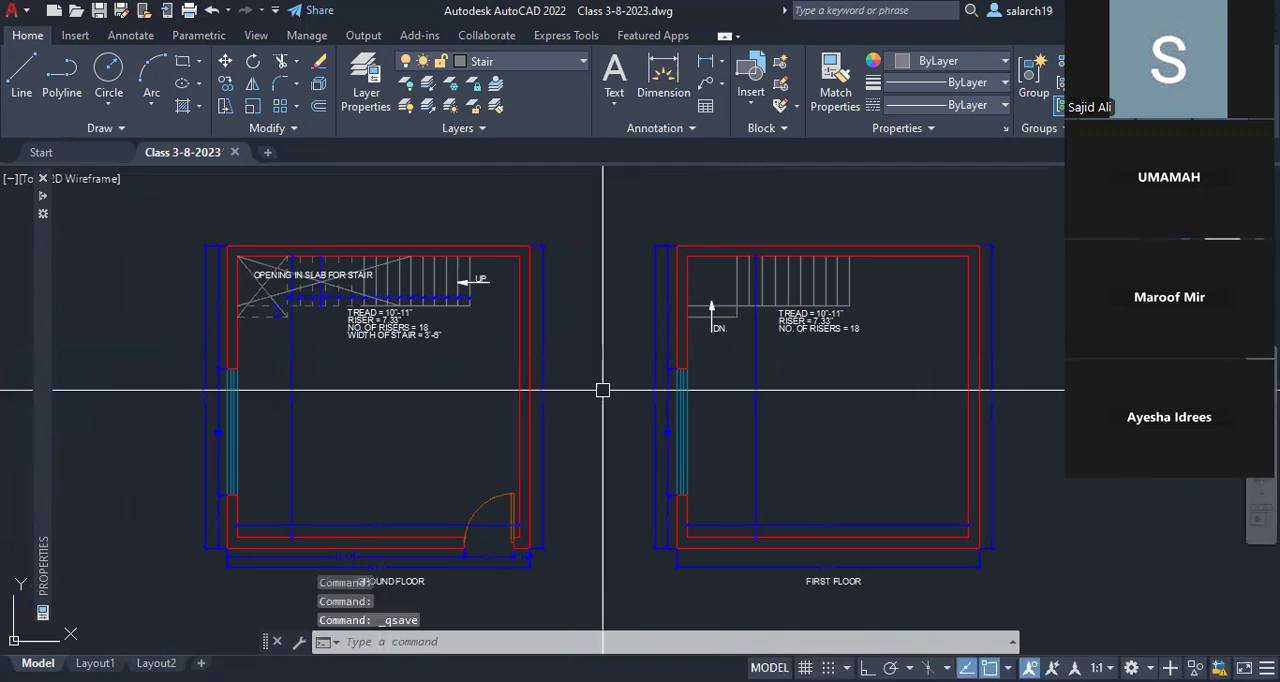
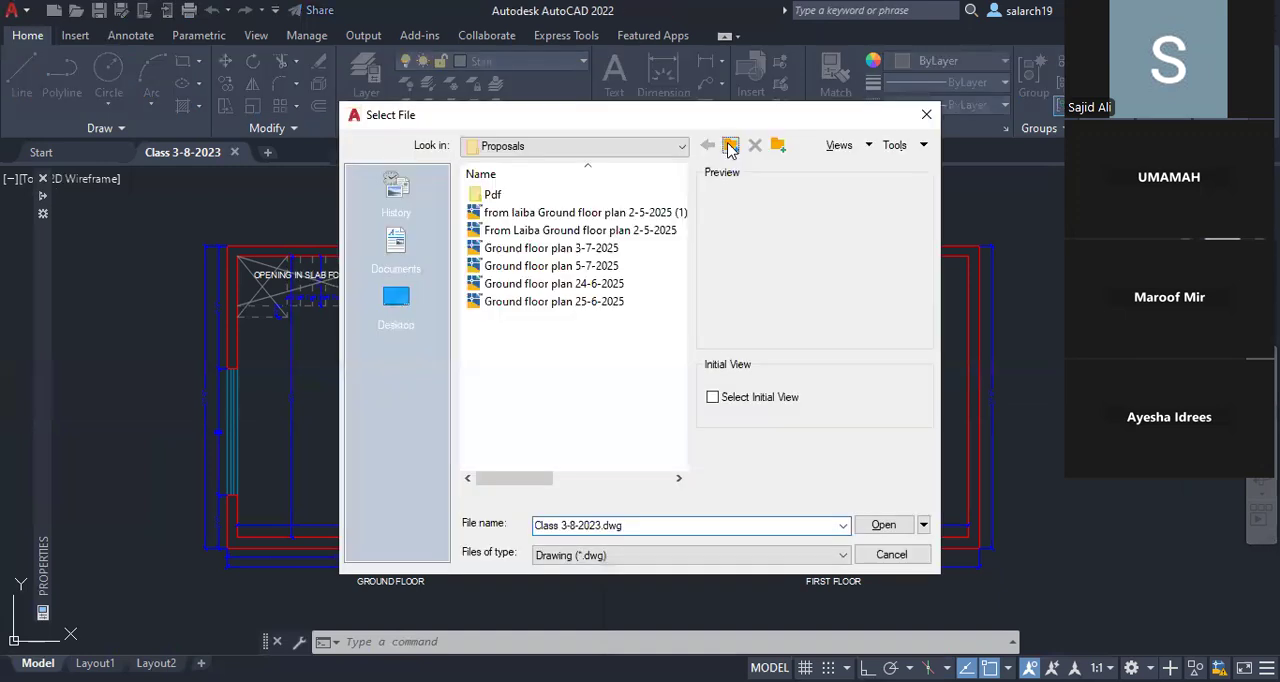
Step: Browse up from the H-132 folder for a drawing to open and enter the Projects folder
{"action": "left_click", "coordinate": [730, 146]}
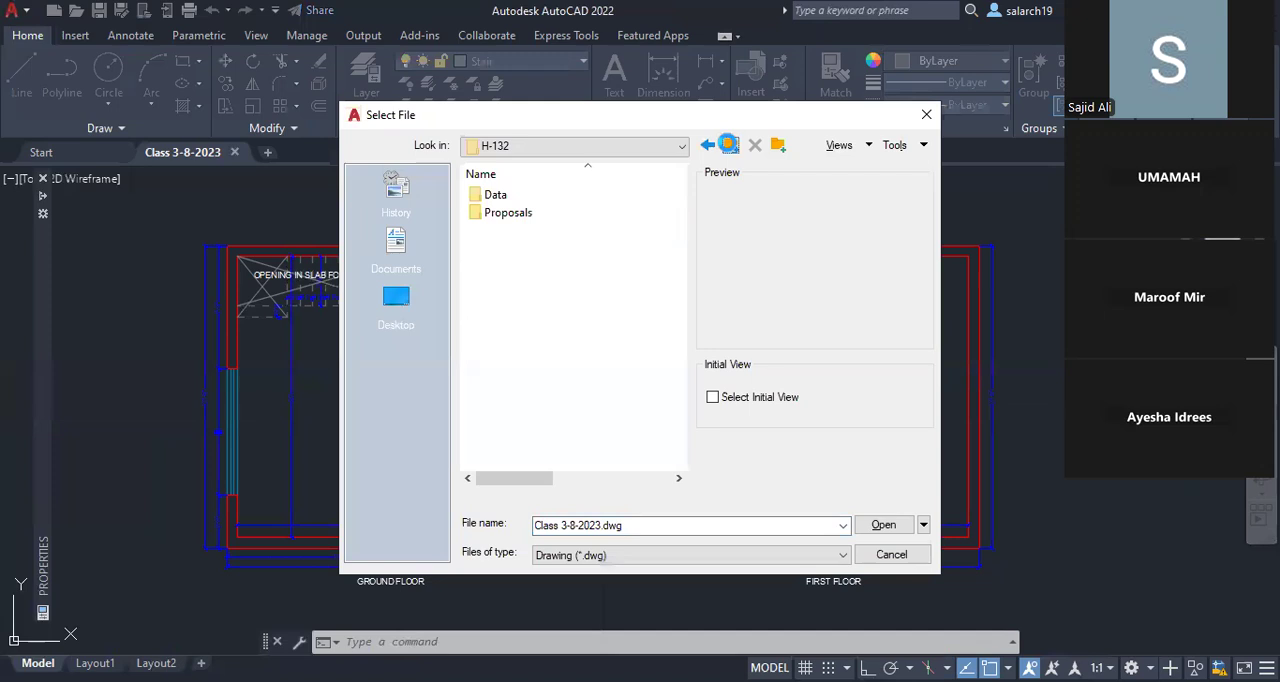
{"action": "left_click", "coordinate": [730, 146]}
{"action": "left_click", "coordinate": [730, 146]}
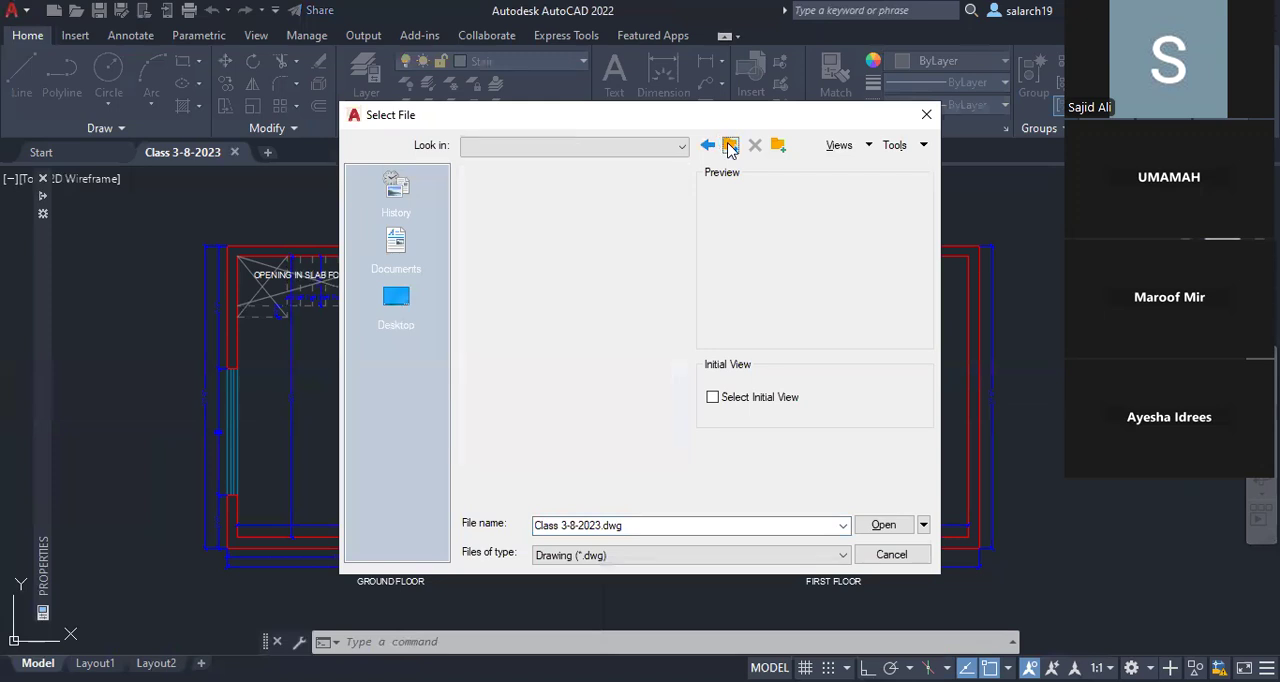
{"action": "left_click", "coordinate": [730, 146]}
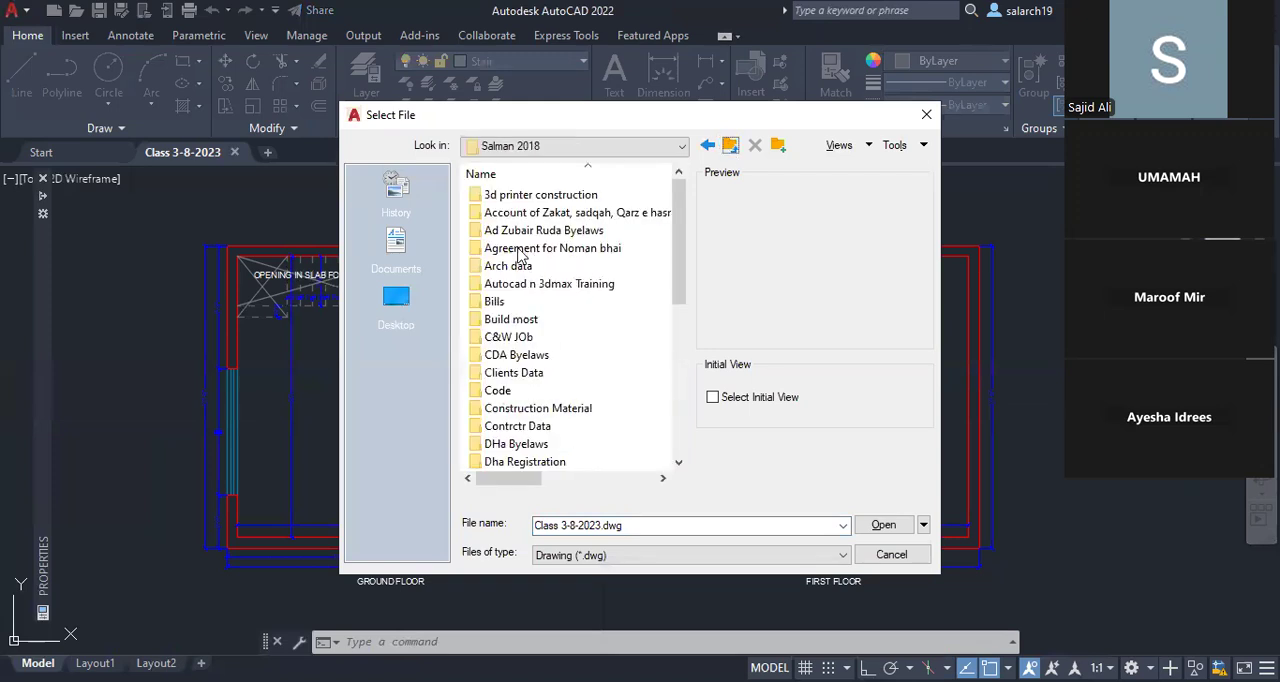
{"action": "scroll", "coordinate": [525, 288], "scroll_direction": "down", "scroll_amount": 7}
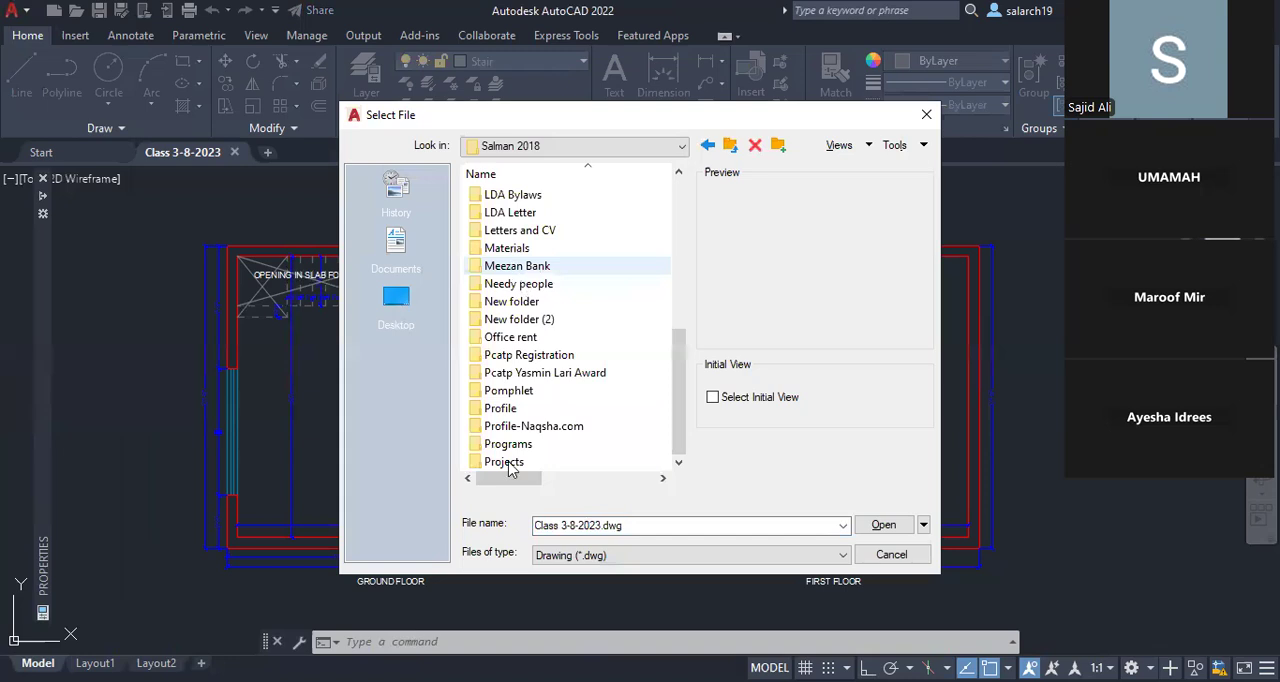
{"action": "double_click", "coordinate": [508, 463]}
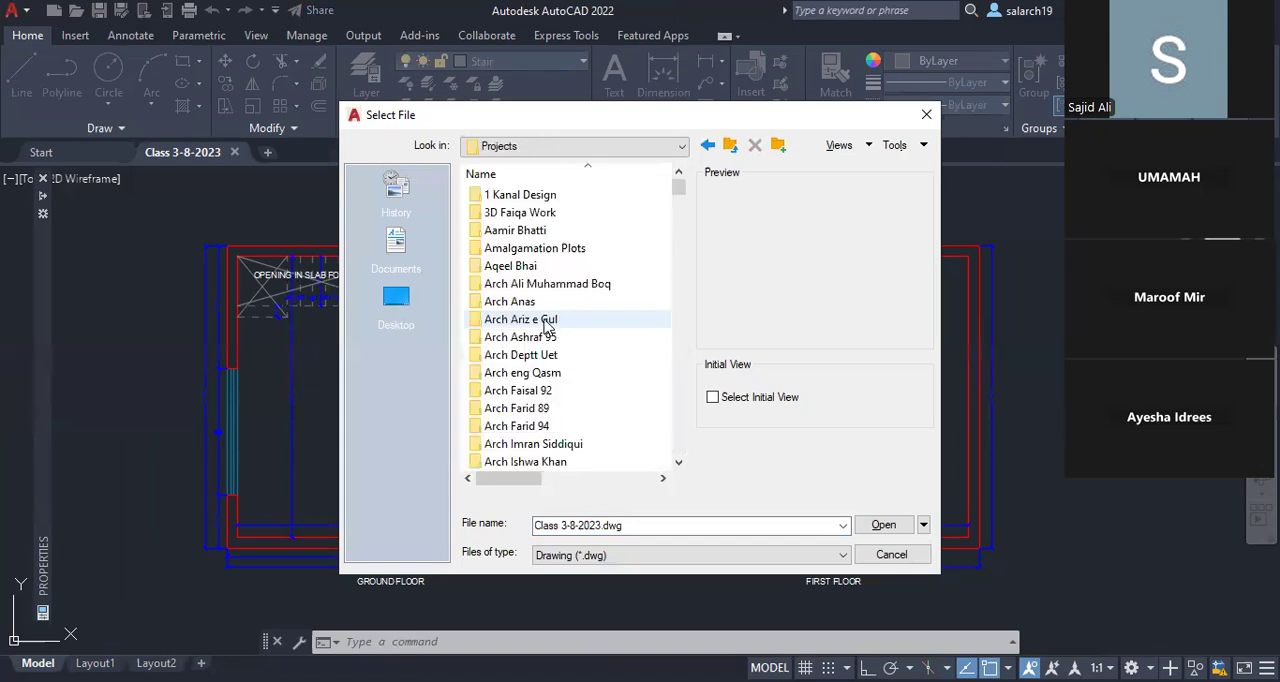
Step: Open the drawing 01-06-cad-blocks-net-plan-chairs from the 2D cad blocks folder inside Data
{"action": "scroll", "coordinate": [530, 260], "scroll_direction": "down", "scroll_amount": 10}
{"action": "left_click", "coordinate": [509, 195]}
{"action": "double_click", "coordinate": [510, 197]}
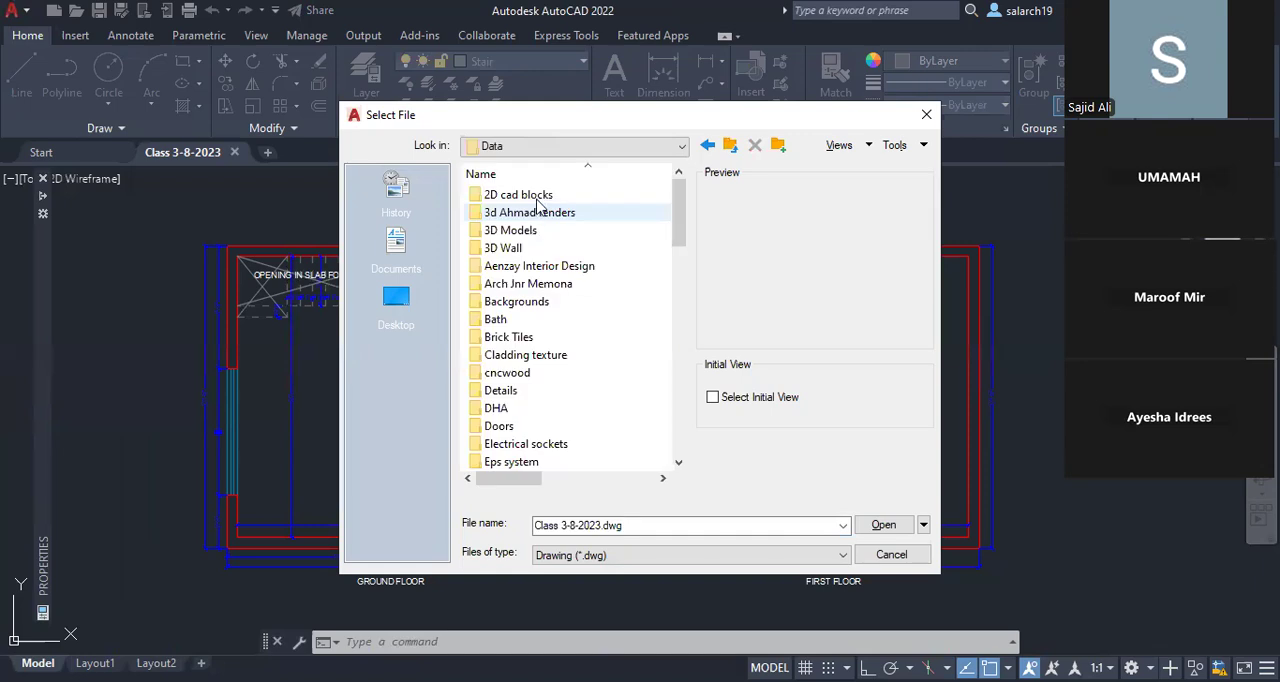
{"action": "double_click", "coordinate": [530, 196]}
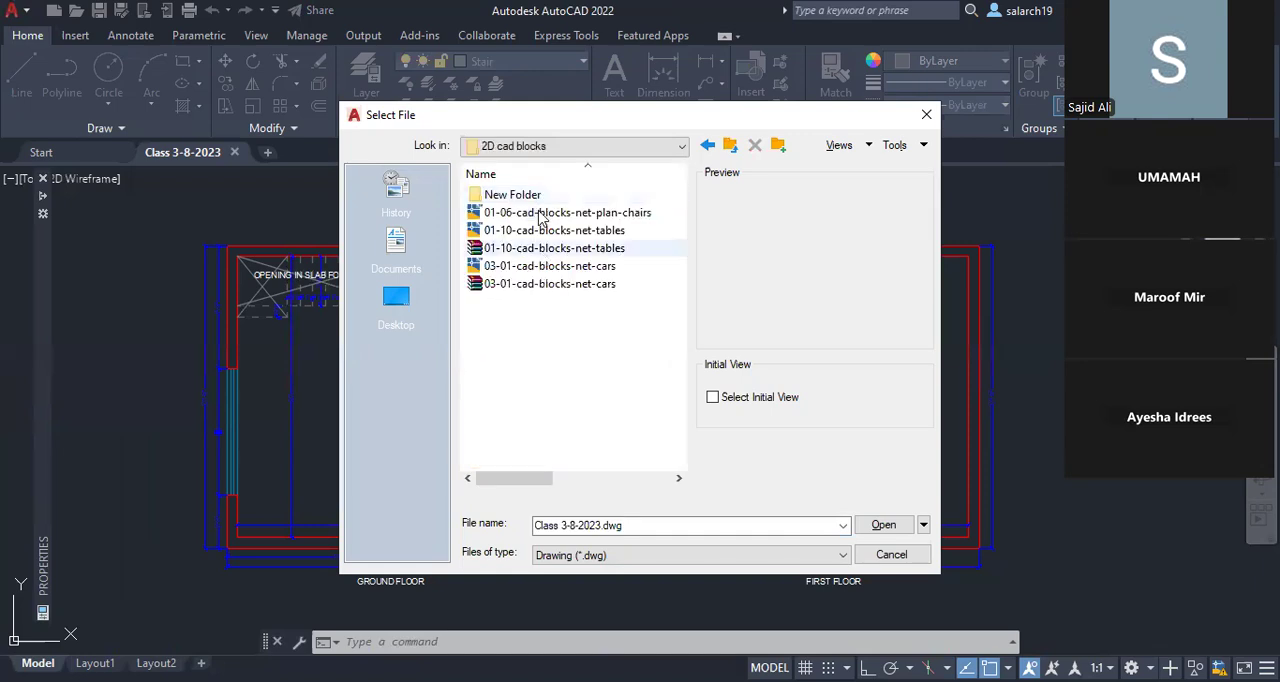
{"action": "left_click", "coordinate": [541, 214]}
{"action": "double_click", "coordinate": [541, 214]}
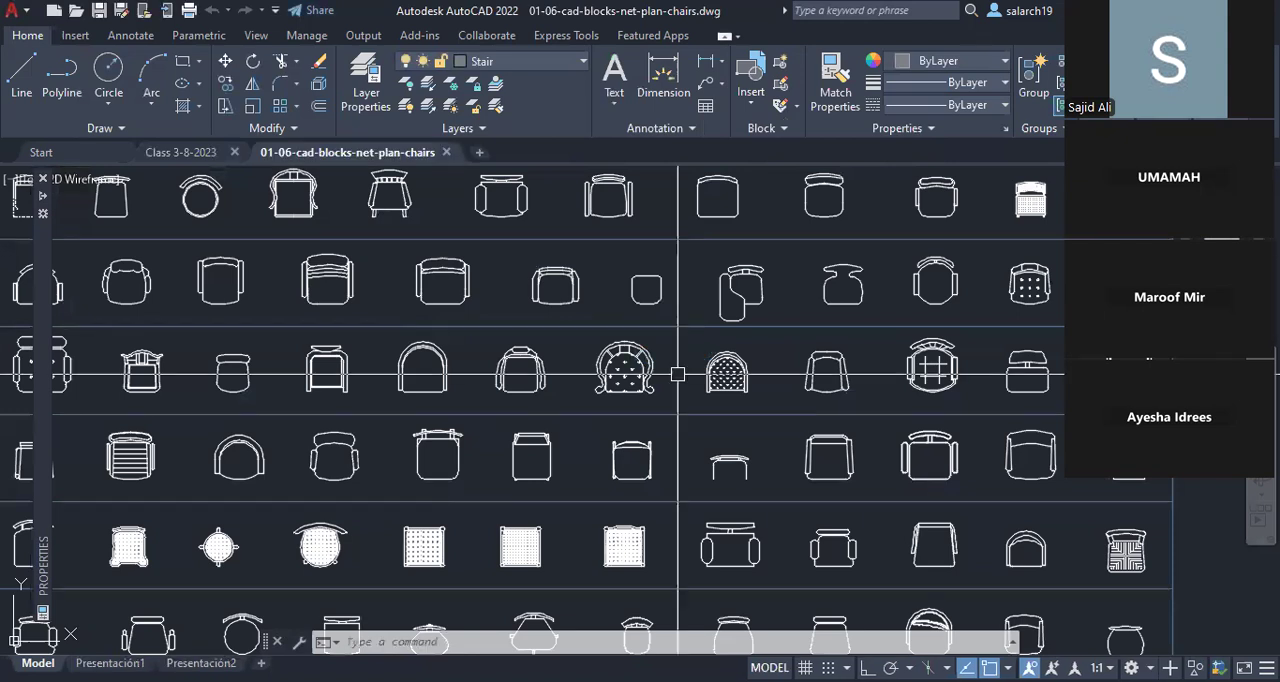
Step: Copy the rounded chair with two curved armrests from the chair sheet's lowest row to the clipboard
{"action": "scroll", "coordinate": [678, 374], "scroll_direction": "down", "scroll_amount": 4}
{"action": "scroll", "coordinate": [727, 410], "scroll_direction": "up", "scroll_amount": 2}
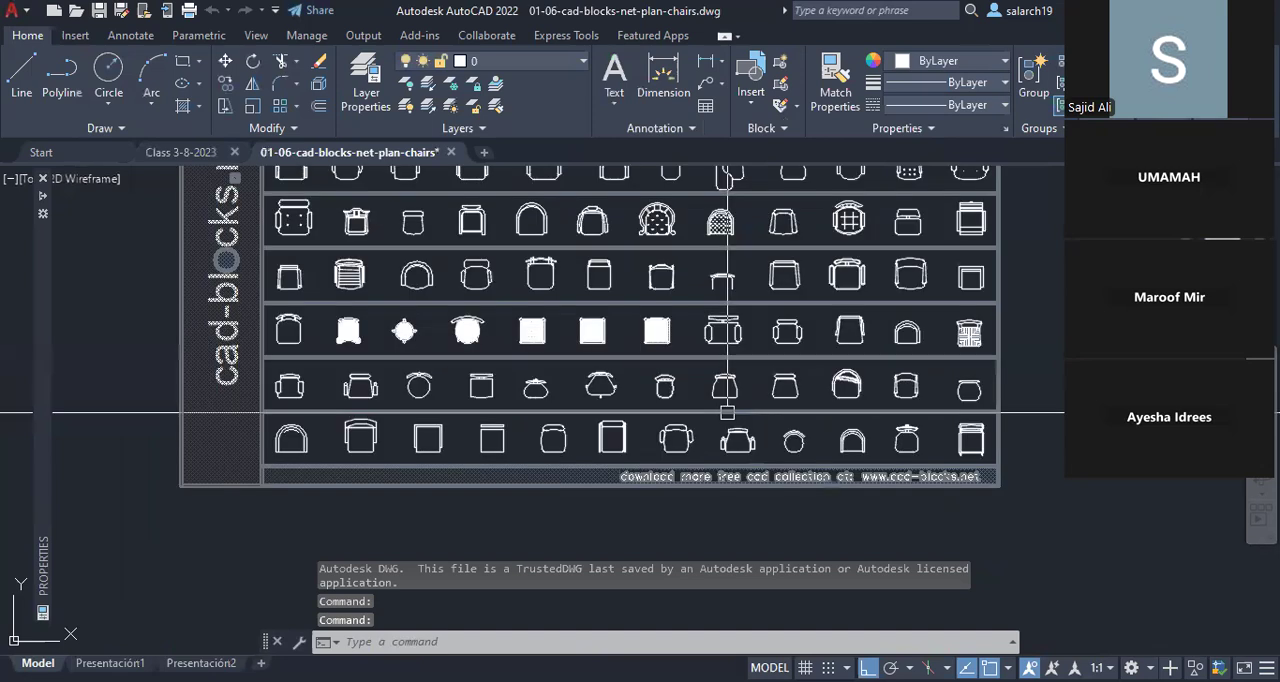
{"action": "scroll", "coordinate": [727, 410], "scroll_direction": "up", "scroll_amount": 3}
{"action": "middle_click_drag", "start_coordinate": [712, 412], "coordinate": [734, 408]}
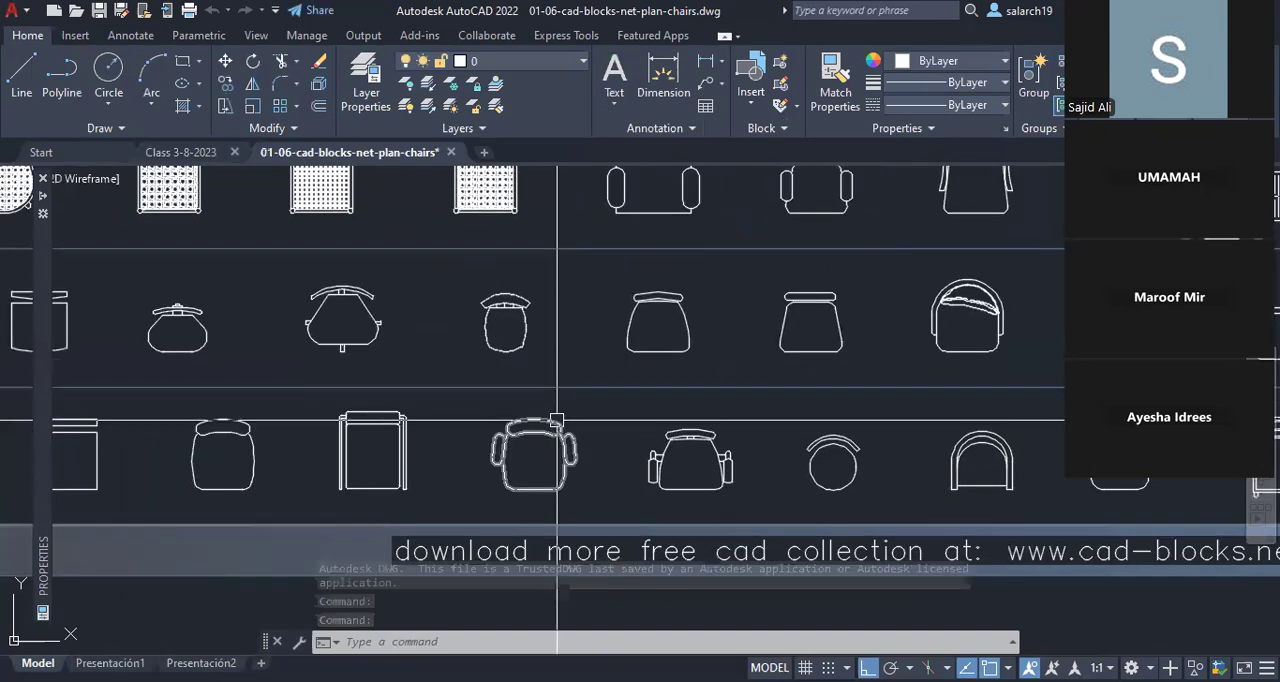
{"action": "left_click", "coordinate": [556, 420]}
{"action": "scroll", "coordinate": [556, 420], "scroll_direction": "up", "scroll_amount": 2}
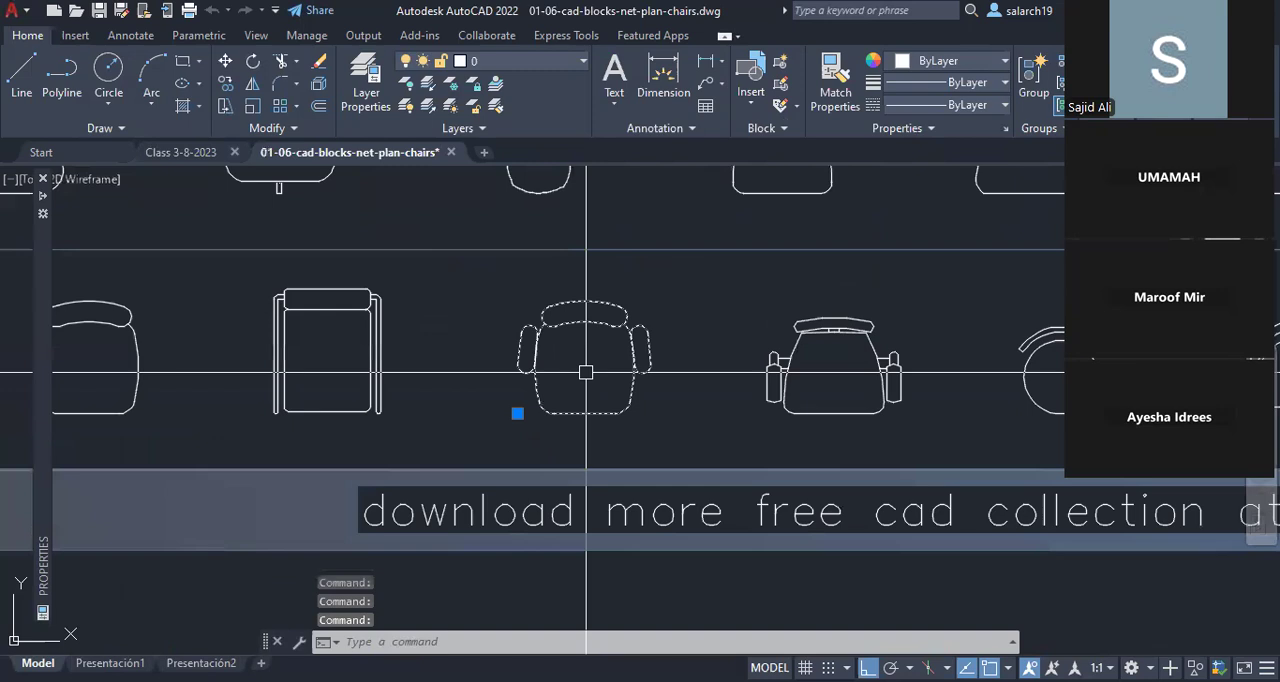
{"action": "key", "text": "ctrl+c"}
Step: Paste the copied chair into the Class 3-8-2023 drawing, near the first floor plan
{"action": "left_click", "coordinate": [197, 154]}
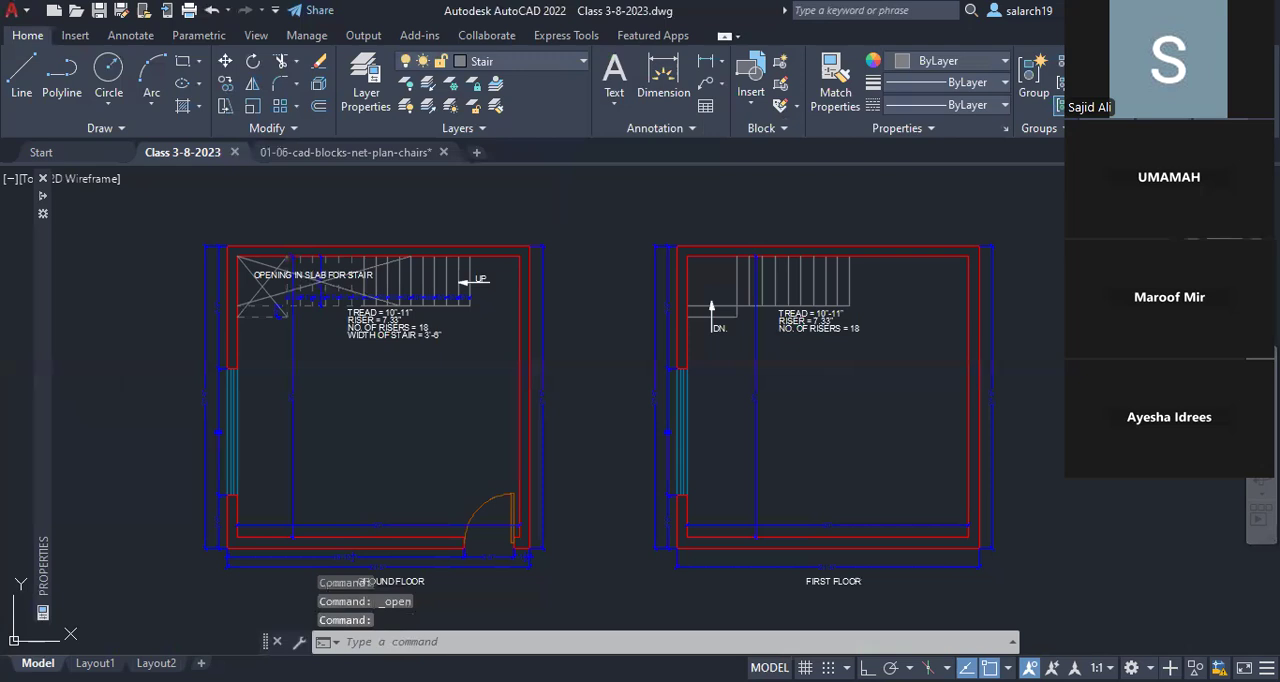
{"action": "key", "text": "ctrl+v"}
{"action": "scroll", "coordinate": [719, 479], "scroll_direction": "down", "scroll_amount": 4}
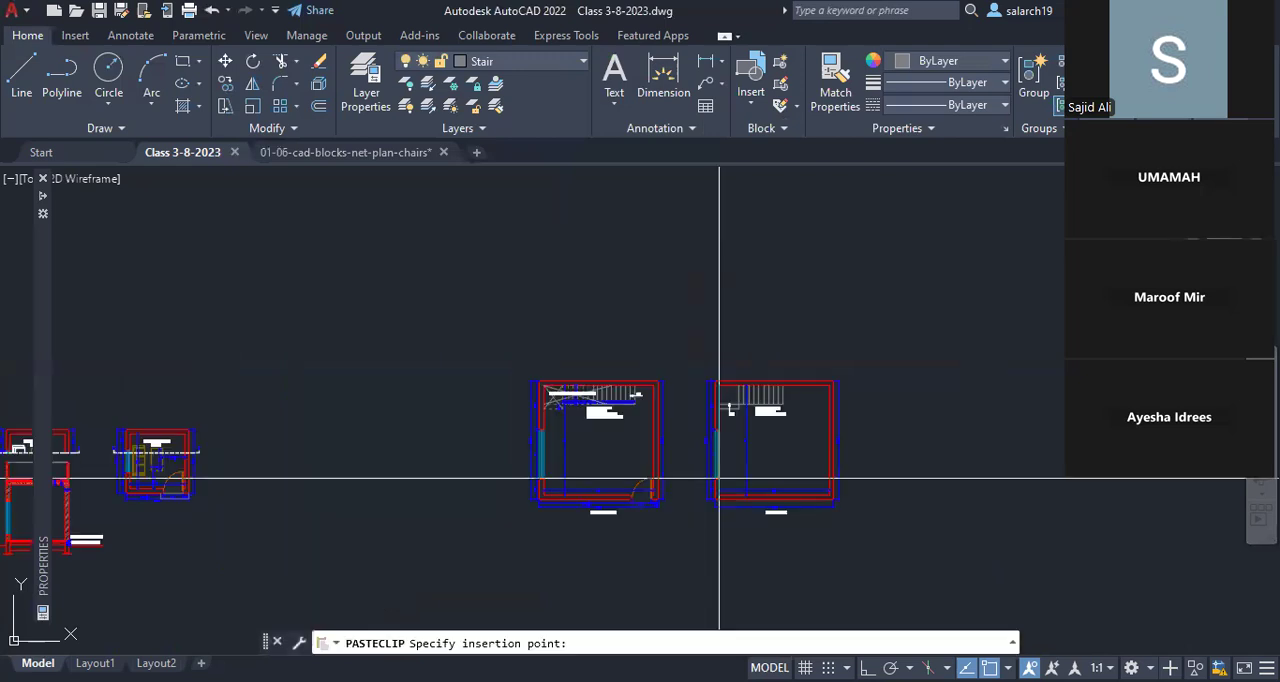
{"action": "left_click", "coordinate": [696, 496]}
{"action": "middle_click_drag", "start_coordinate": [785, 454], "coordinate": [675, 457]}
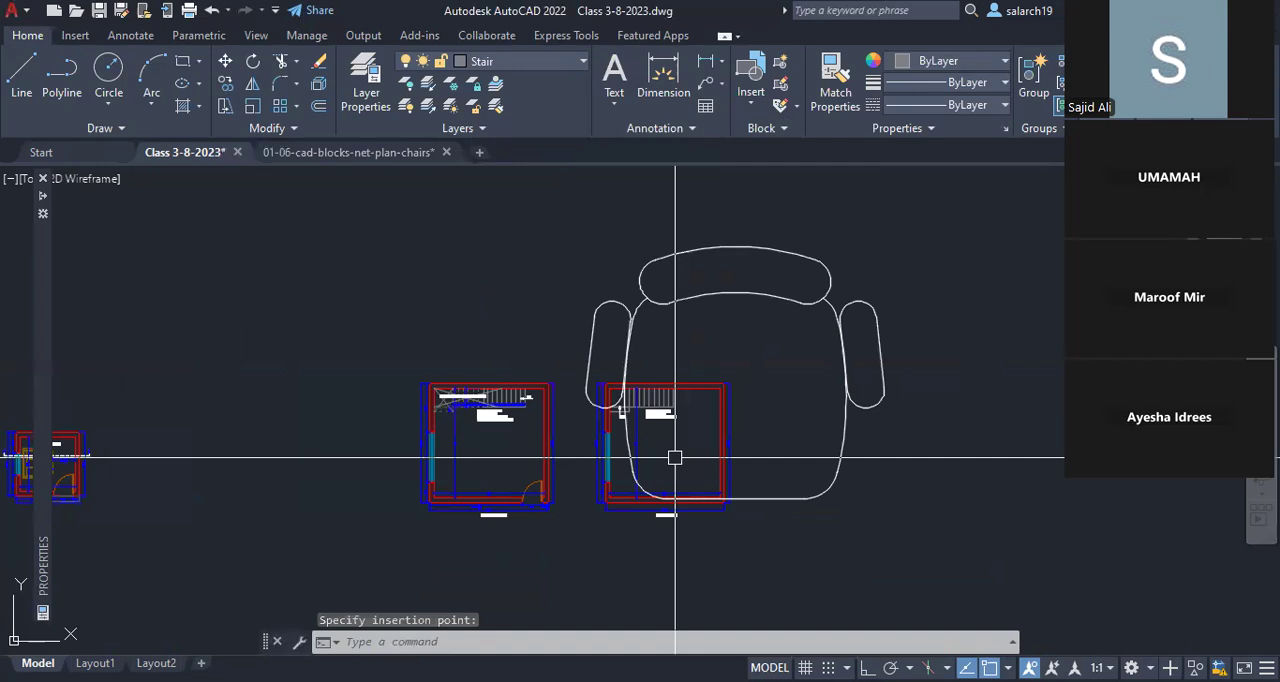
Step: Scale the pasted chair by a factor of 0.2 about a point on its lower-left curve inside the first floor plan
{"action": "left_click", "coordinate": [675, 457]}
{"action": "scroll", "coordinate": [645, 475], "scroll_direction": "up", "scroll_amount": 4}
{"action": "type", "text": "sc"}
{"action": "key", "text": "Return"}
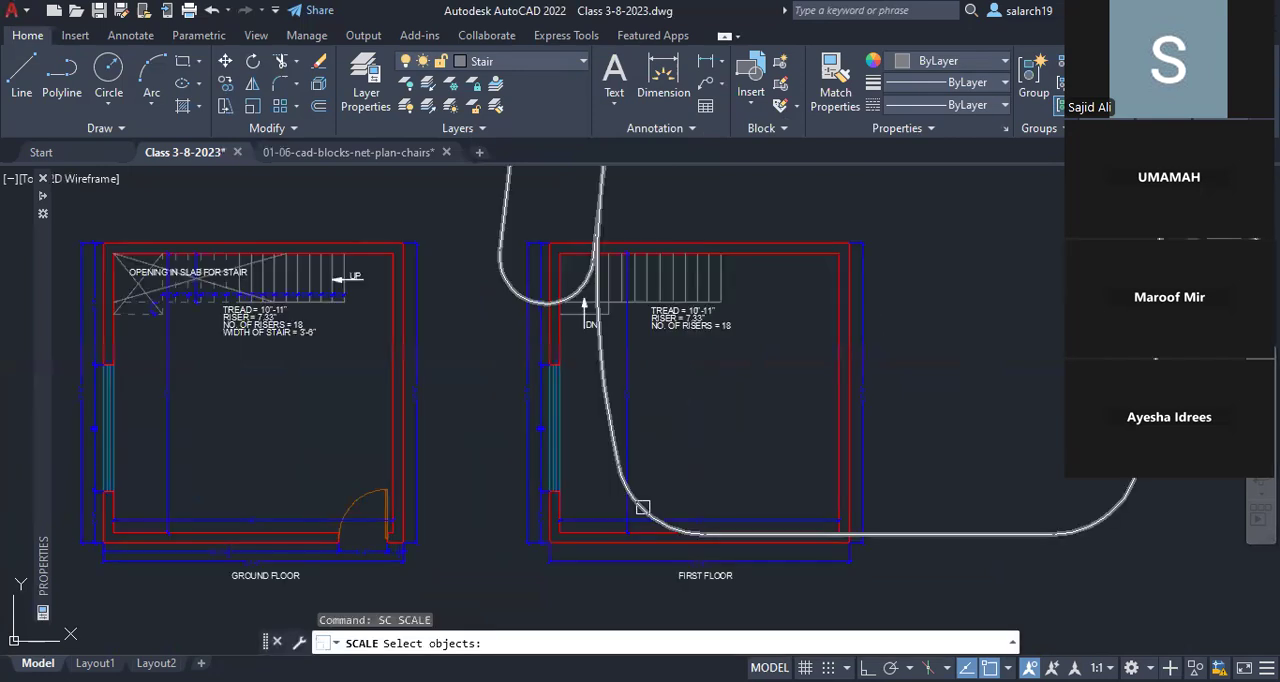
{"action": "left_click", "coordinate": [643, 507]}
{"action": "key", "text": "Return"}
{"action": "middle_click_drag", "start_coordinate": [636, 510], "coordinate": [639, 438]}
{"action": "left_click", "coordinate": [639, 438]}
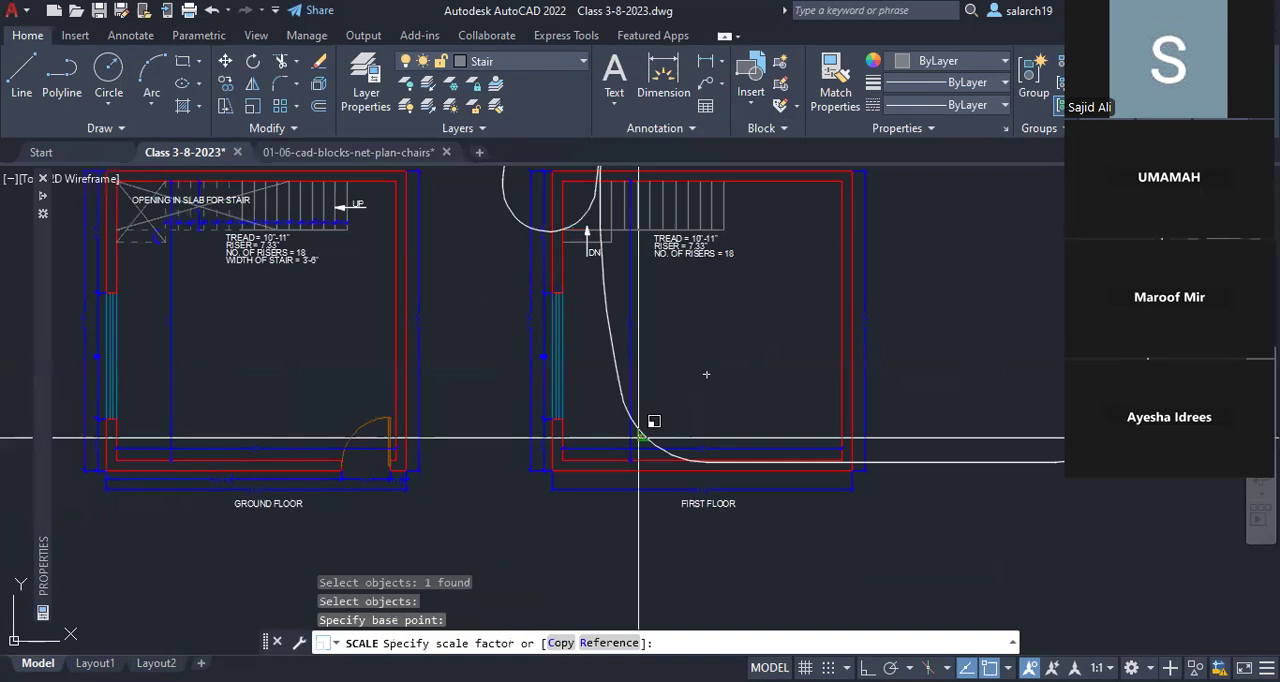
{"action": "type", "text": ".2"}
{"action": "key", "text": "Return"}
{"action": "scroll", "coordinate": [668, 426], "scroll_direction": "up", "scroll_amount": 3}
{"action": "key", "text": "Return"}
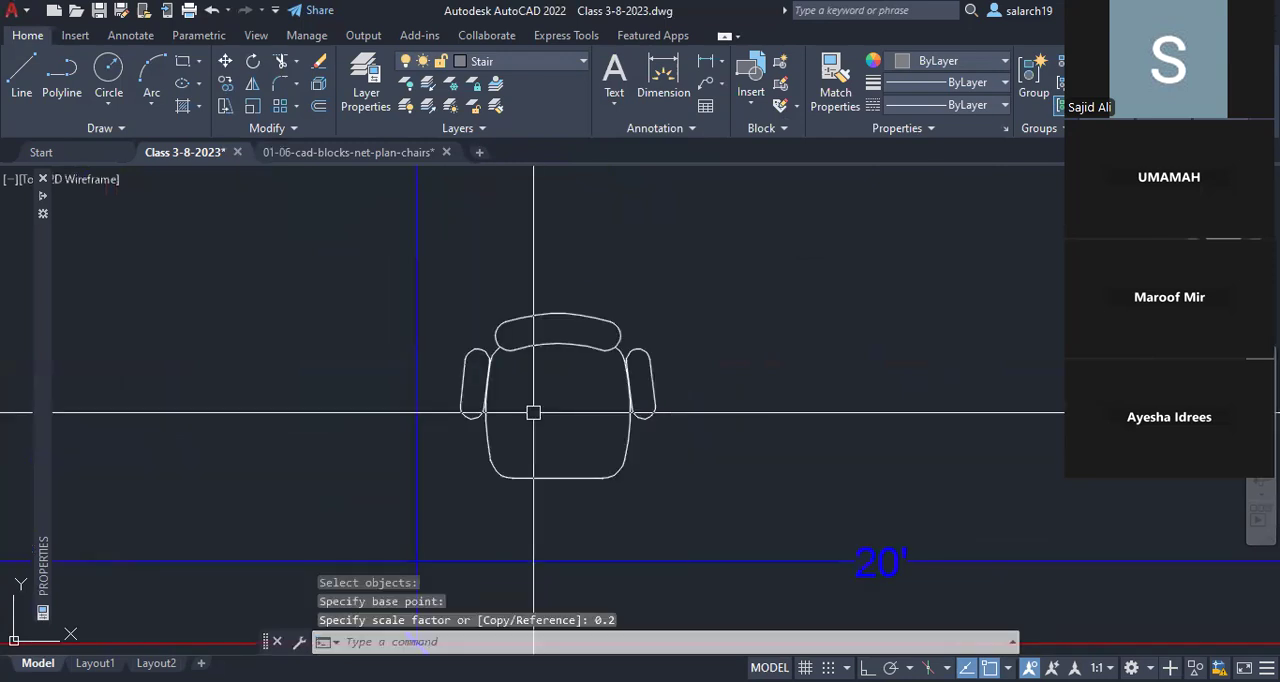
Step: Measure the scaled chair's overall width between the outer edges of its armrests
{"action": "type", "text": "di"}
{"action": "key", "text": "Return"}
{"action": "left_click", "coordinate": [461, 406]}
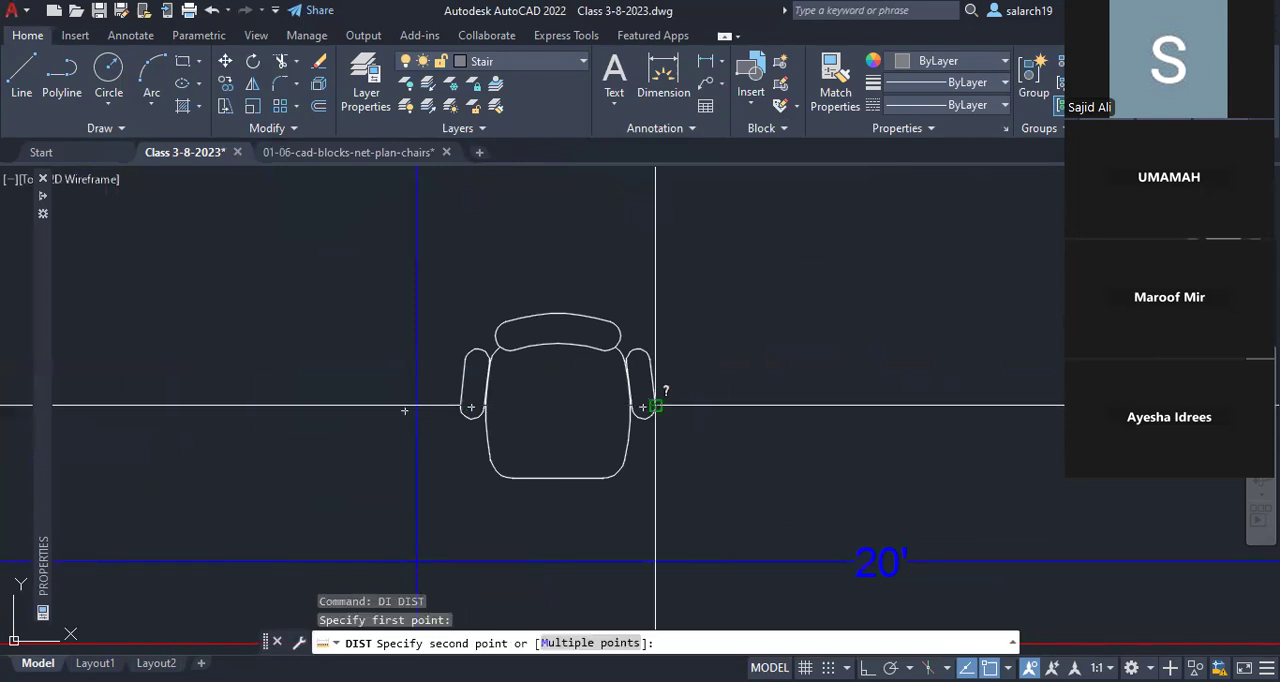
{"action": "left_click", "coordinate": [655, 406]}
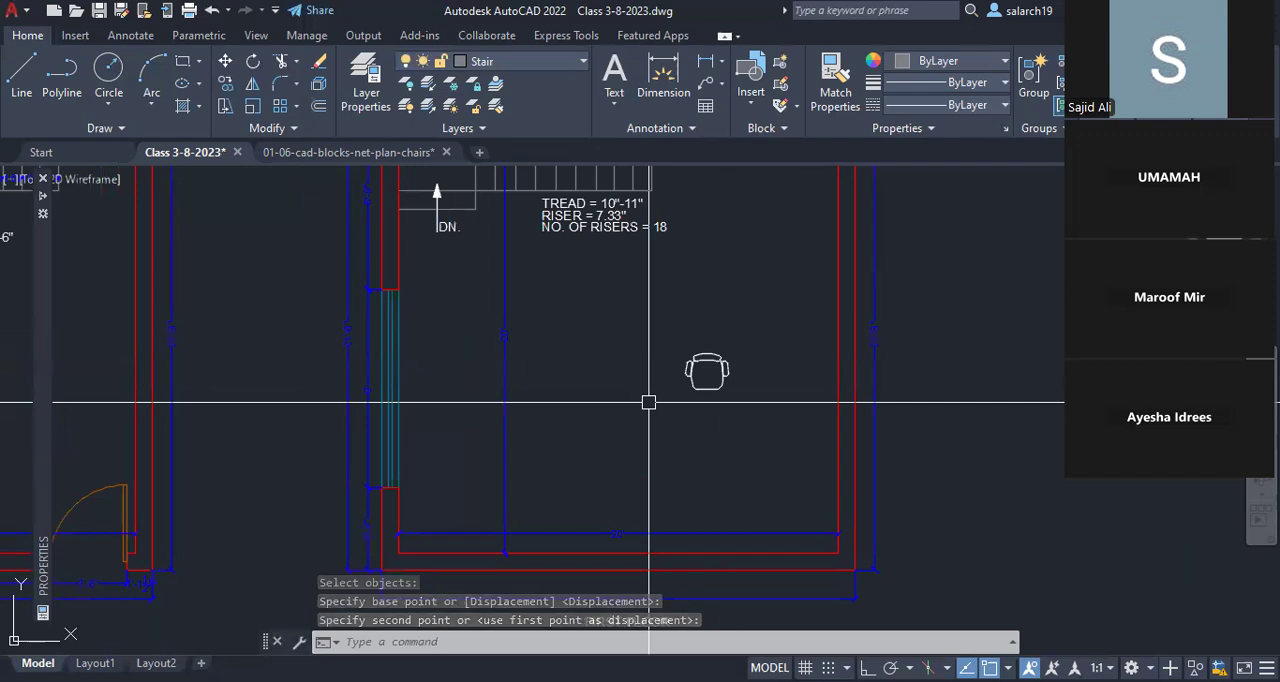
{"action": "type", "text": "ro"}
{"action": "key", "text": "Return"}
{"action": "key", "text": "Escape"}
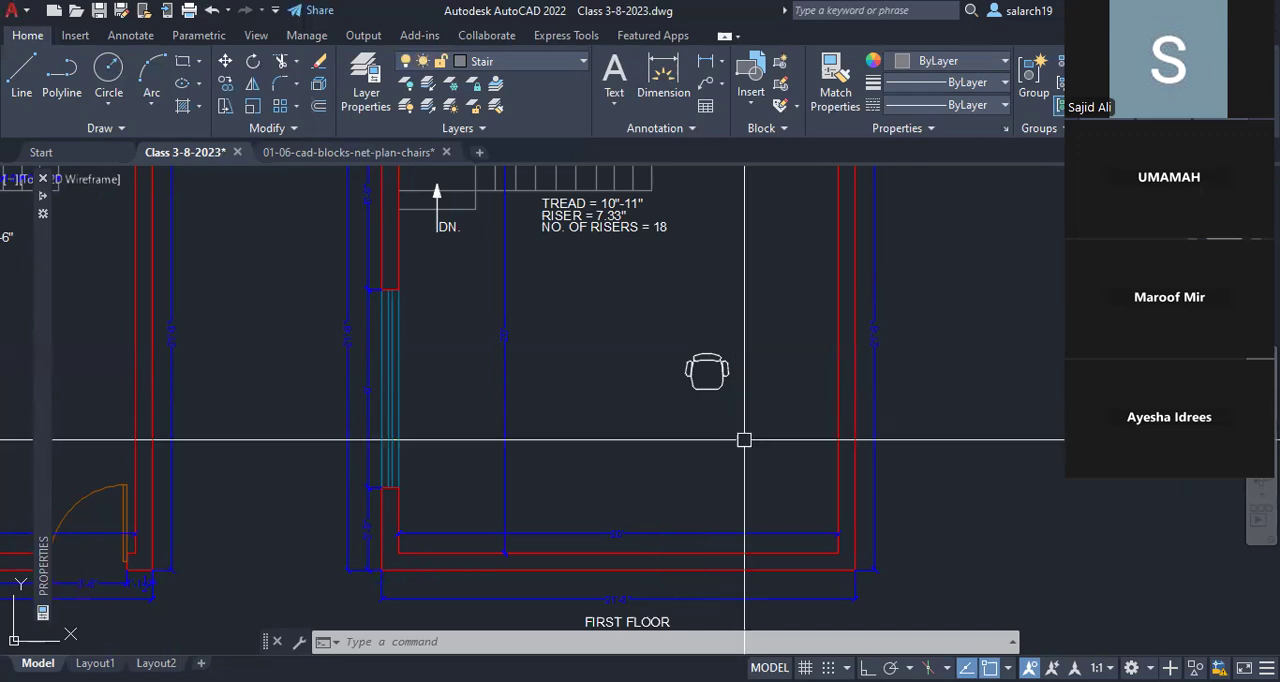
Step: Erase the chair from the first floor room and save the drawing
{"action": "type", "text": "e"}
{"action": "key", "text": "Return"}
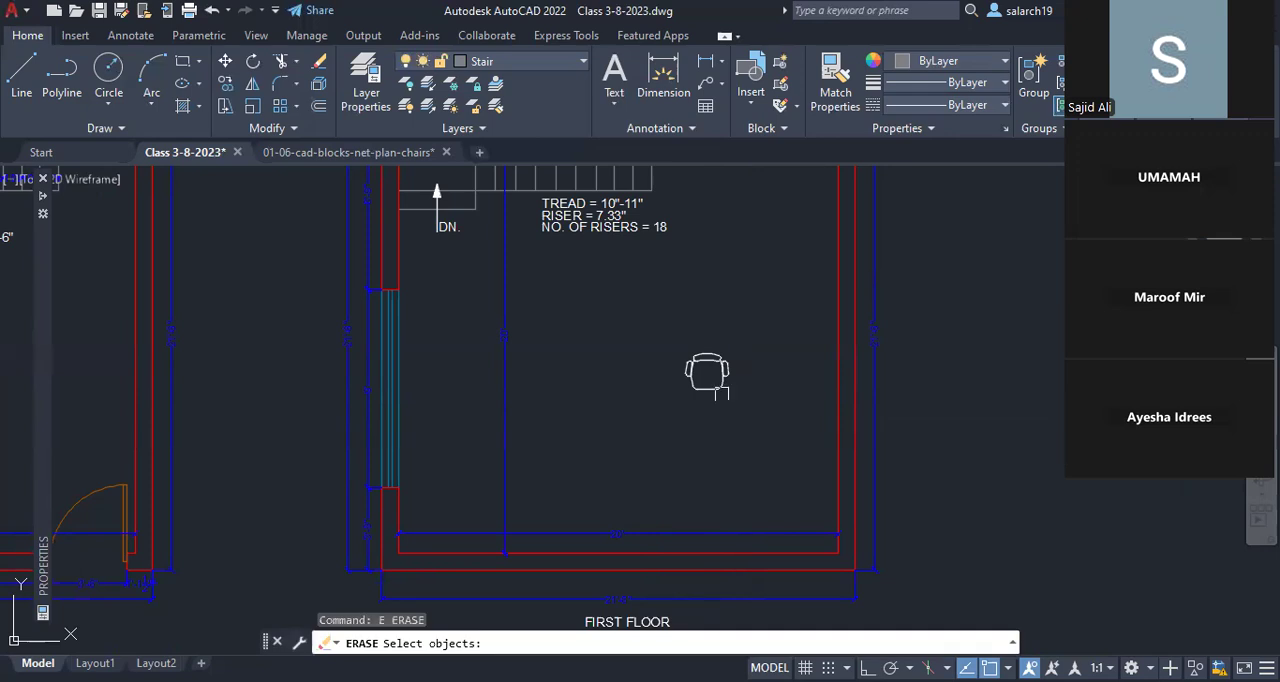
{"action": "left_click", "coordinate": [720, 393]}
{"action": "scroll", "coordinate": [600, 393], "scroll_direction": "down", "scroll_amount": 3}
{"action": "middle_click_drag", "start_coordinate": [600, 394], "coordinate": [598, 393]}
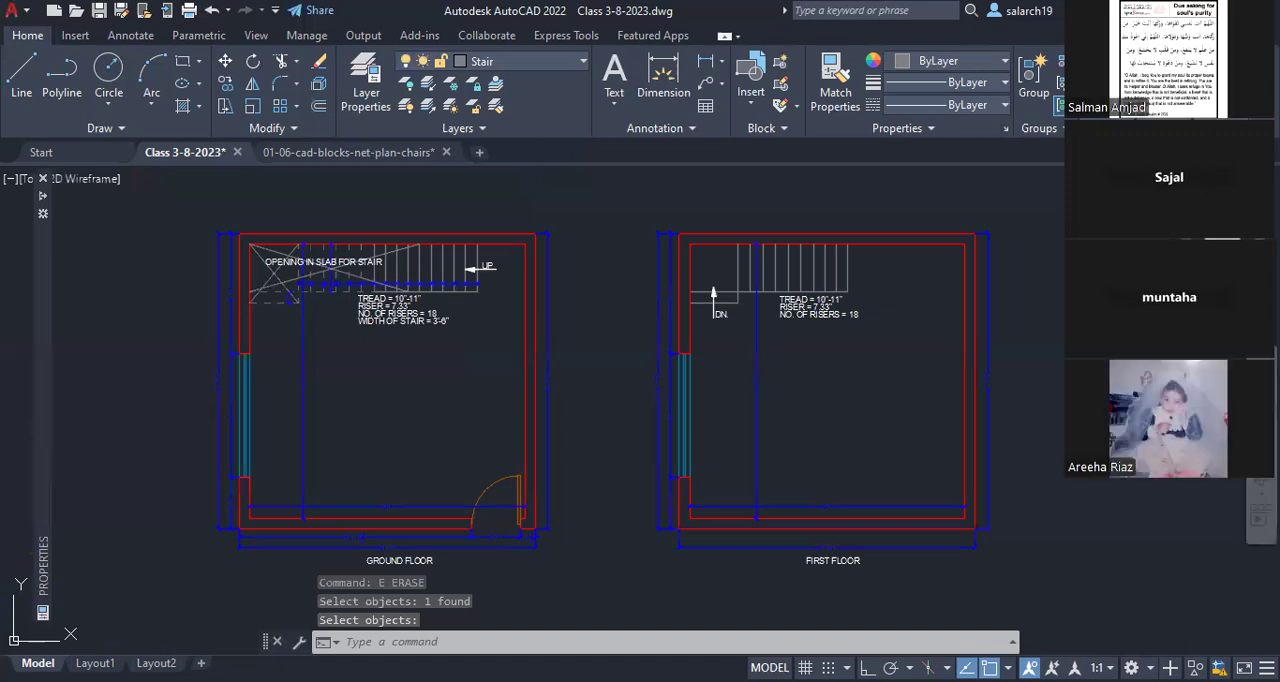
{"action": "key", "text": "ctrl+s"}
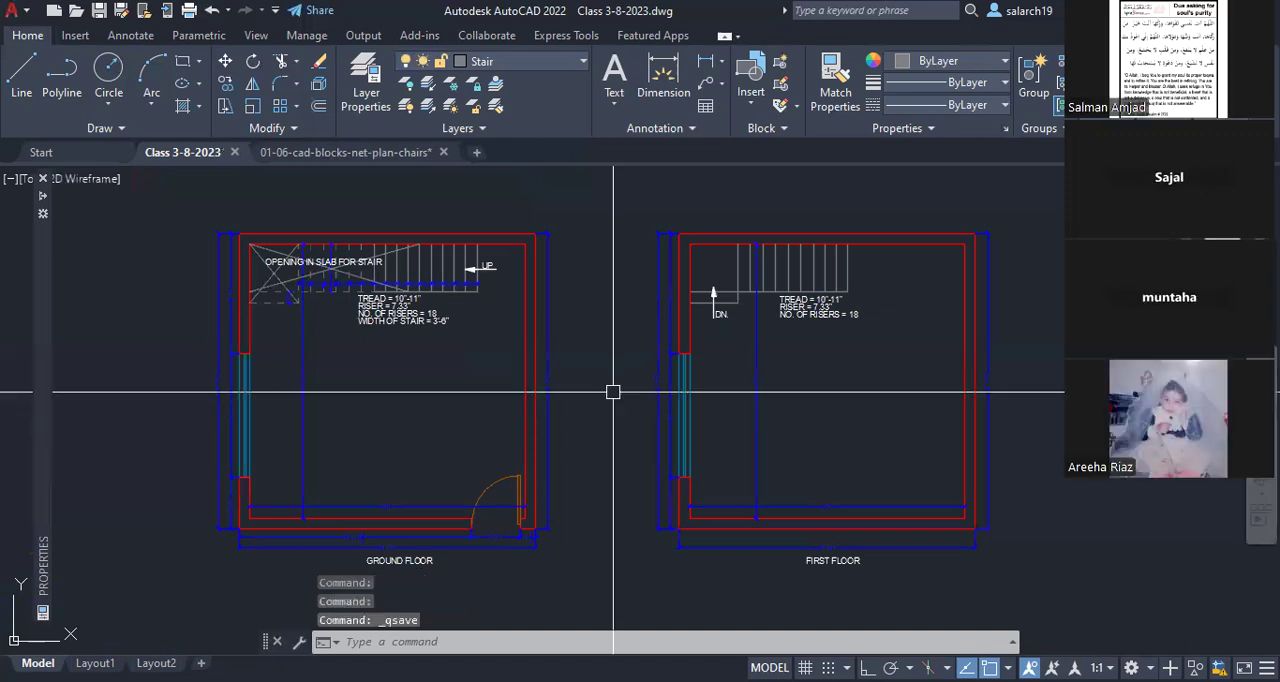